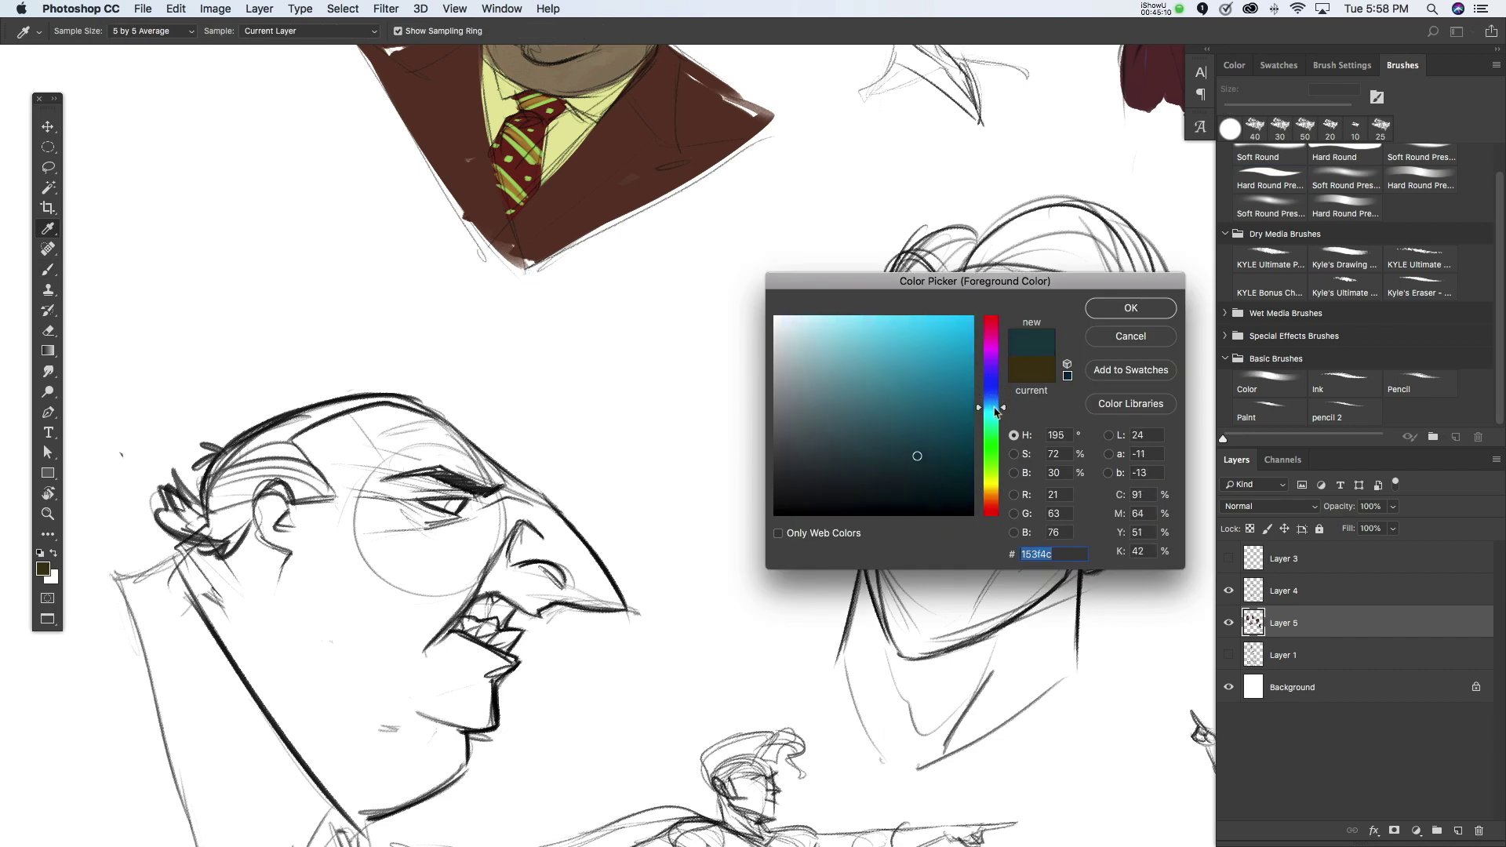
Step: Set the foreground colour to teal-green #497f77 for the brush
drag(991, 398, 990, 420)
click(858, 416)
click(1129, 308)
key(b)
Step: Paint teal-green over the nose, left side, collar, jaw and chin
mouse_move(513, 533)
mouse_down()
mouse_move(549, 604)
mouse_move(619, 608)
mouse_move(521, 494)
mouse_move(338, 404)
mouse_move(208, 502)
mouse_move(169, 510)
mouse_move(212, 526)
mouse_up()
scroll(212, 525, down, 3)
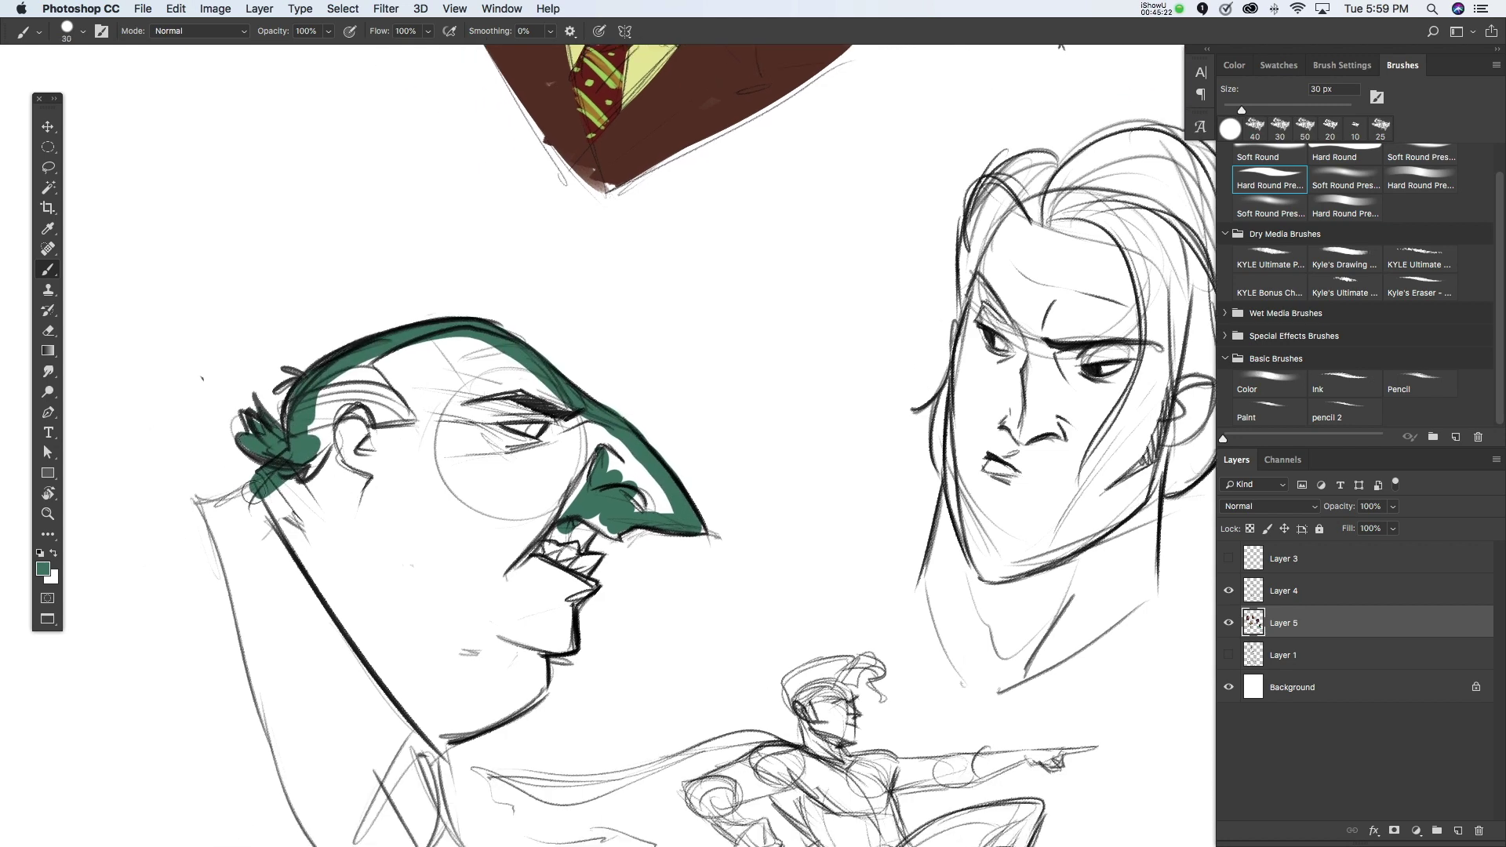
scroll(212, 526, down, 3)
key(bracketright)
mouse_move(156, 396)
mouse_down()
mouse_move(263, 741)
mouse_move(361, 710)
mouse_up()
mouse_move(349, 632)
mouse_down()
mouse_move(388, 741)
mouse_move(526, 439)
mouse_up()
Step: With a 40 px brush, extend the green over the nose, chin, neck and head
key(bracketleft)
key(bracketleft)
key(bracketleft)
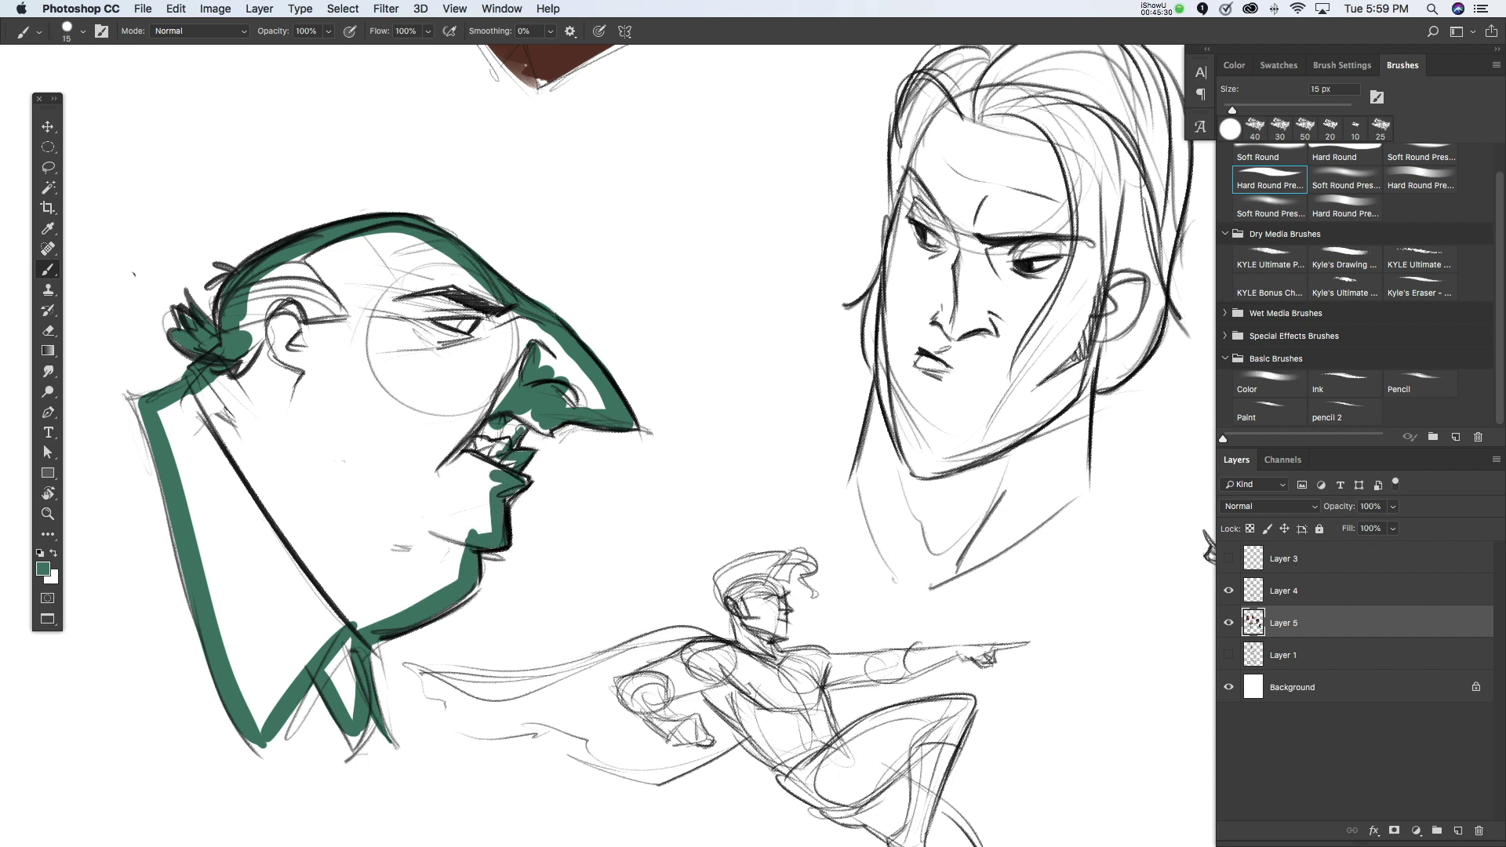
key(bracketright)
key(bracketright)
key(bracketright)
mouse_move(596, 396)
mouse_down()
mouse_move(510, 377)
mouse_move(487, 487)
mouse_move(362, 620)
mouse_move(349, 710)
mouse_up()
mouse_move(504, 345)
mouse_down()
mouse_move(235, 313)
mouse_move(259, 729)
mouse_move(342, 648)
mouse_up()
Step: Lasso the unpainted interior of the head and fill it with solid green
key(l)
mouse_move(259, 714)
mouse_down()
mouse_move(423, 608)
mouse_move(345, 243)
mouse_move(256, 679)
mouse_up()
key(alt+BackSpace)
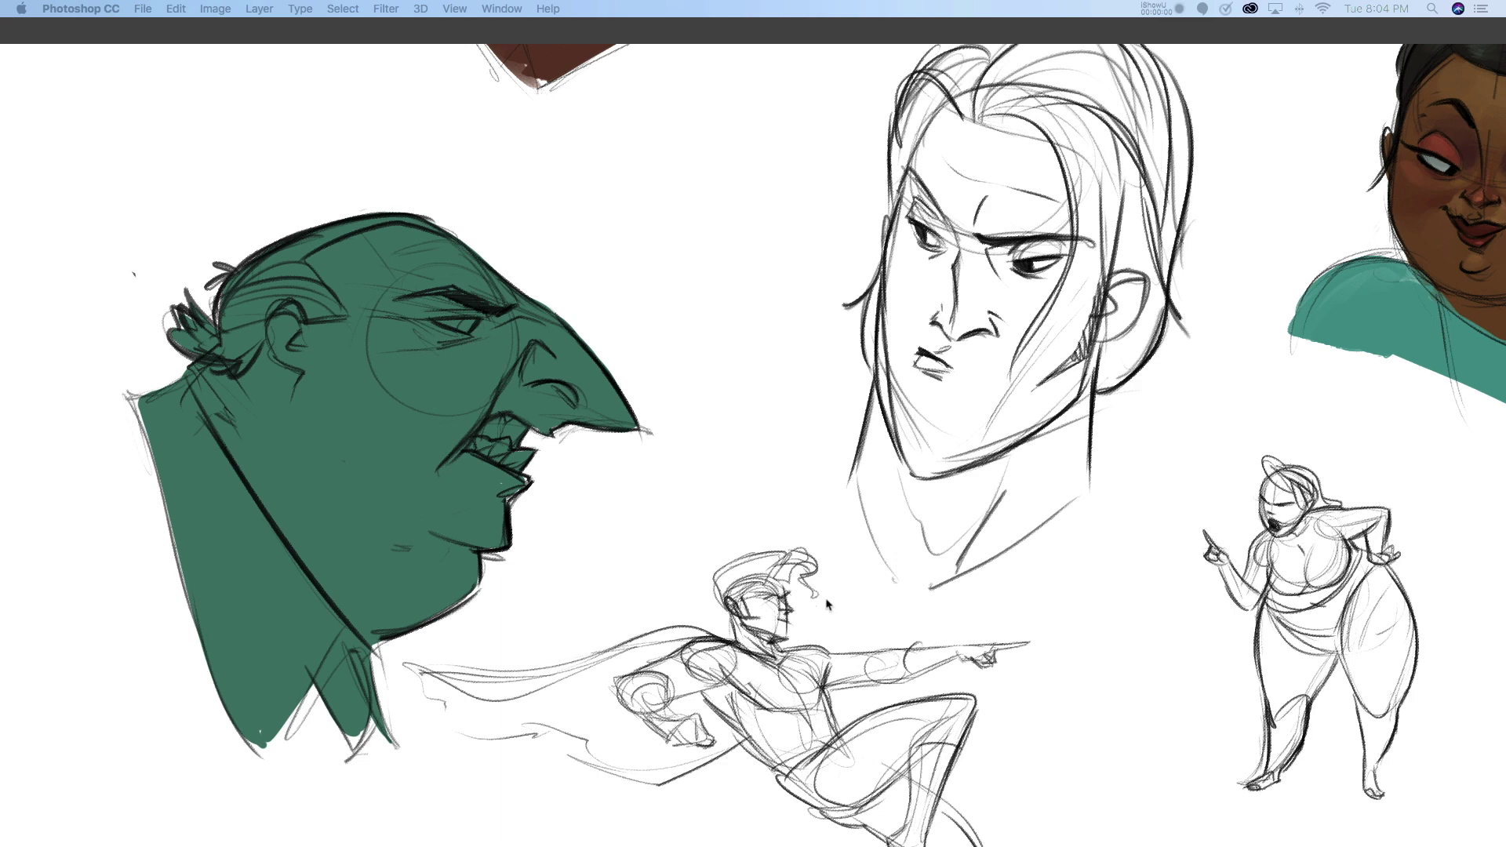
key(Tab)
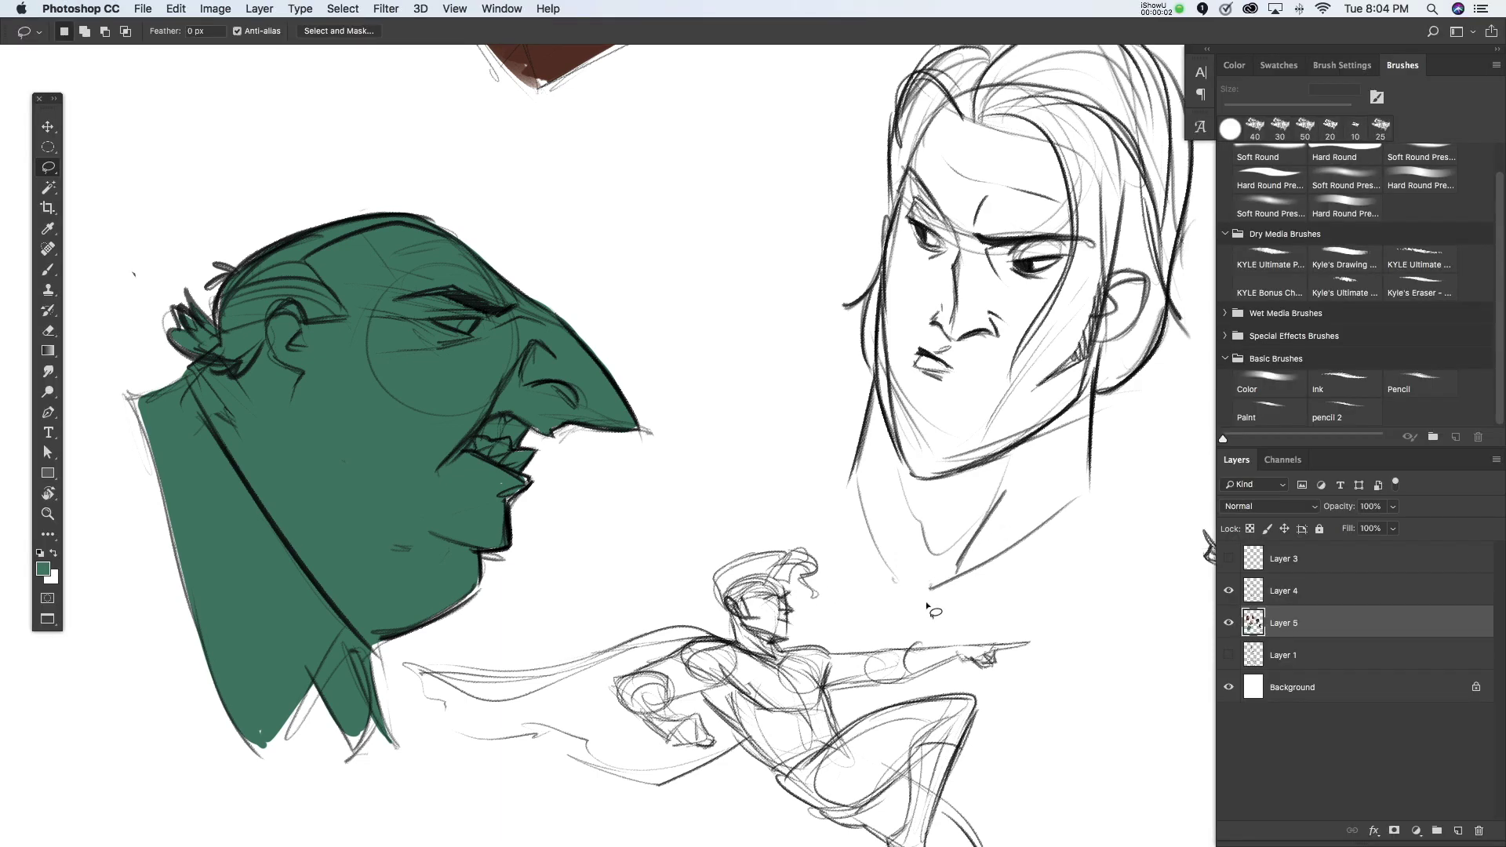
Step: Set the brush foreground colour to dark brick red #753c34
key(b)
click(43, 568)
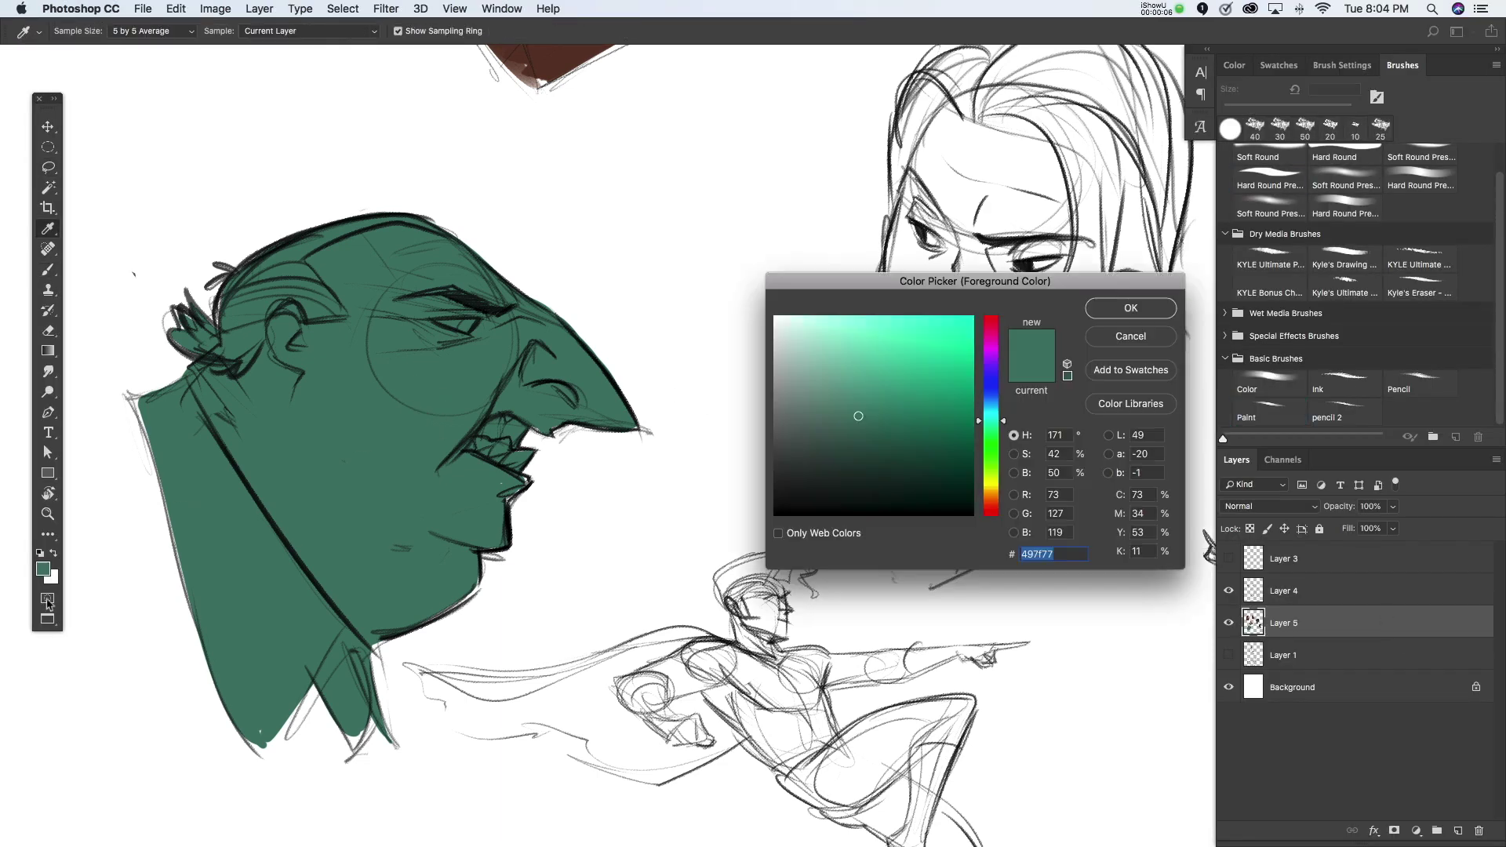
drag(1005, 428, 1003, 511)
drag(916, 406, 885, 423)
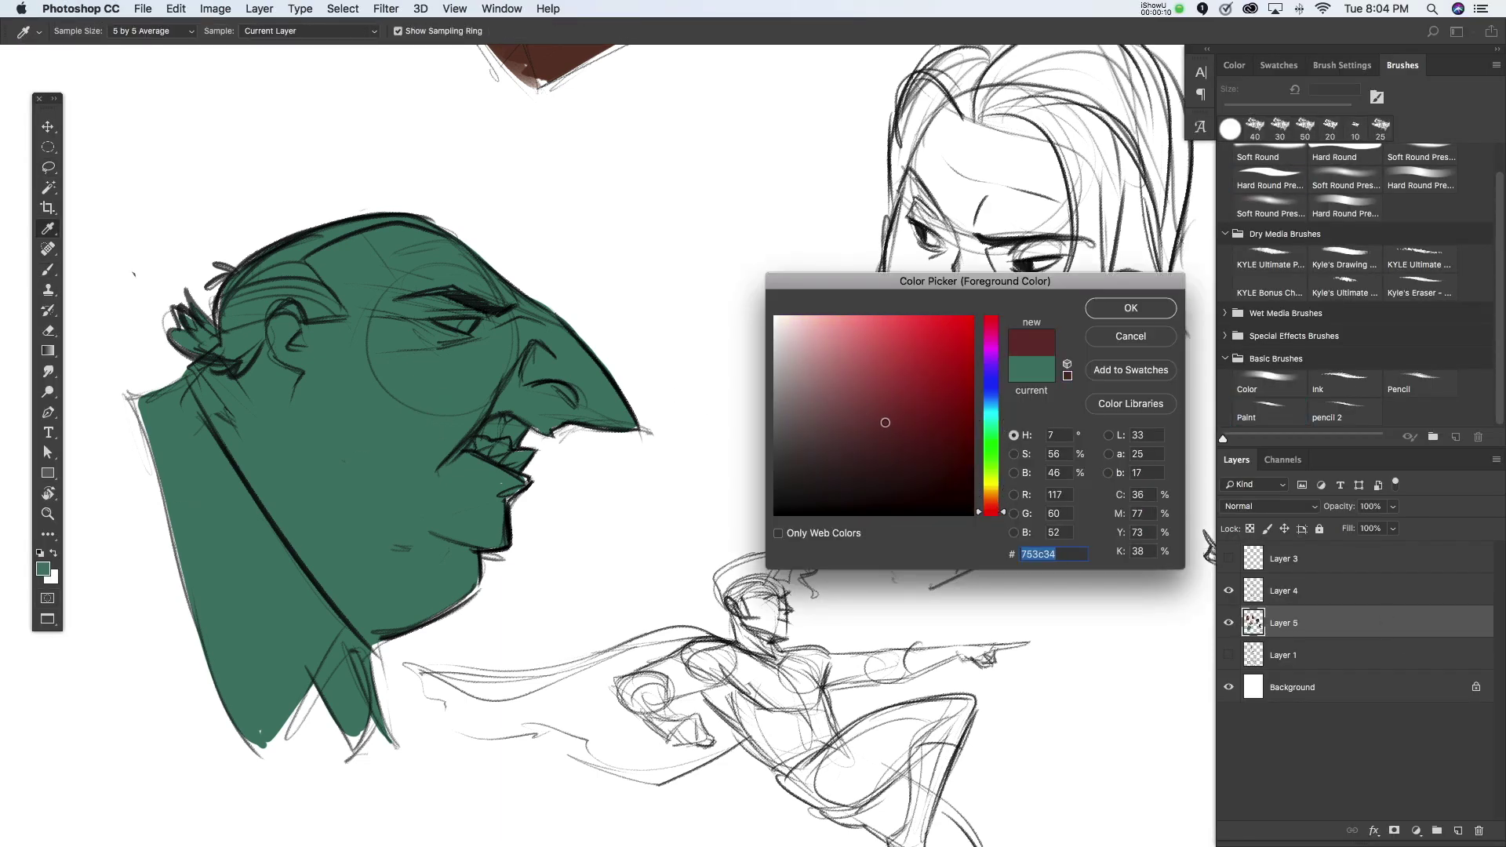
click(1117, 306)
Step: Shade the nose tip and sweep dark red across the cheek with a 60 px brush
mouse_move(561, 388)
mouse_down()
mouse_move(627, 424)
mouse_move(597, 382)
mouse_move(549, 365)
mouse_move(604, 396)
mouse_move(517, 329)
mouse_move(455, 432)
mouse_up()
alt+click(568, 325)
drag(547, 355, 455, 427)
mouse_move(491, 373)
mouse_down()
mouse_move(412, 447)
mouse_move(373, 455)
mouse_up()
key(bracketright)
mouse_move(463, 397)
mouse_down()
mouse_move(338, 428)
mouse_move(341, 447)
mouse_up()
drag(408, 392, 306, 423)
mouse_move(310, 369)
mouse_down()
mouse_move(388, 385)
mouse_move(471, 365)
mouse_move(494, 314)
mouse_move(396, 318)
mouse_move(369, 369)
mouse_up()
Step: Shade the eye area and ear red, darken the forehead, and shadow the lower jaw
key(bracketright)
mouse_move(486, 353)
mouse_down()
mouse_move(361, 404)
mouse_move(444, 349)
mouse_move(420, 424)
mouse_move(356, 337)
mouse_move(278, 349)
mouse_up()
alt+click(357, 291)
key(bracketleft)
key(bracketleft)
drag(314, 259, 549, 251)
mouse_move(541, 385)
mouse_down()
mouse_move(502, 420)
mouse_move(572, 427)
mouse_move(424, 538)
mouse_move(314, 470)
mouse_up()
key(bracketright)
drag(353, 564, 455, 620)
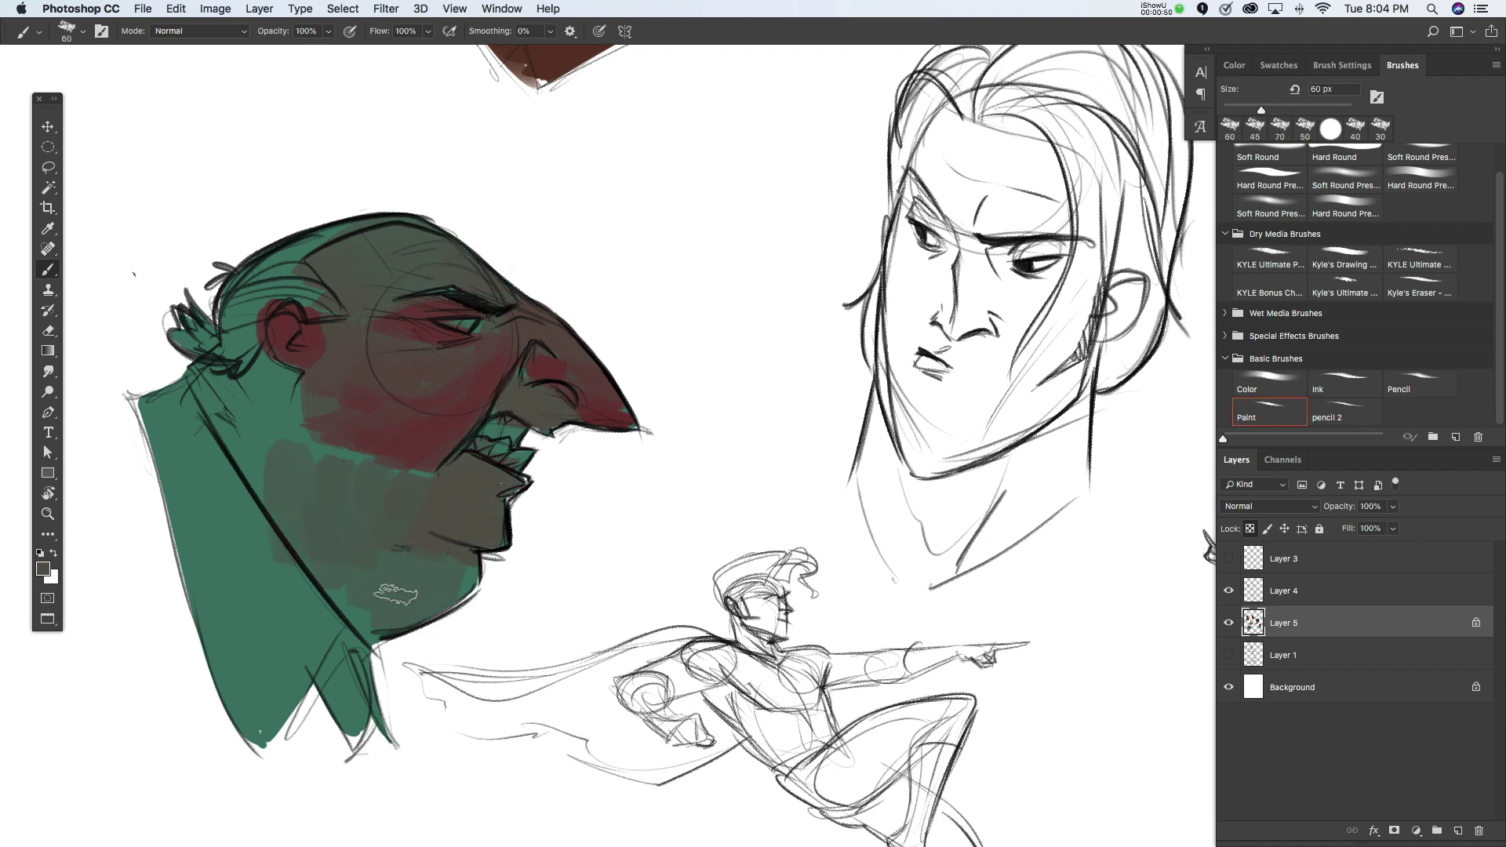
Step: Sample green, grey-green and maroon tones to blend the cheek, jaw and neck
alt+click(249, 424)
drag(310, 451, 369, 477)
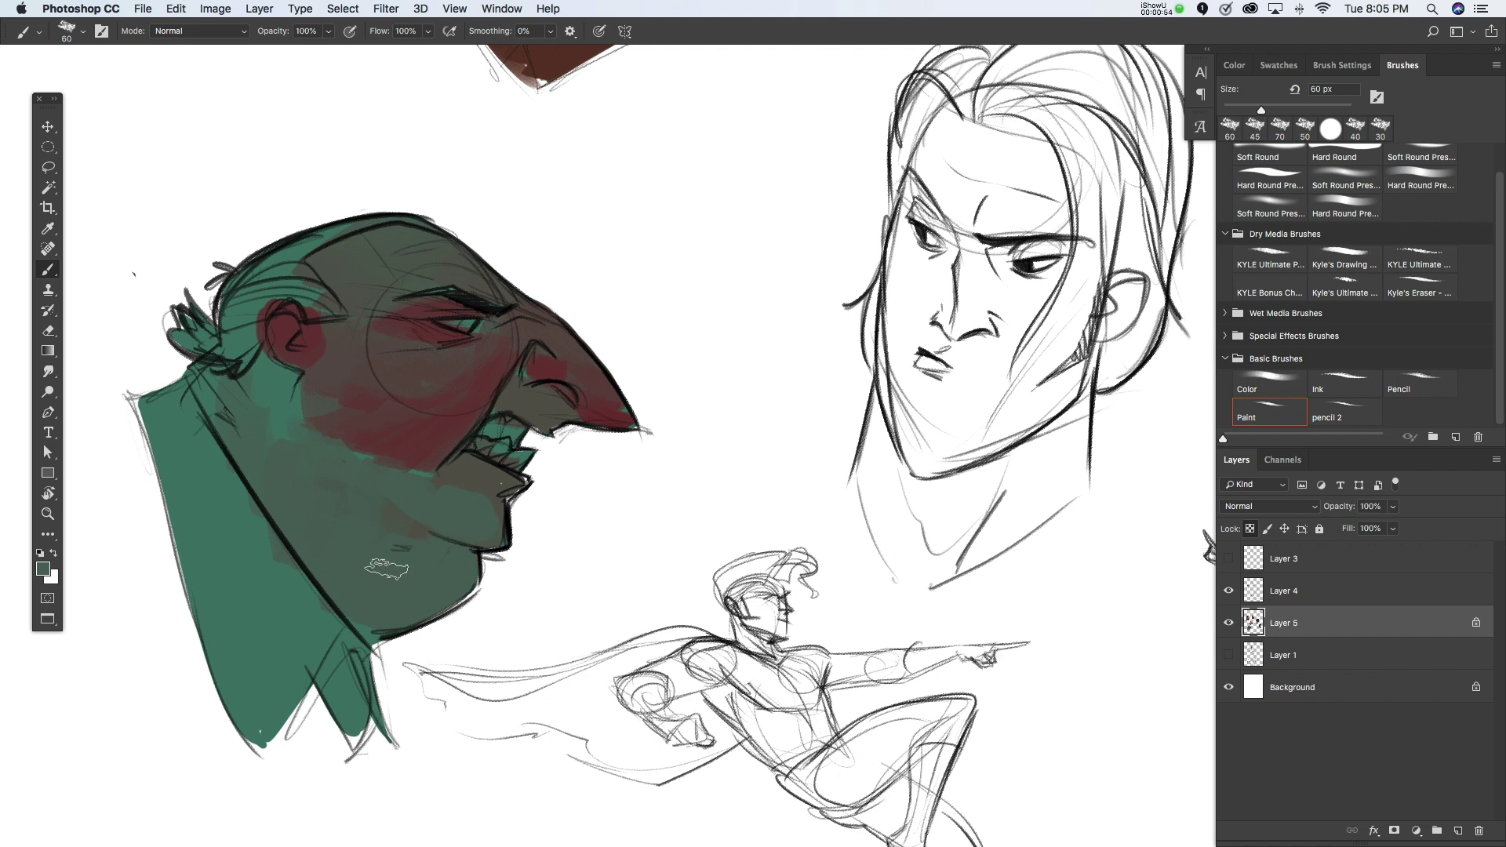
alt+click(485, 469)
drag(236, 376, 304, 417)
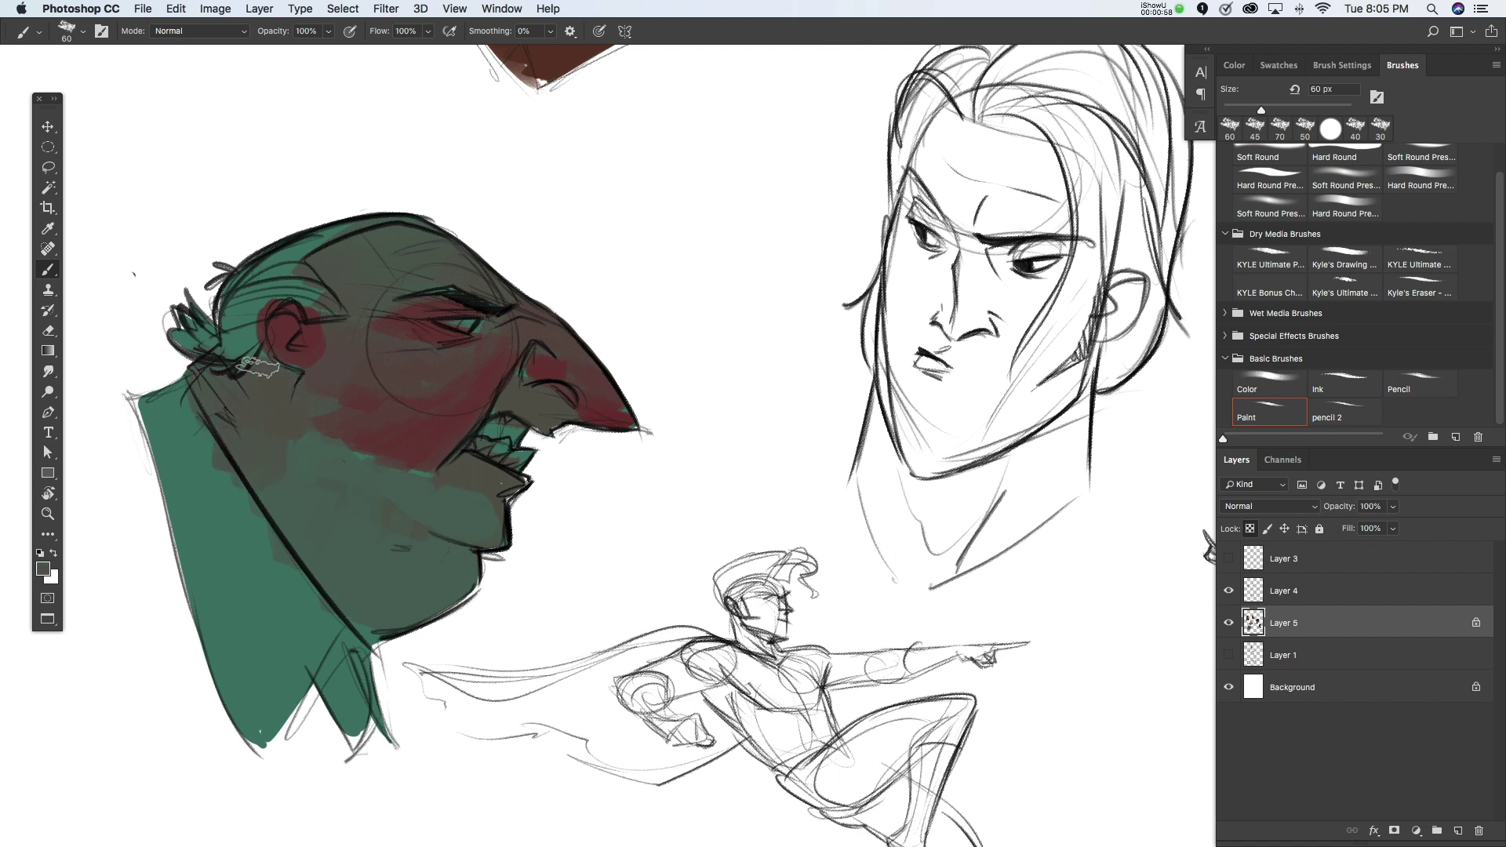
alt+click(369, 433)
mouse_move(346, 439)
mouse_down()
mouse_move(422, 445)
mouse_move(337, 460)
mouse_up()
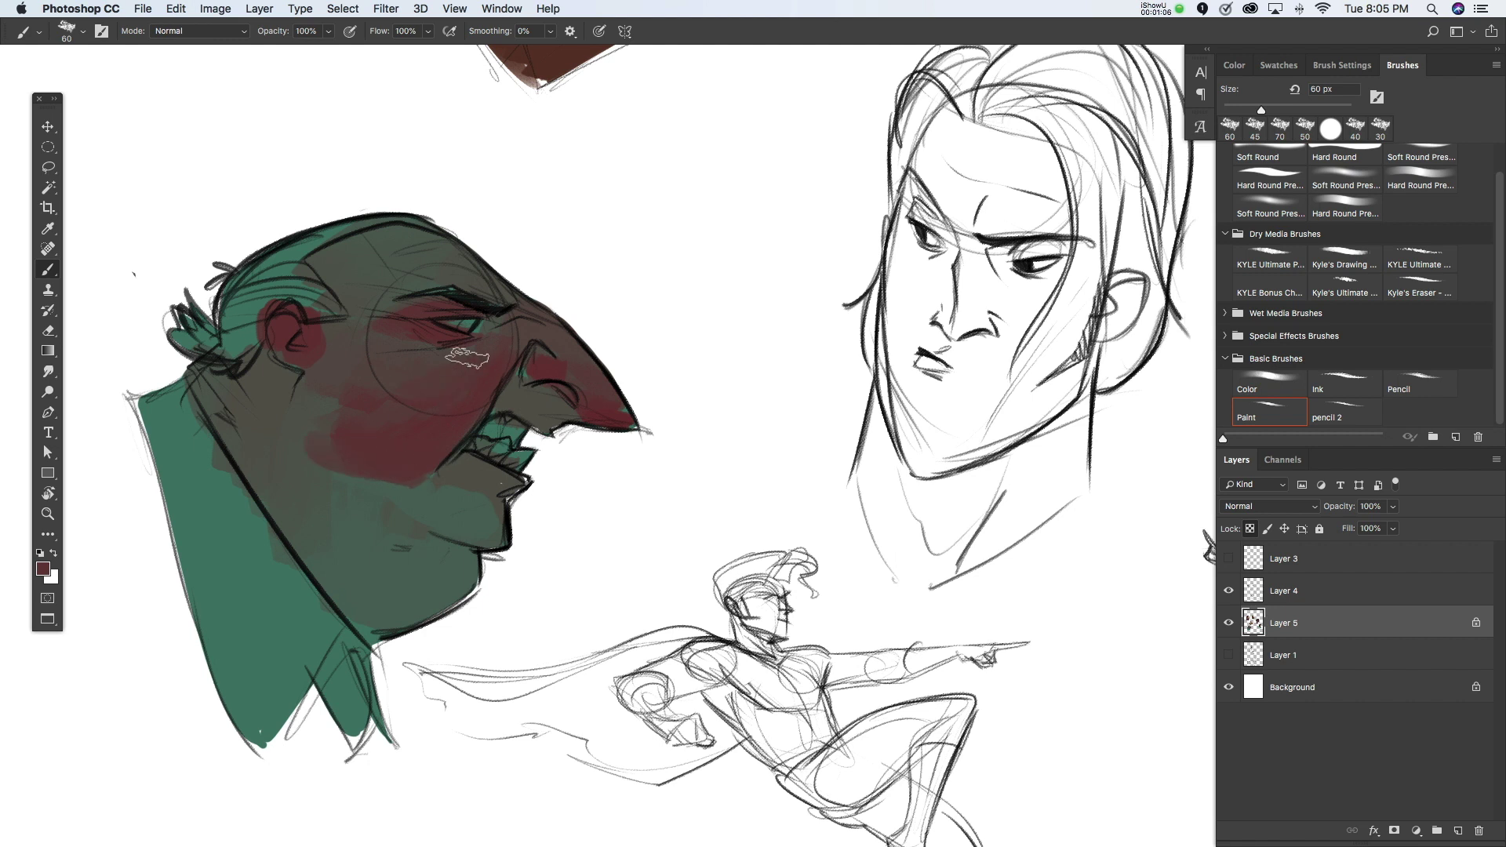
Step: Add red along the nose and darken it with a 20-30 px brush, then pick a duller red
key(bracketleft)
key(bracketleft)
key(bracketleft)
drag(543, 353, 581, 398)
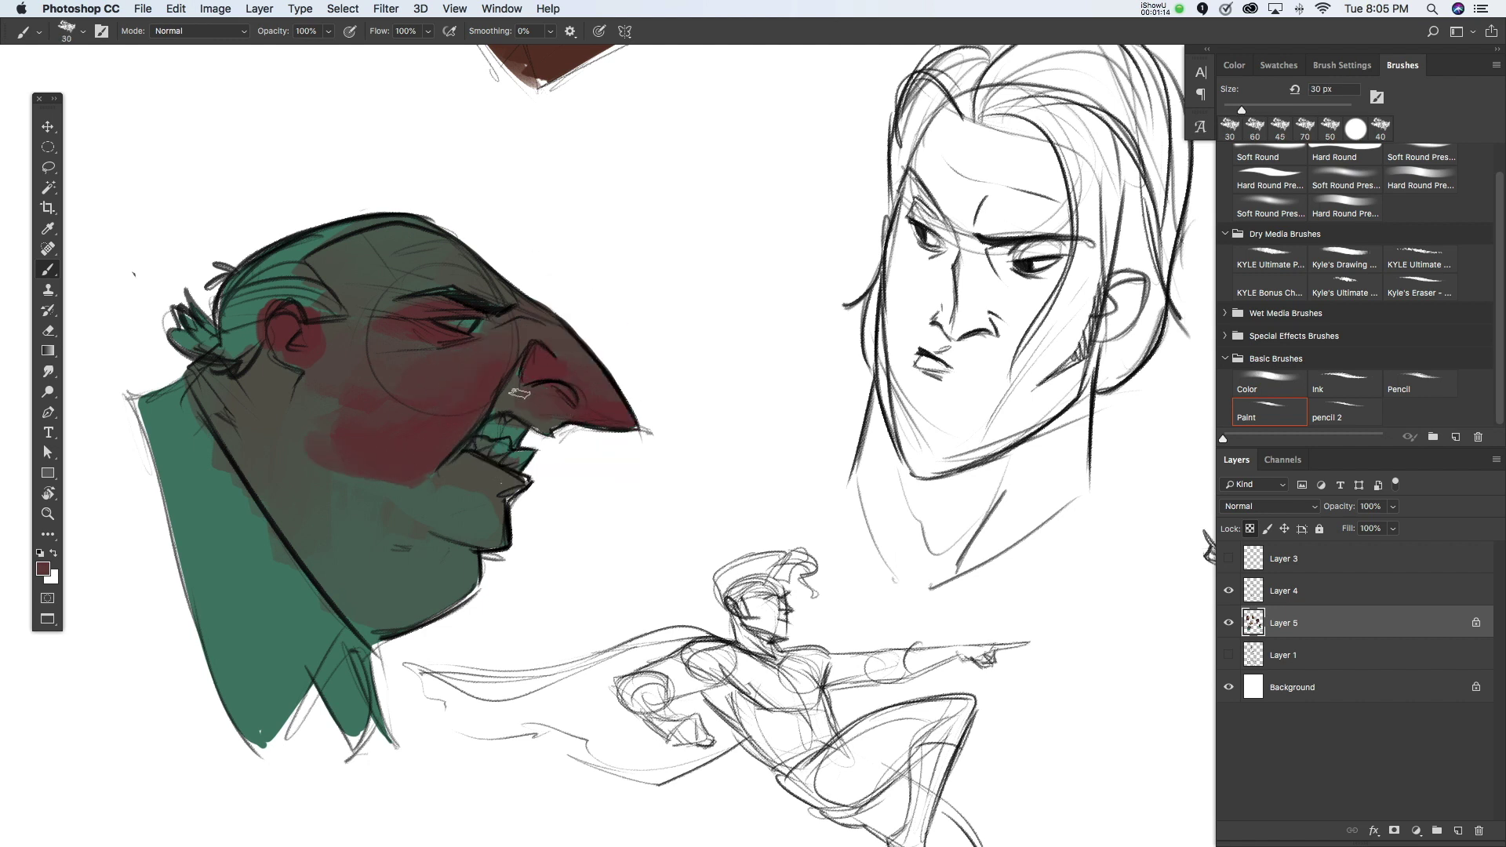
click(519, 397)
alt+click(554, 412)
alt+click(539, 411)
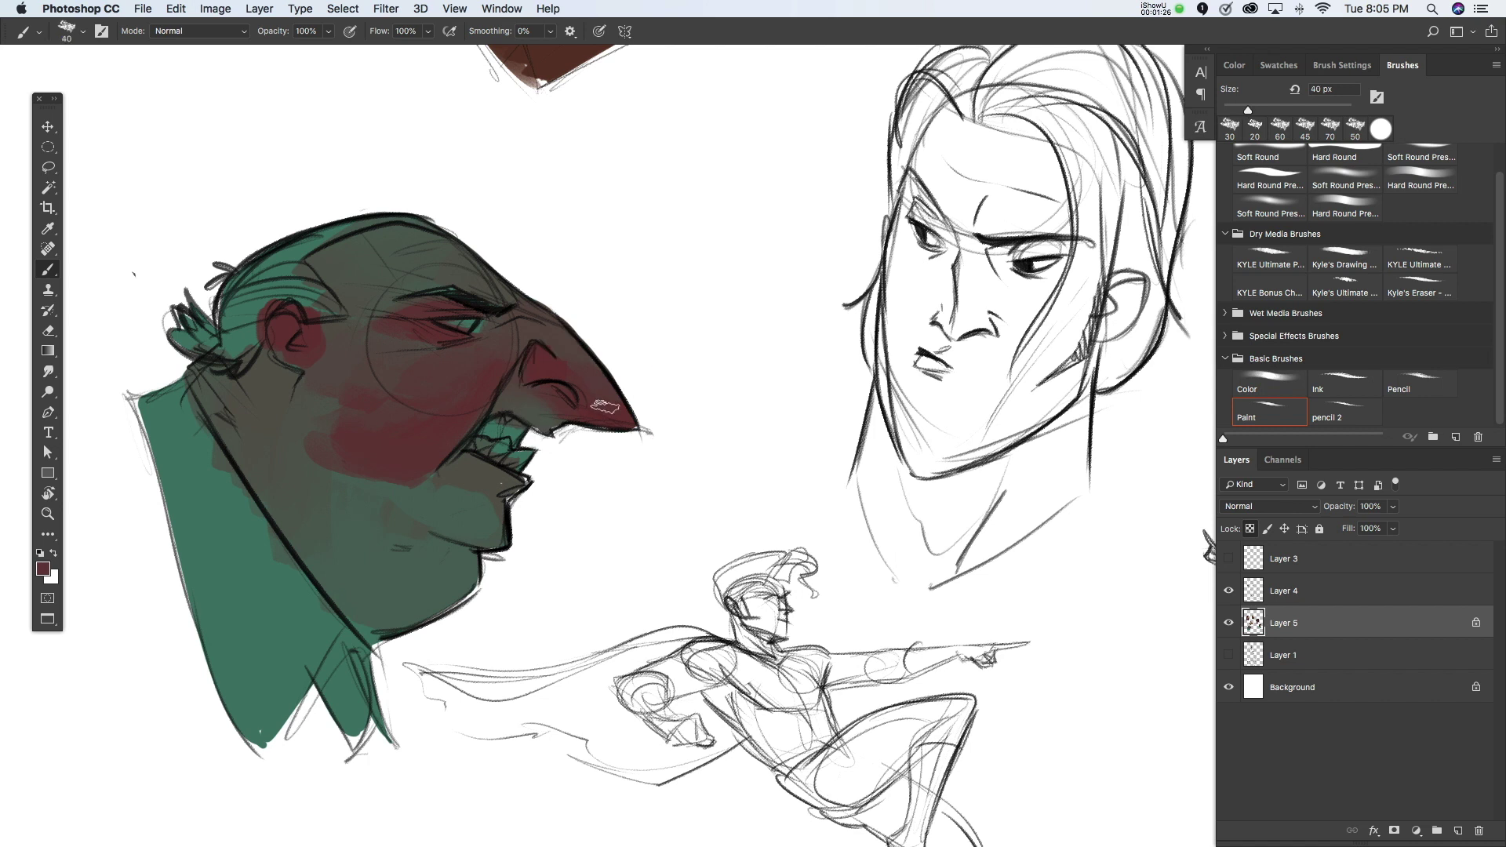
drag(557, 346, 578, 342)
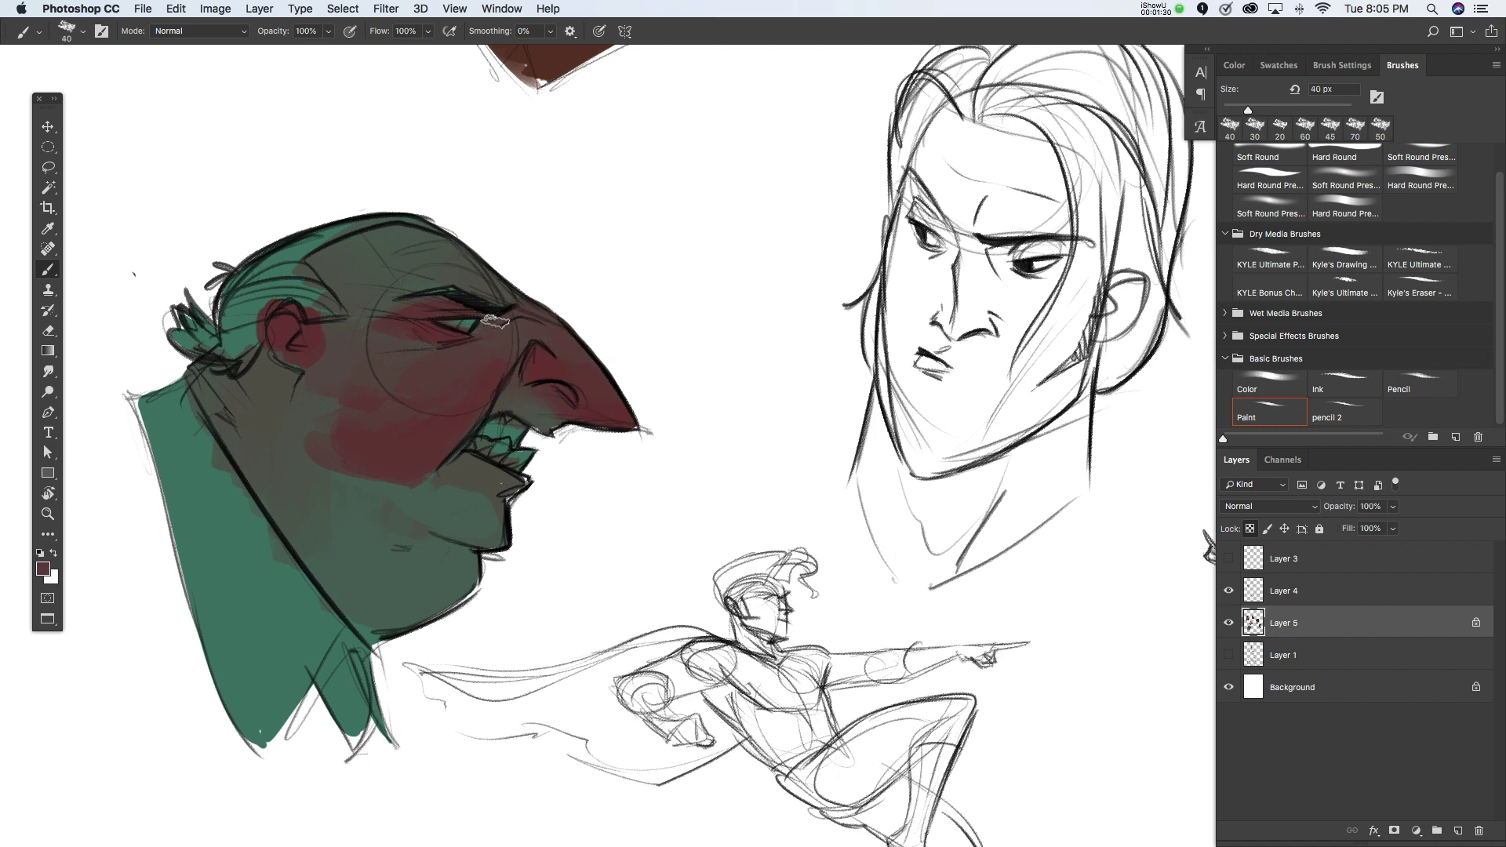
key(bracketright)
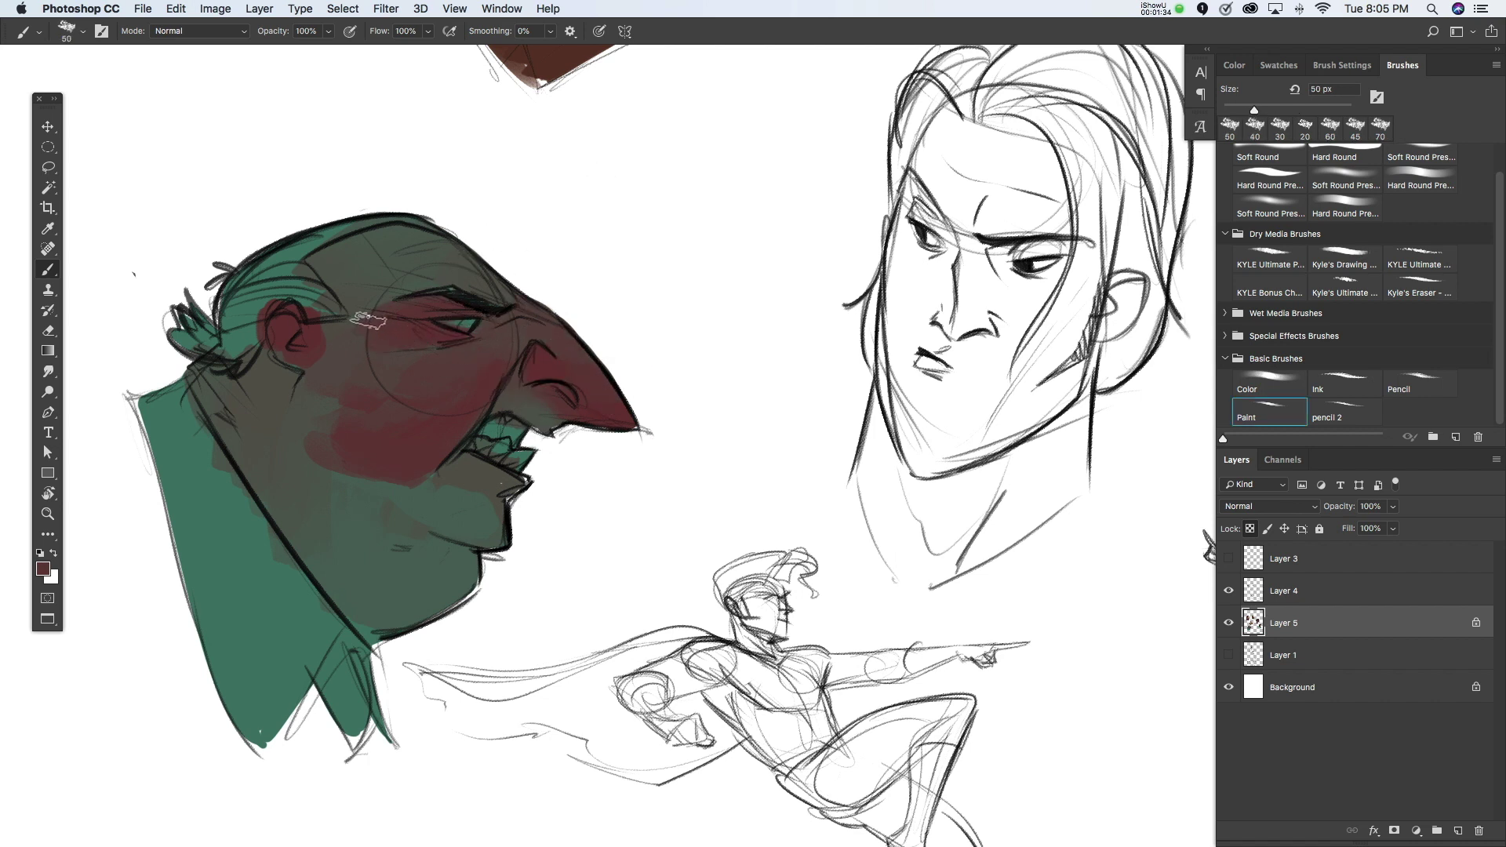
click(43, 568)
click(863, 445)
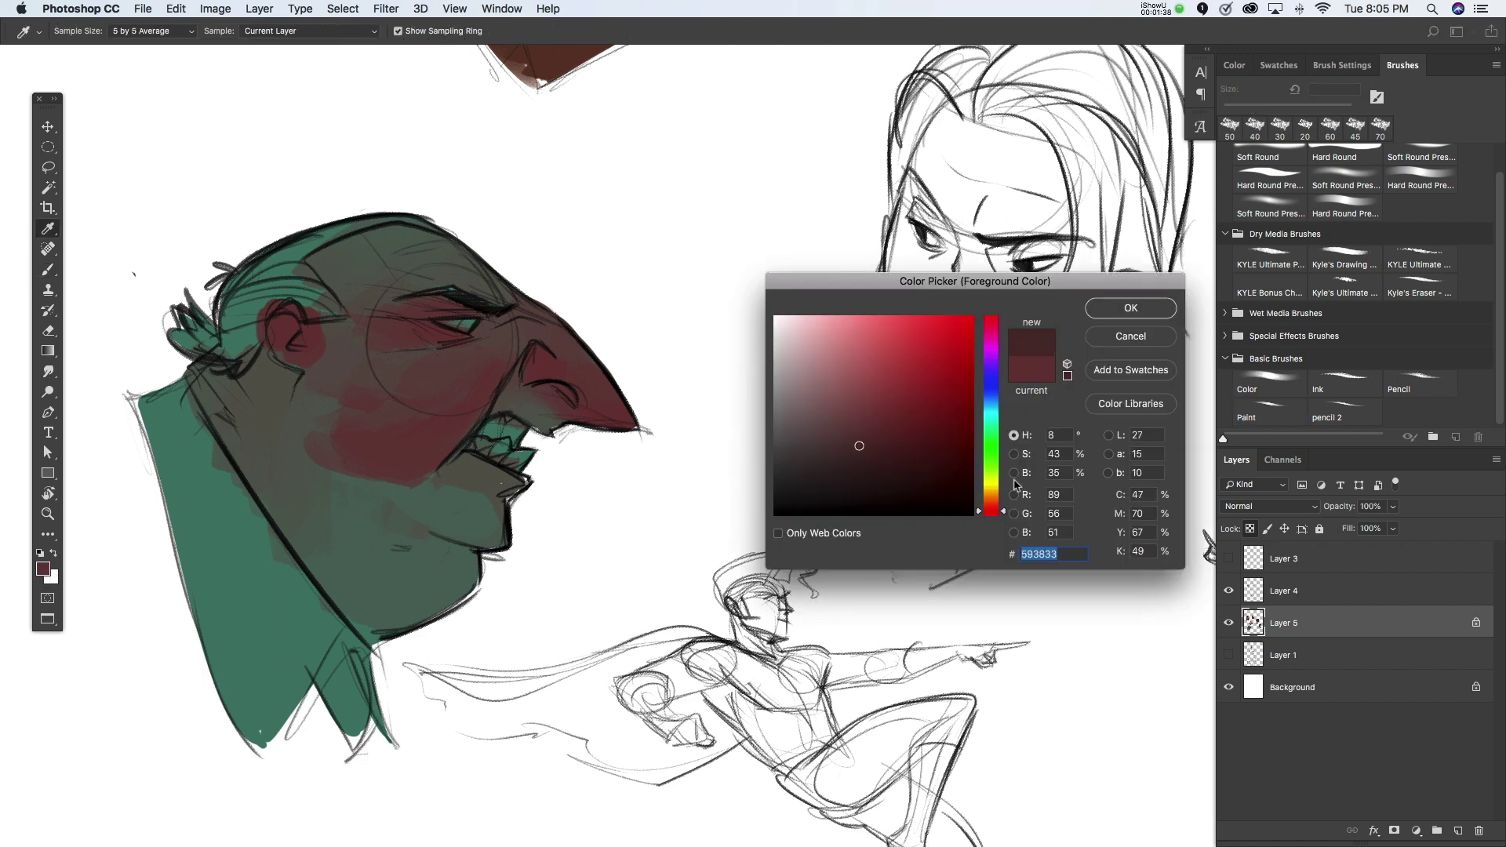
Step: Shade darker red #503833 around the eye and further left over the cheek
key(Return)
key(bracketleft)
drag(487, 322, 432, 337)
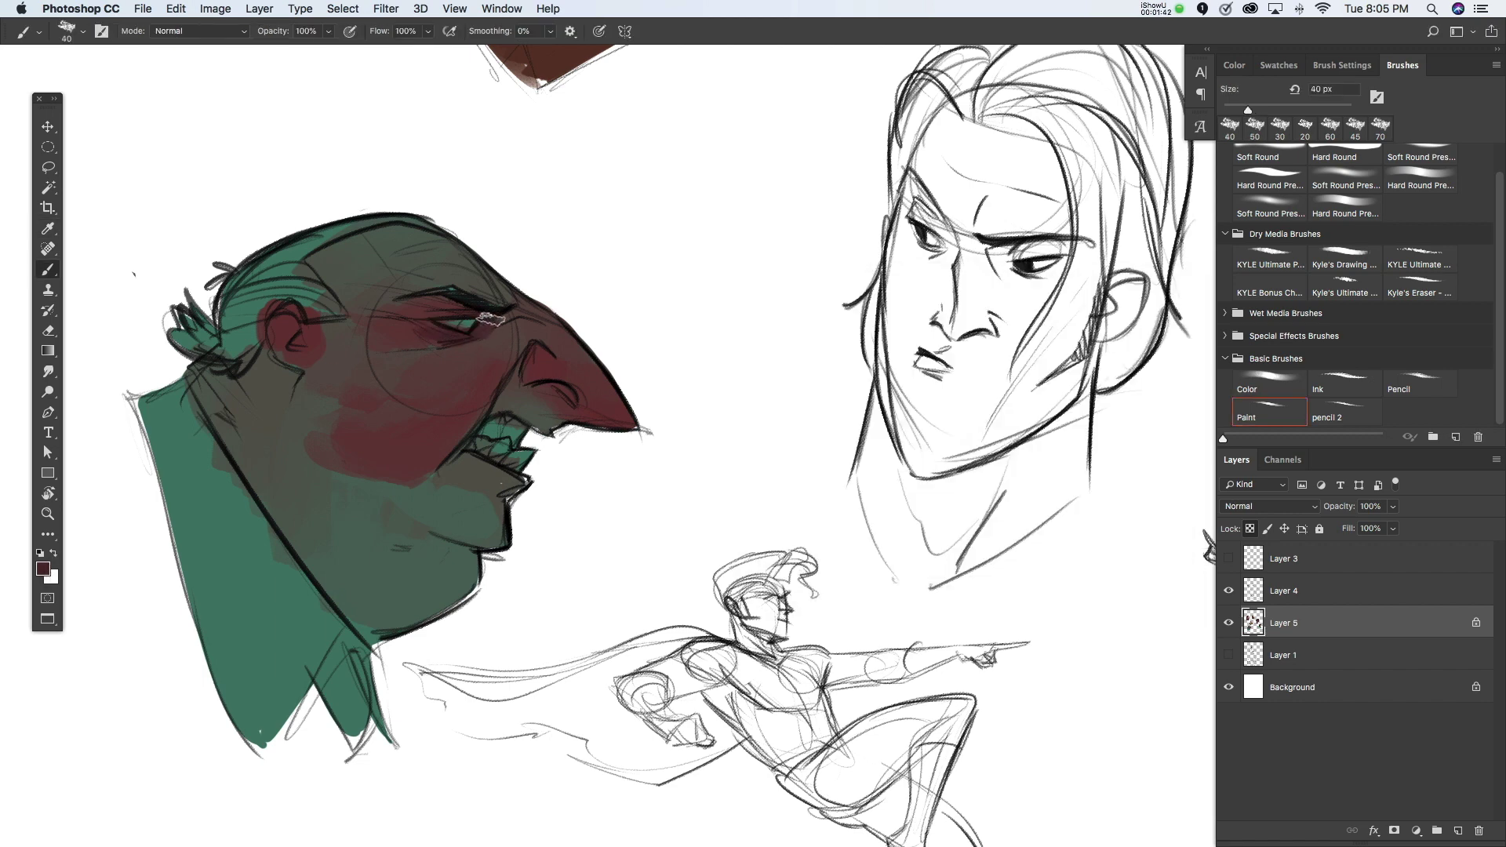
key(bracketright)
key(bracketright)
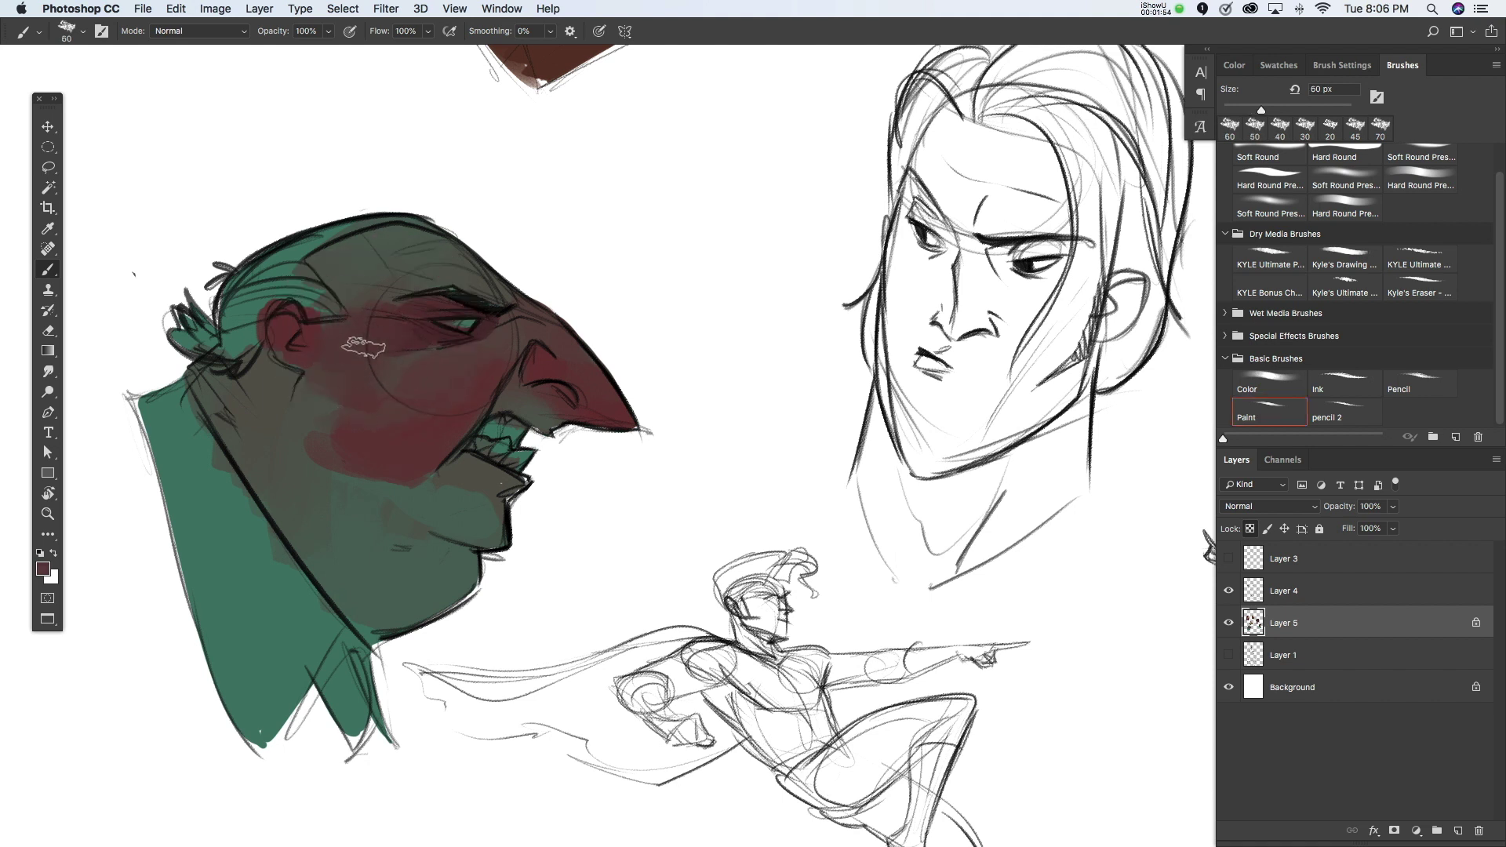
key(bracketleft)
key(bracketright)
key(bracketright)
key(bracketright)
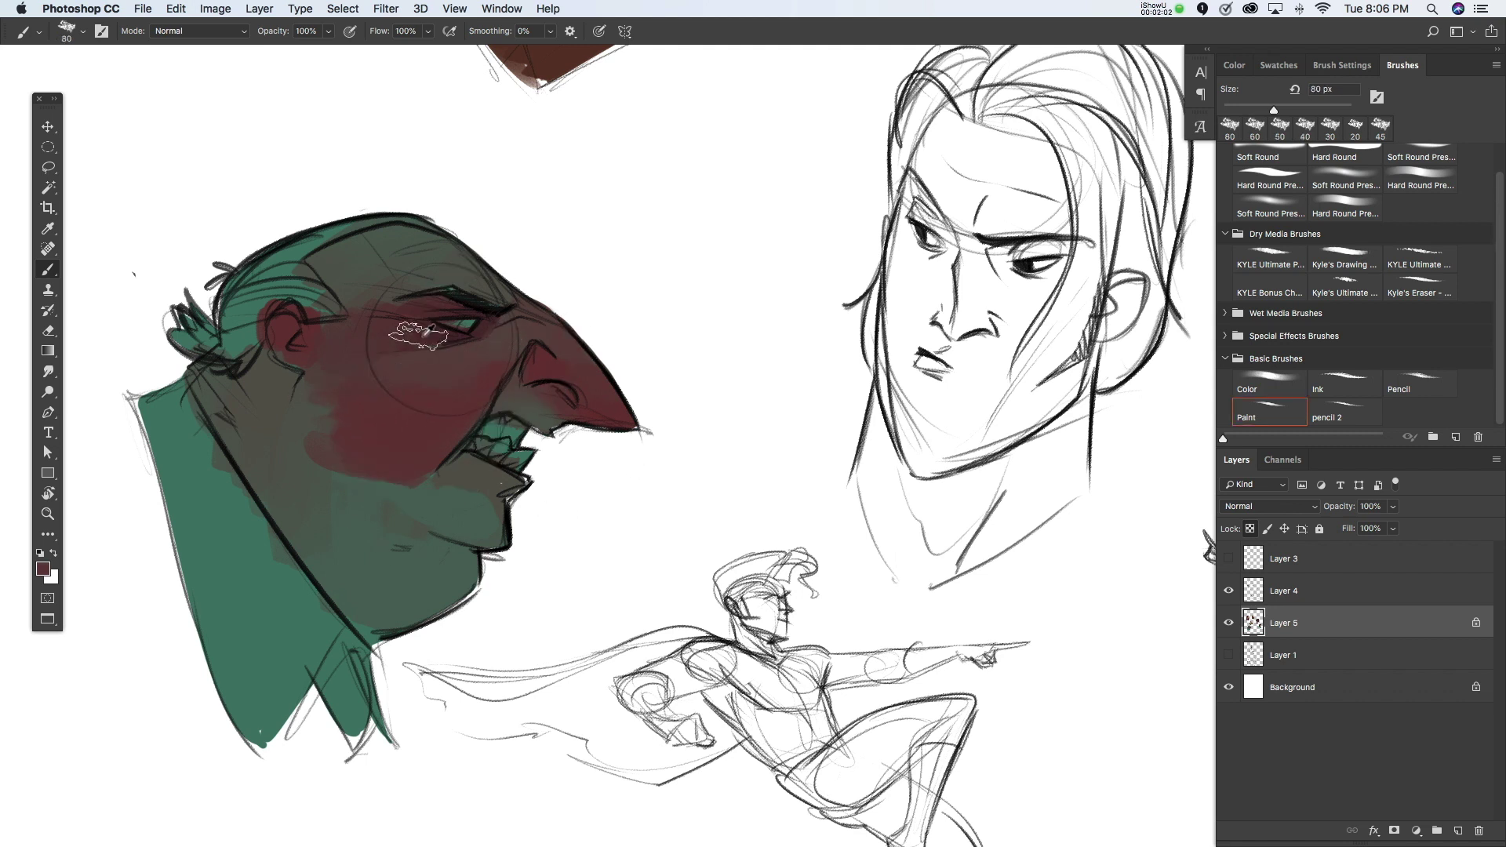
drag(423, 462, 316, 423)
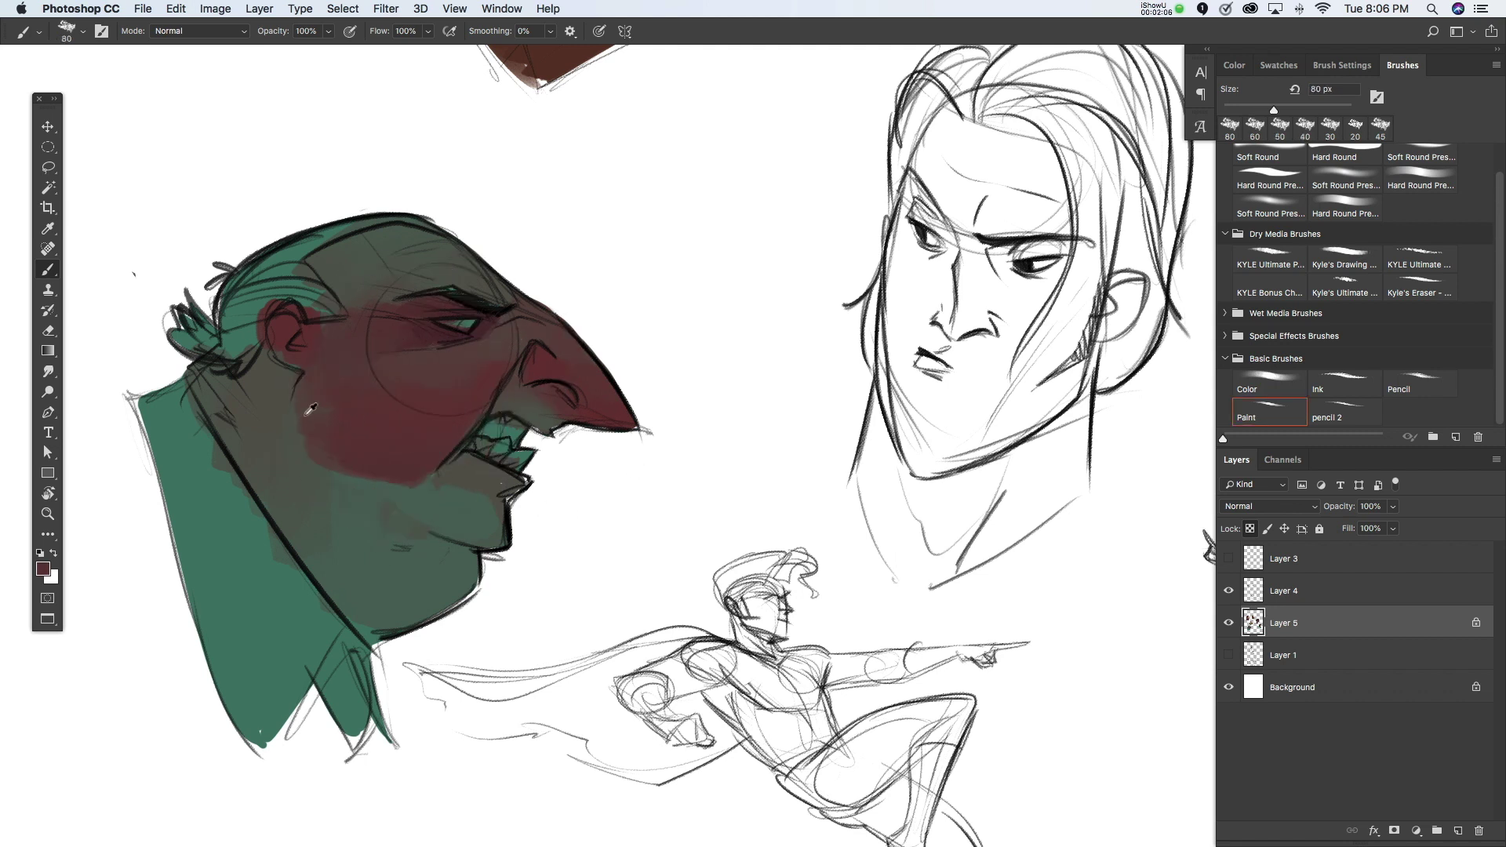
Step: Darken the lower cheek, chin and neck, then paint the lower lip red at 35 px
key(bracketleft)
key(bracketleft)
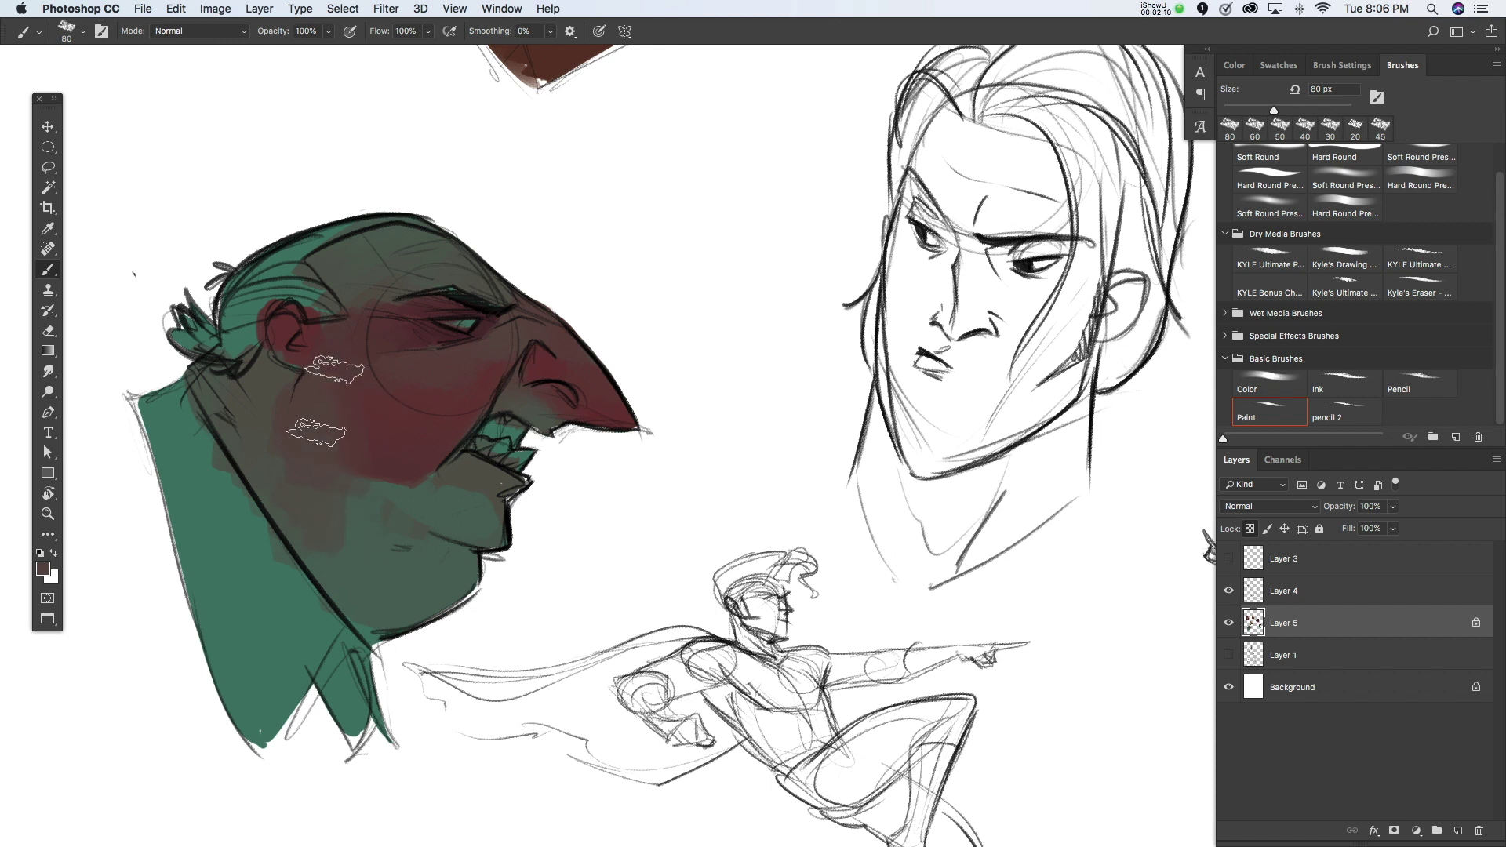
key(bracketright)
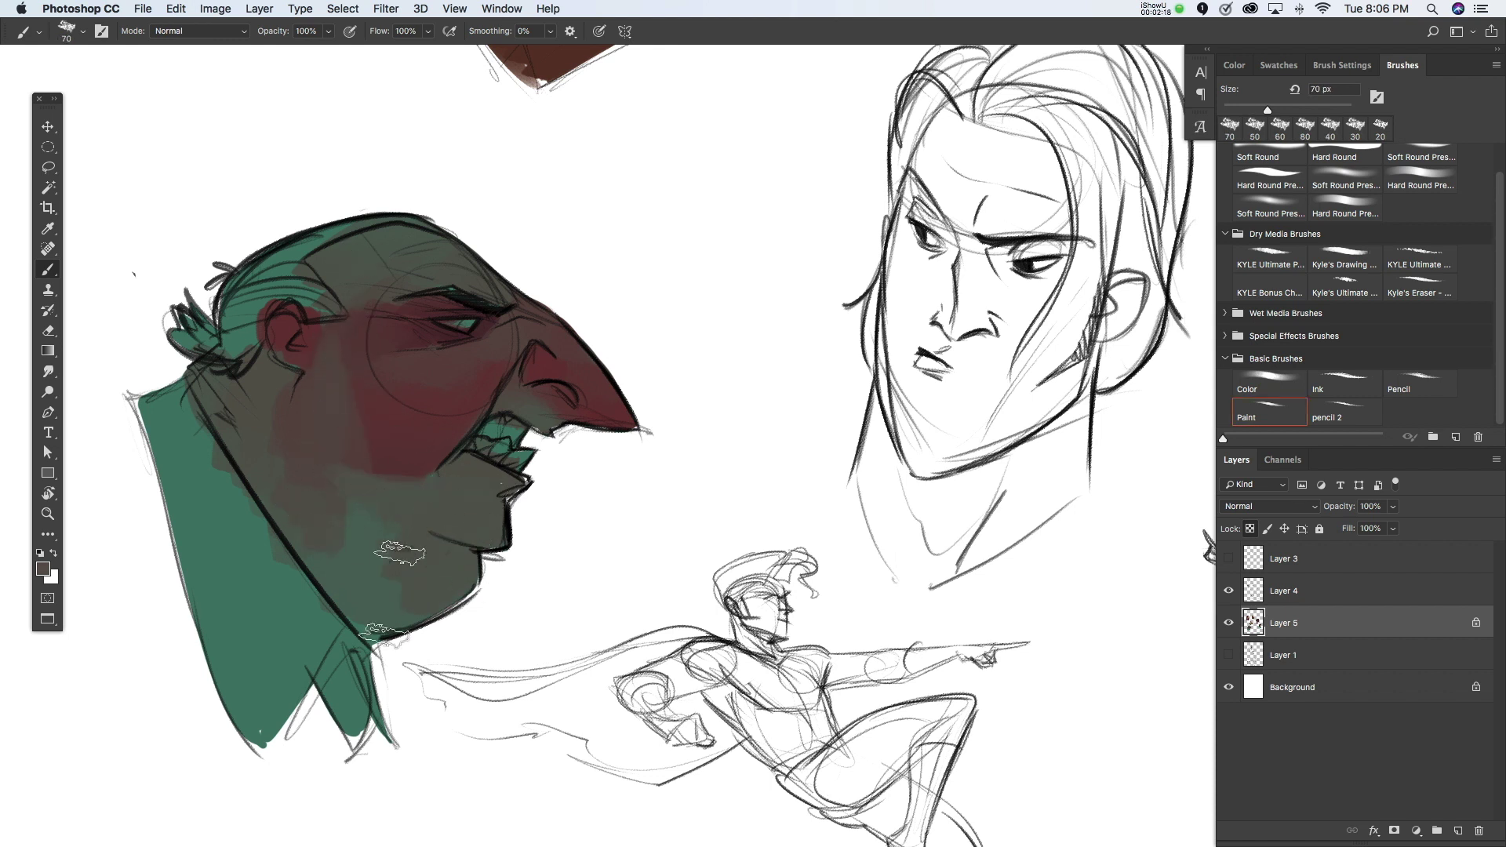
drag(373, 631, 224, 439)
alt+click(500, 313)
key(bracketleft)
key(bracketleft)
key(bracketleft)
drag(488, 469, 524, 480)
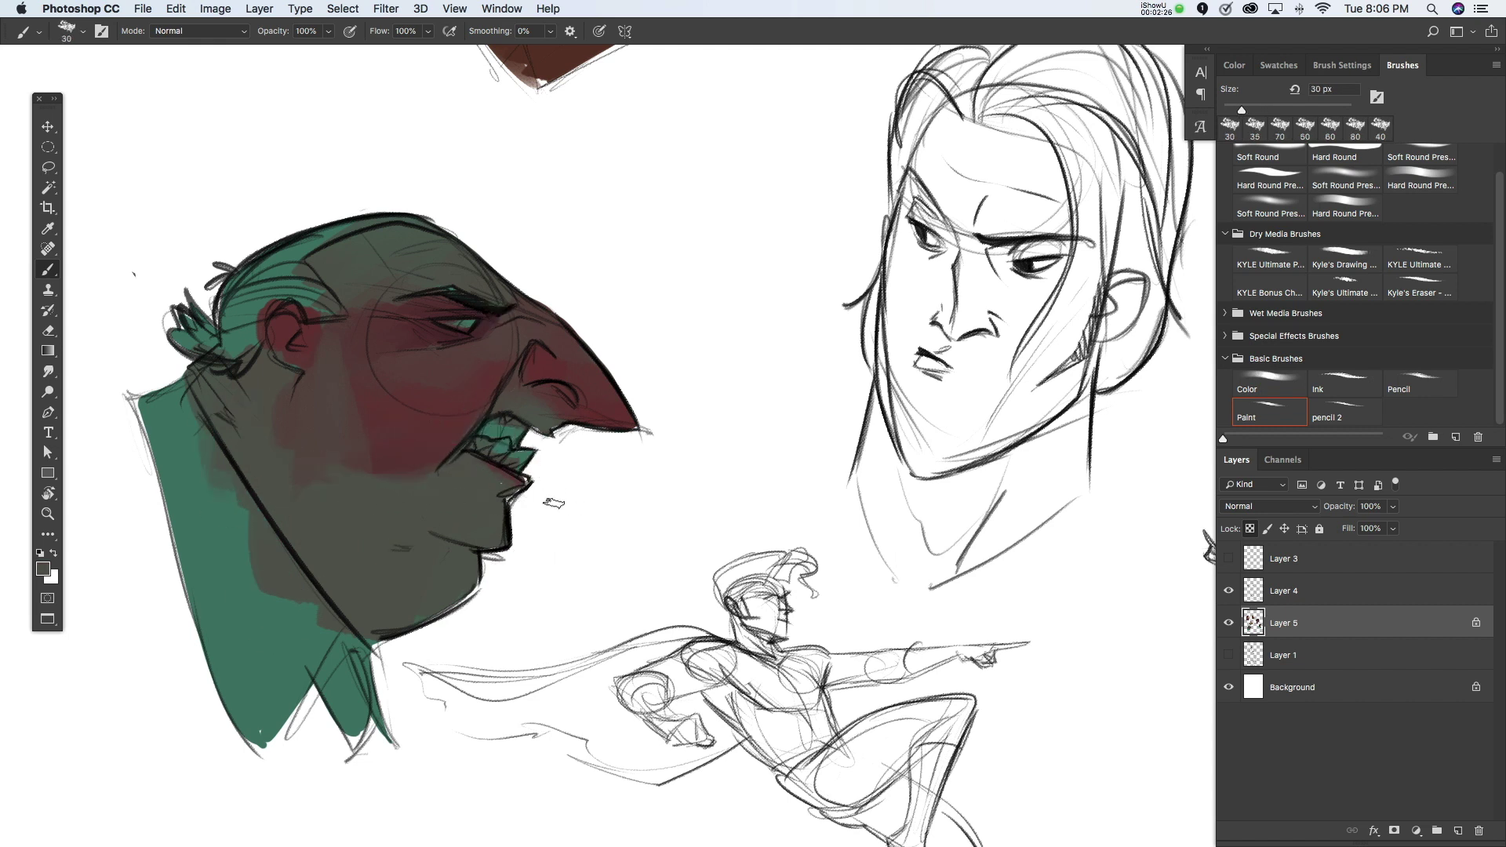
scroll(620, 471, down, 1)
key(bracketright)
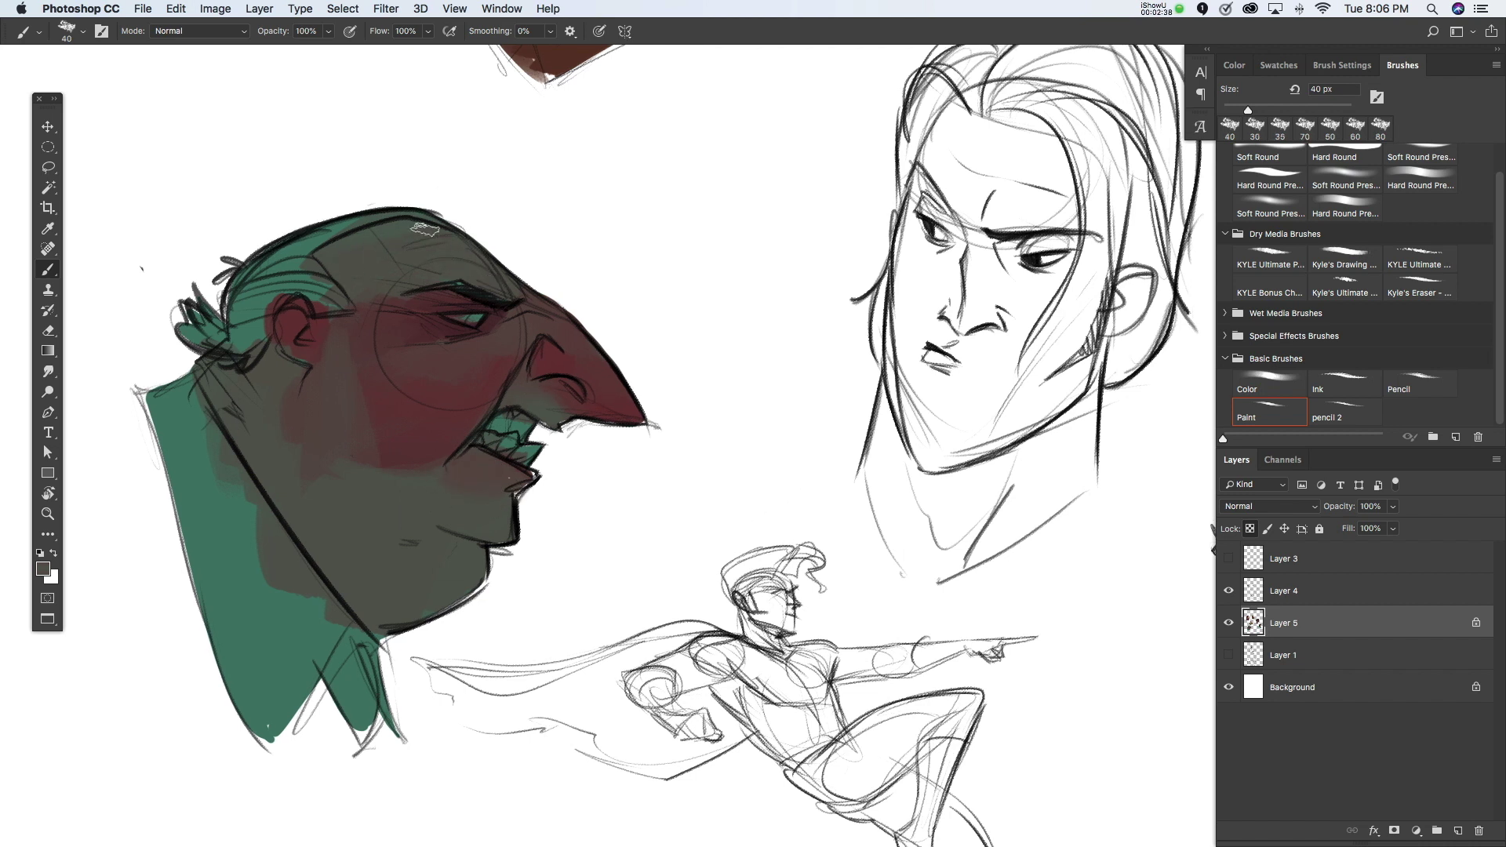
click(48, 569)
Step: Paint a lighter olive-grey patch on top of the head with a 50 px brush
click(800, 414)
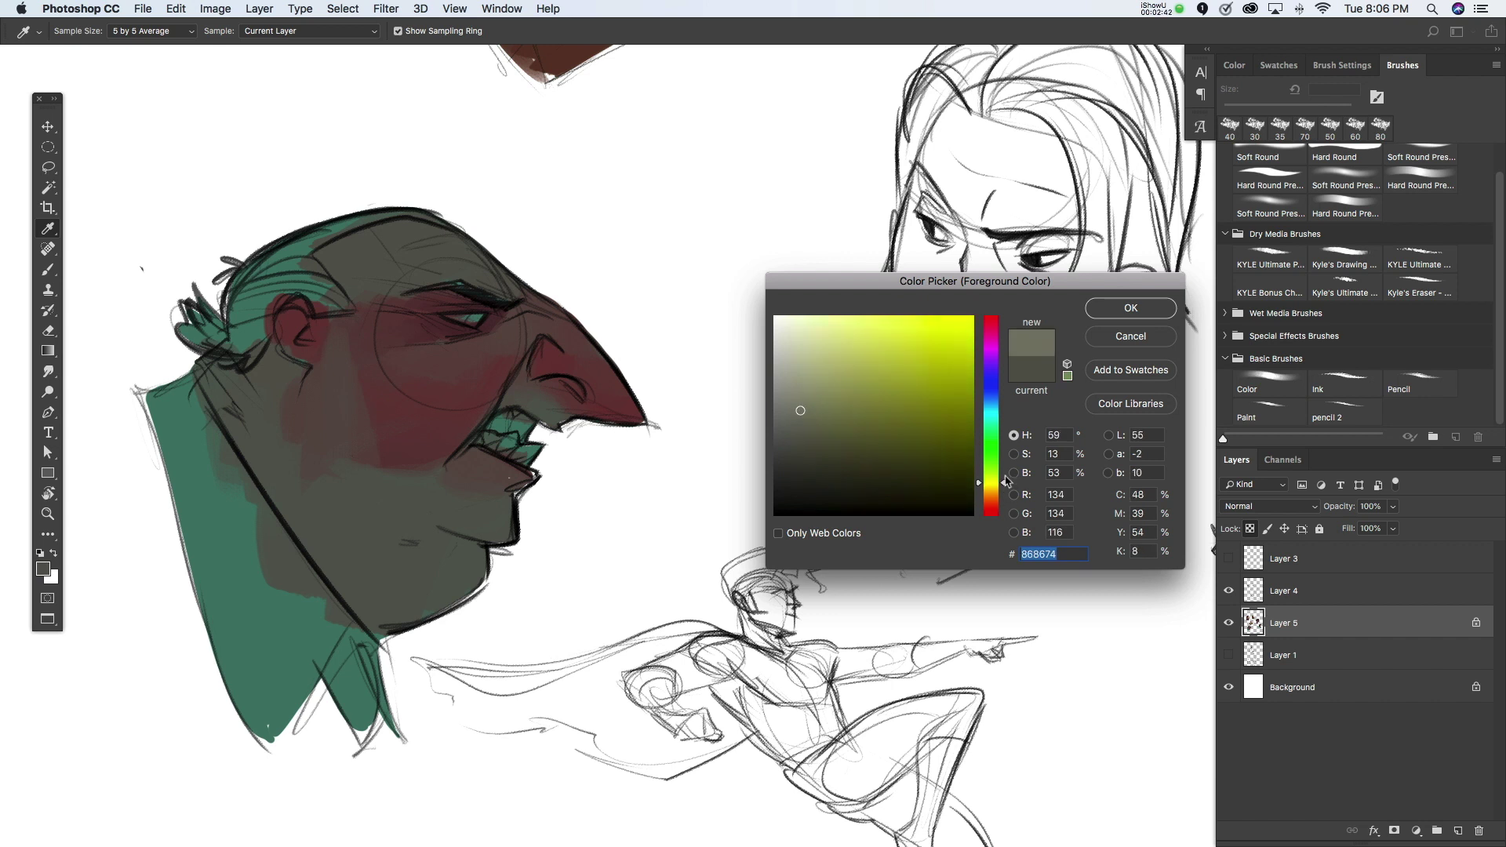
click(1130, 308)
key(bracketright)
mouse_move(463, 258)
mouse_down()
mouse_move(380, 242)
mouse_move(423, 266)
mouse_up()
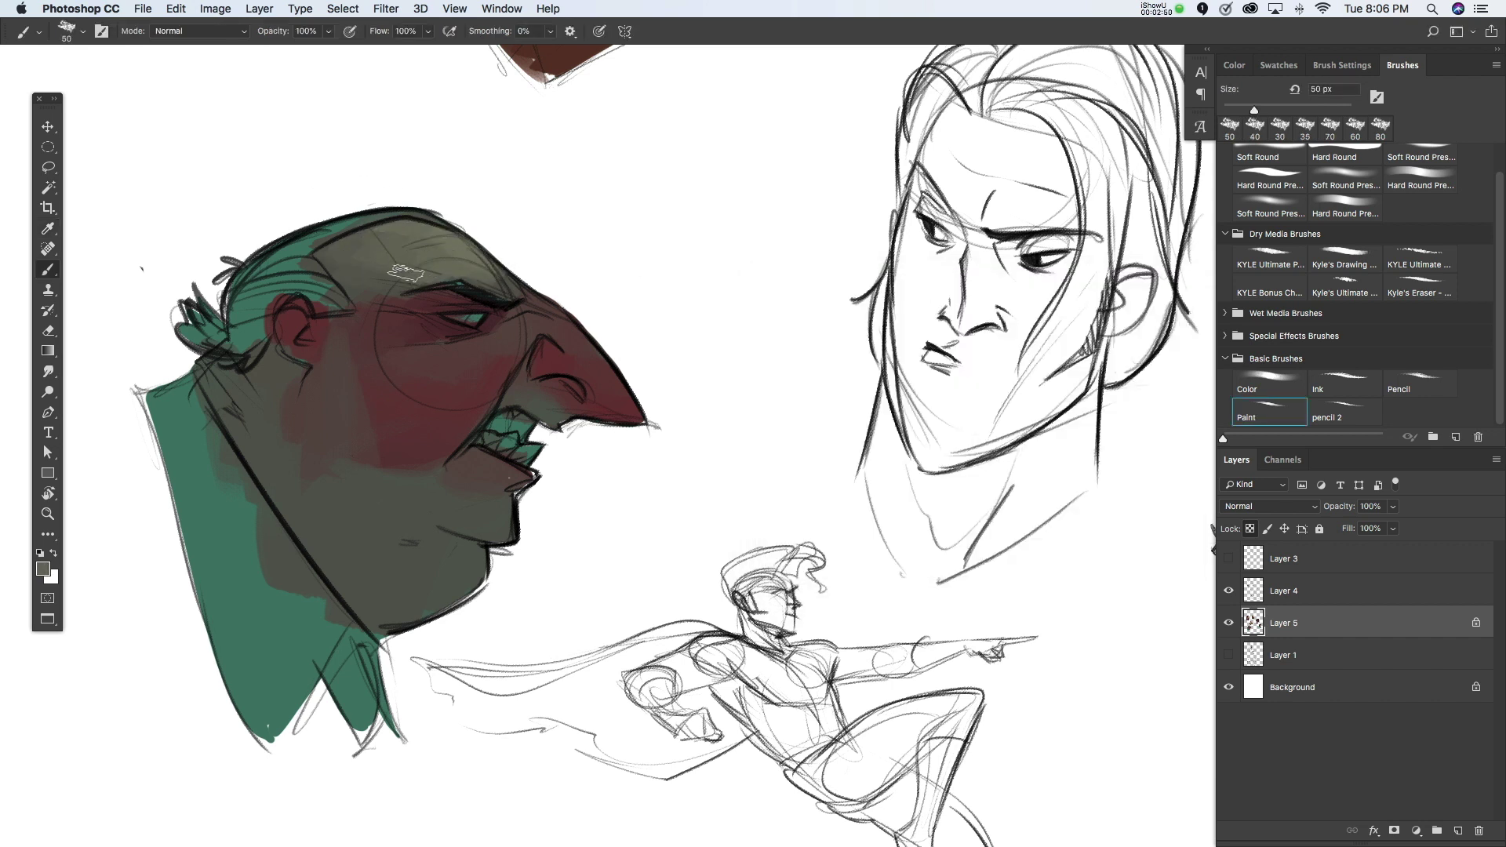
key(bracketleft)
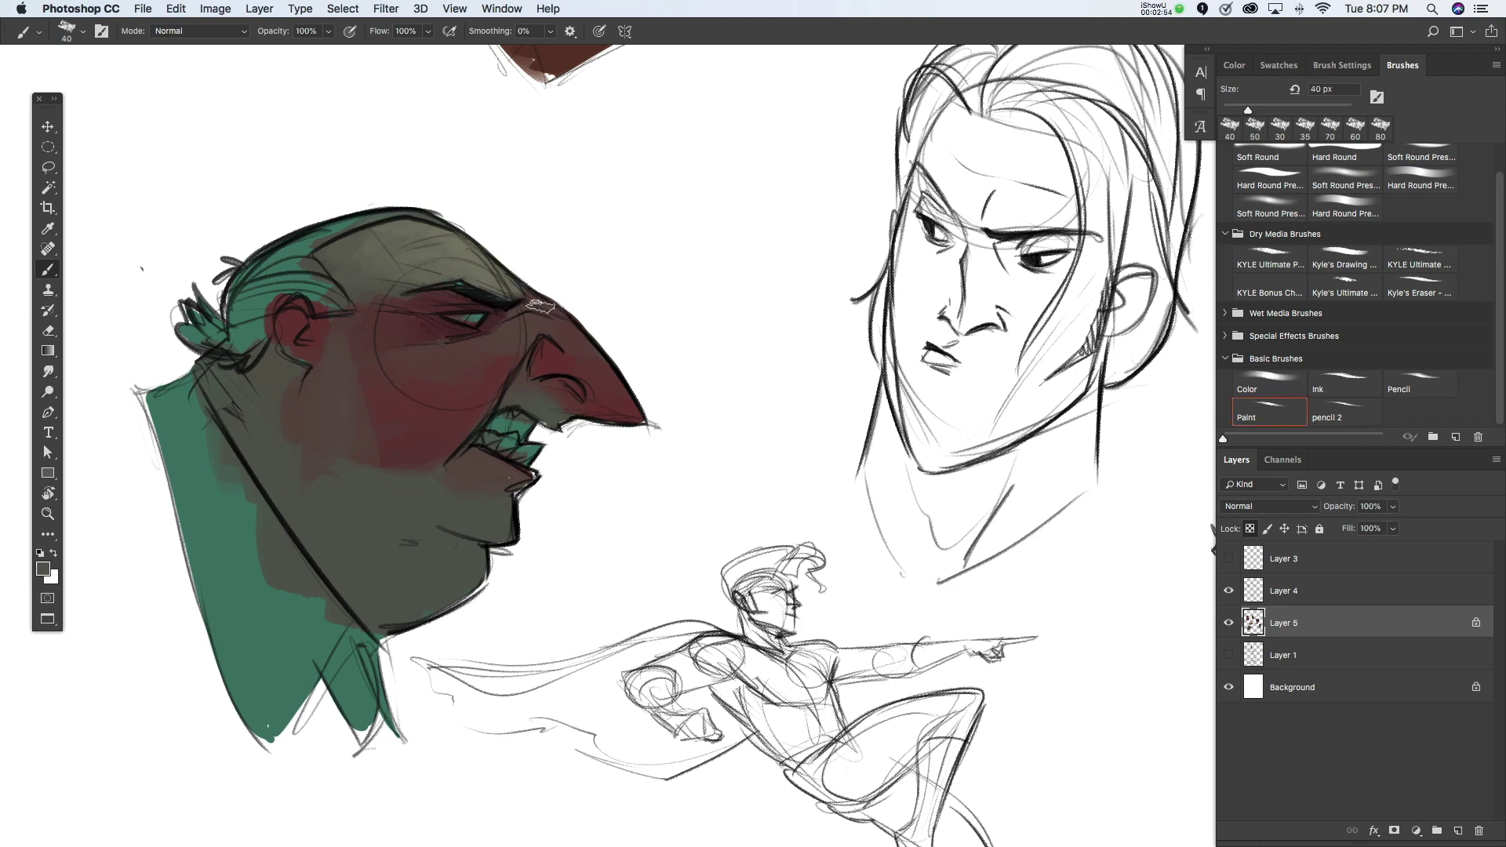
Step: Switch to a darker red at 20 px and add a small stroke near the nose tip
click(44, 569)
click(830, 385)
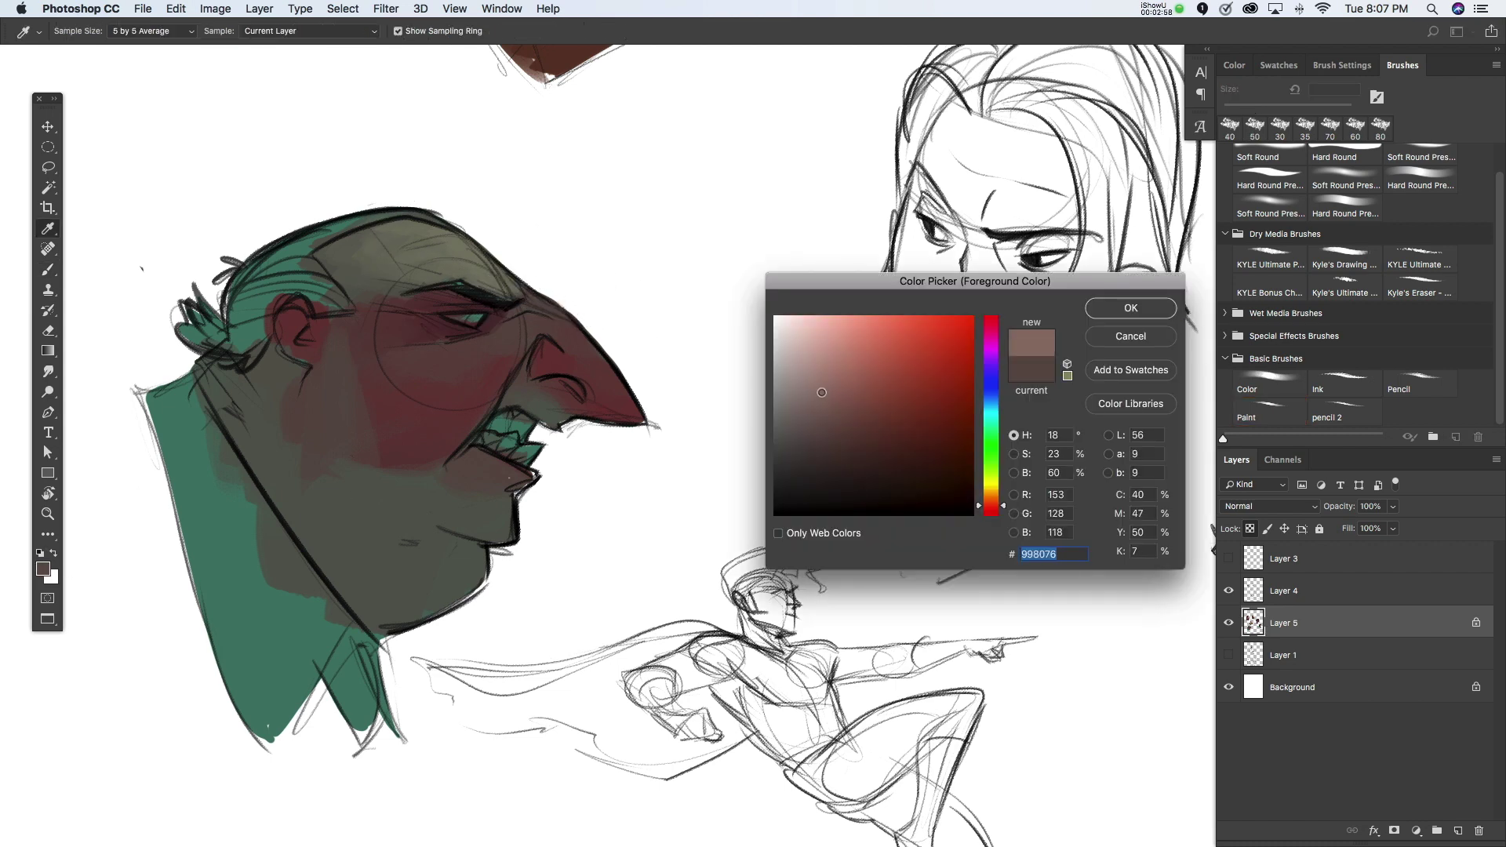
click(1122, 308)
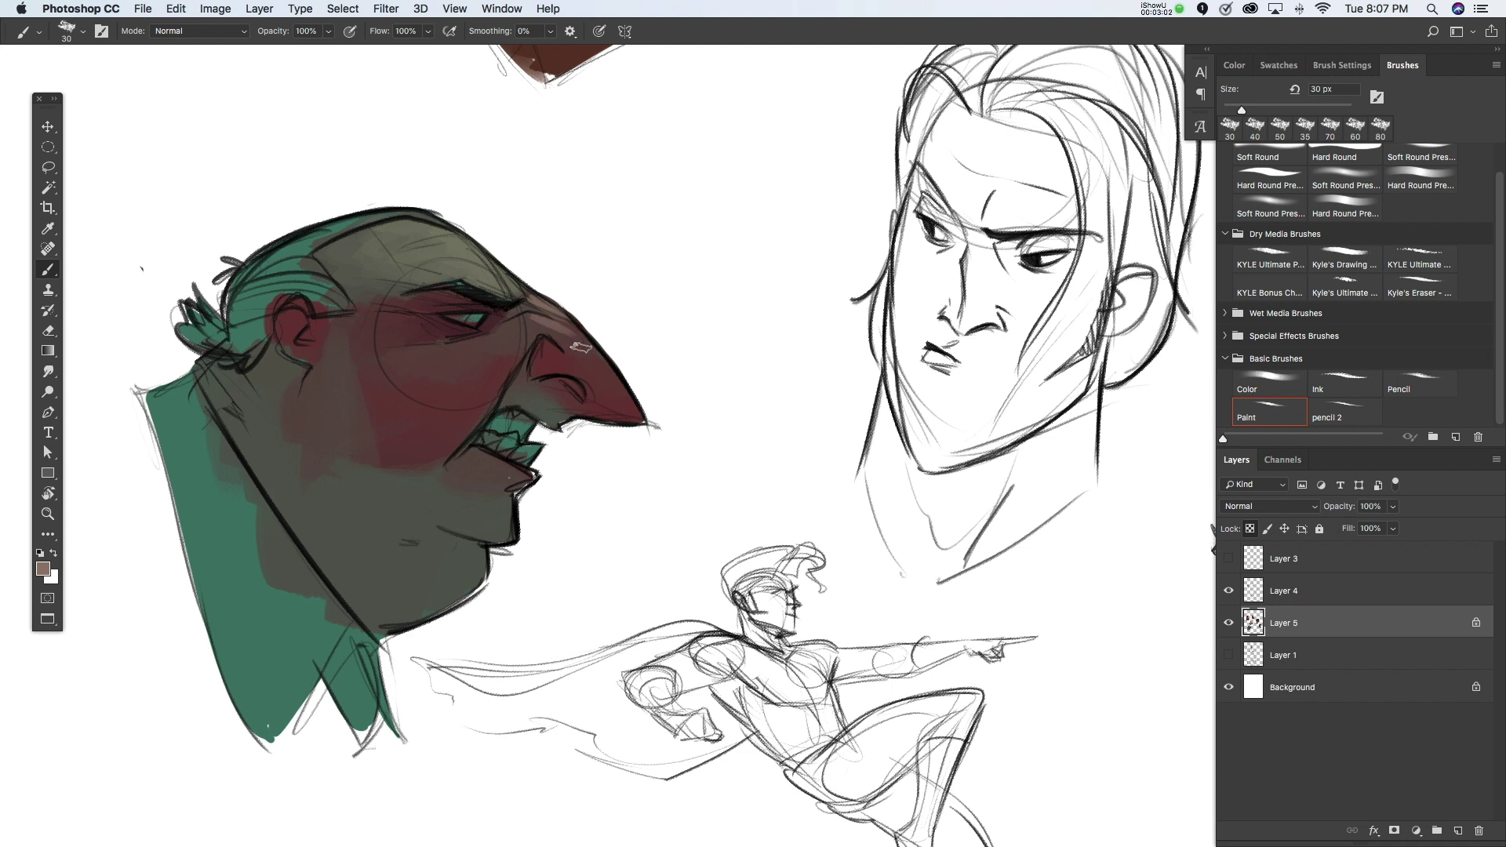
key(bracketleft)
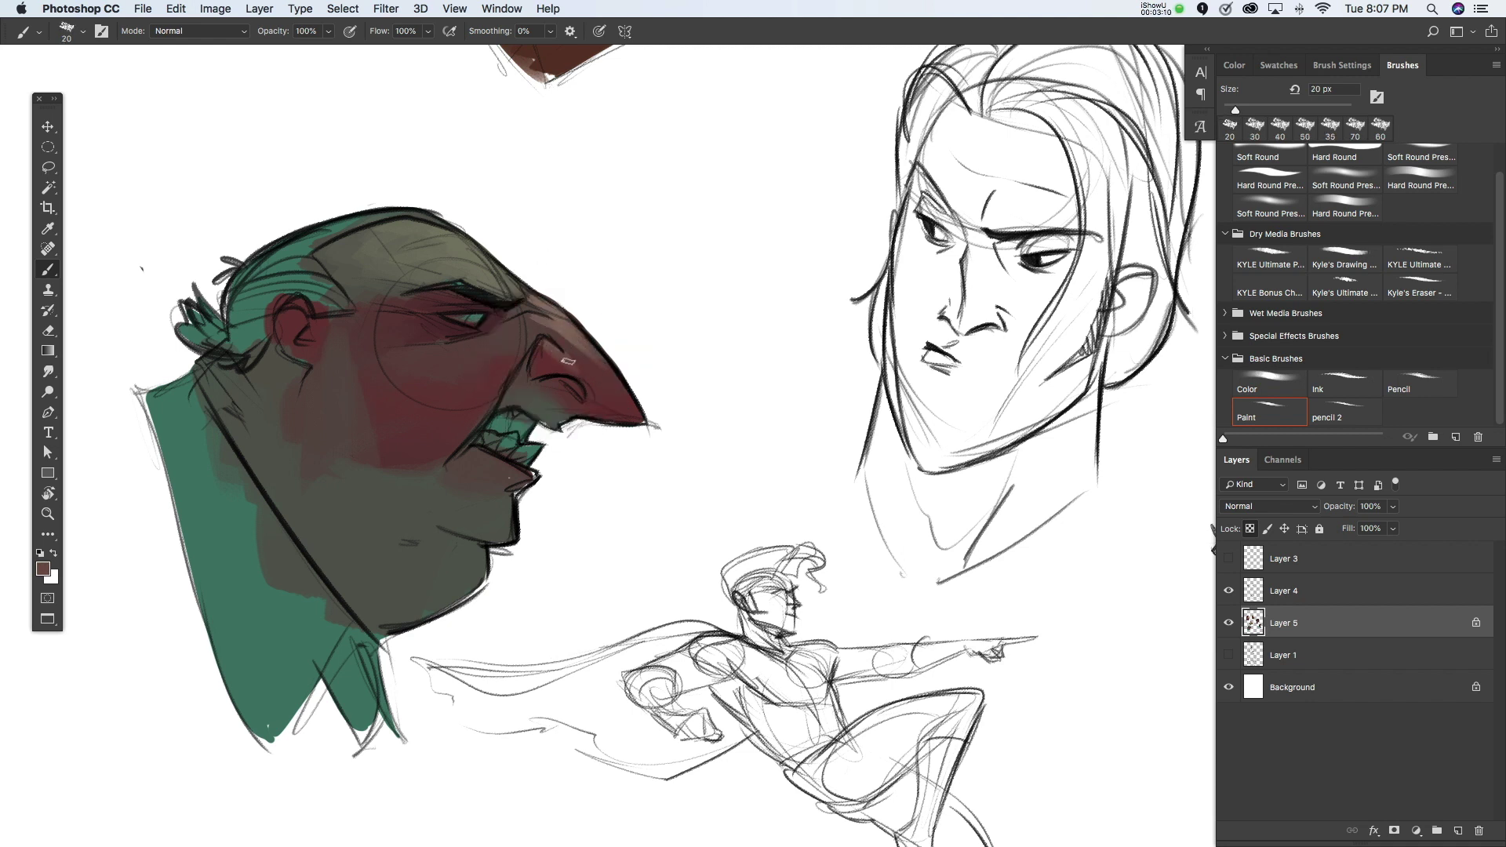
click(43, 569)
click(868, 441)
key(Return)
drag(624, 409, 622, 403)
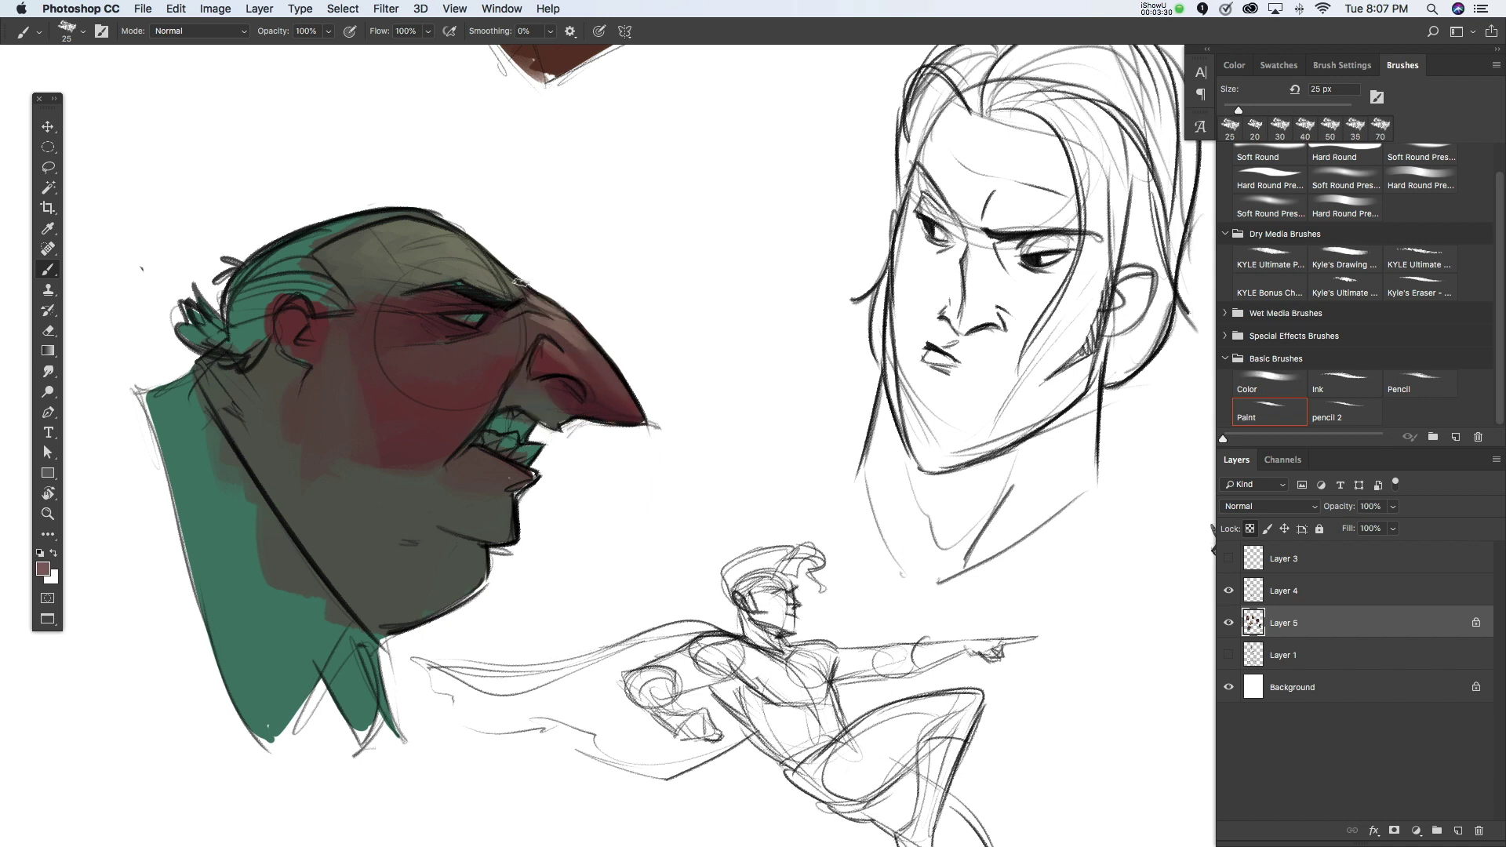
Step: Paint light highlights and dark red shading under the eye and beside the nose
drag(499, 338, 500, 333)
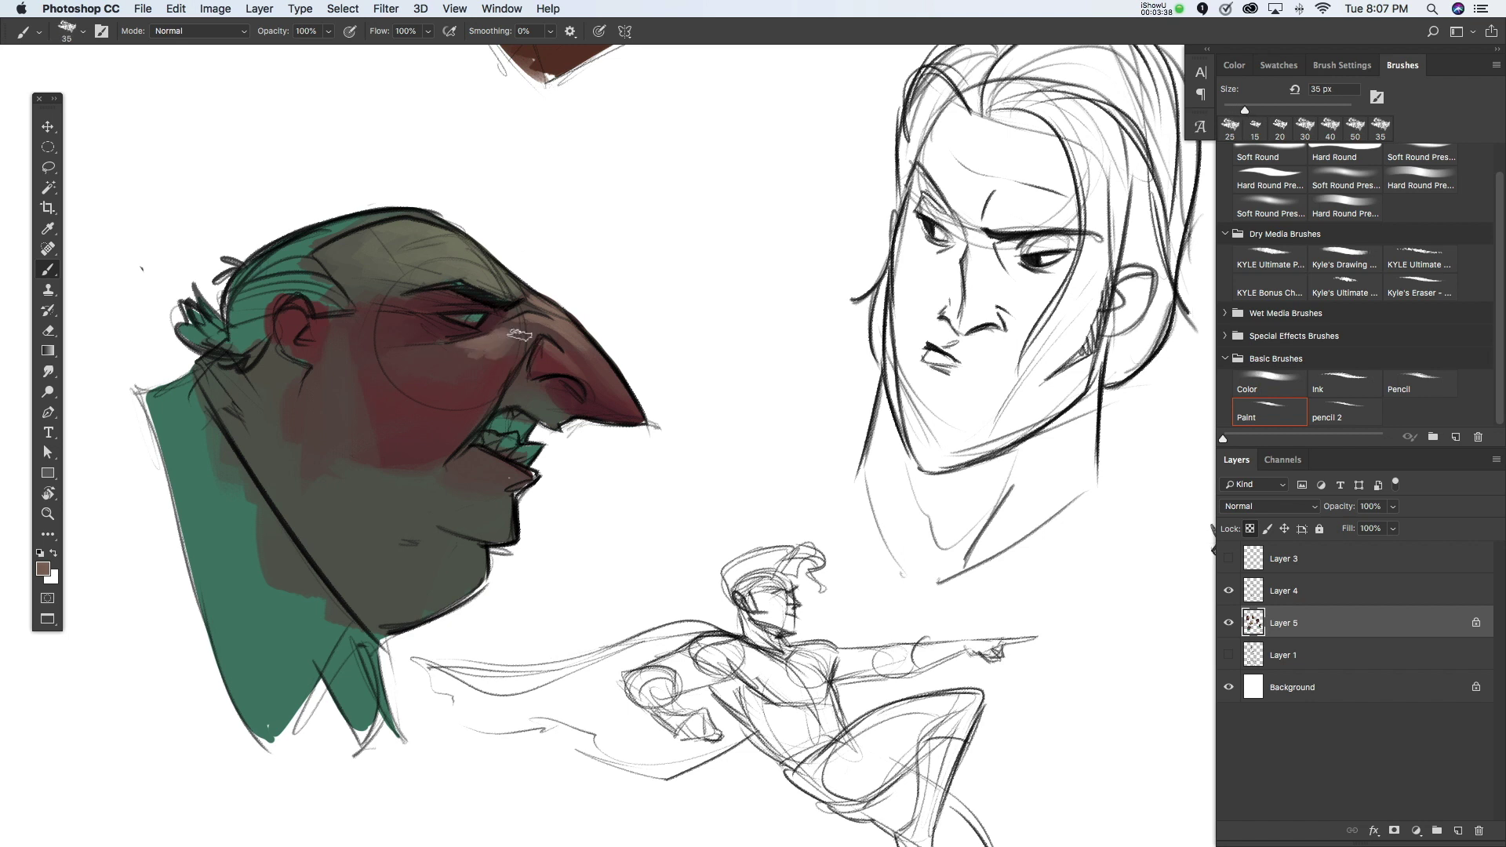
mouse_move(459, 358)
mouse_down()
mouse_move(469, 344)
mouse_move(469, 372)
mouse_up()
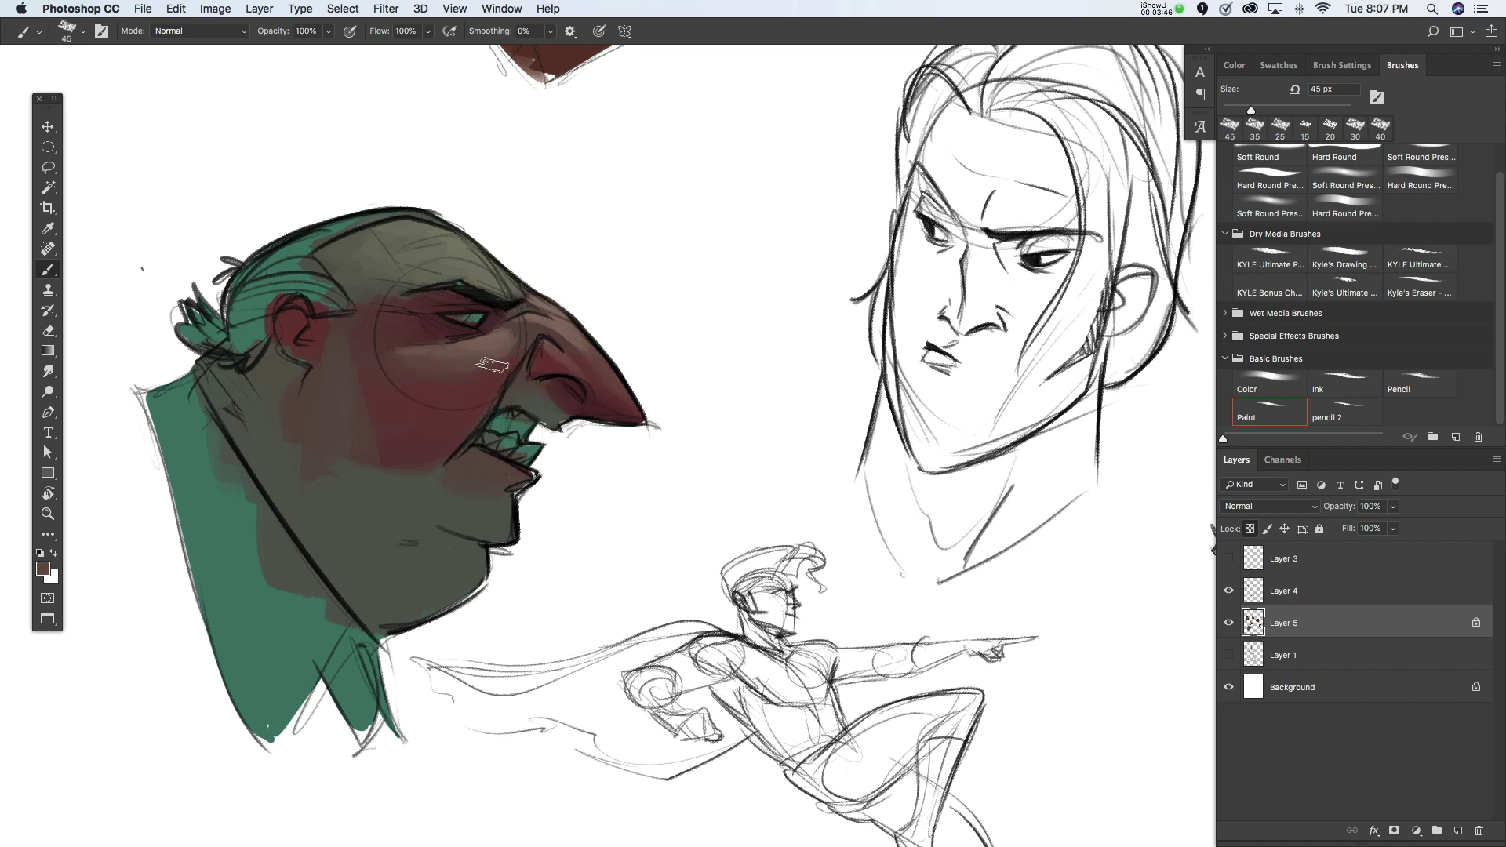
drag(408, 365, 486, 348)
key(bracketleft)
key(bracketleft)
key(bracketleft)
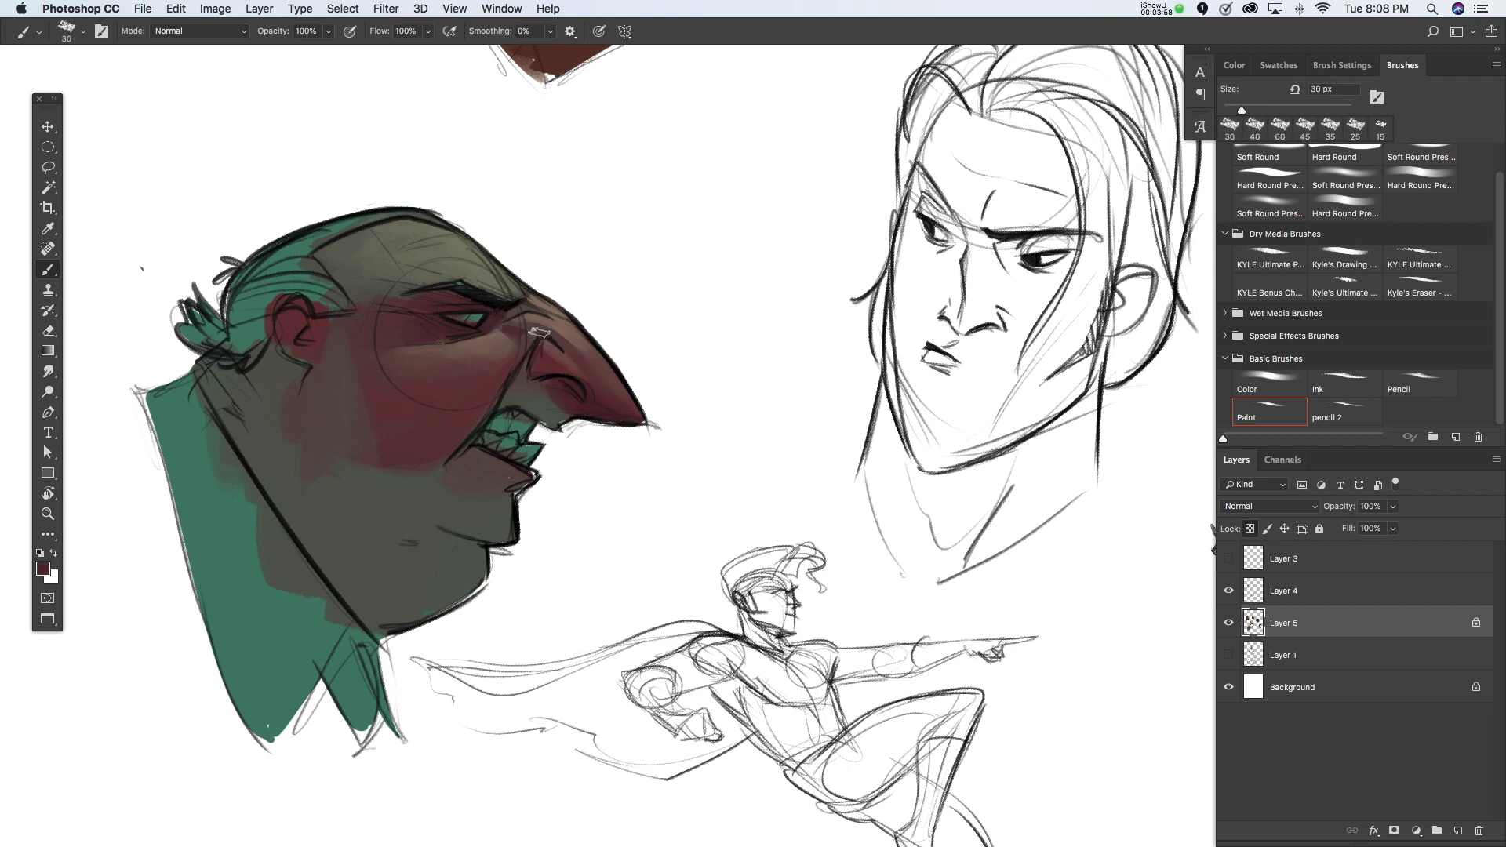
alt+click(534, 333)
click(508, 348)
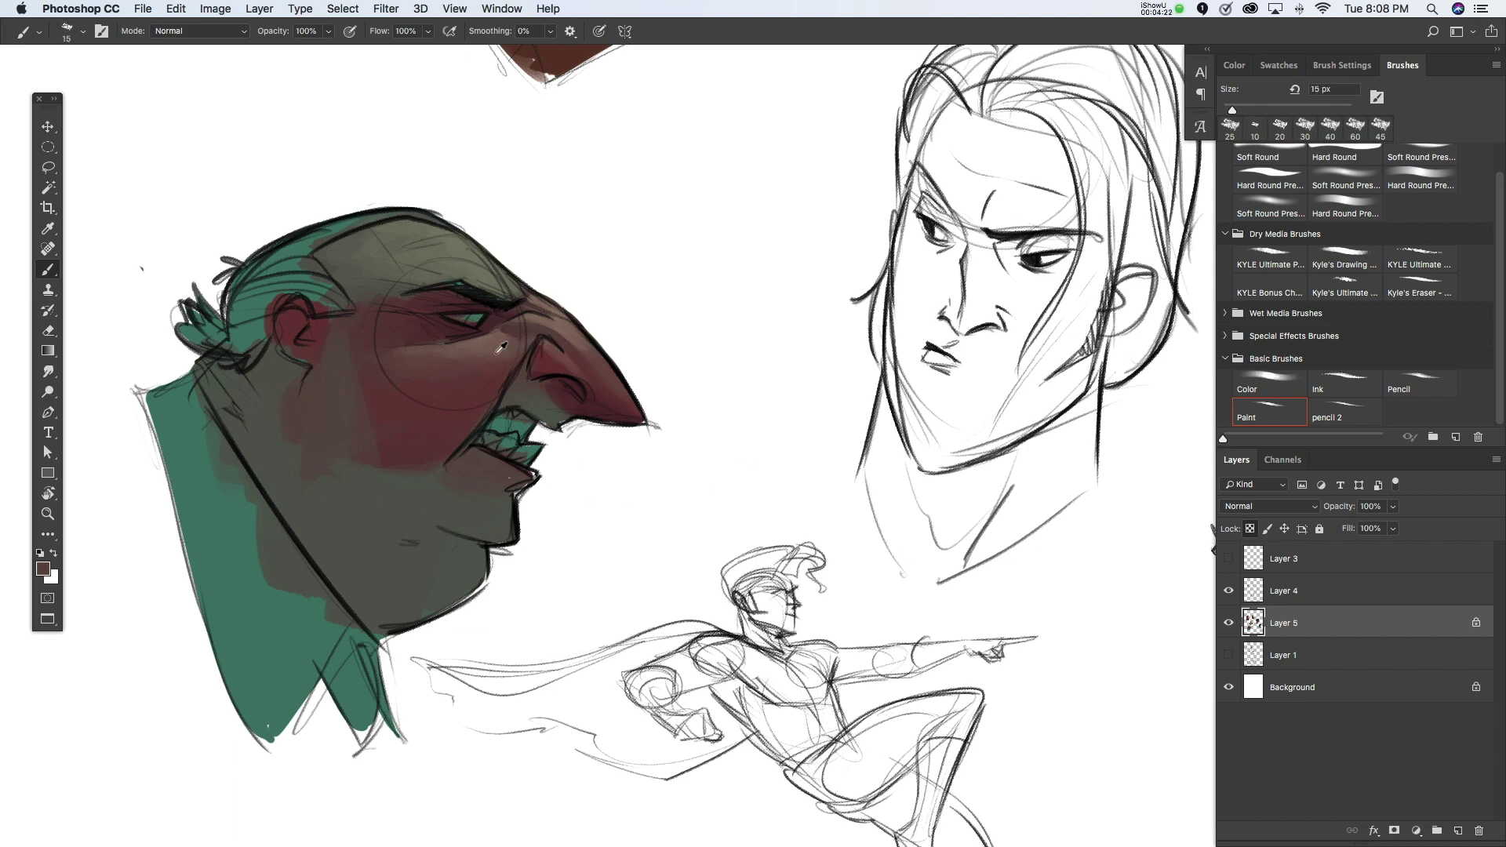
click(43, 569)
Step: Choose a greyish skin colour for the brush and set its size to about 25 px
click(802, 406)
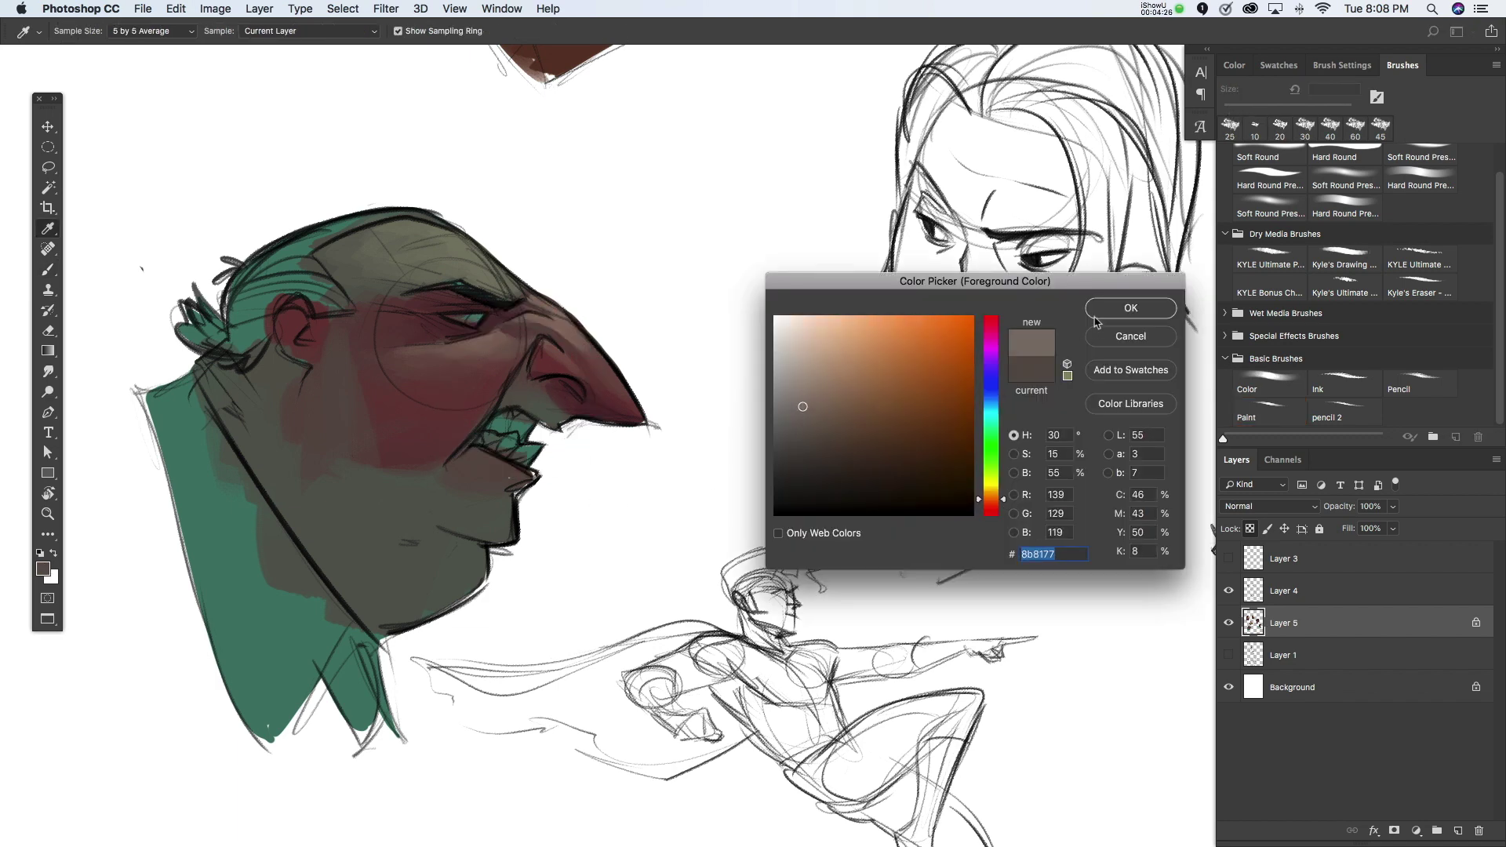
click(1095, 317)
key(b)
key(bracketright)
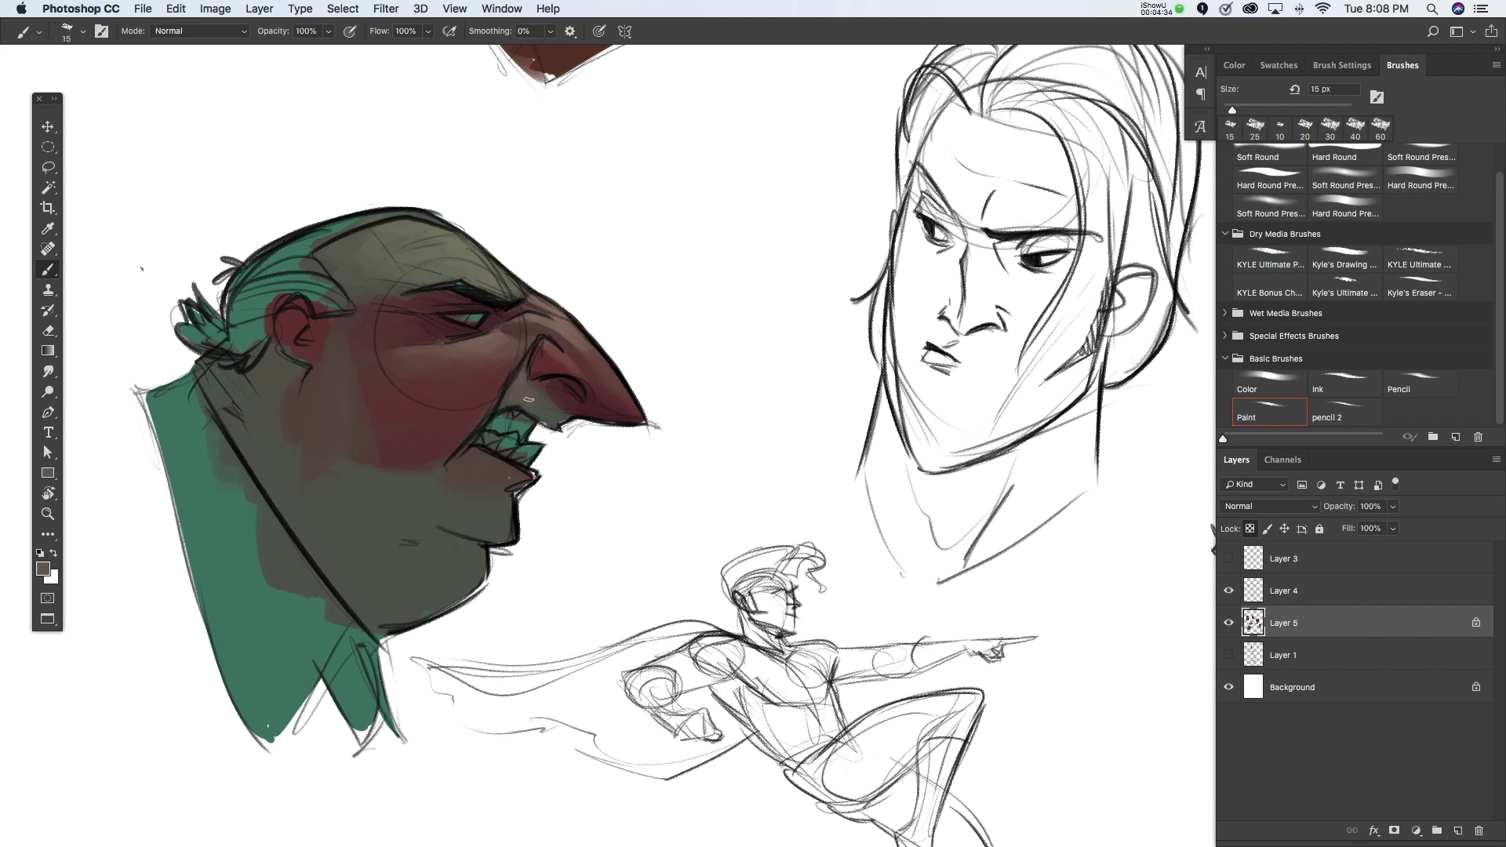
key(bracketright)
key(bracketright)
drag(702, 550, 706, 549)
key(bracketright)
key(bracketright)
key(bracketright)
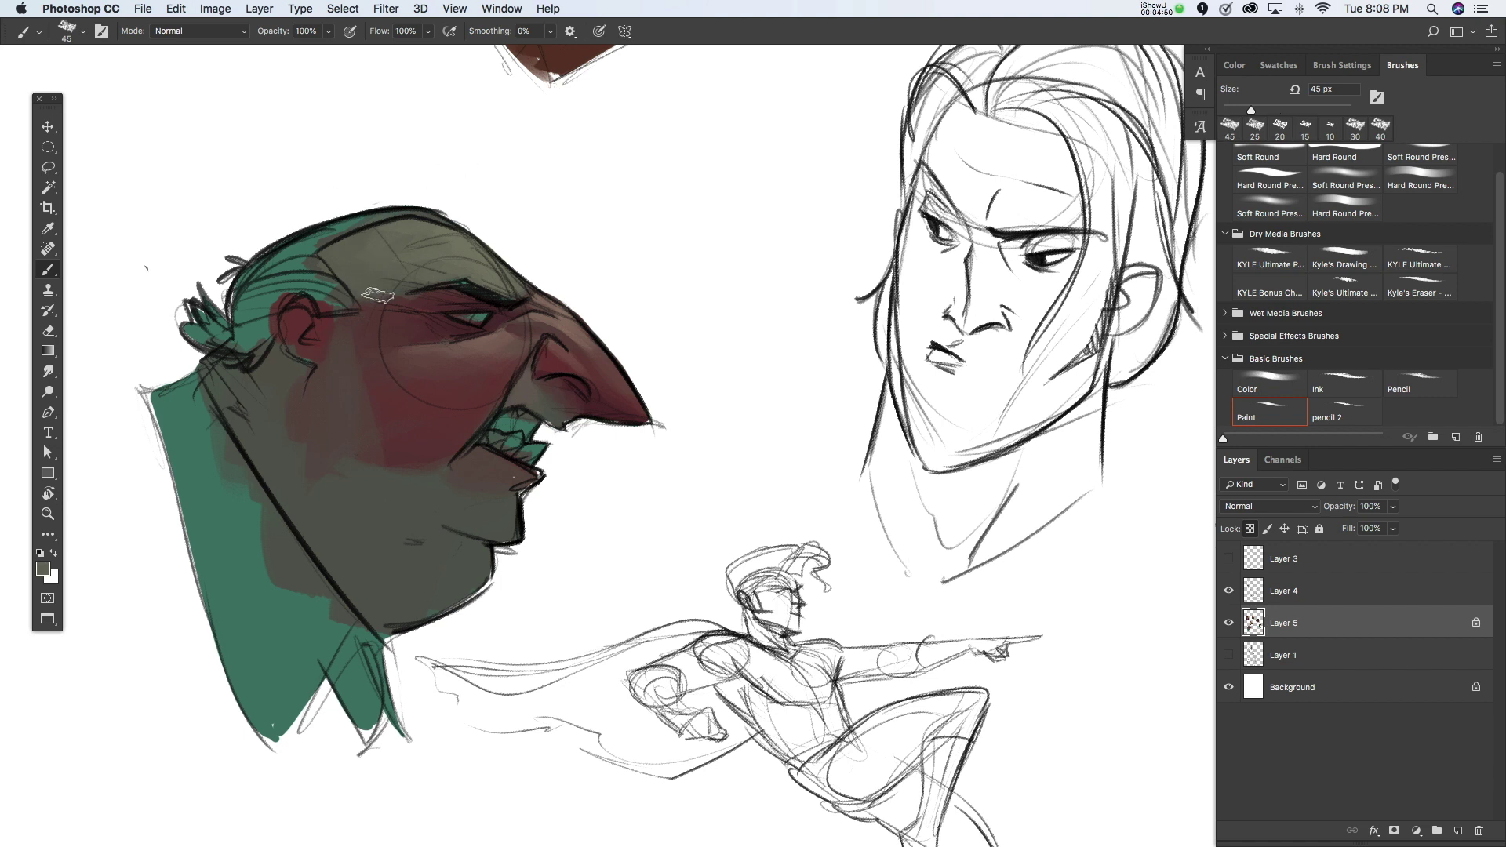
Step: Sample forehead and cheek tones and paint grey over the green beside the jaw
alt+click(382, 300)
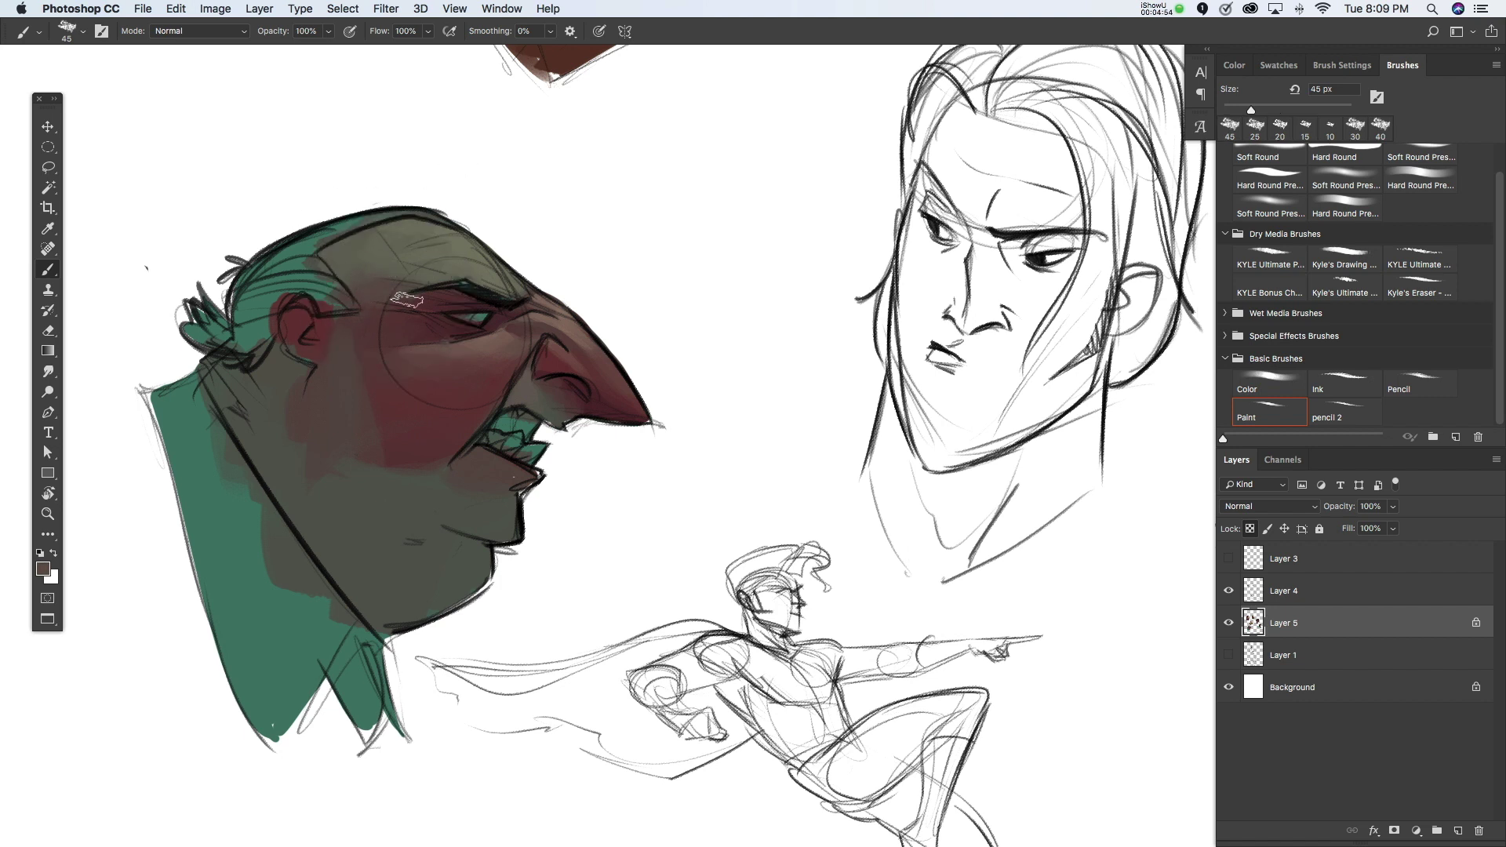
key(bracketright)
key(bracketright)
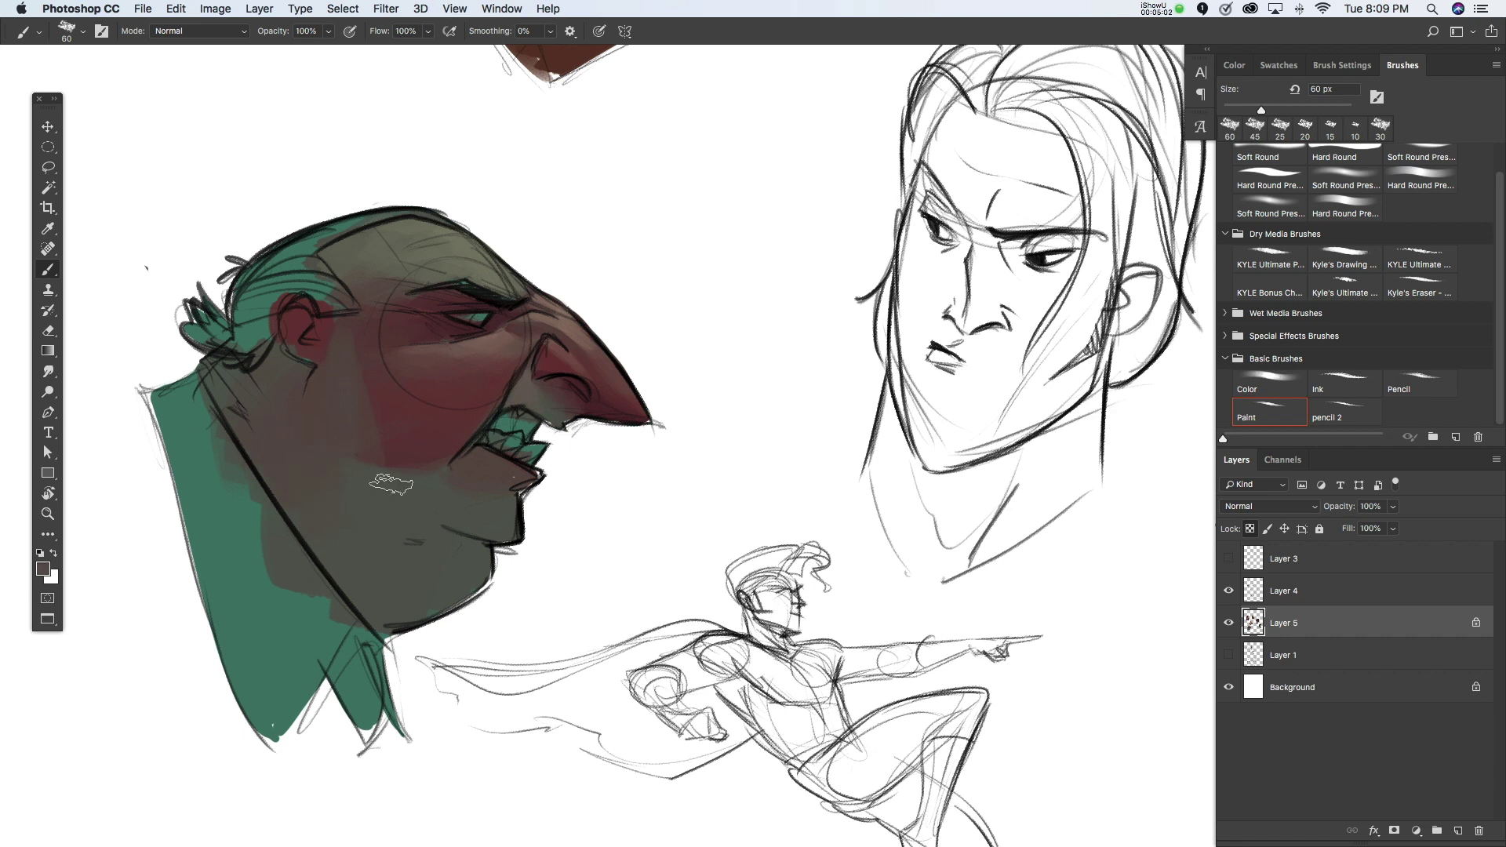
key(bracketleft)
key(bracketleft)
drag(212, 398, 176, 392)
alt+click(330, 350)
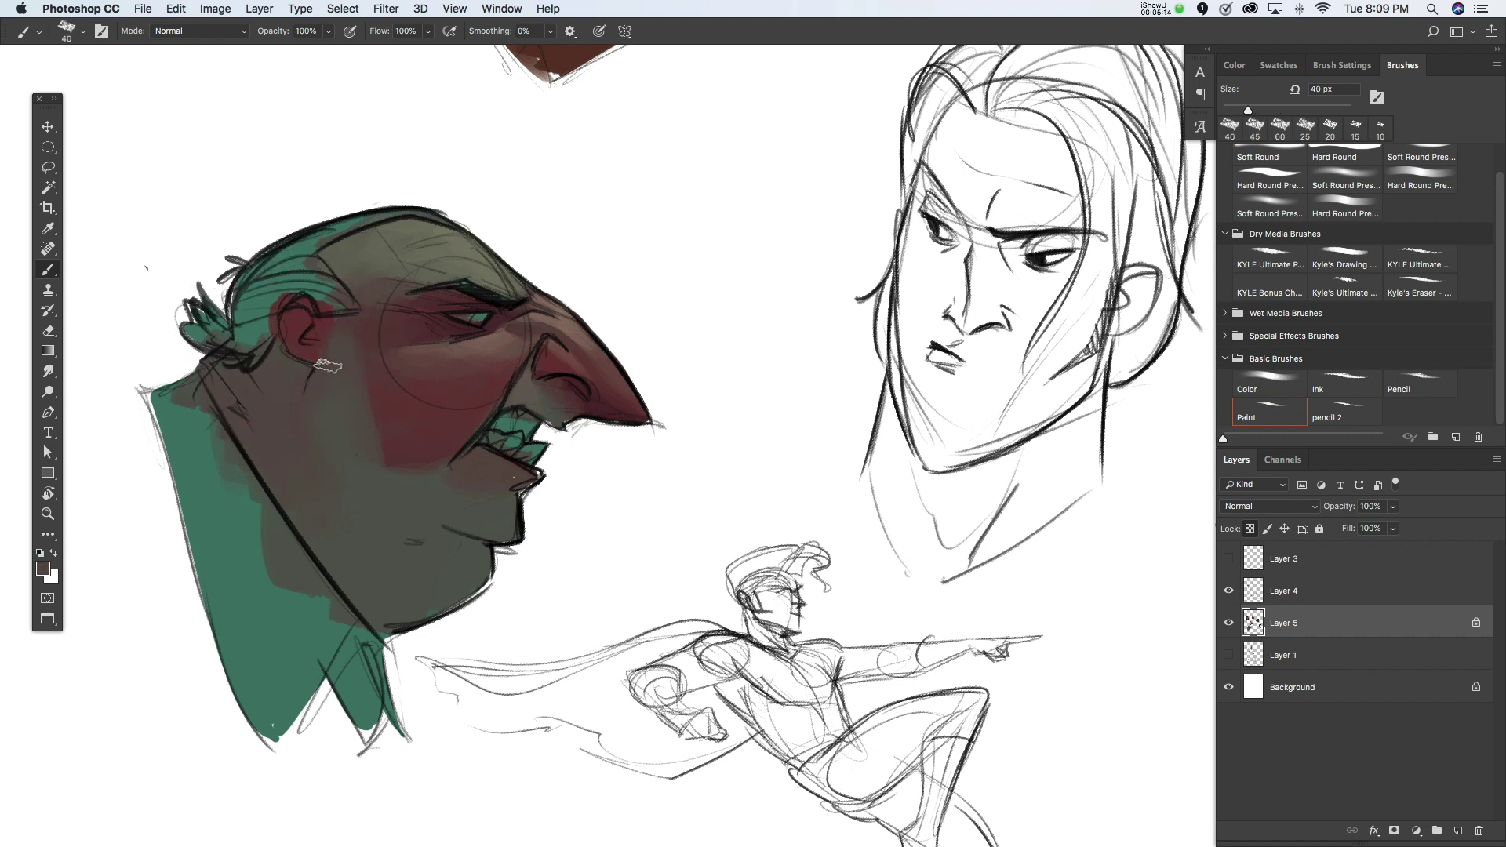
key(bracketright)
alt+click(379, 255)
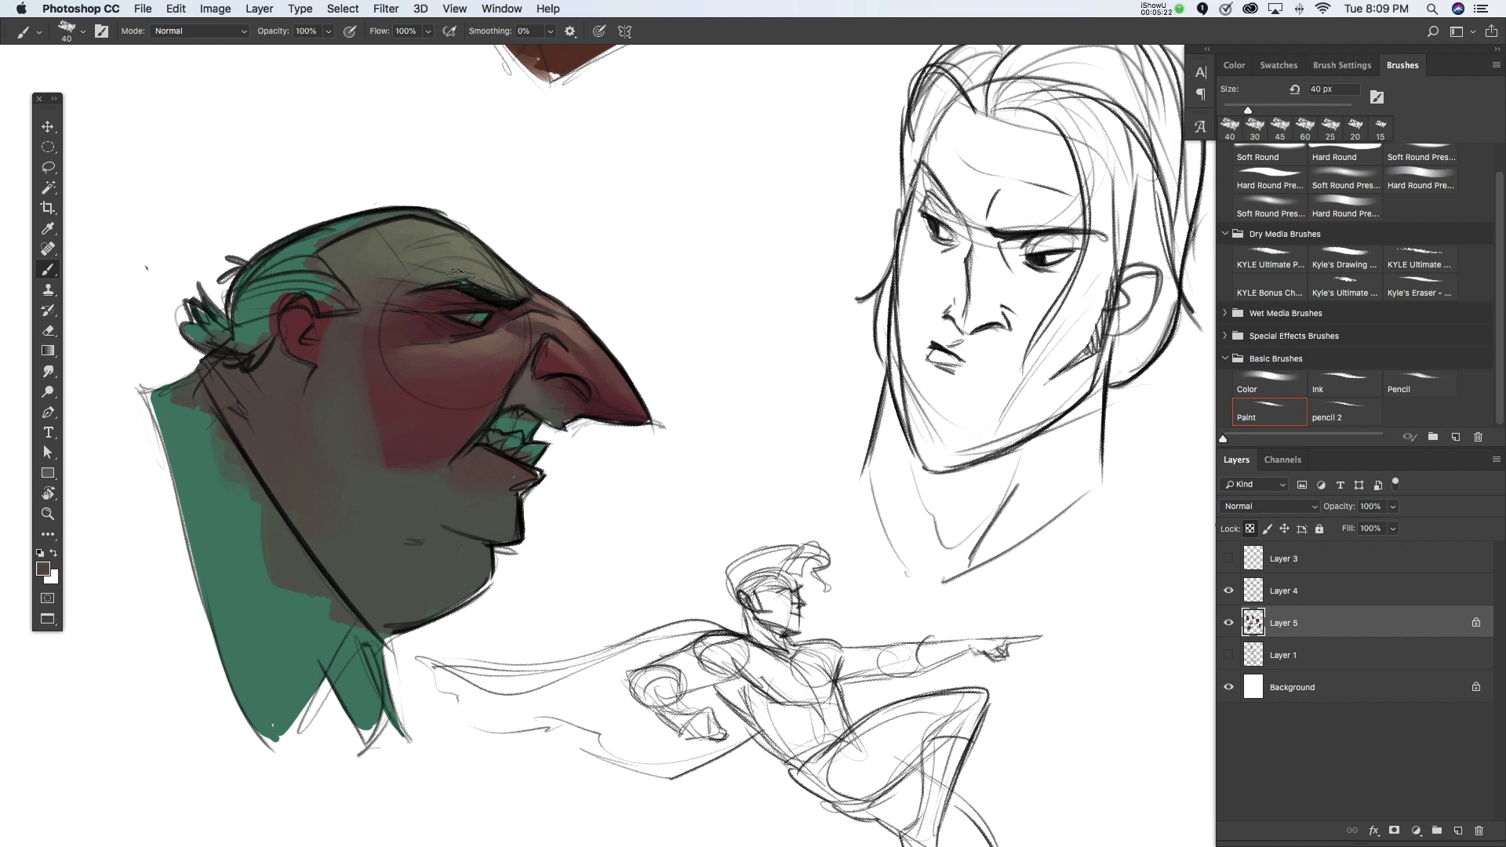
key(bracketright)
key(bracketleft)
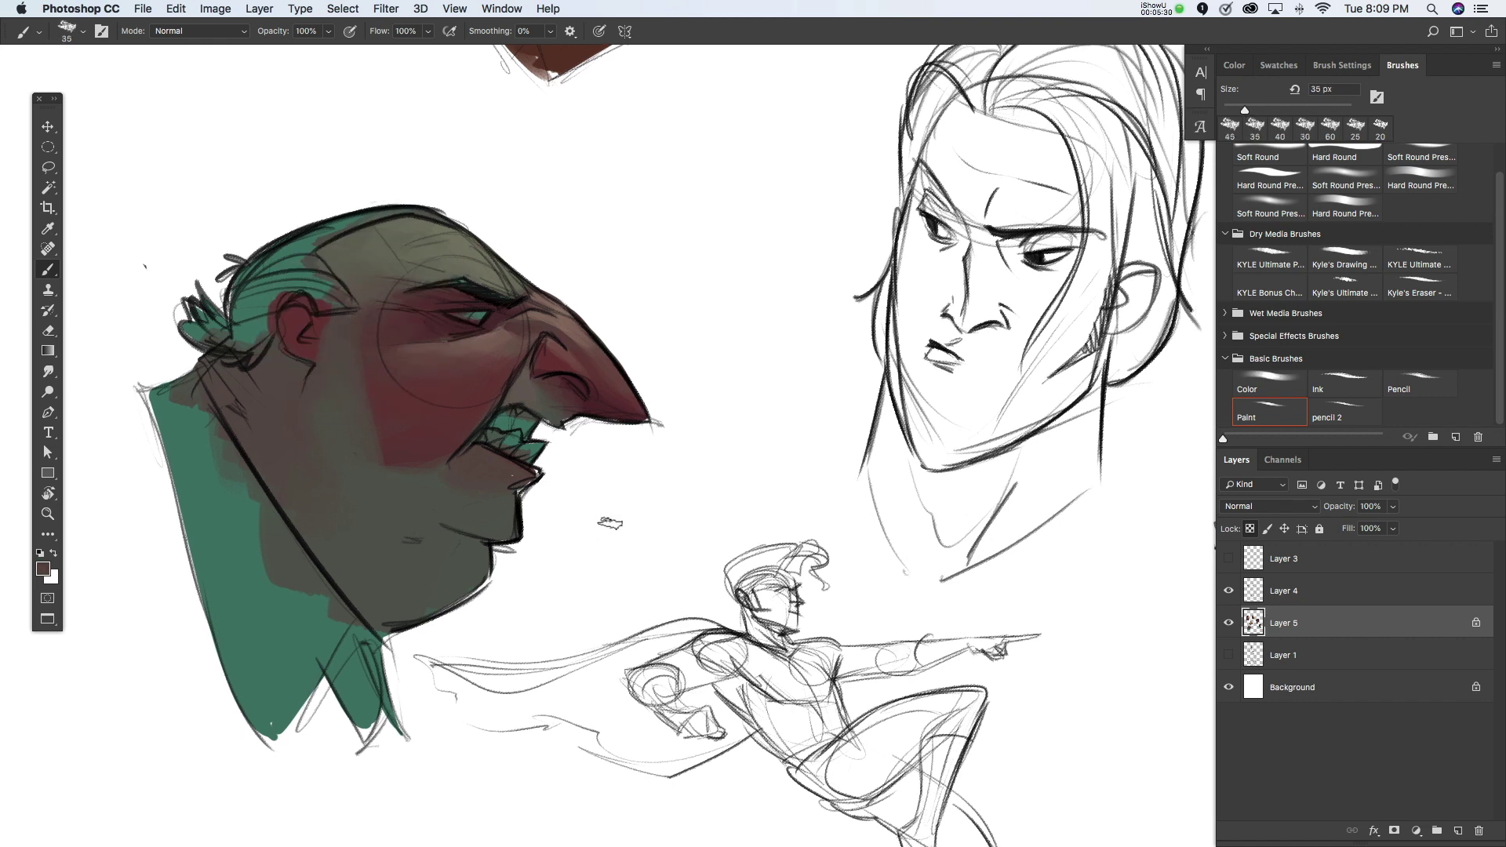
click(46, 566)
Step: Paint the teeth a light cream with a pale olive colour
drag(819, 380, 802, 379)
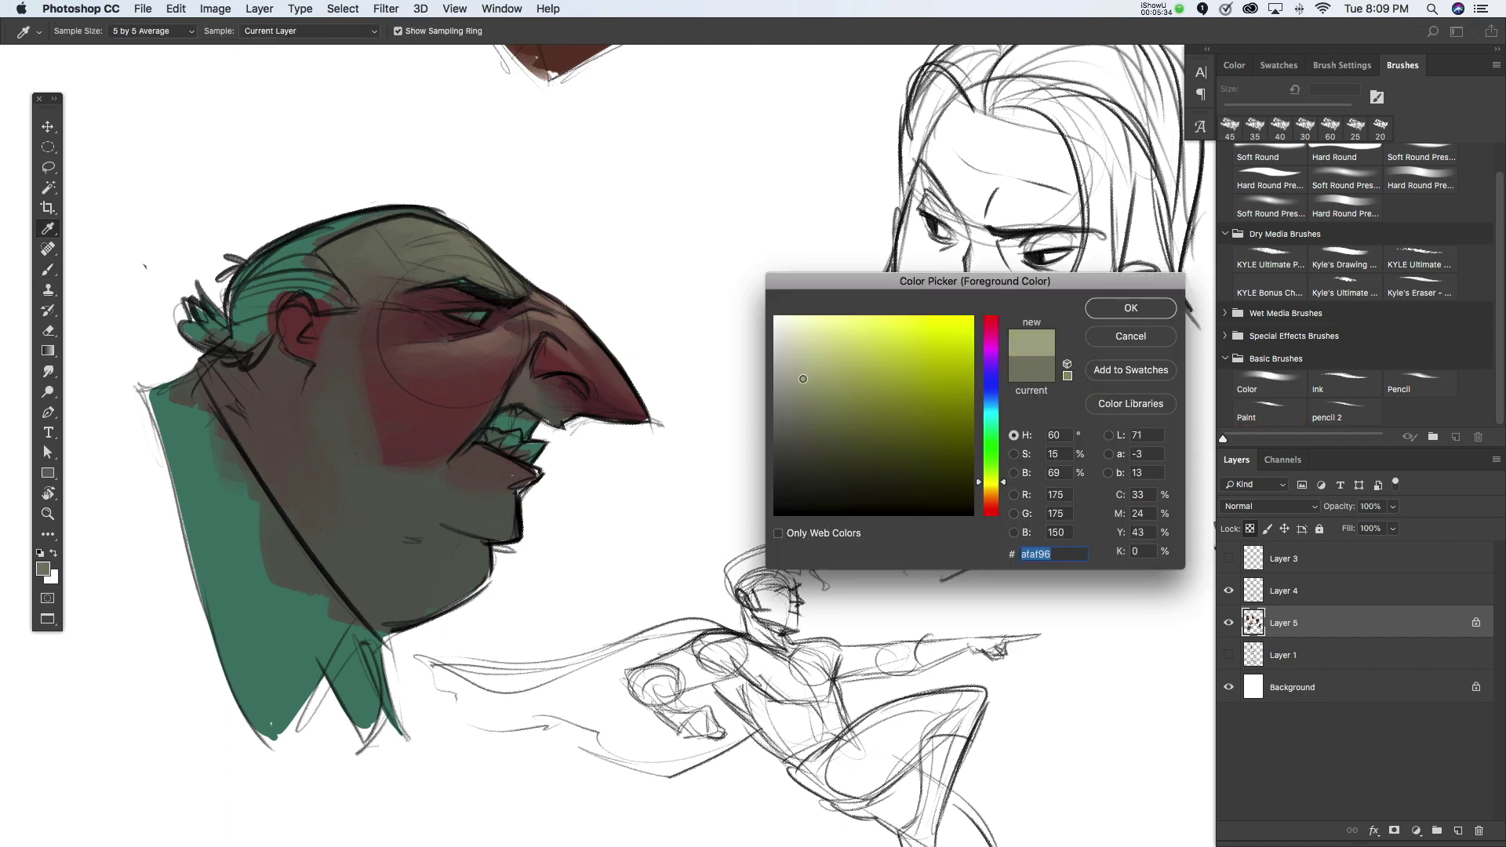
click(1130, 308)
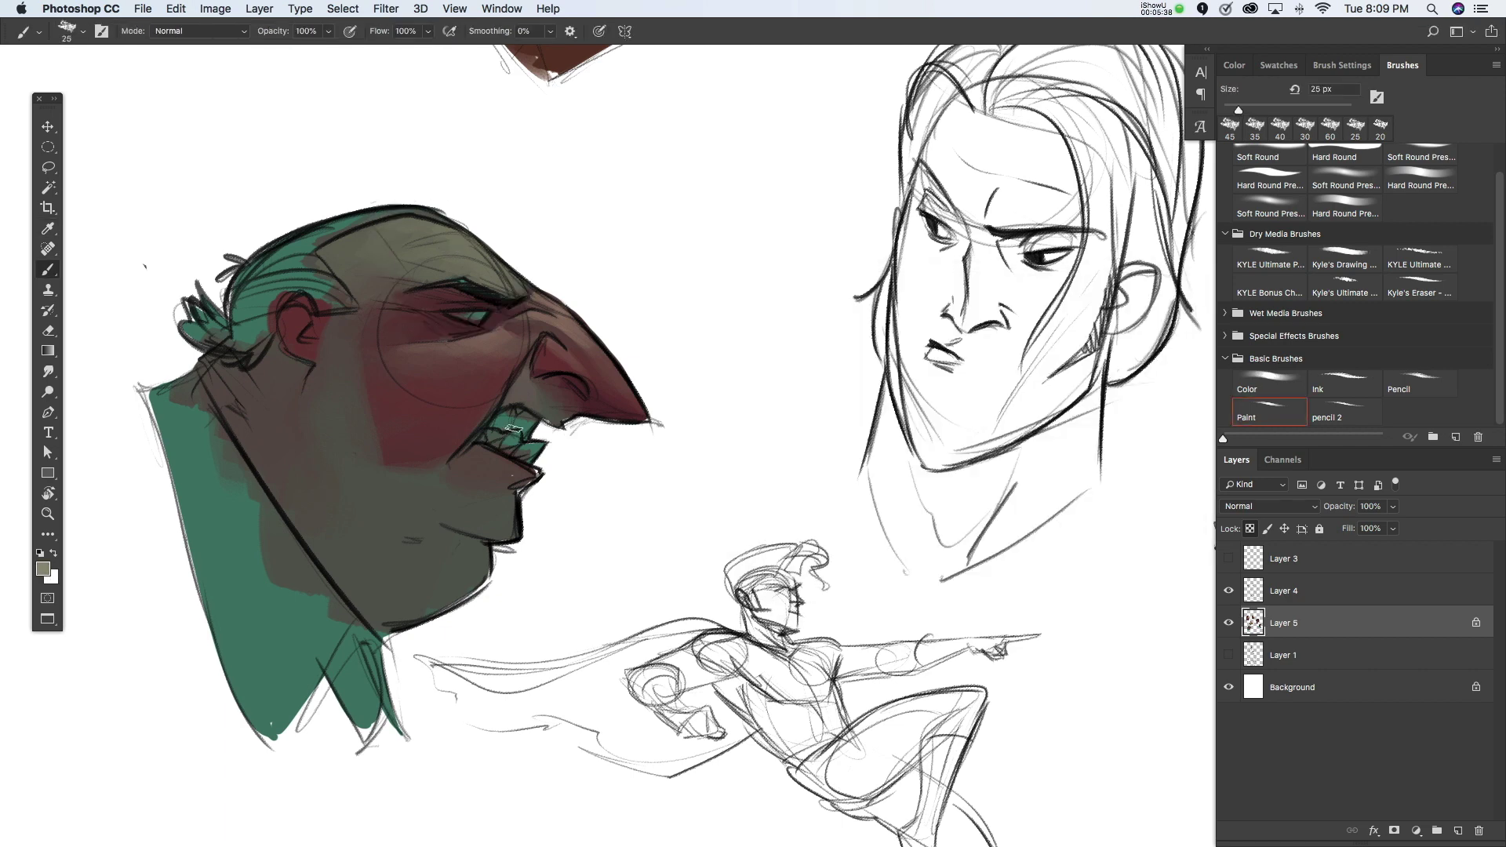
drag(508, 430, 534, 451)
key(bracketleft)
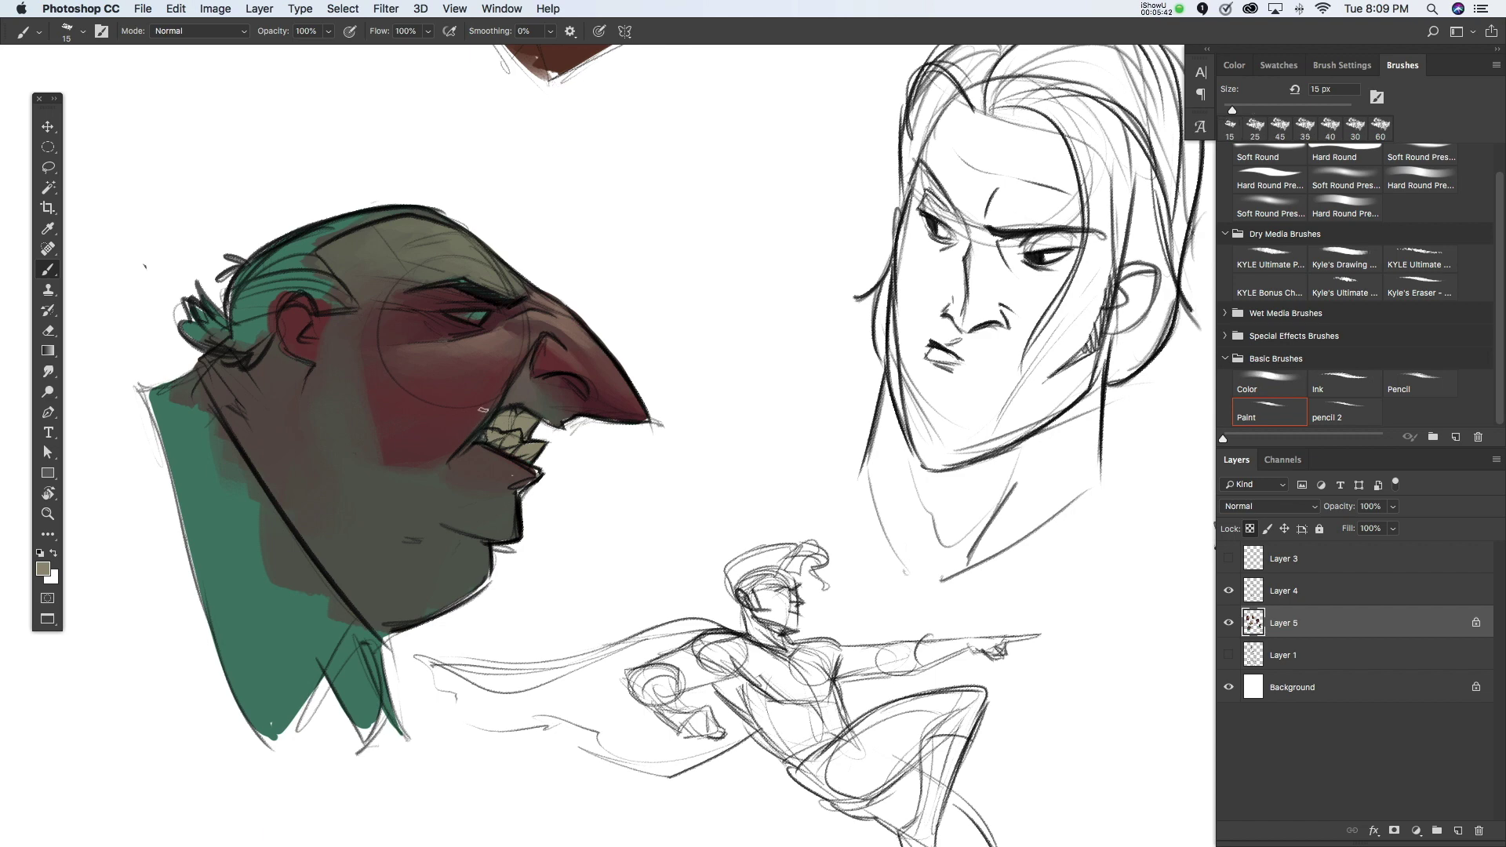
Step: Sample the olive-khaki near the mouth and pick a lighter shade of it
alt+click(527, 424)
click(47, 569)
click(863, 412)
key(Return)
click(43, 568)
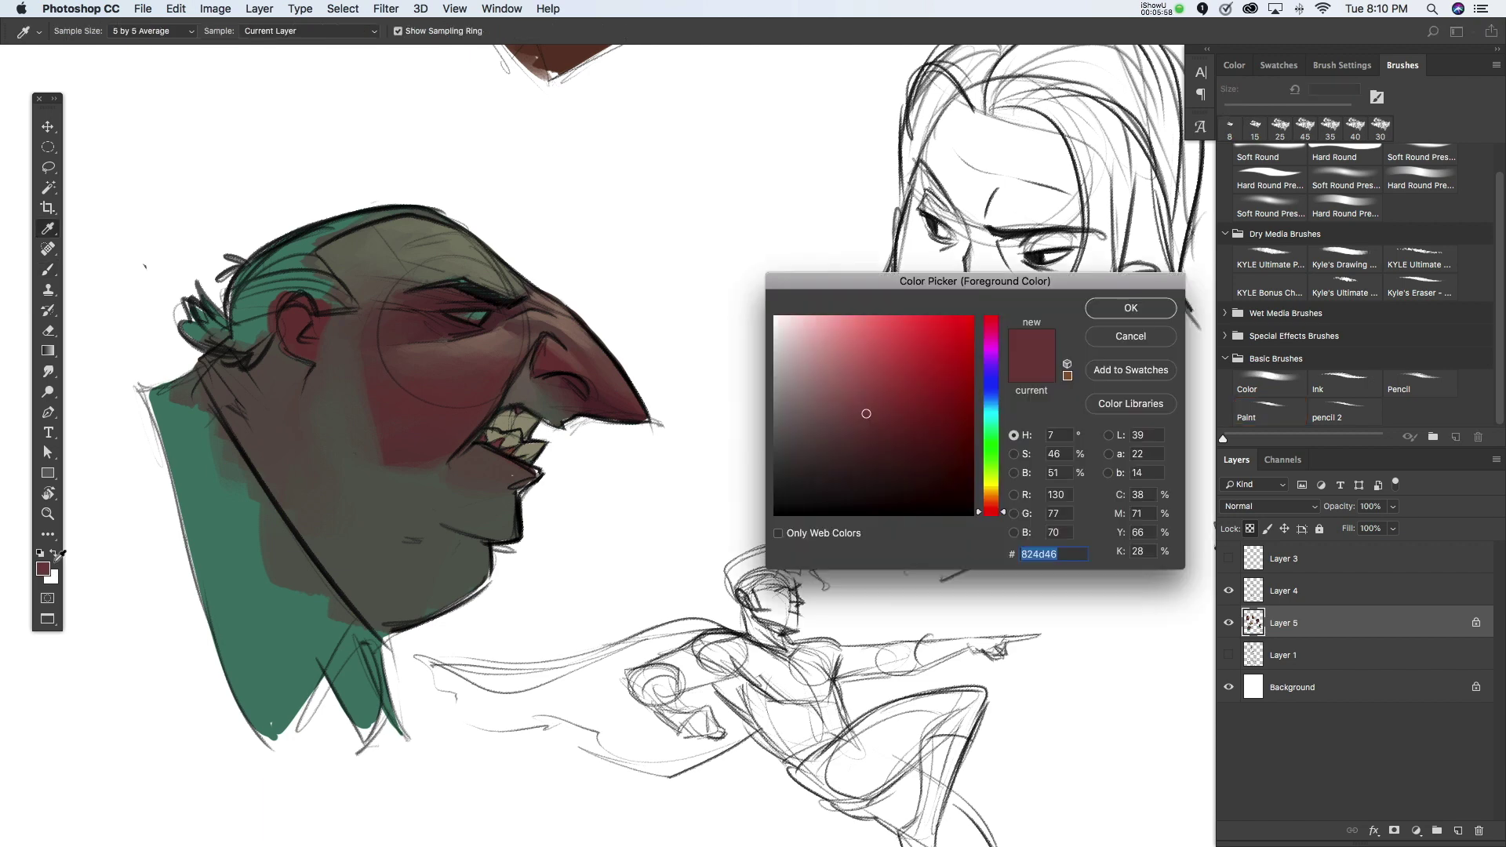
key(Return)
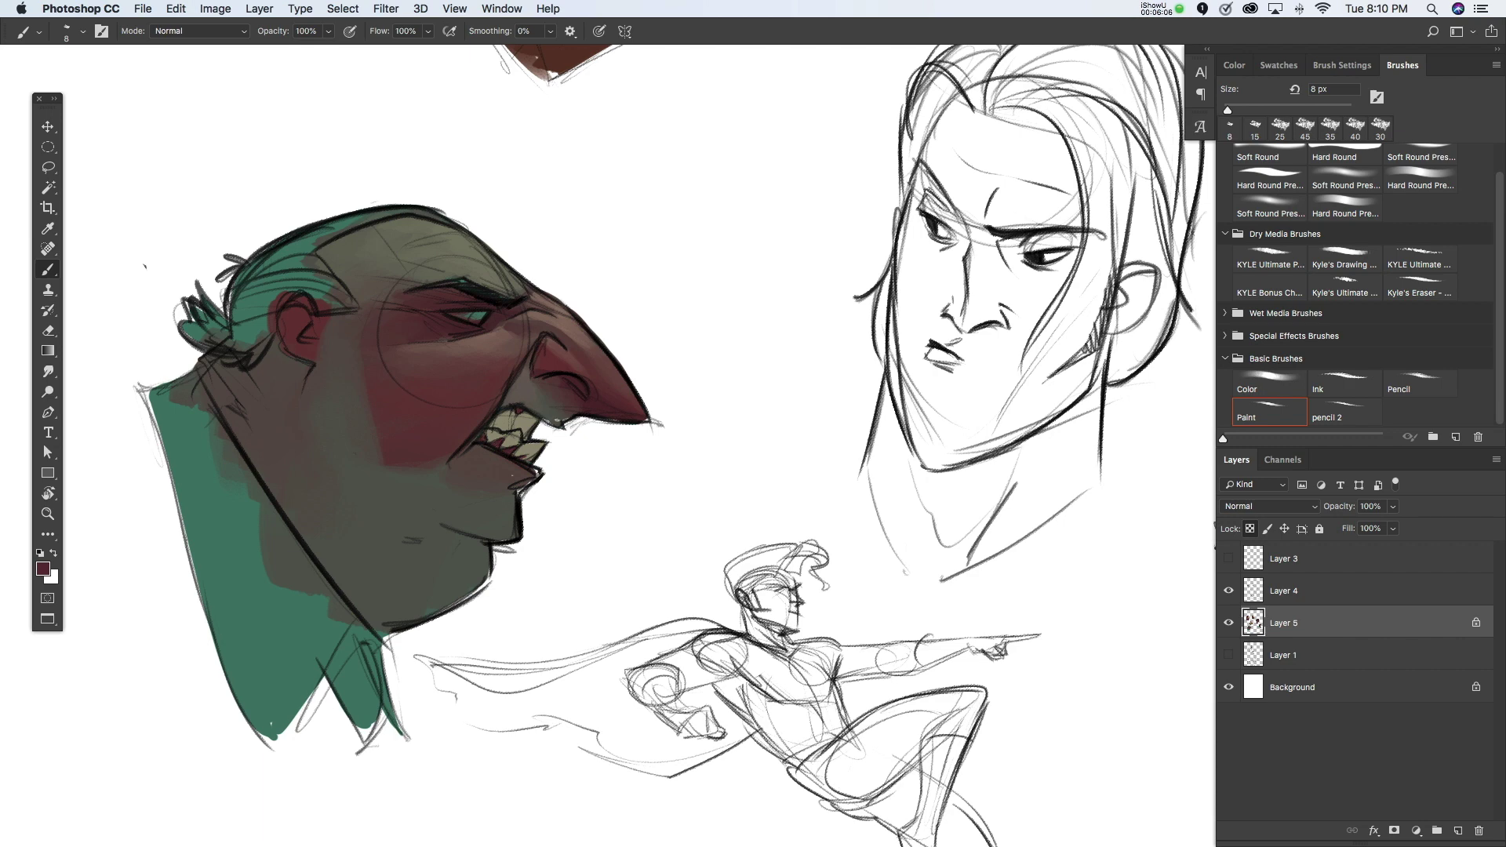
click(43, 568)
click(1130, 308)
Step: Sample skin tones near the mouth and cheek to blend the chin and jaw at 20-60 px
key(bracketright)
alt+click(558, 412)
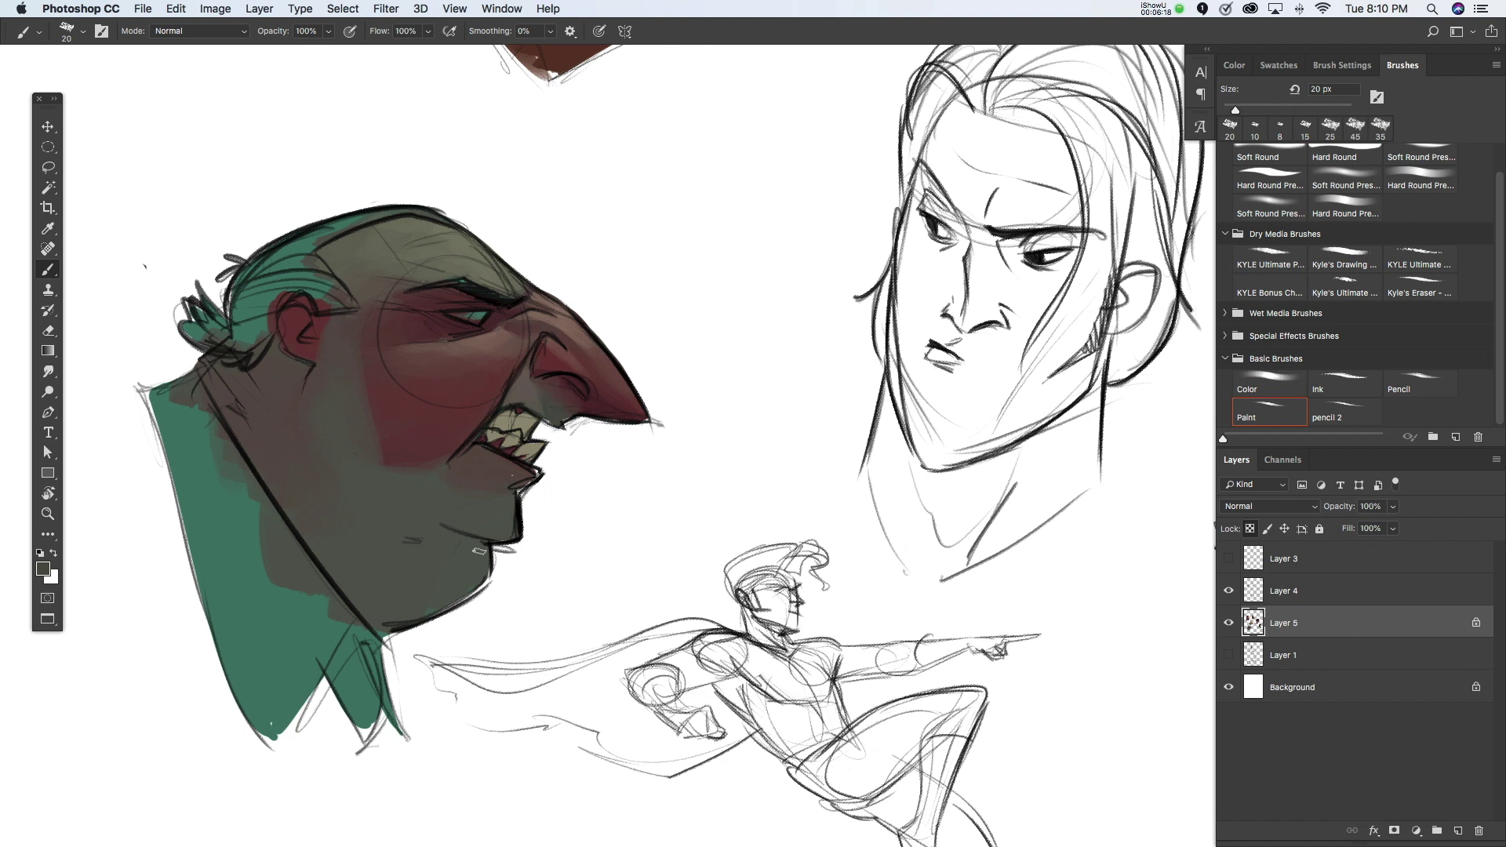
key(bracketright)
scroll(510, 550, down, 1)
key(bracketright)
key(bracketright)
key(bracketright)
key(bracketright)
key(bracketright)
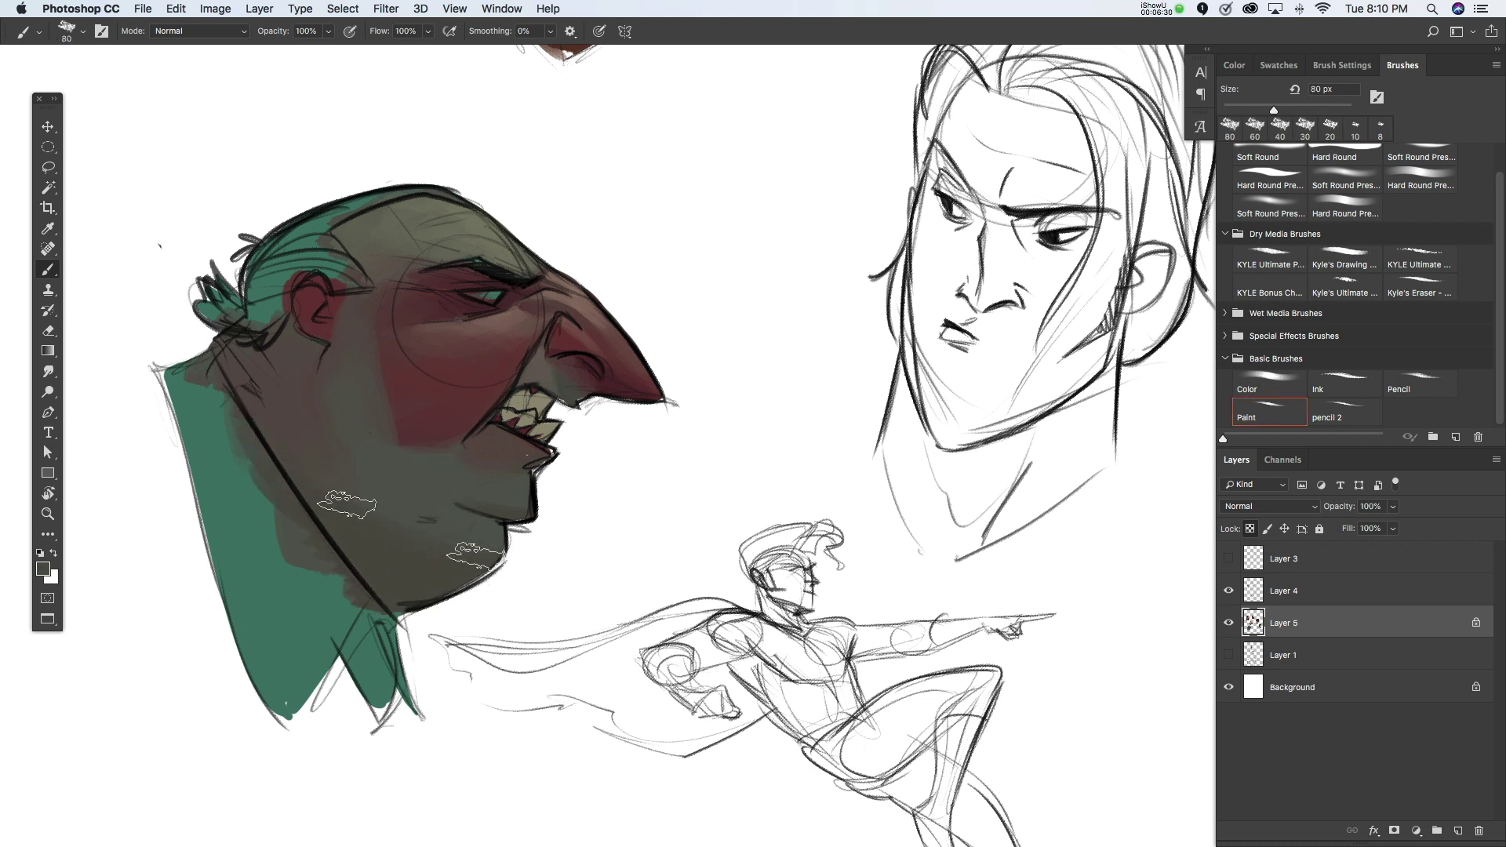
key(bracketleft)
key(bracketleft)
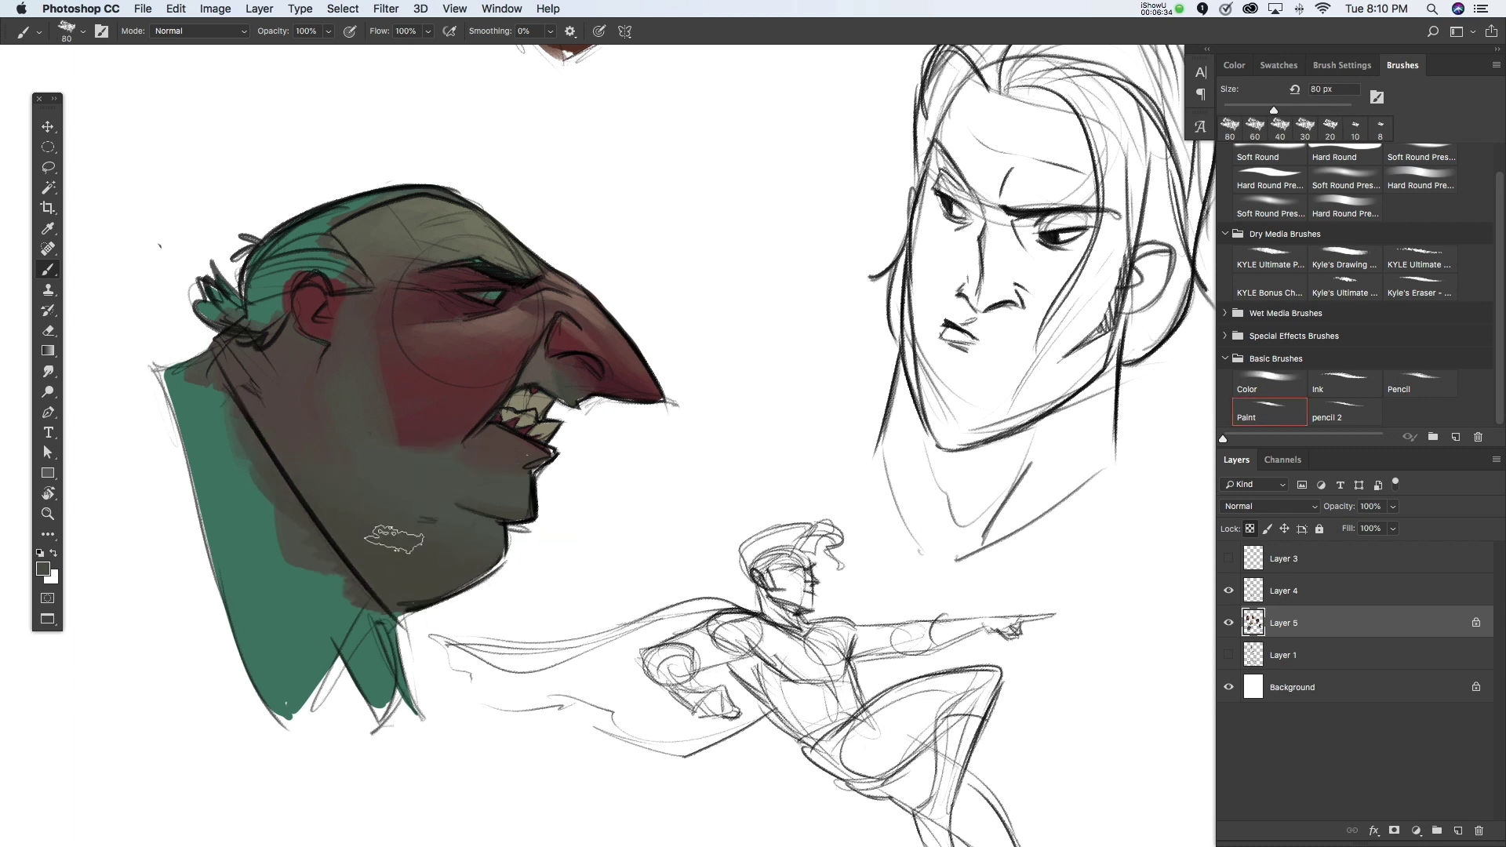
key(bracketleft)
key(bracketleft)
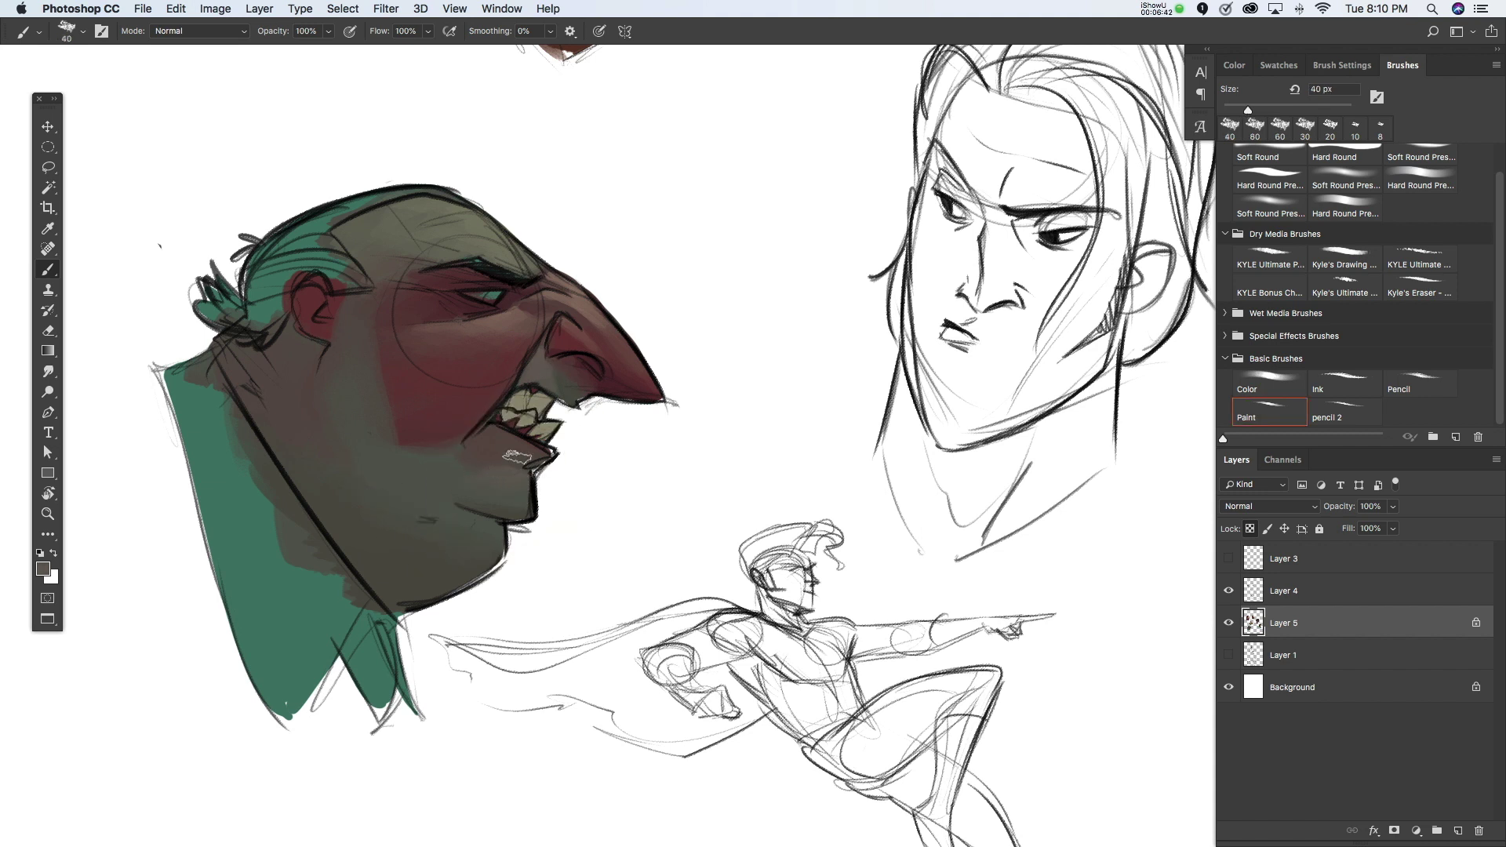
click(506, 459)
key(bracketright)
alt+click(447, 435)
key(bracketleft)
Step: Paint the bald man's hair near-black over the head, back of the head and ear
alt+click(236, 620)
click(43, 568)
click(871, 572)
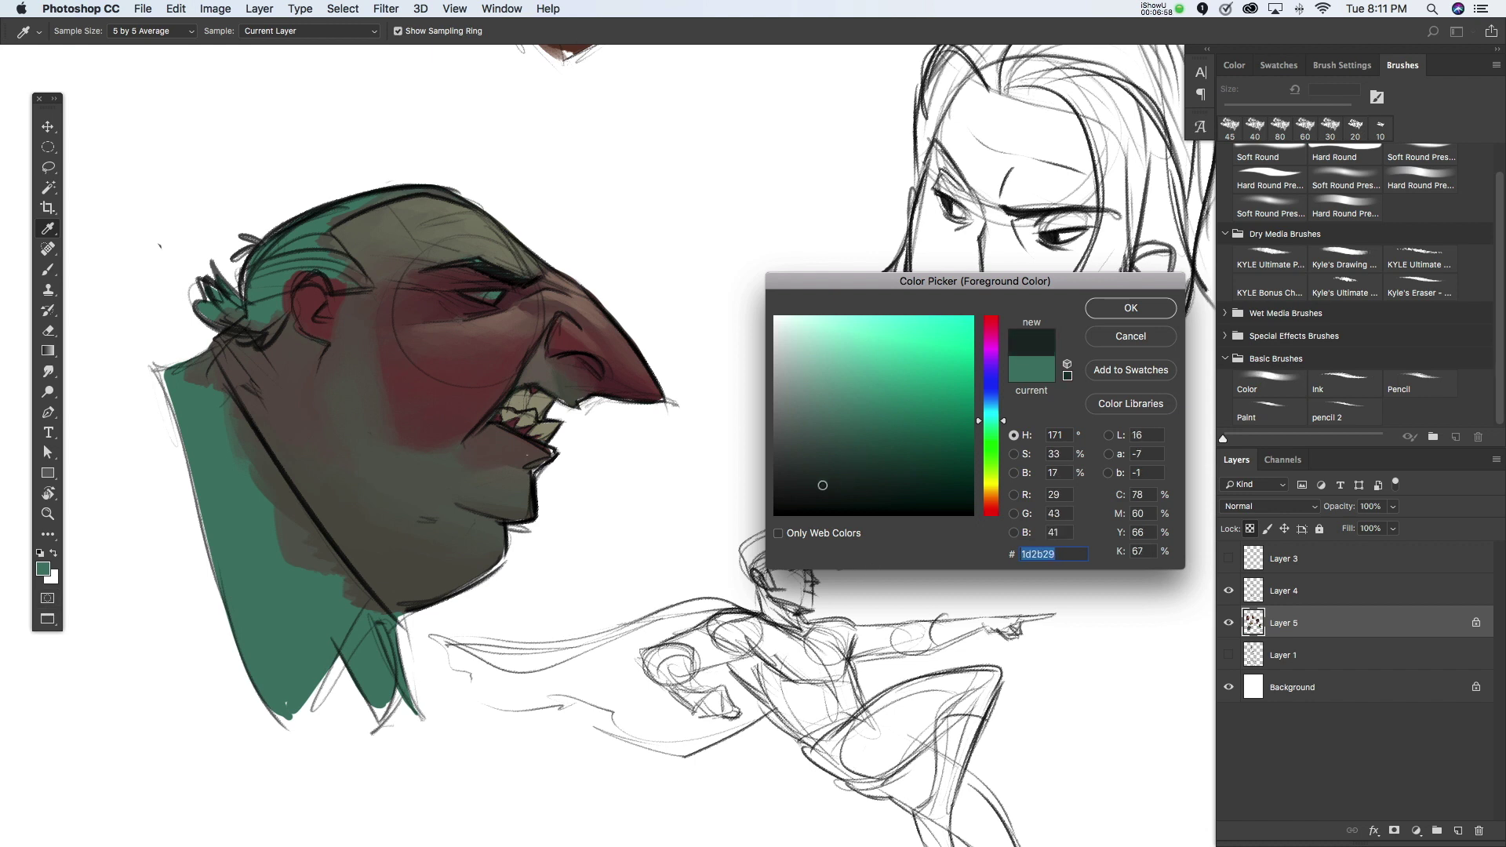
click(1130, 308)
mouse_move(290, 224)
mouse_down()
mouse_move(423, 188)
mouse_move(204, 314)
mouse_up()
key(bracketleft)
key(bracketleft)
mouse_move(361, 271)
mouse_down()
mouse_move(347, 233)
mouse_move(290, 266)
mouse_move(337, 271)
mouse_up()
drag(276, 314, 240, 325)
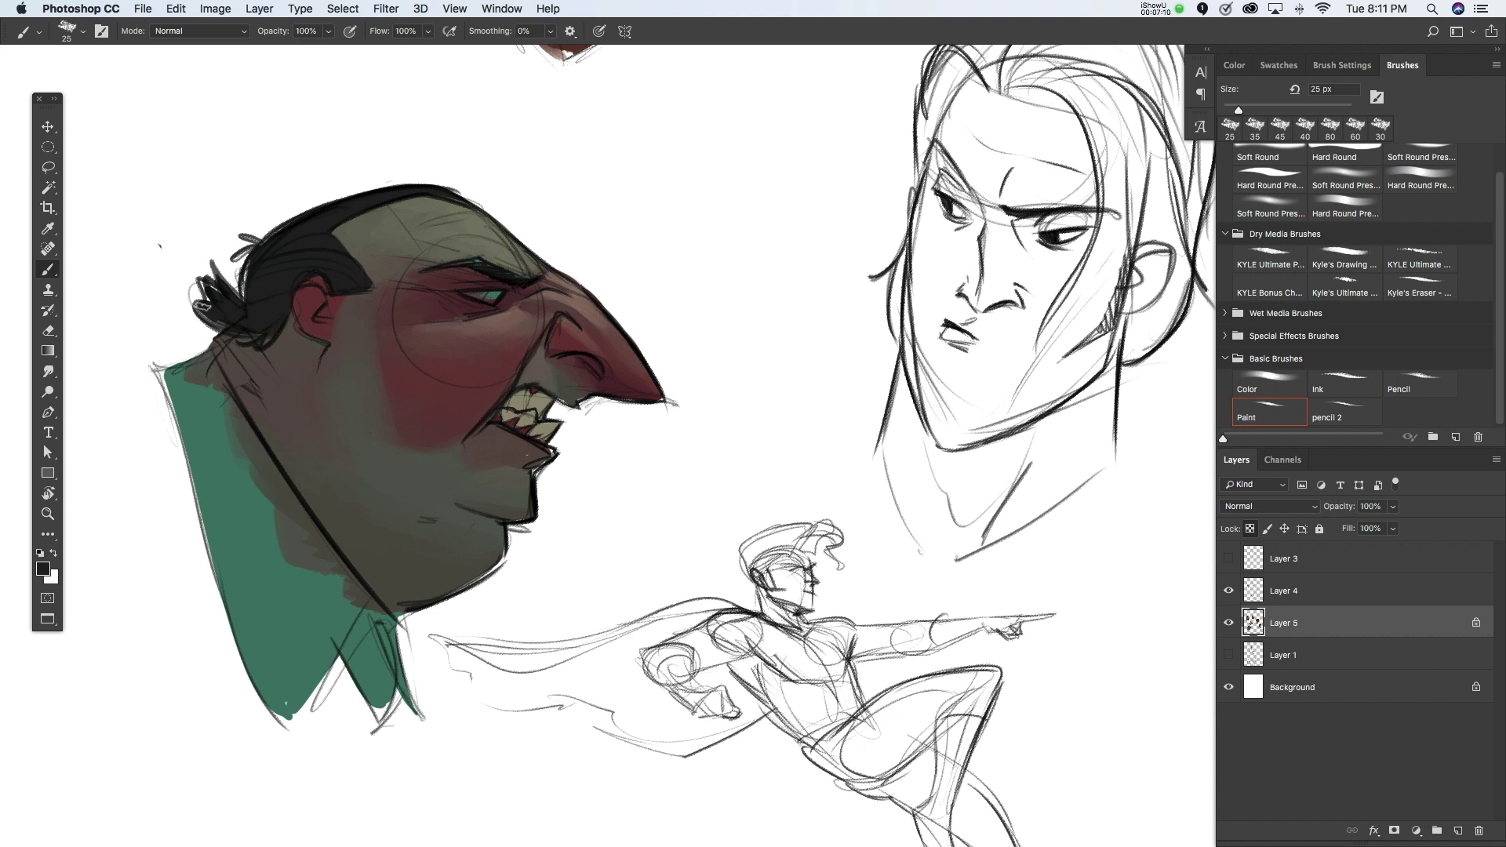
Step: Repaint the collar in a lighter teal sampled from it, then sample the eye's teal
alt+click(287, 584)
click(43, 568)
click(1130, 308)
key(b)
mouse_move(168, 361)
mouse_down()
mouse_move(384, 632)
mouse_move(258, 690)
mouse_move(368, 510)
mouse_move(393, 722)
mouse_up()
key(bracketright)
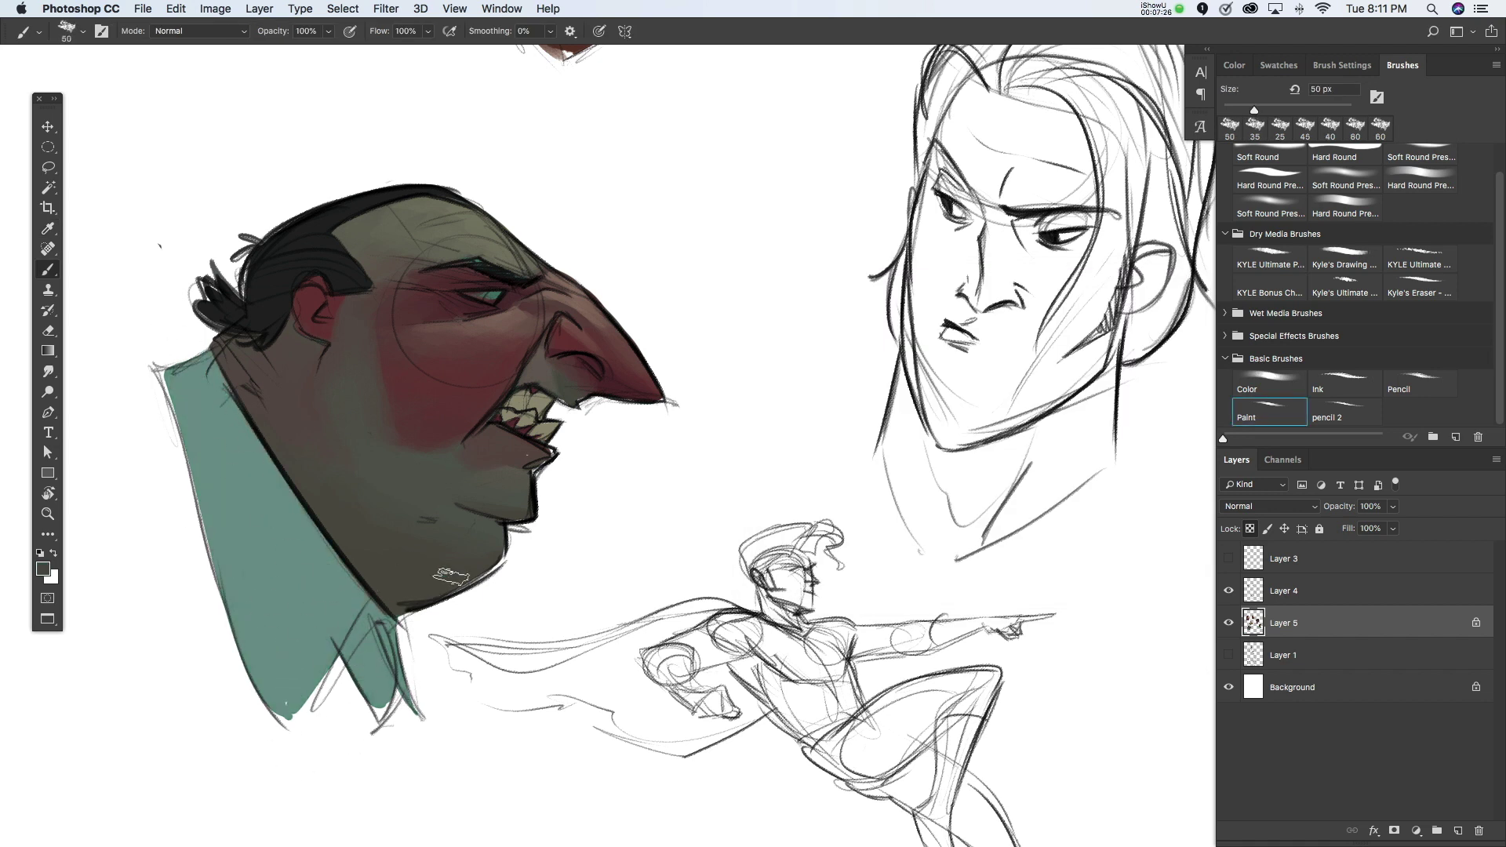
key(bracketleft)
drag(558, 614, 547, 618)
key(bracketleft)
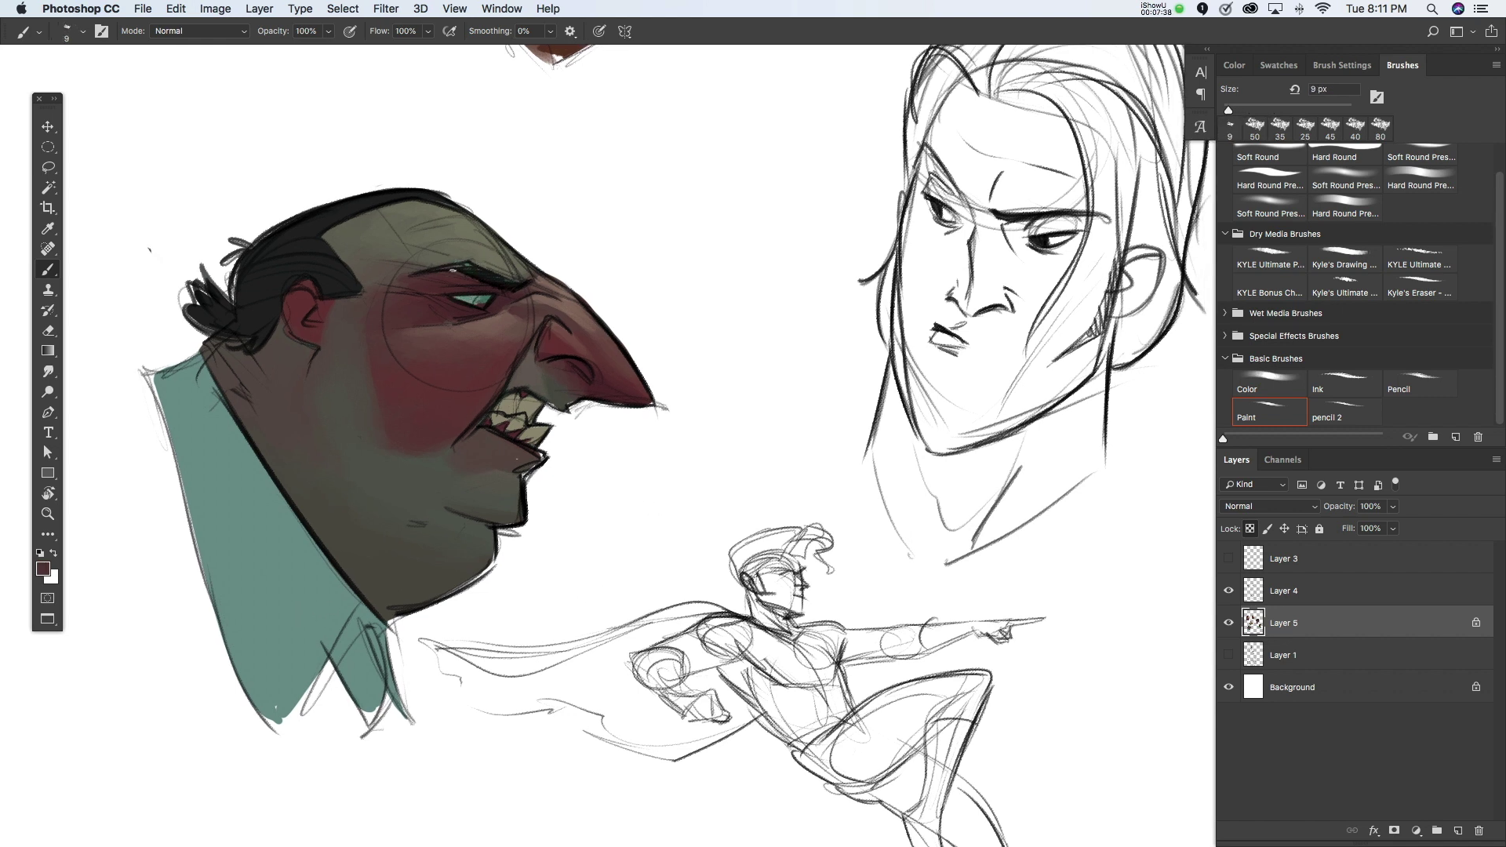
alt+click(492, 294)
Step: Undo the stray mark and touch up the eye with its sampled teal
key(ctrl+z)
alt+click(481, 302)
drag(481, 301, 487, 309)
click(43, 568)
click(859, 452)
key(Return)
Step: Shade the face with a deep dark red, then enlarge the brush to 25 px
click(44, 568)
click(864, 465)
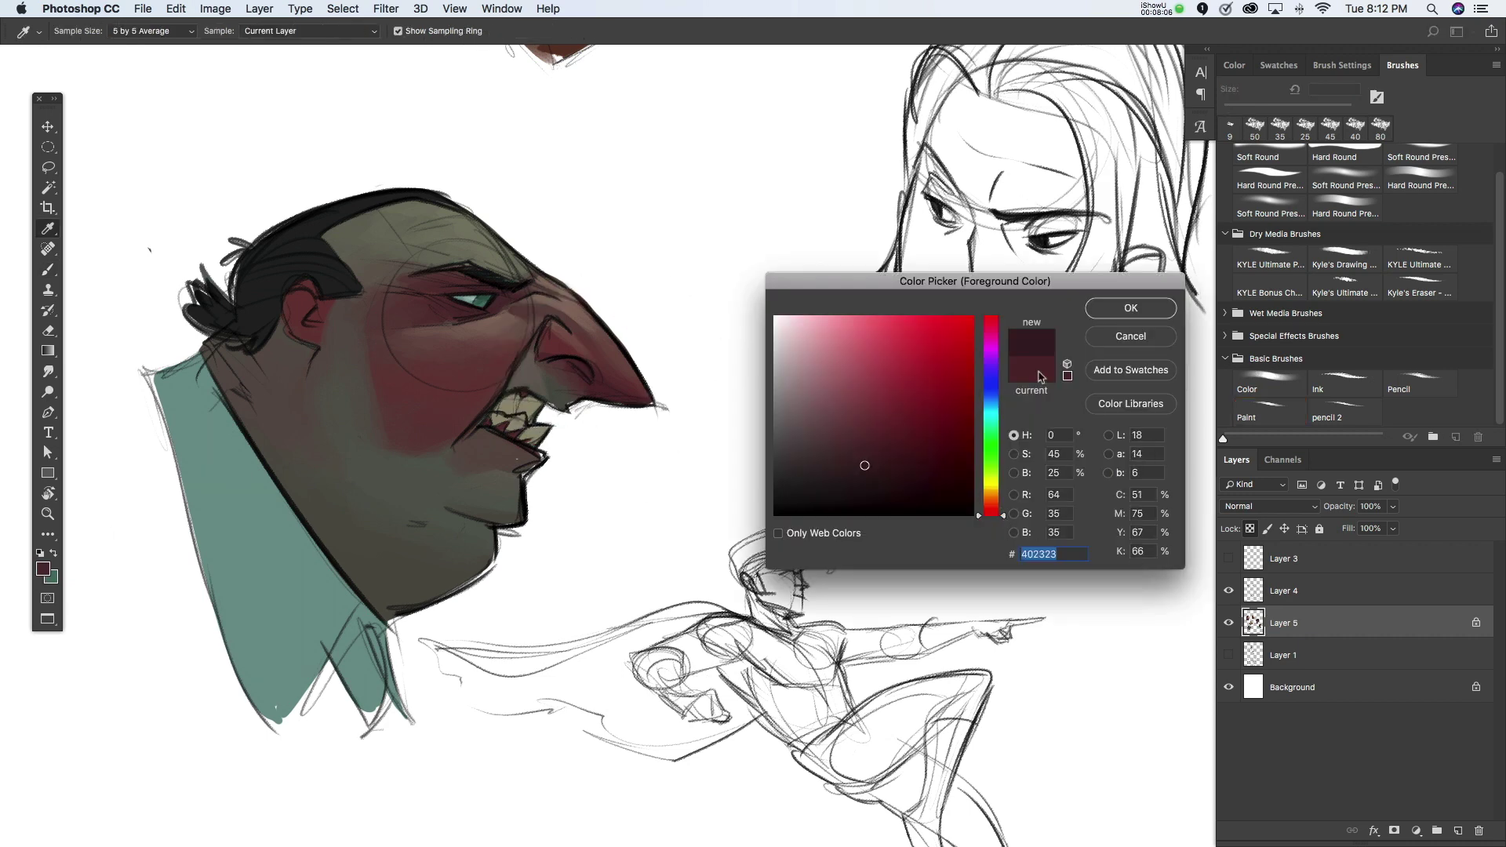
key(Return)
key(b)
drag(585, 366, 587, 375)
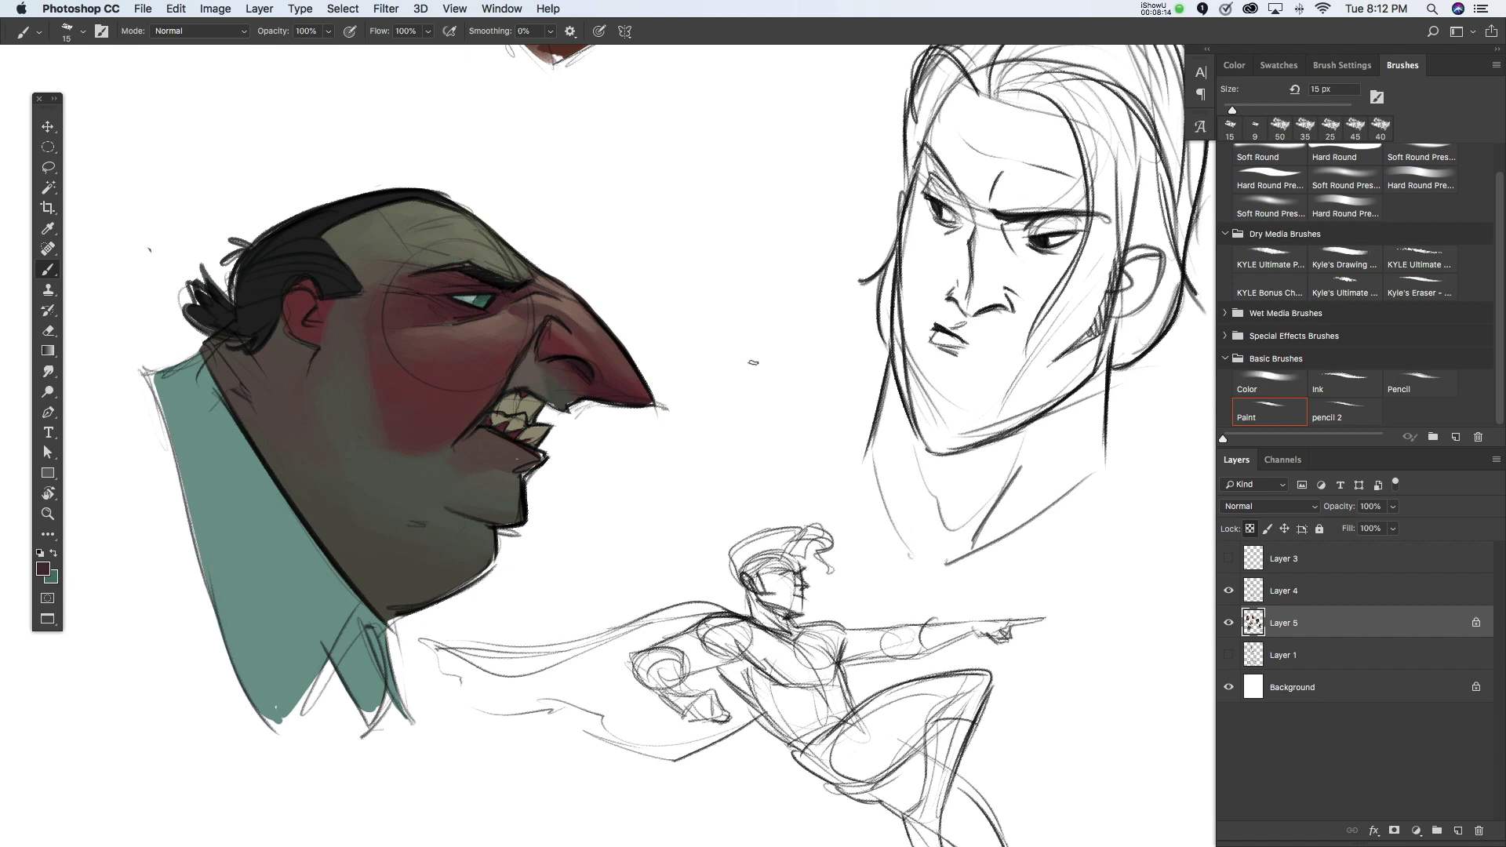
key(bracketright)
Step: Paint a lighter pinkish tone on the cheek and choose a lighter pinkish-red for the nose
click(44, 568)
click(819, 372)
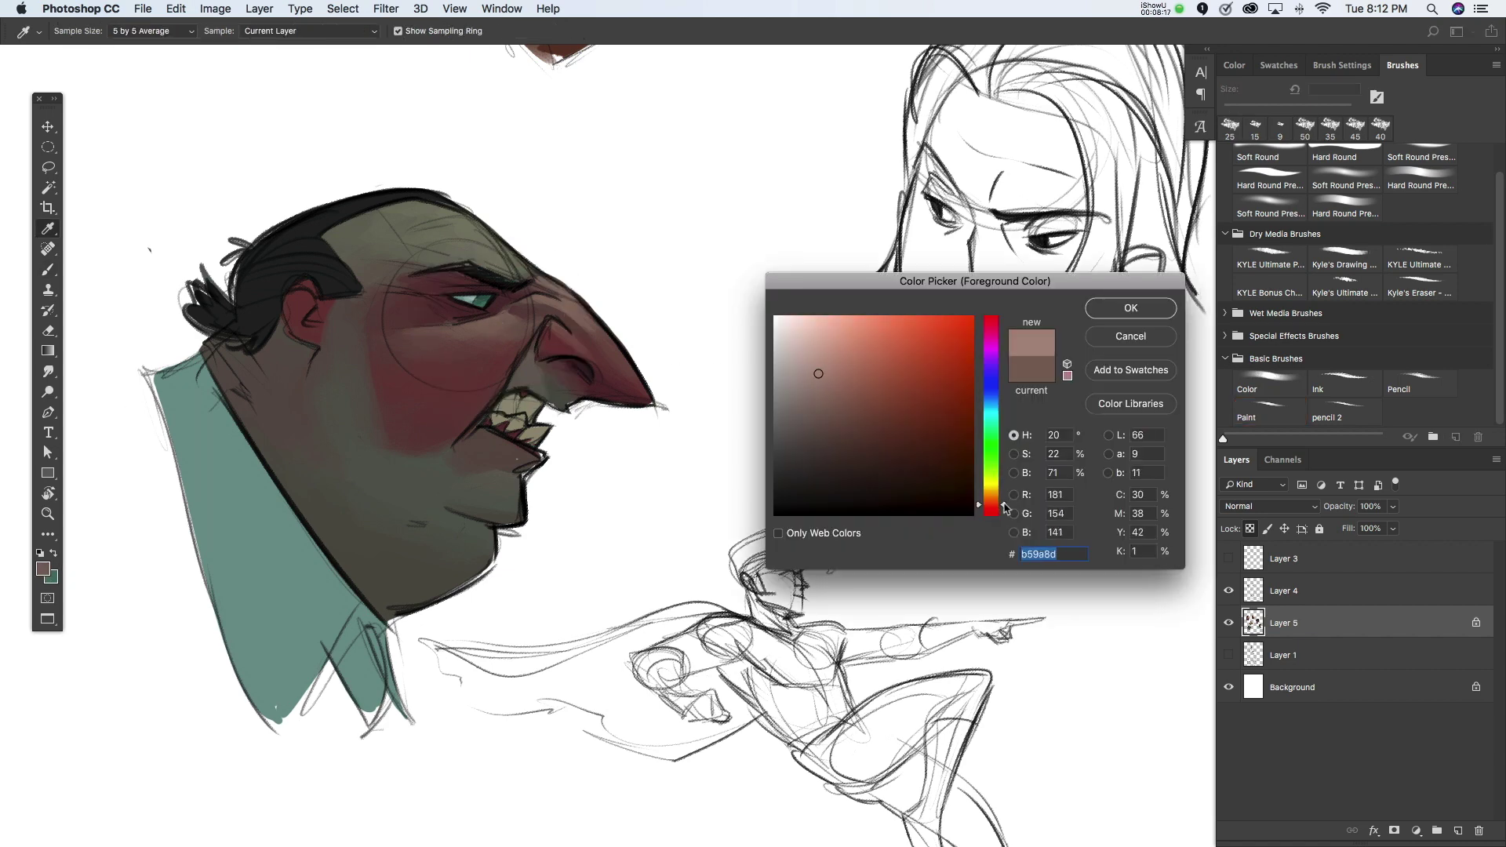
click(1129, 306)
drag(508, 316, 444, 333)
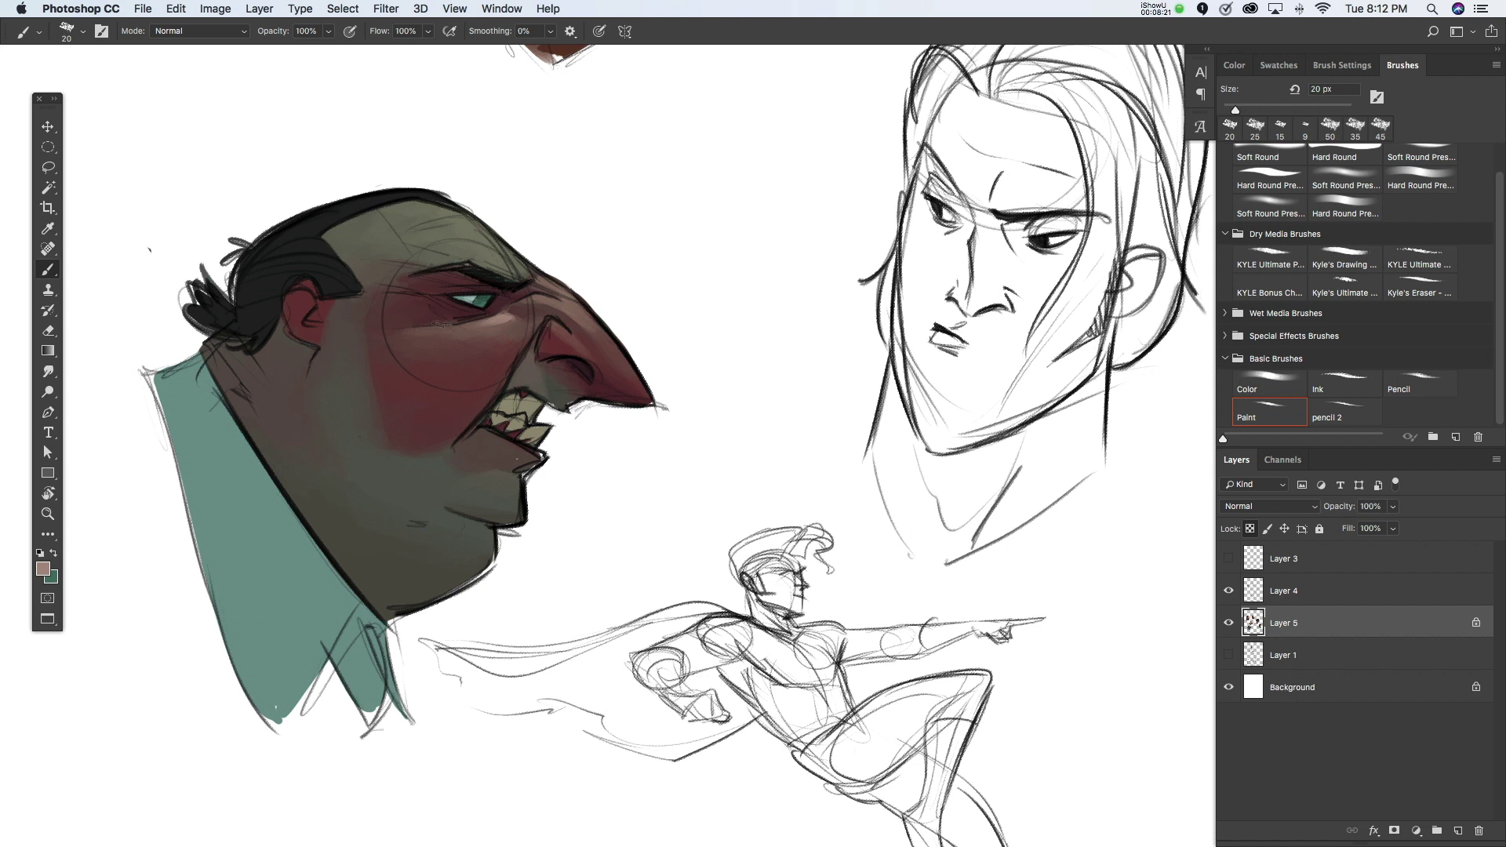
key(bracketright)
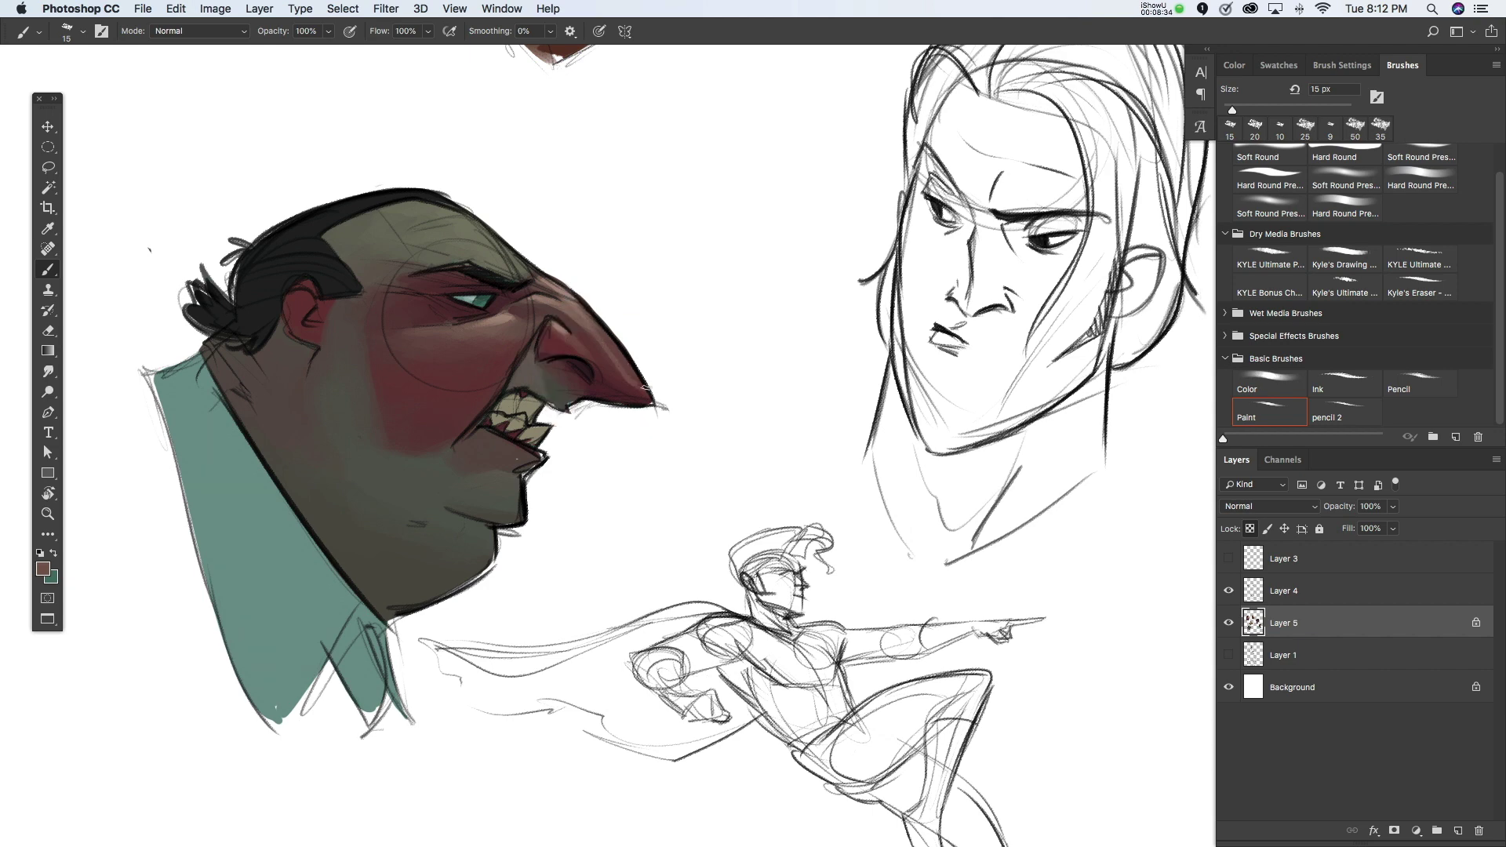
alt+click(571, 294)
click(44, 570)
key(Return)
scroll(799, 438, right, 1)
Step: Set a 25 px brush and choose magenta as the paint colour
key(bracketright)
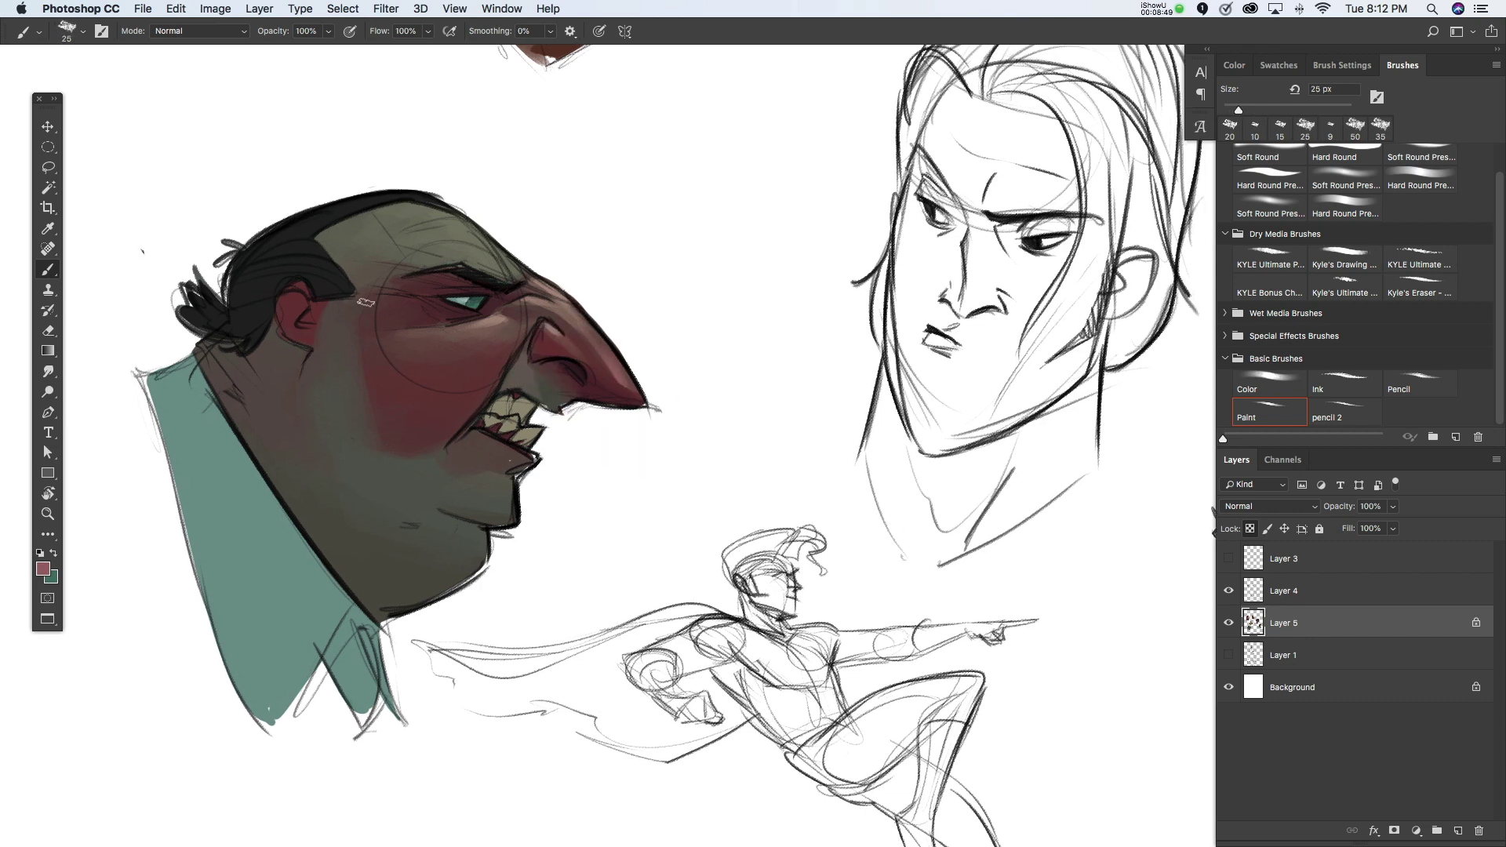
scroll(1184, 572, down, 1)
scroll(916, 382, down, 2)
scroll(915, 382, down, 2)
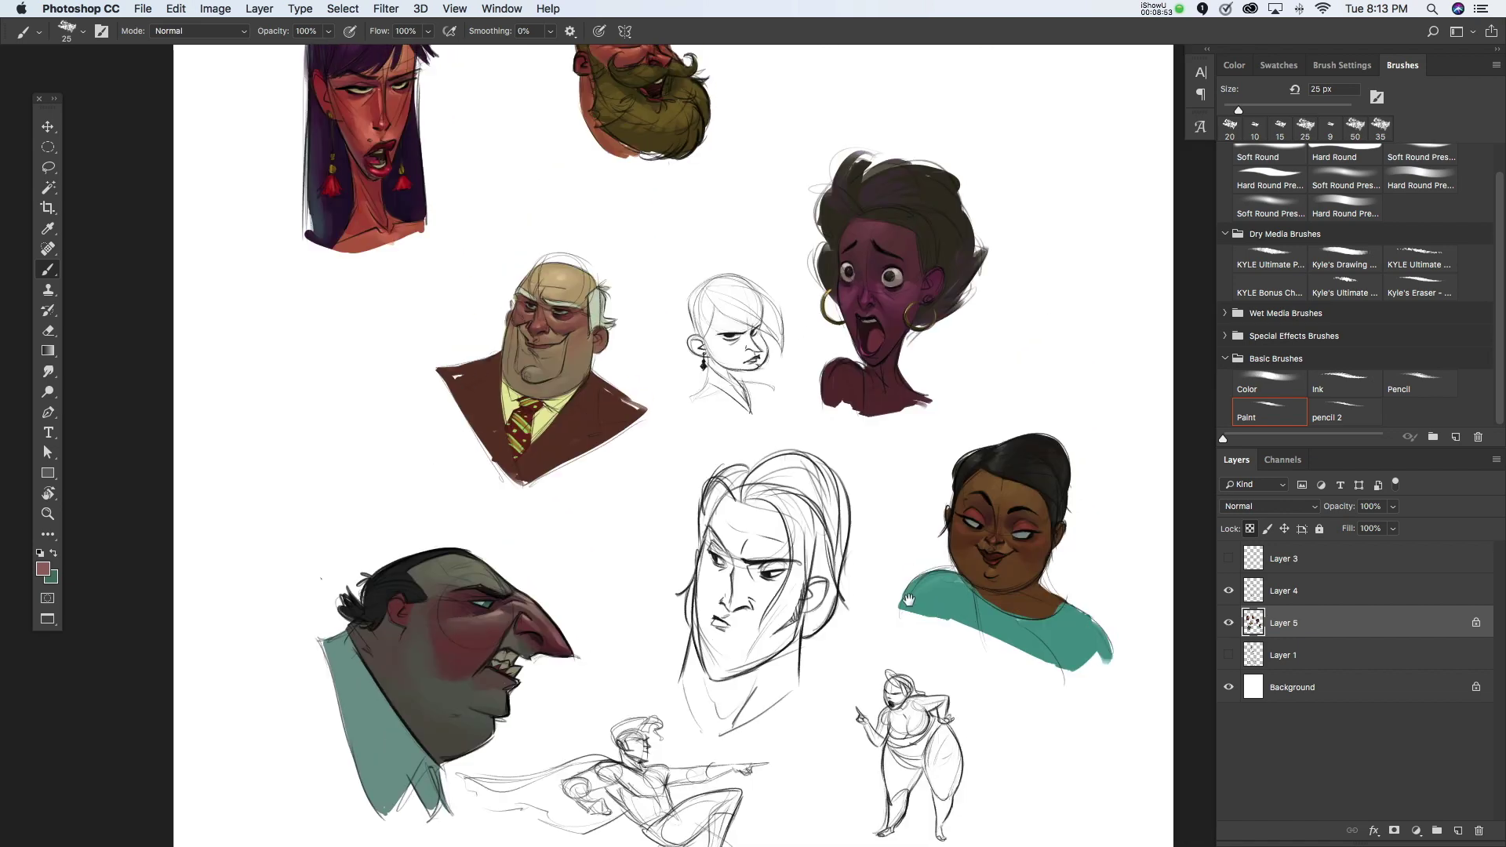
scroll(915, 382, down, 2)
scroll(916, 382, up, 2)
scroll(915, 382, up, 2)
scroll(916, 382, up, 2)
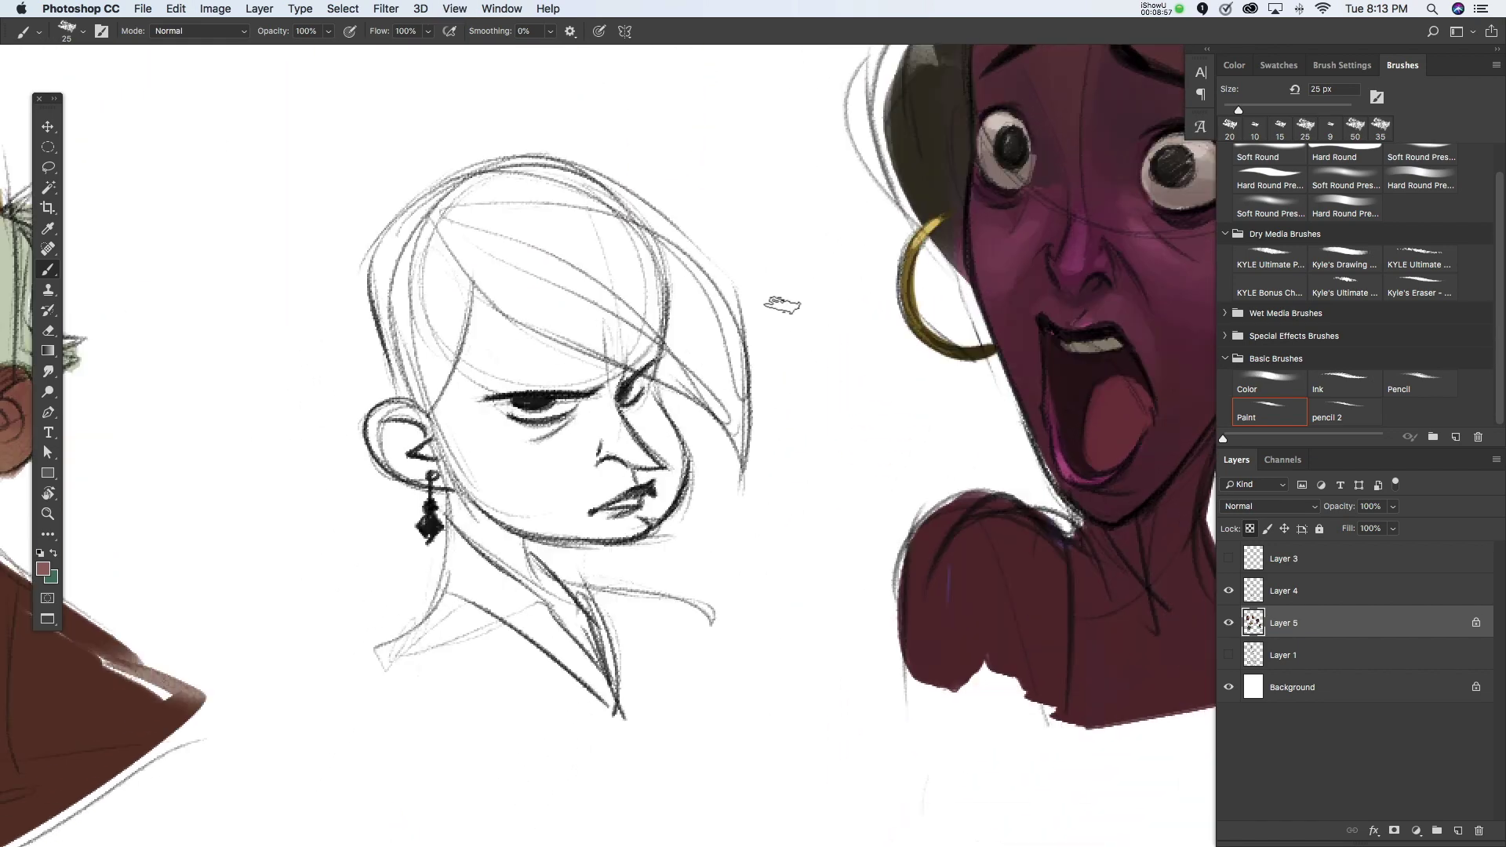
click(43, 569)
drag(992, 353, 993, 336)
click(887, 332)
key(Return)
key(b)
Step: Paint magenta over the woman's face, chin, jaw and the top of her hair
mouse_move(491, 349)
mouse_down()
mouse_move(509, 471)
mouse_move(663, 445)
mouse_move(620, 506)
mouse_move(655, 385)
mouse_move(482, 172)
mouse_move(451, 425)
mouse_move(408, 447)
mouse_move(466, 443)
mouse_move(495, 597)
mouse_move(690, 628)
mouse_move(377, 651)
mouse_move(643, 674)
mouse_move(510, 710)
mouse_up()
mouse_move(644, 524)
mouse_down()
mouse_move(487, 521)
mouse_move(619, 510)
mouse_up()
drag(494, 526, 651, 526)
drag(576, 274, 710, 375)
mouse_move(534, 177)
mouse_down()
mouse_move(600, 200)
mouse_move(734, 305)
mouse_move(742, 416)
mouse_up()
Step: Fill the right hair lock and upper-left hair in magenta with a 15 px brush
key(bracketleft)
mouse_move(722, 274)
mouse_down()
mouse_move(674, 361)
mouse_move(716, 316)
mouse_up()
drag(742, 411, 745, 451)
drag(725, 384, 733, 455)
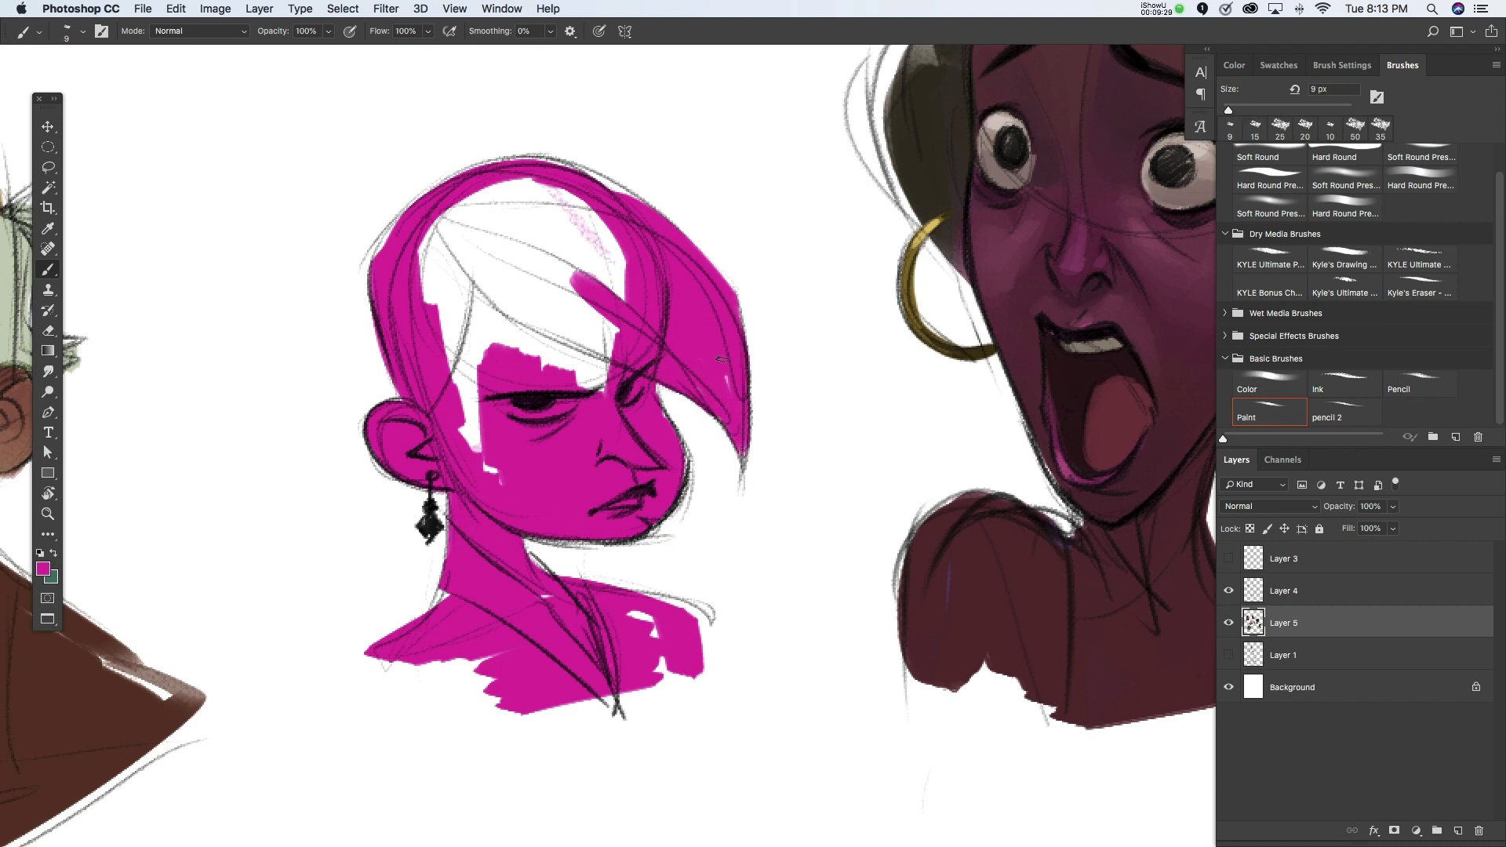
mouse_move(620, 177)
mouse_down()
mouse_move(549, 166)
mouse_move(447, 192)
mouse_move(368, 266)
mouse_up()
Step: Lasso the remaining unpainted face and hair areas and fill them with magenta
key(l)
mouse_move(491, 611)
mouse_down()
mouse_move(628, 428)
mouse_move(451, 440)
mouse_up()
key(b)
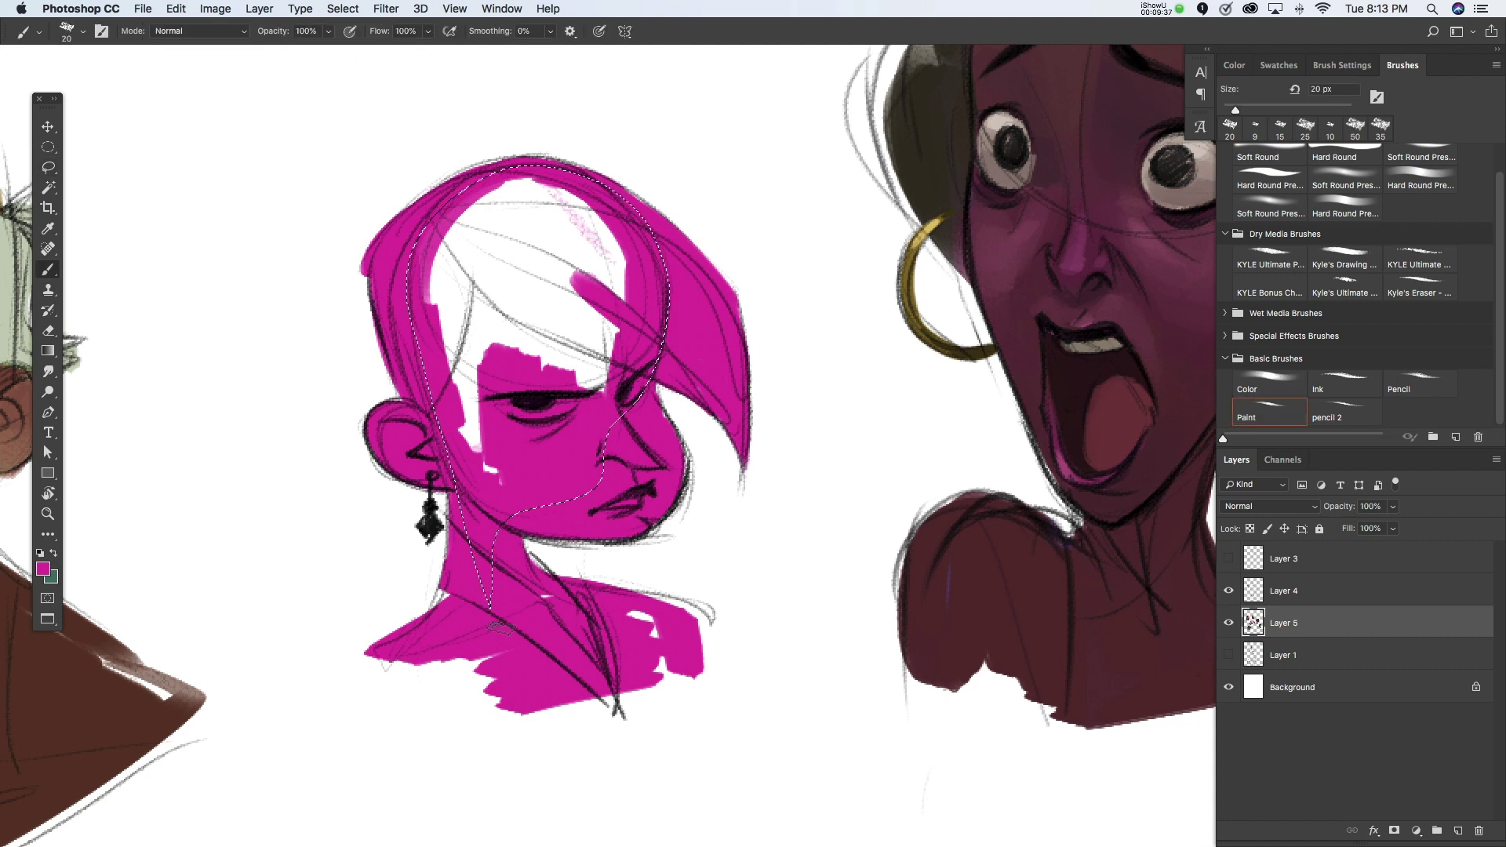
key(alt+BackSpace)
key(super+d)
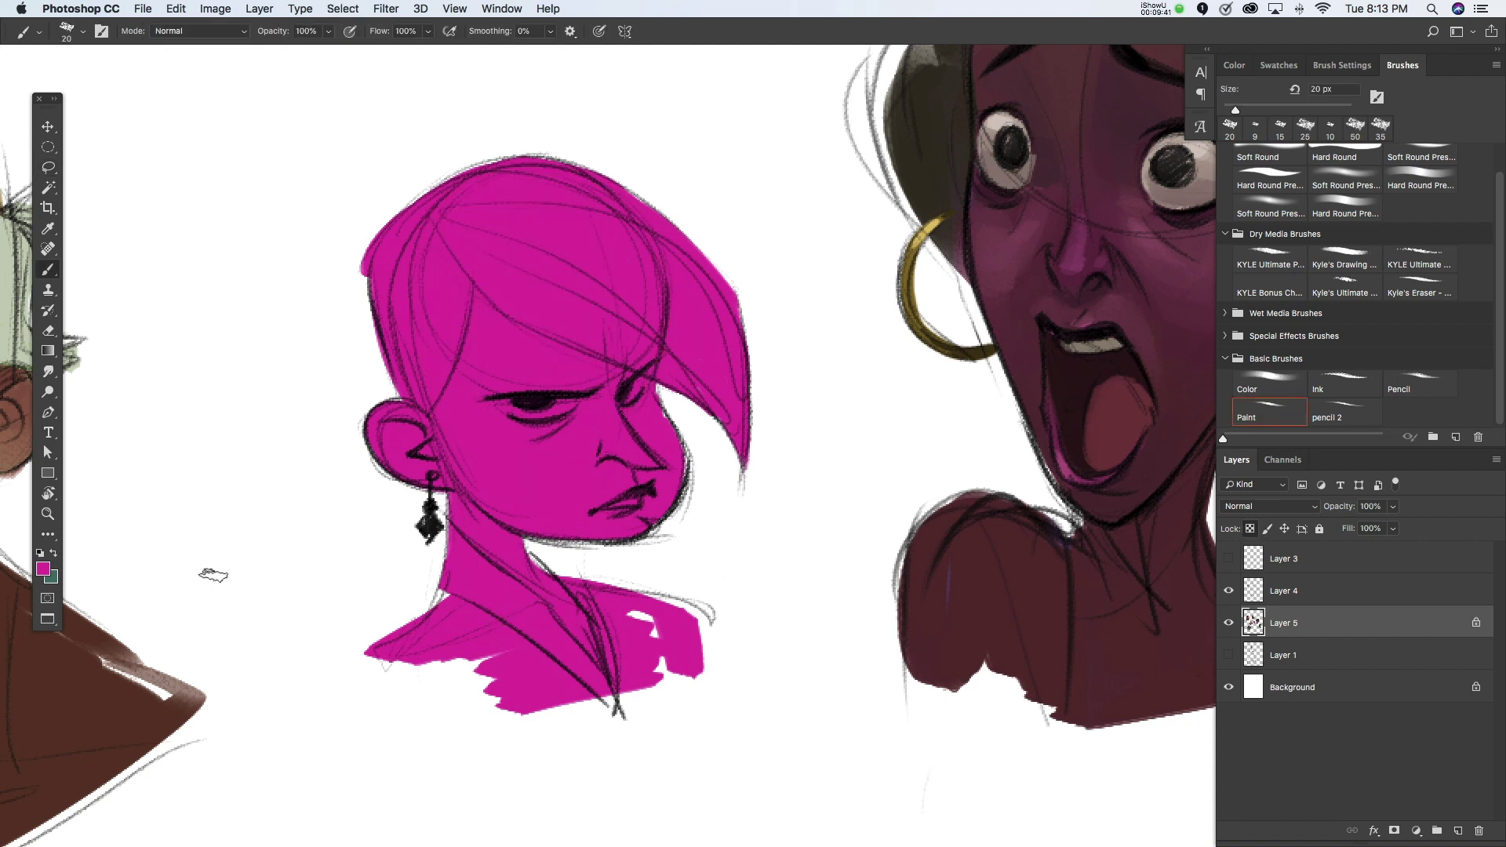
Step: Paint crimson on the nose, under the lips and across the cheek
click(43, 569)
click(991, 328)
key(Return)
mouse_move(659, 467)
mouse_down()
mouse_move(600, 427)
mouse_move(632, 437)
mouse_up()
drag(624, 525, 549, 532)
key(bracketright)
mouse_move(565, 427)
mouse_down()
mouse_move(498, 440)
mouse_move(518, 470)
mouse_move(659, 423)
mouse_move(674, 447)
mouse_up()
Step: Blush the cheeks, between the eyes, chin and lower forehead with a redder crimson
click(42, 569)
drag(1003, 328, 1003, 325)
key(Return)
drag(464, 434, 486, 416)
drag(602, 435, 604, 393)
drag(612, 480, 479, 508)
alt+click(578, 477)
drag(667, 481, 580, 524)
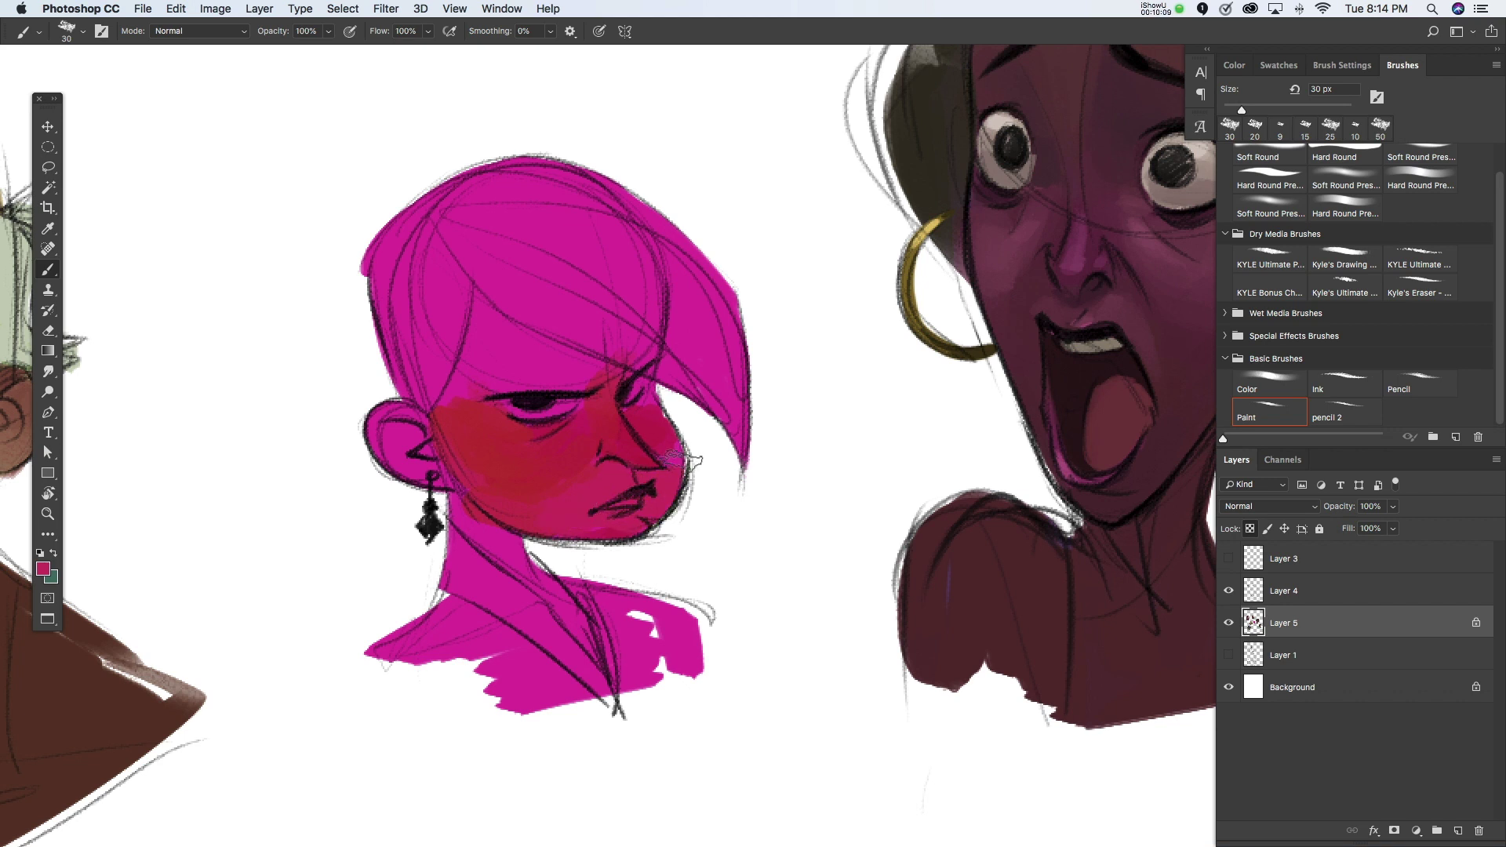
alt+click(568, 444)
drag(459, 396, 611, 365)
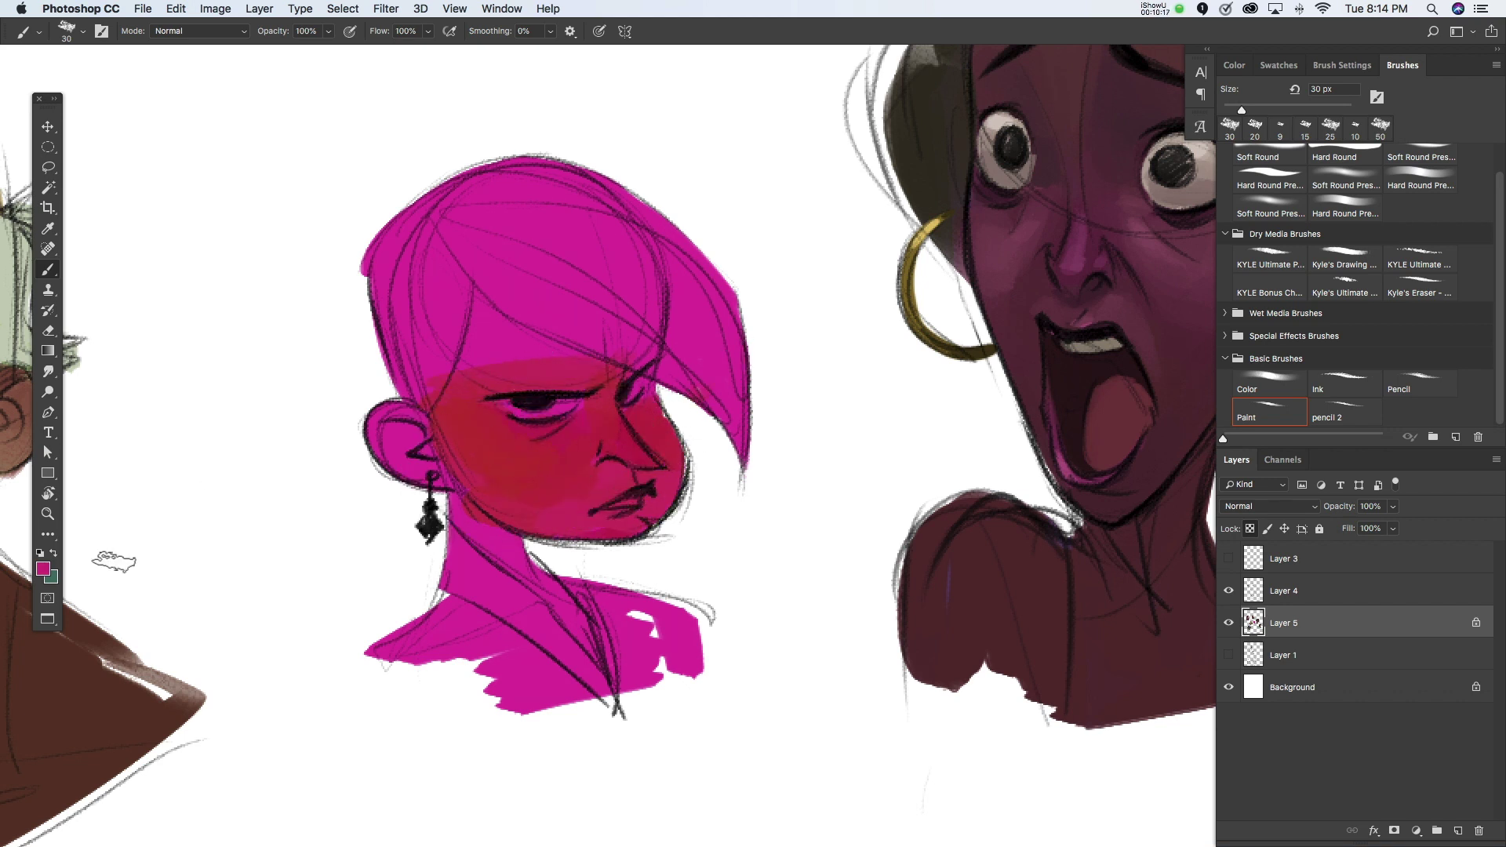
Step: Spread orange and salmon-red across the forehead under the bangs
click(44, 568)
click(1001, 502)
click(1135, 305)
mouse_move(576, 357)
mouse_down()
mouse_move(506, 336)
mouse_move(619, 377)
mouse_up()
alt+click(518, 345)
drag(455, 388, 514, 311)
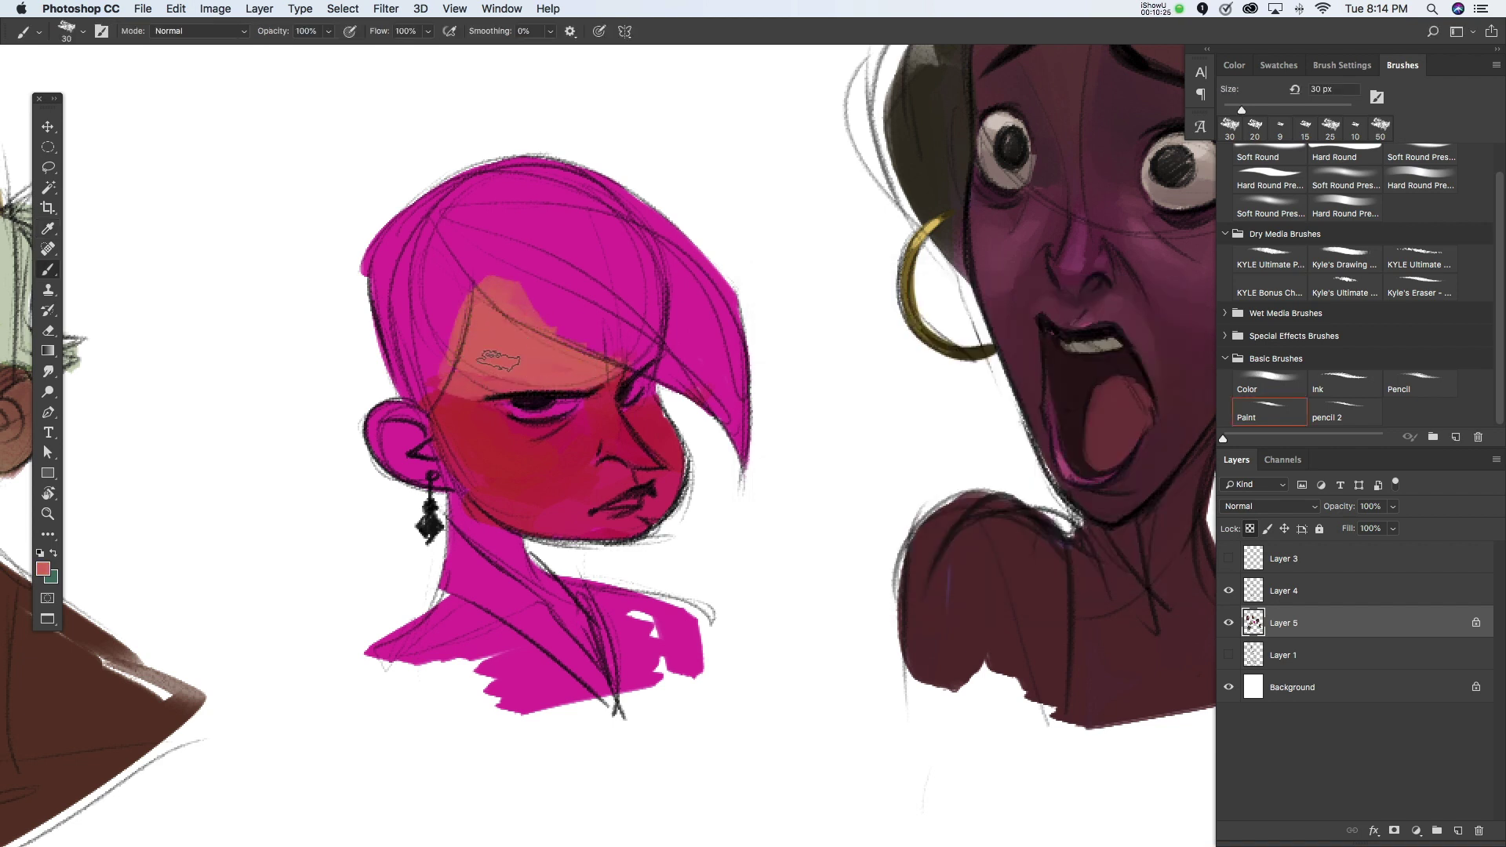
Step: Repaint the purplish lower-left cheek in a redder crimson
alt+click(571, 457)
click(43, 568)
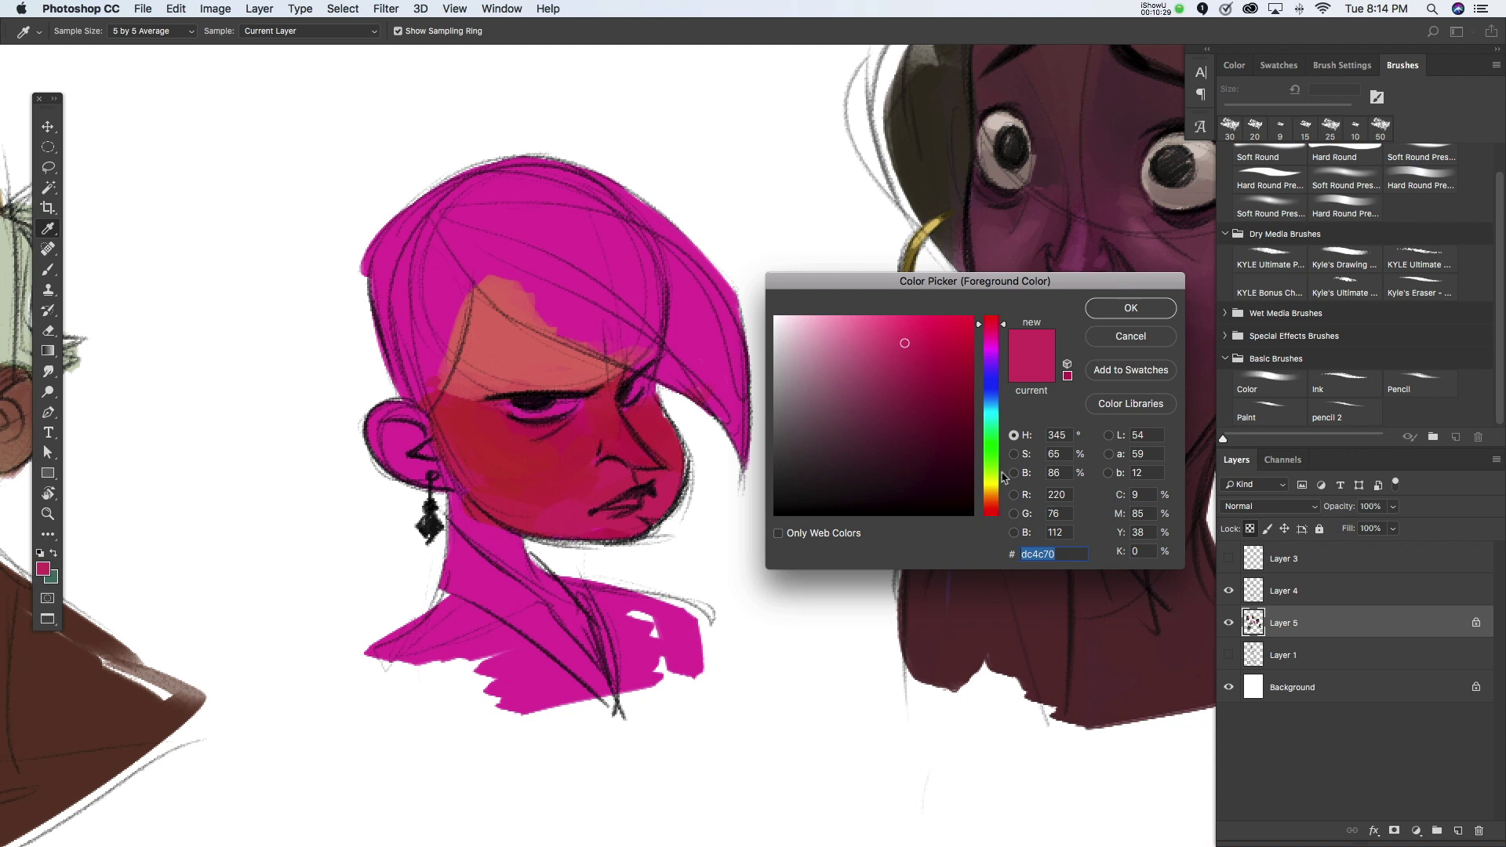
drag(1003, 329, 998, 378)
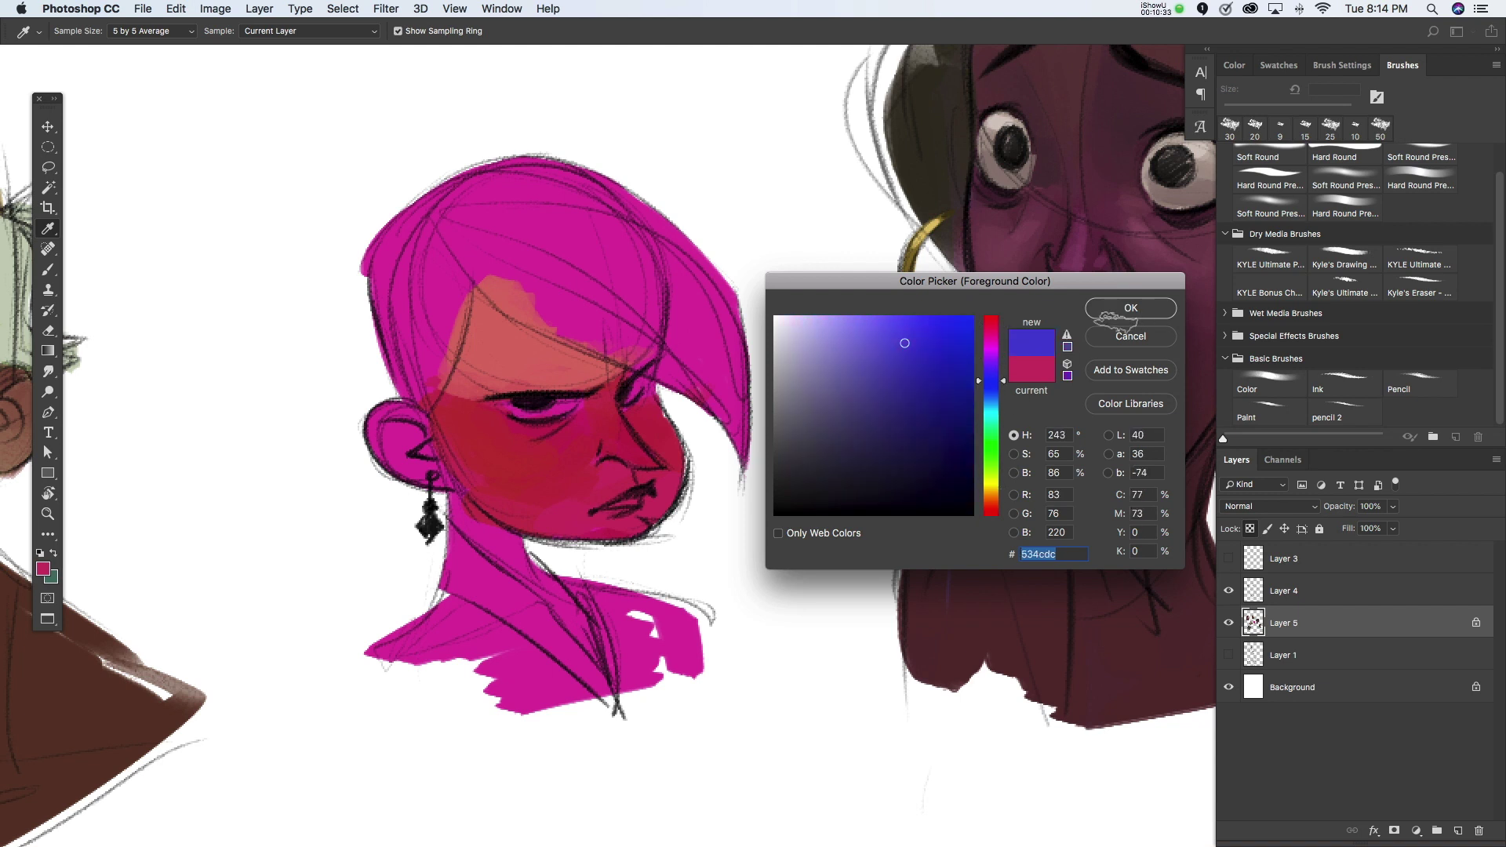
click(1131, 307)
alt+click(663, 492)
drag(502, 514, 471, 494)
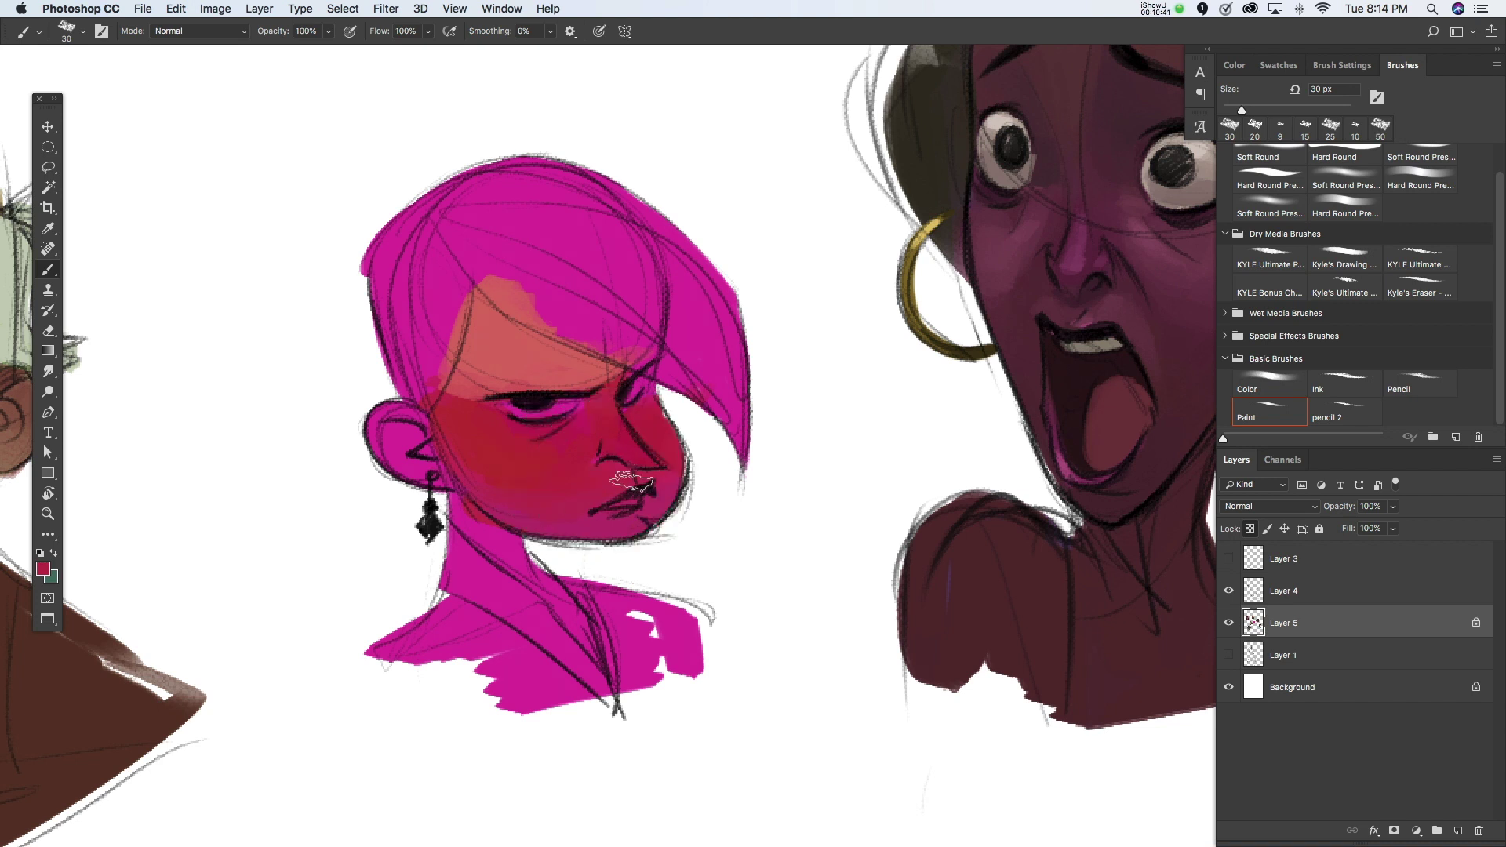
Step: Sample face and forehead tones, then pick a lighter salmon with a 15 px brush
alt+click(579, 486)
alt+click(624, 432)
alt+click(454, 393)
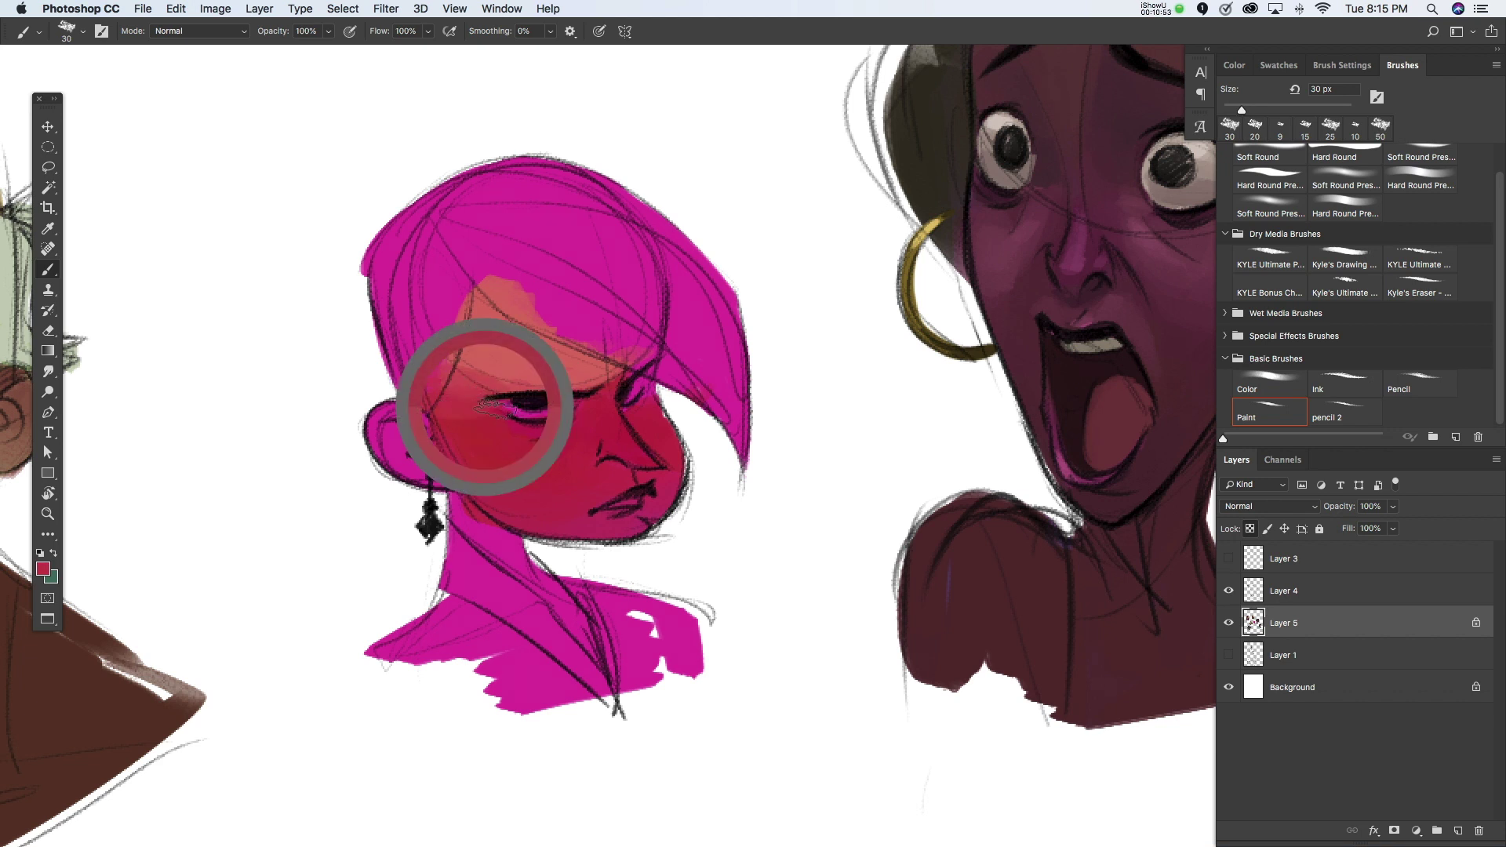
alt+click(487, 382)
alt+click(459, 348)
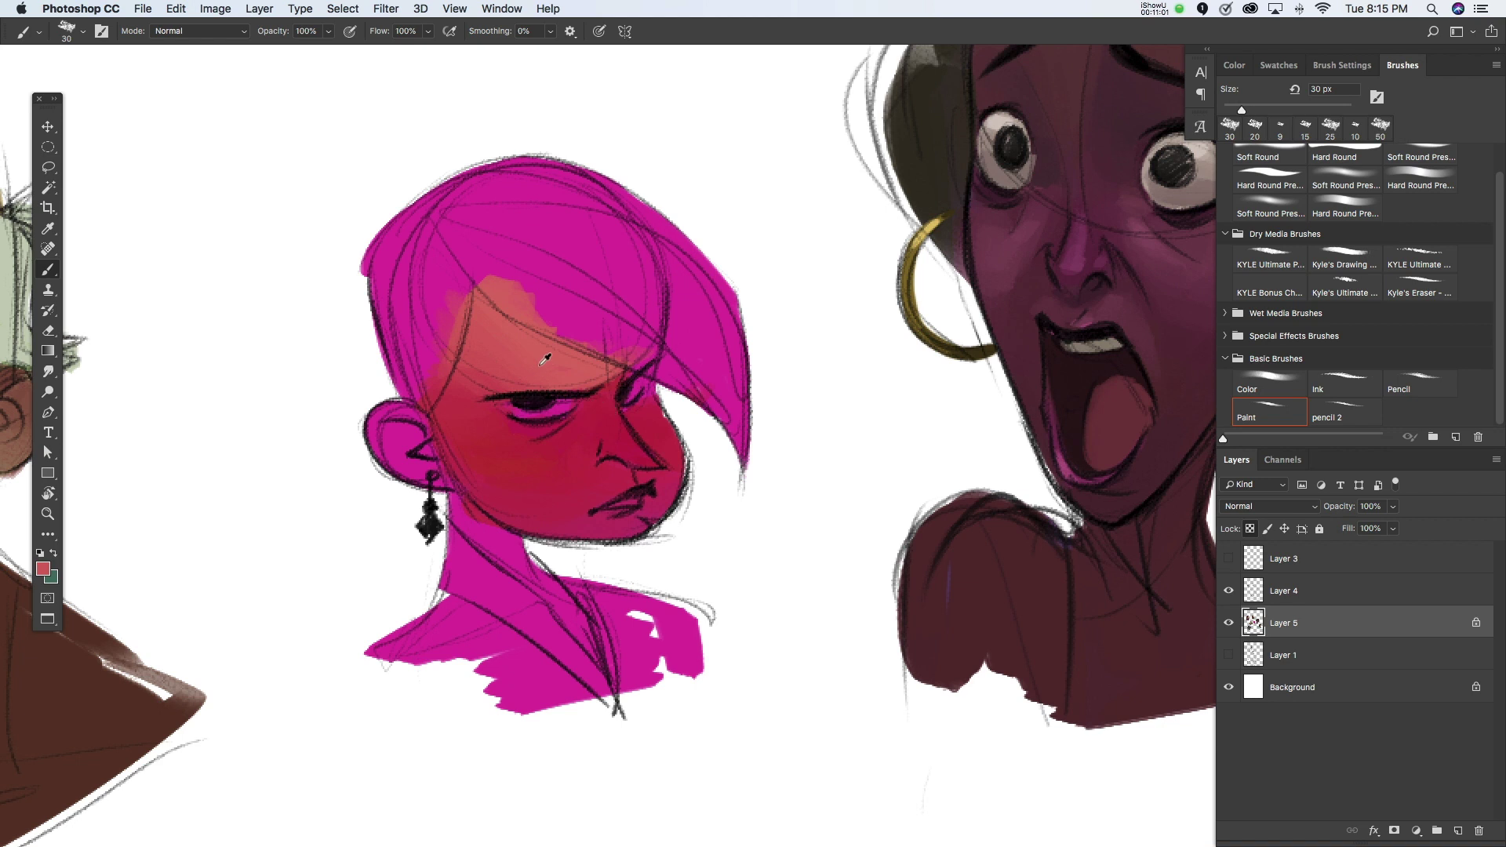
key(bracketleft)
click(44, 568)
click(883, 333)
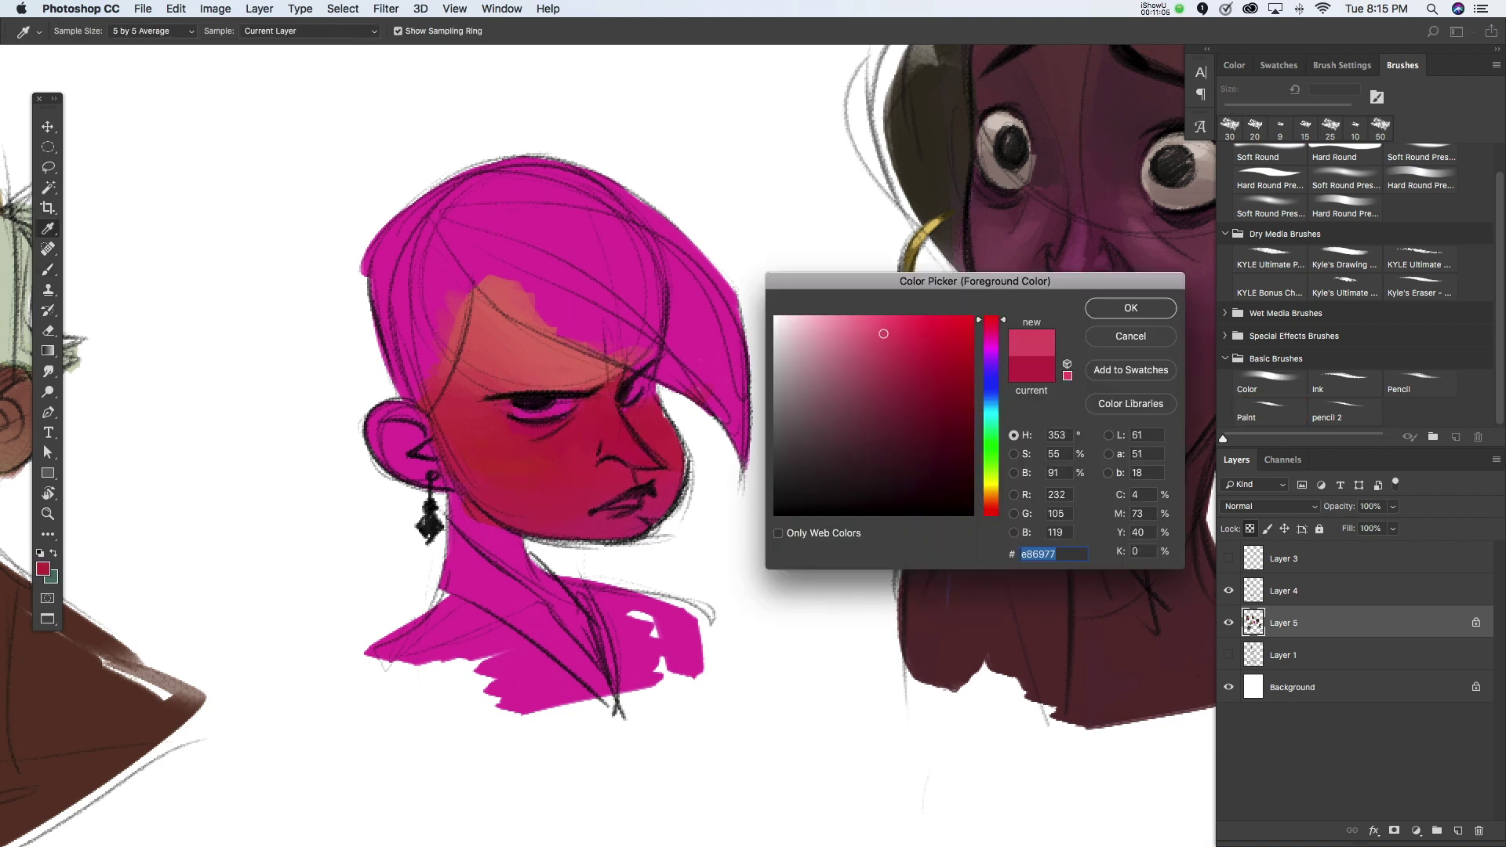
Step: Stroke lighter salmon onto the cheek and sample nearby pink and crimson reds
click(1130, 310)
drag(585, 423, 527, 447)
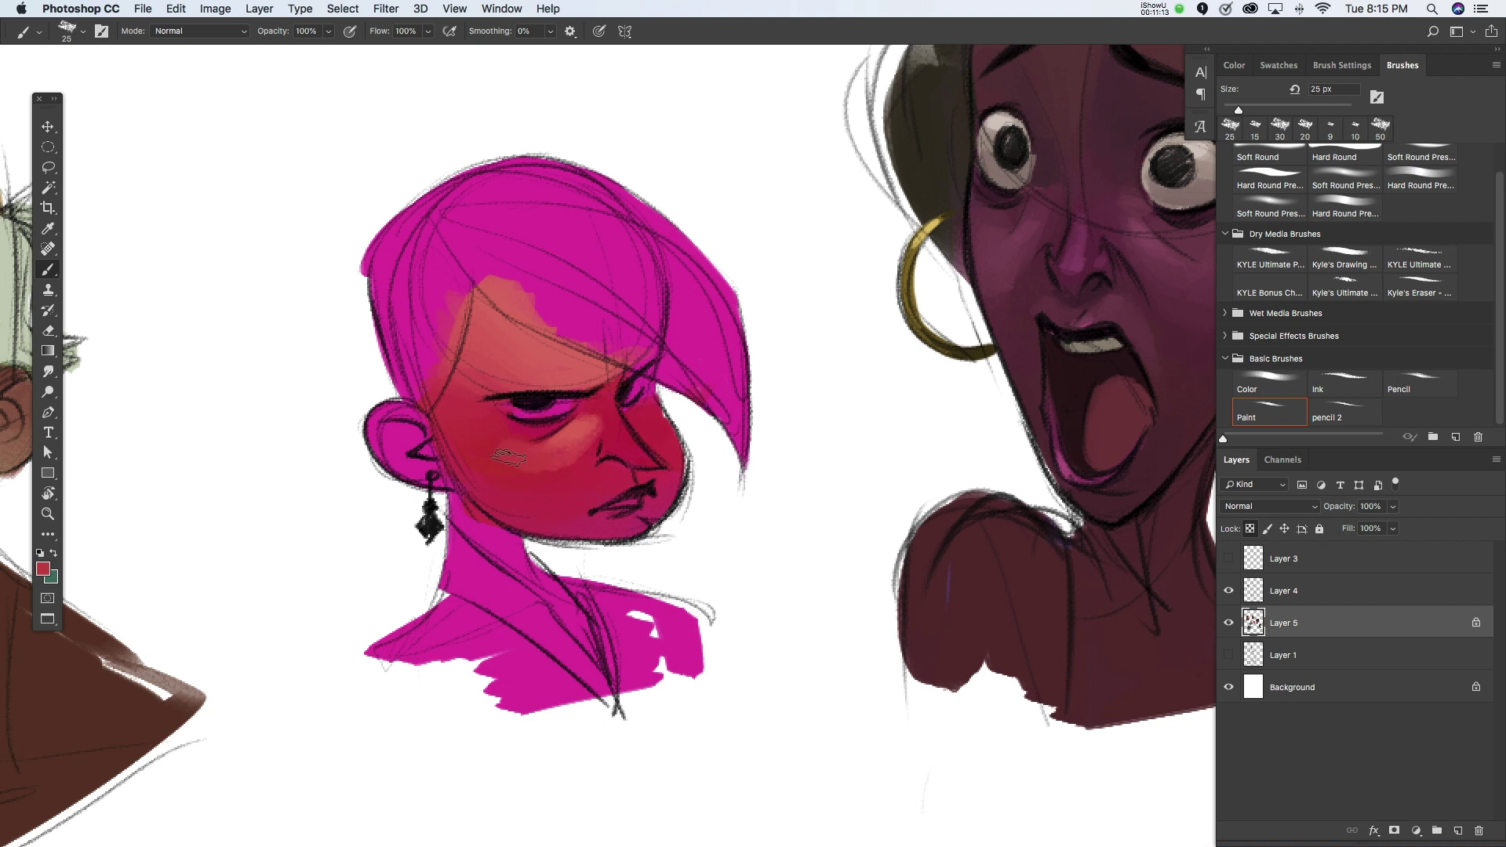
alt+click(582, 441)
alt+click(623, 450)
alt+click(617, 434)
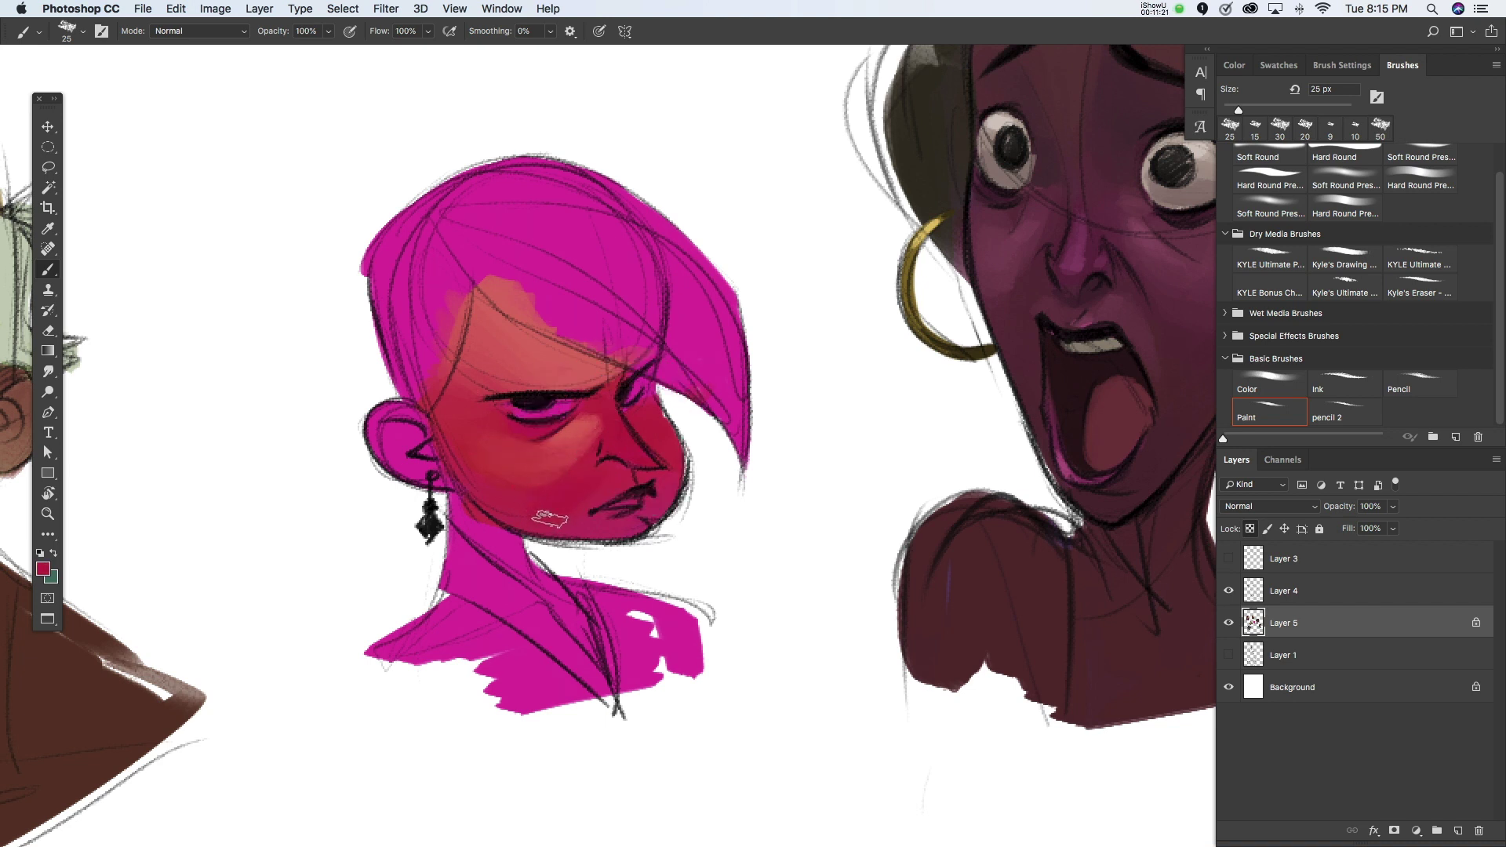
alt+click(616, 475)
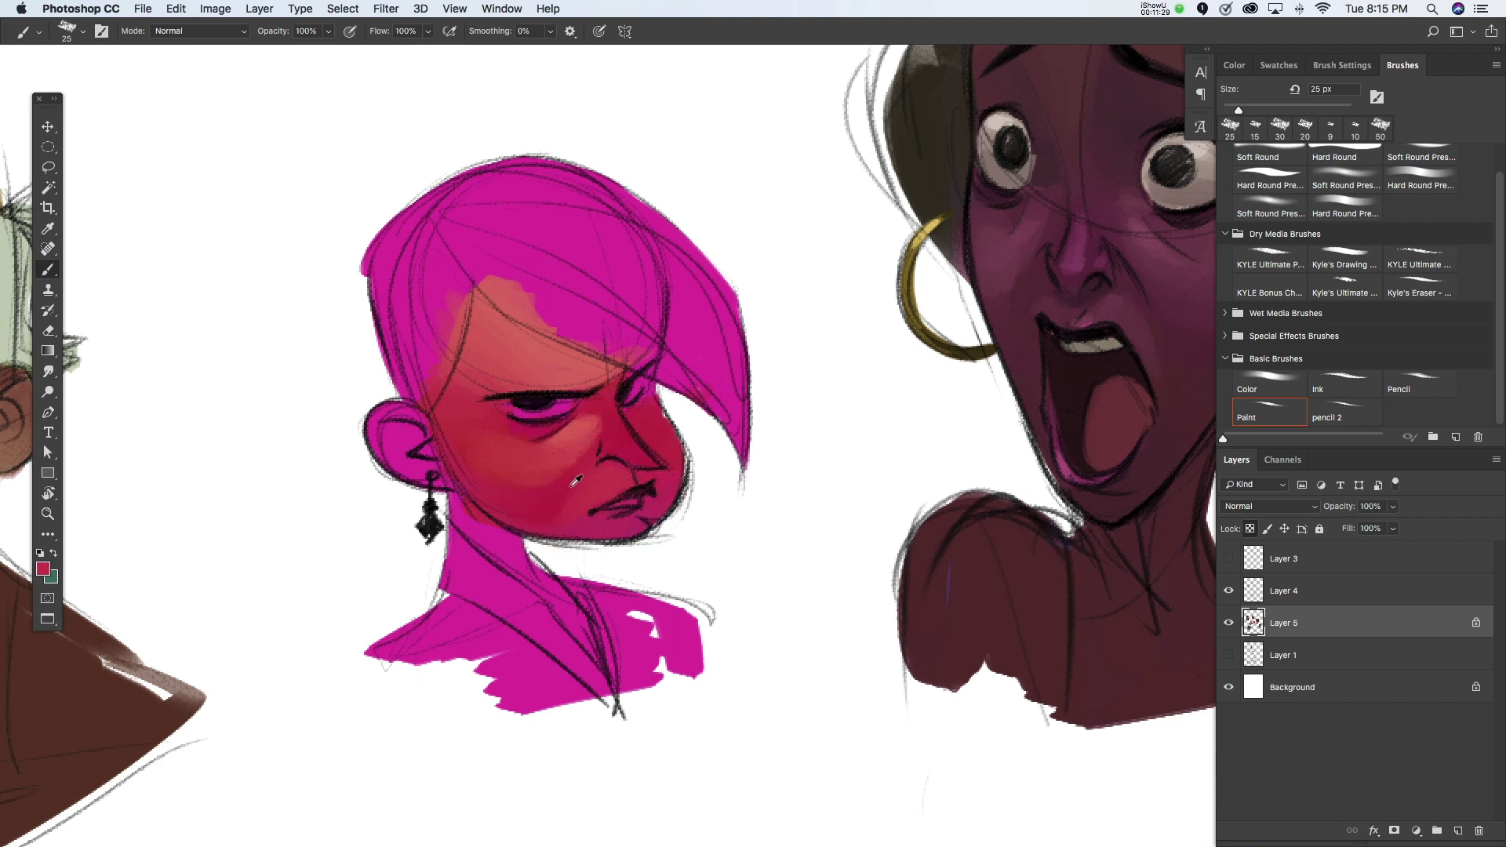
alt+click(575, 481)
Step: Paint crimson inside the ear with a 30 px brush
key(bracketleft)
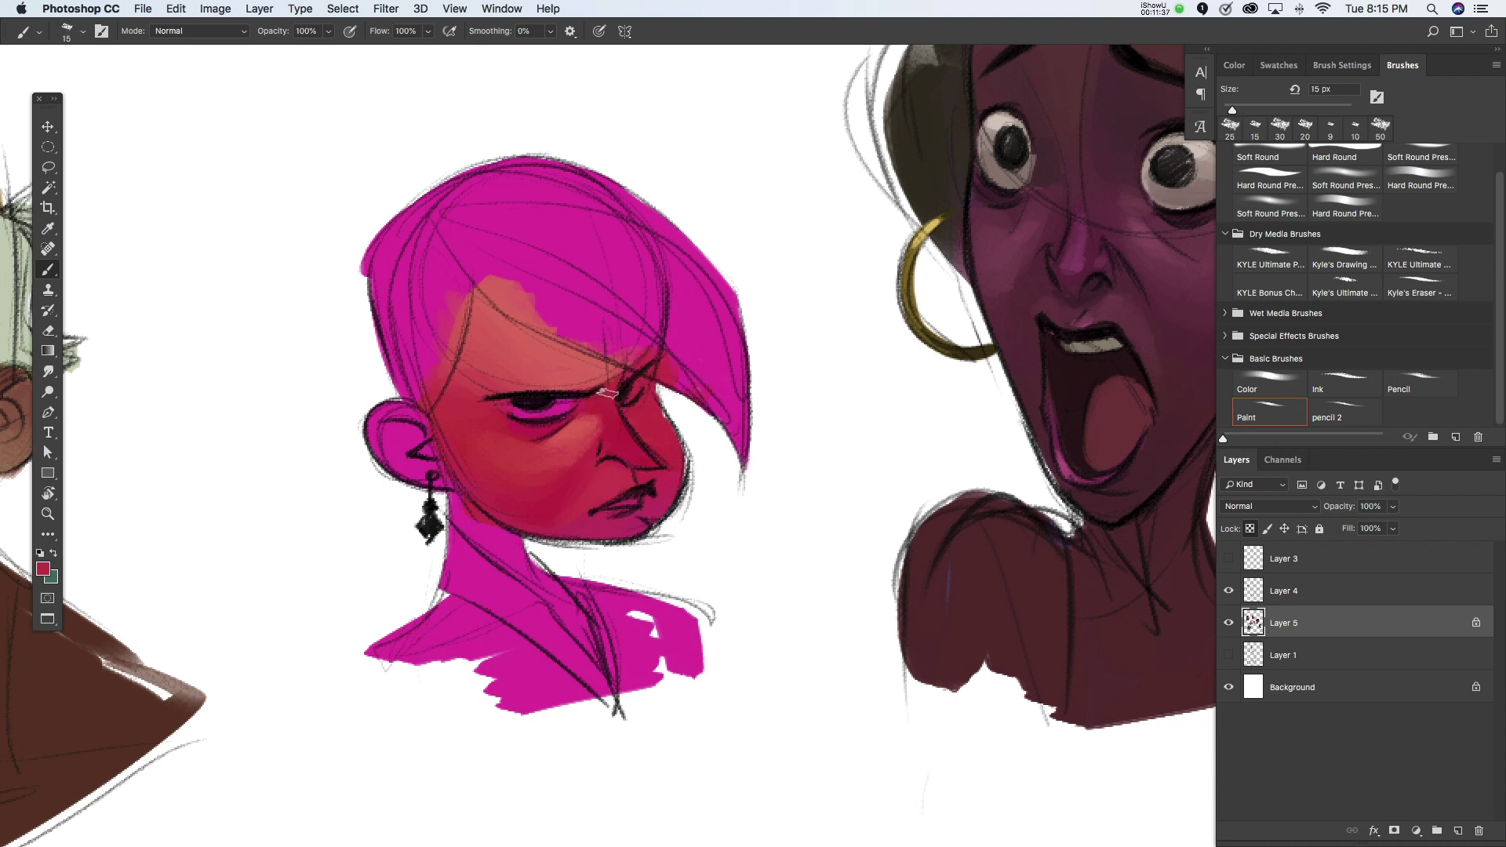
key(bracketright)
key(bracketright)
alt+click(541, 440)
alt+click(548, 405)
mouse_move(393, 428)
mouse_down()
mouse_move(404, 457)
mouse_move(392, 423)
mouse_up()
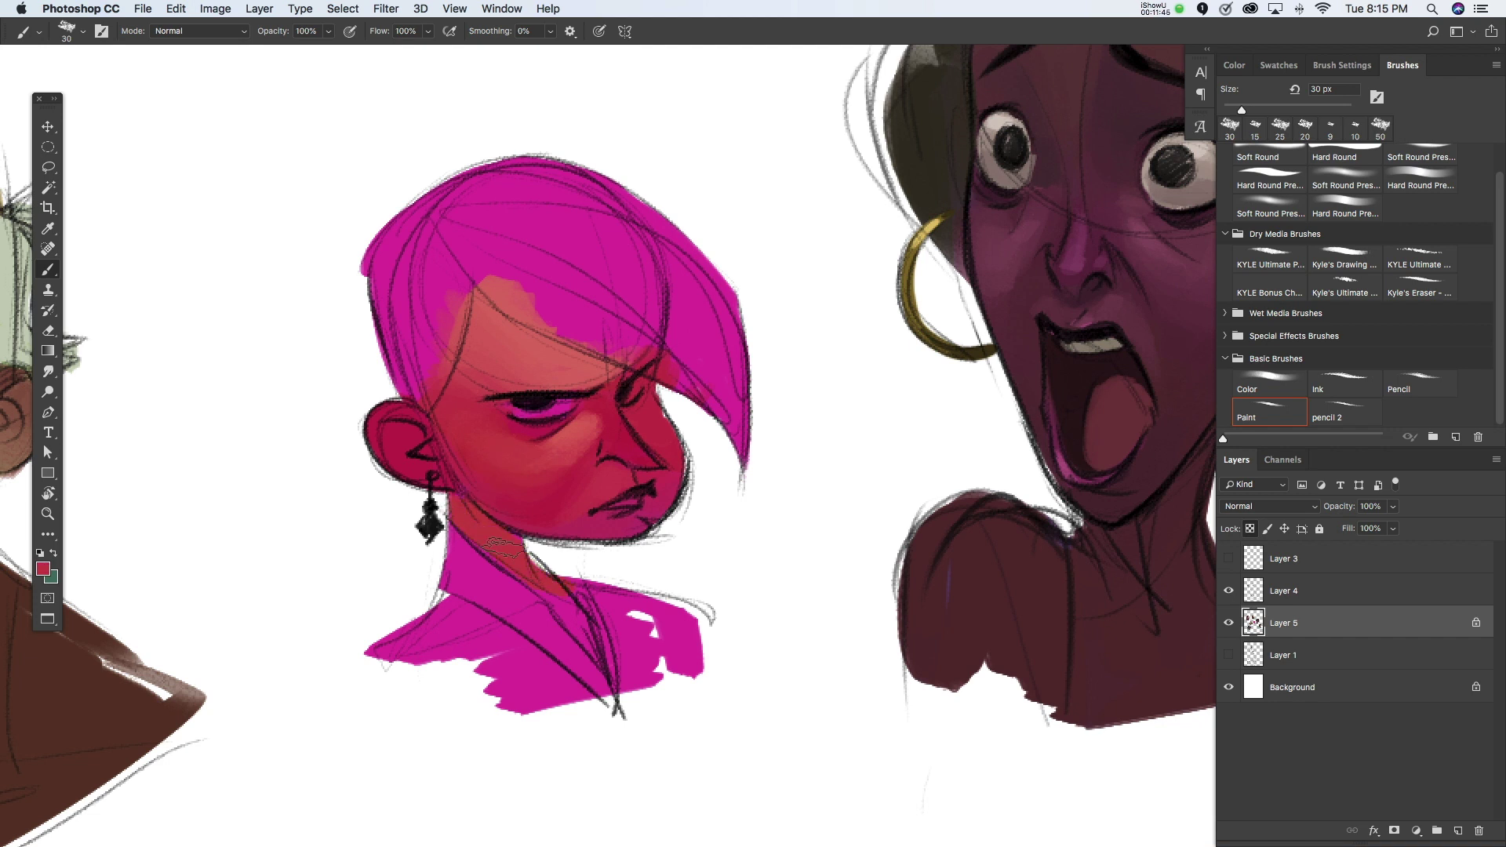
Step: Sample red shades from the face, ear and mouth, resizing the brush between 9 and 20 px
key(bracketleft)
alt+click(598, 440)
key(bracketleft)
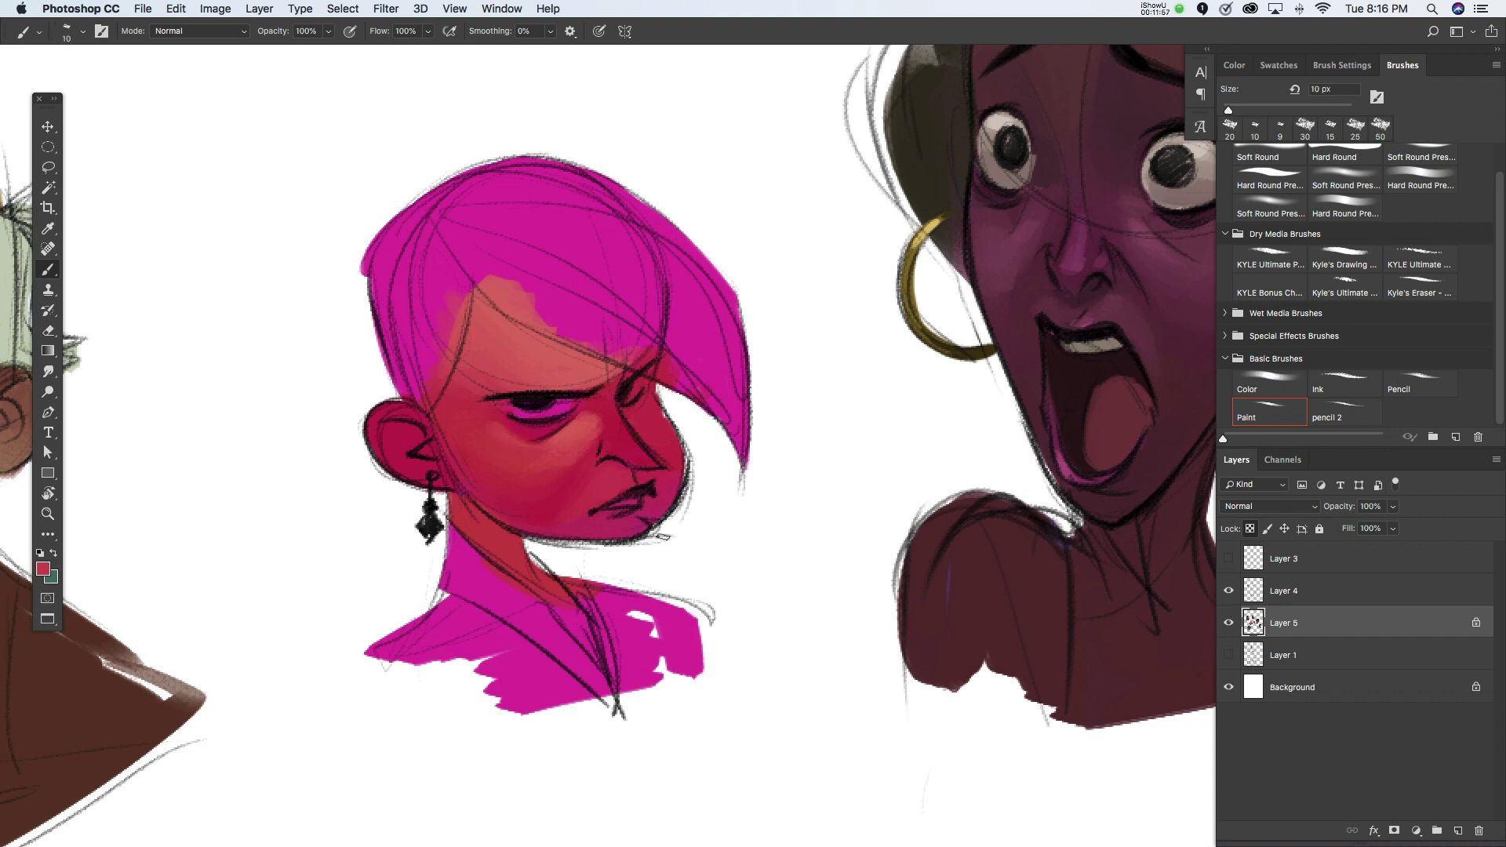
alt+click(606, 531)
key(bracketright)
key(bracketright)
alt+click(420, 470)
alt+click(584, 506)
alt+click(577, 499)
Step: Resample face reds, hair magenta and cheek skin tones with a 35 then 15 px brush
drag(565, 479, 581, 479)
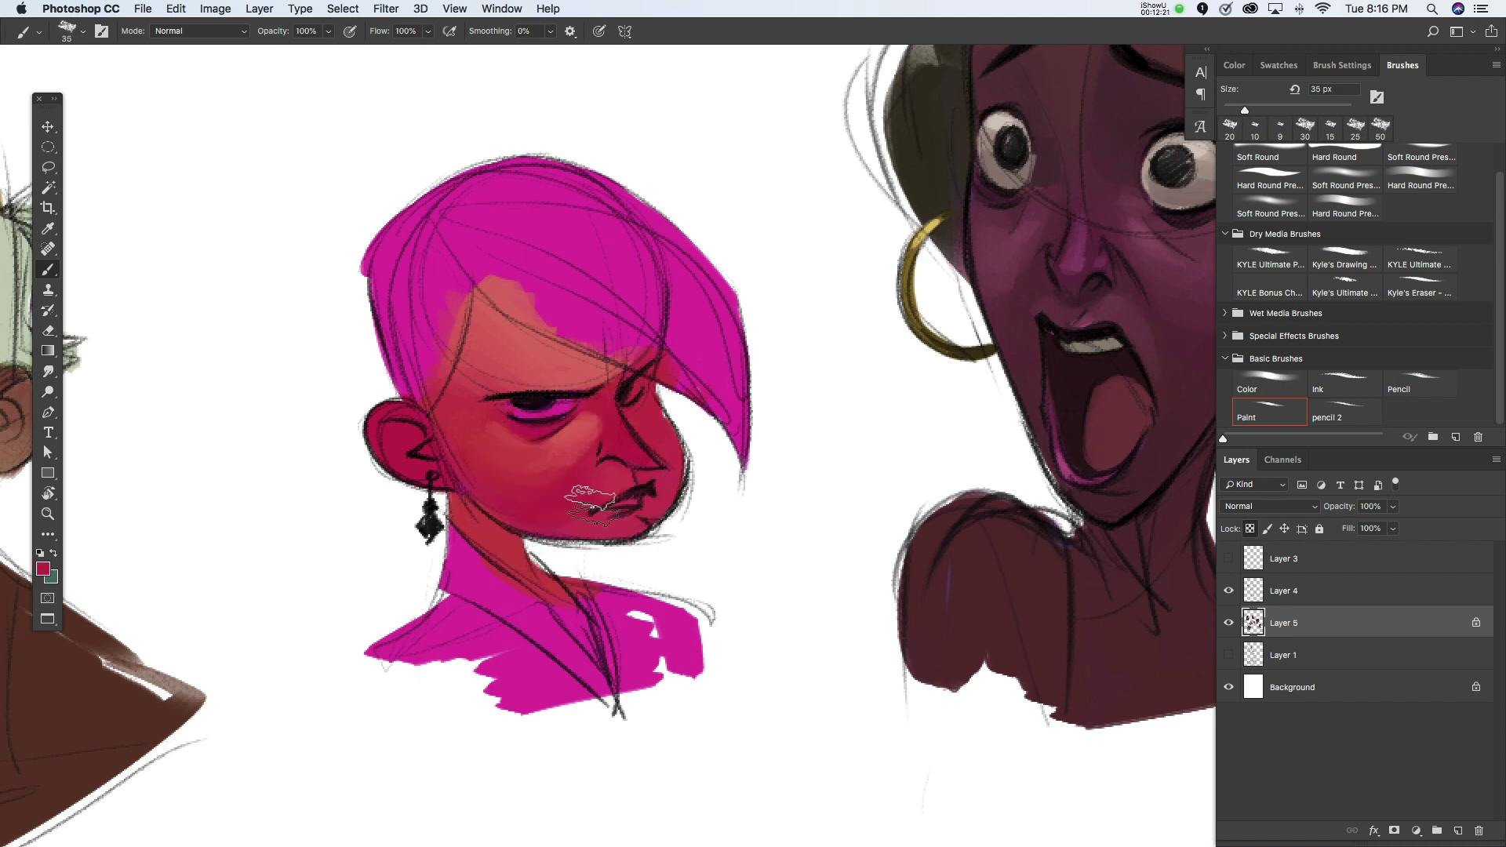
alt+click(543, 484)
alt+click(609, 276)
key(bracketleft)
key(bracketleft)
alt+click(628, 447)
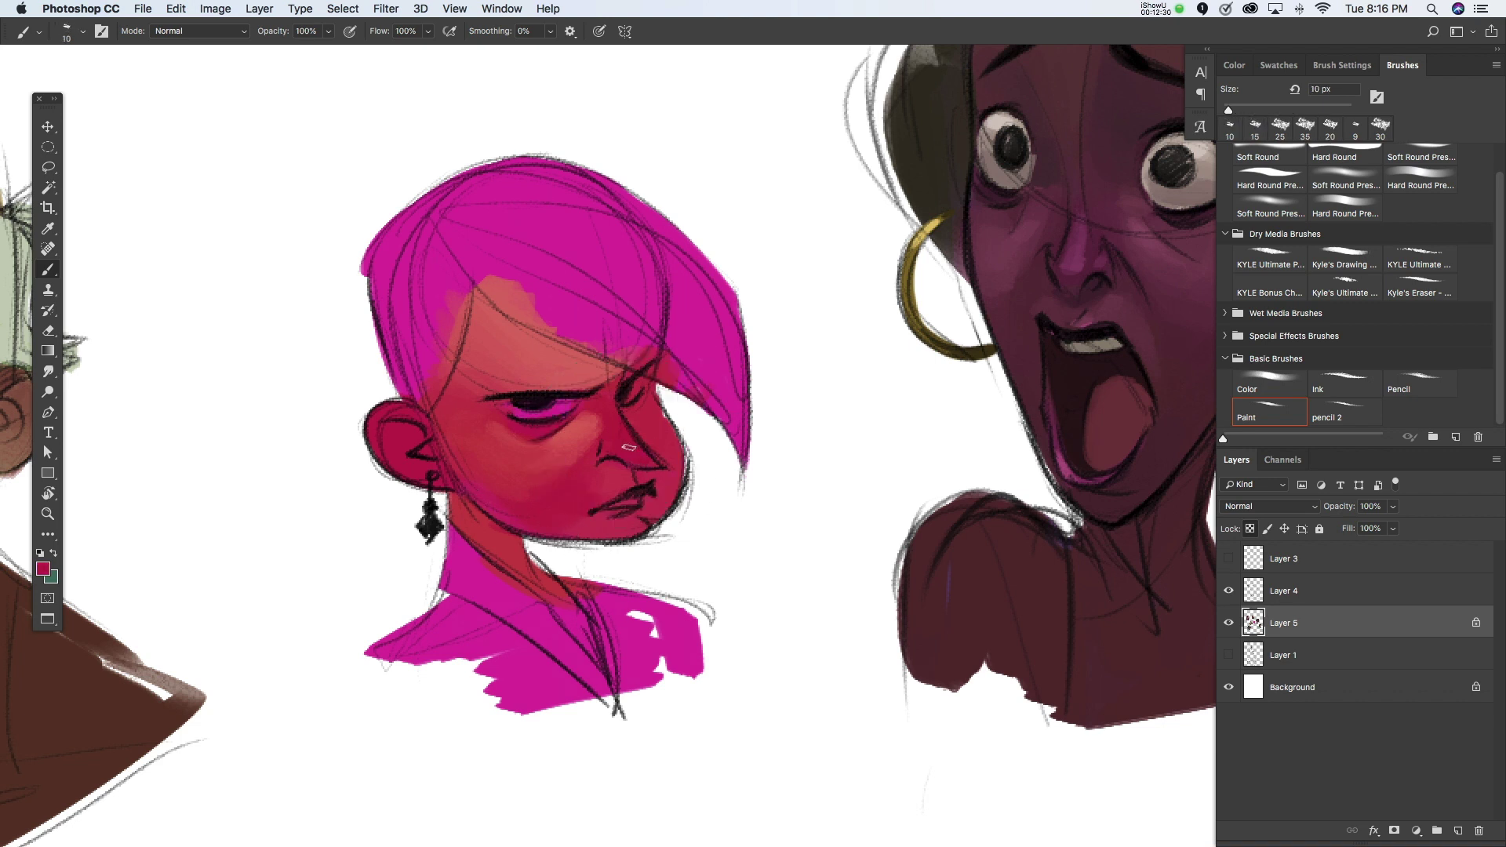
alt+click(594, 416)
alt+click(584, 451)
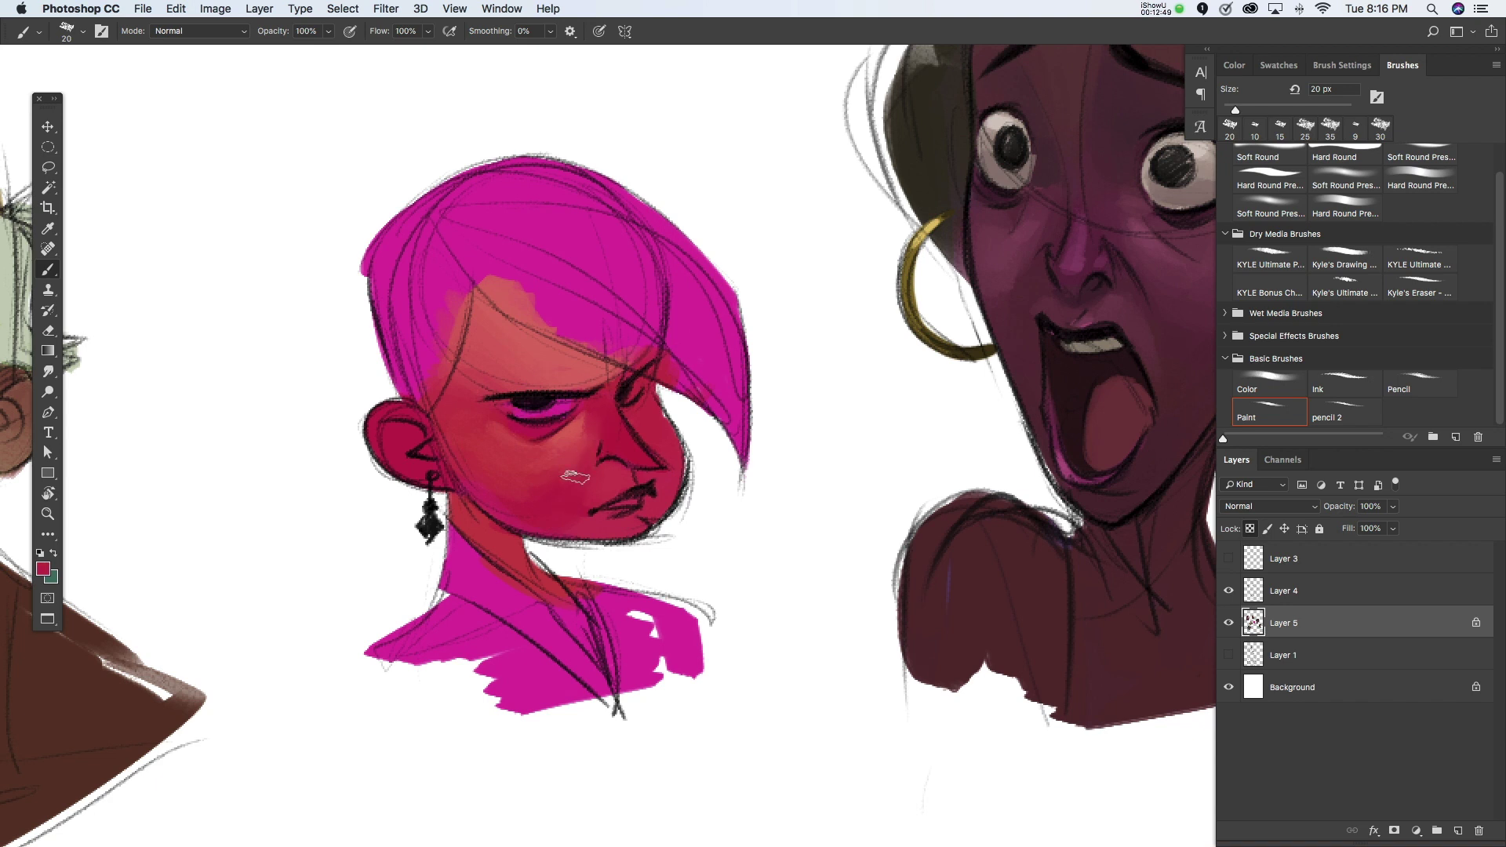
alt+click(545, 444)
Step: Paint dark purple shadows along the cheek, jaw and beside the eye
key(bracketleft)
key(bracketleft)
click(43, 570)
click(1139, 302)
drag(625, 407, 674, 496)
key(bracketright)
key(bracketright)
click(43, 569)
click(878, 424)
click(1139, 303)
mouse_move(628, 369)
mouse_down()
mouse_move(675, 478)
mouse_move(681, 441)
mouse_up()
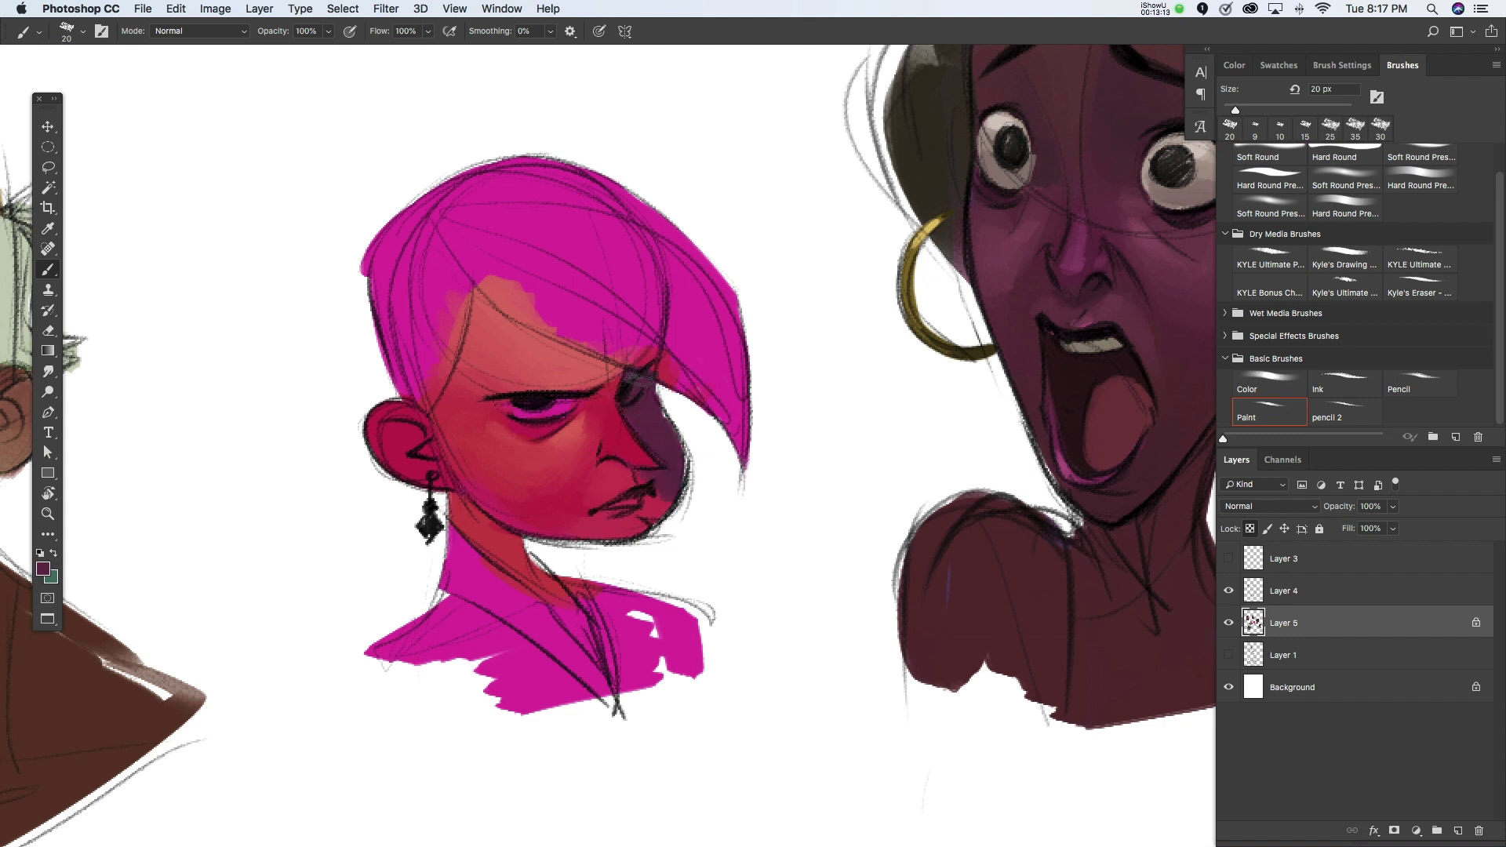
Step: Brush dark purple shadow across the forehead under the hair with an 8–10 px brush
scroll(549, 392, up, 2)
key(bracketleft)
key(bracketleft)
key(bracketleft)
drag(459, 310, 608, 408)
drag(490, 338, 612, 412)
drag(535, 366, 604, 399)
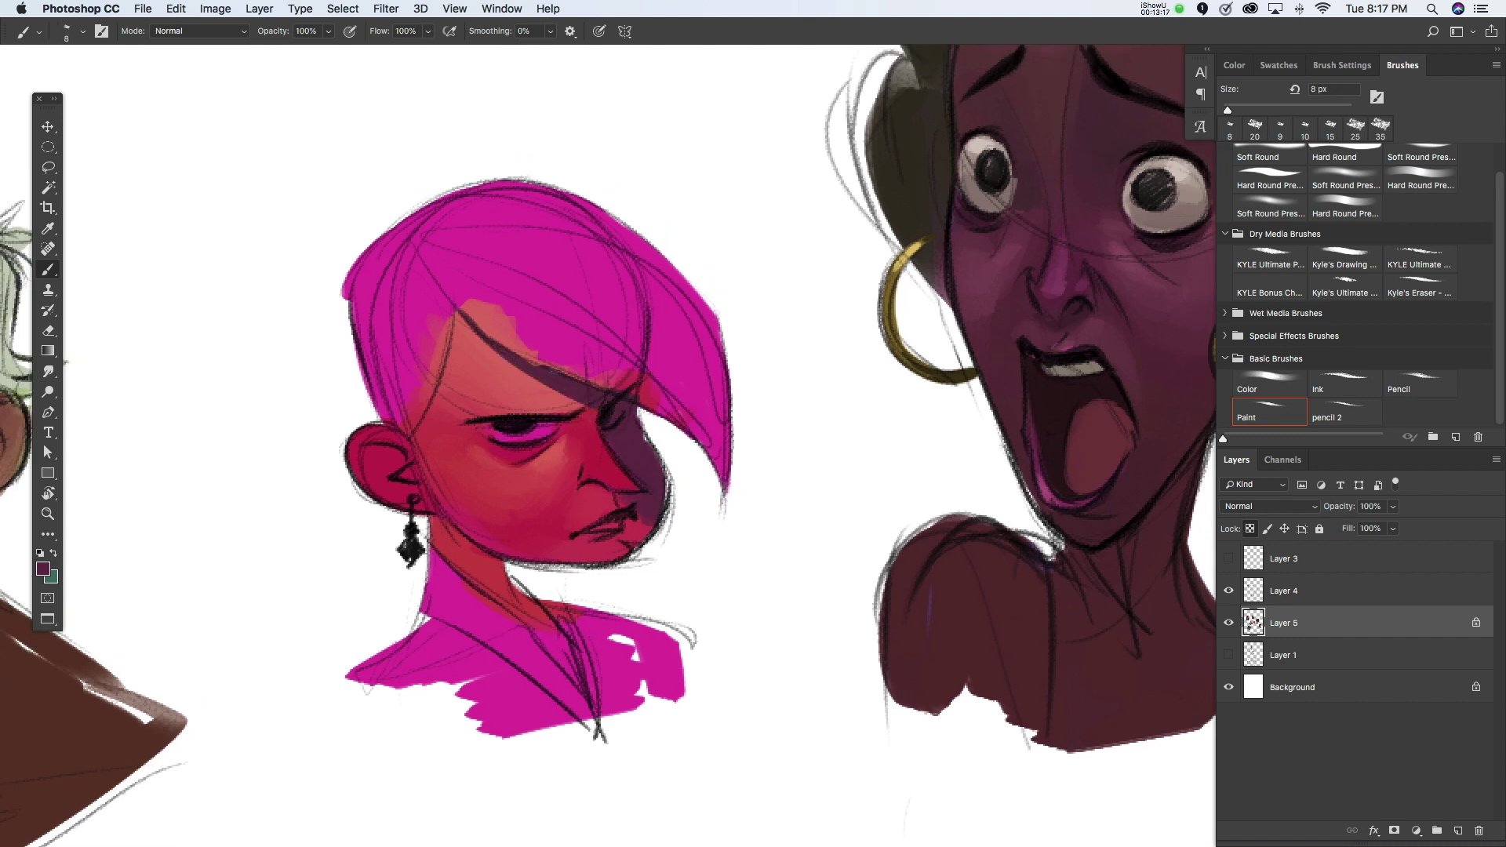
scroll(549, 393, down, 2)
key(bracketright)
drag(392, 247, 483, 304)
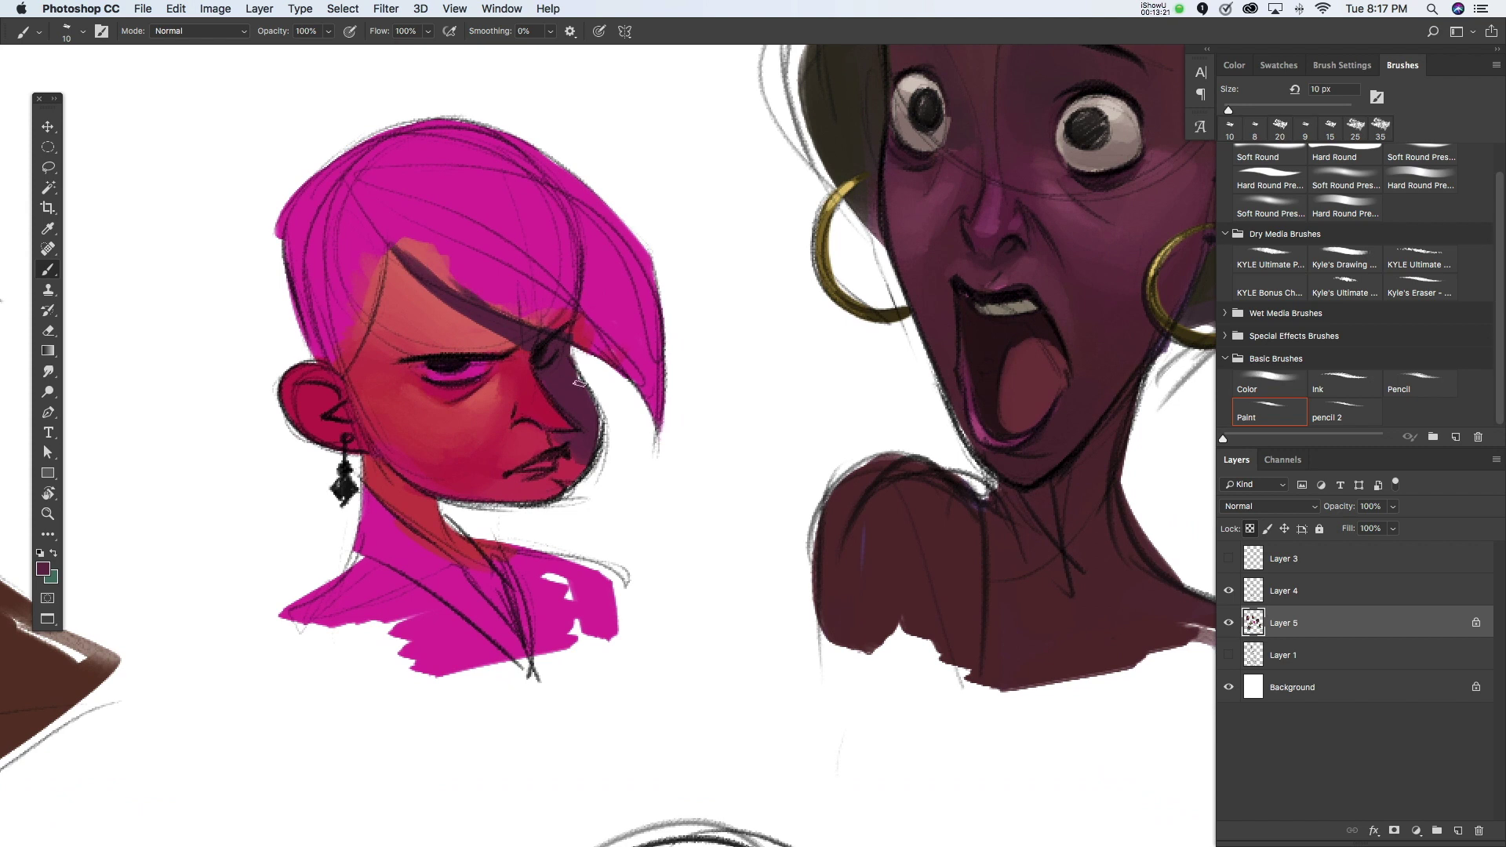
Step: Sample a face colour, resize the brush, and choose a tan paint colour
alt+click(578, 445)
key(bracketright)
key(bracketright)
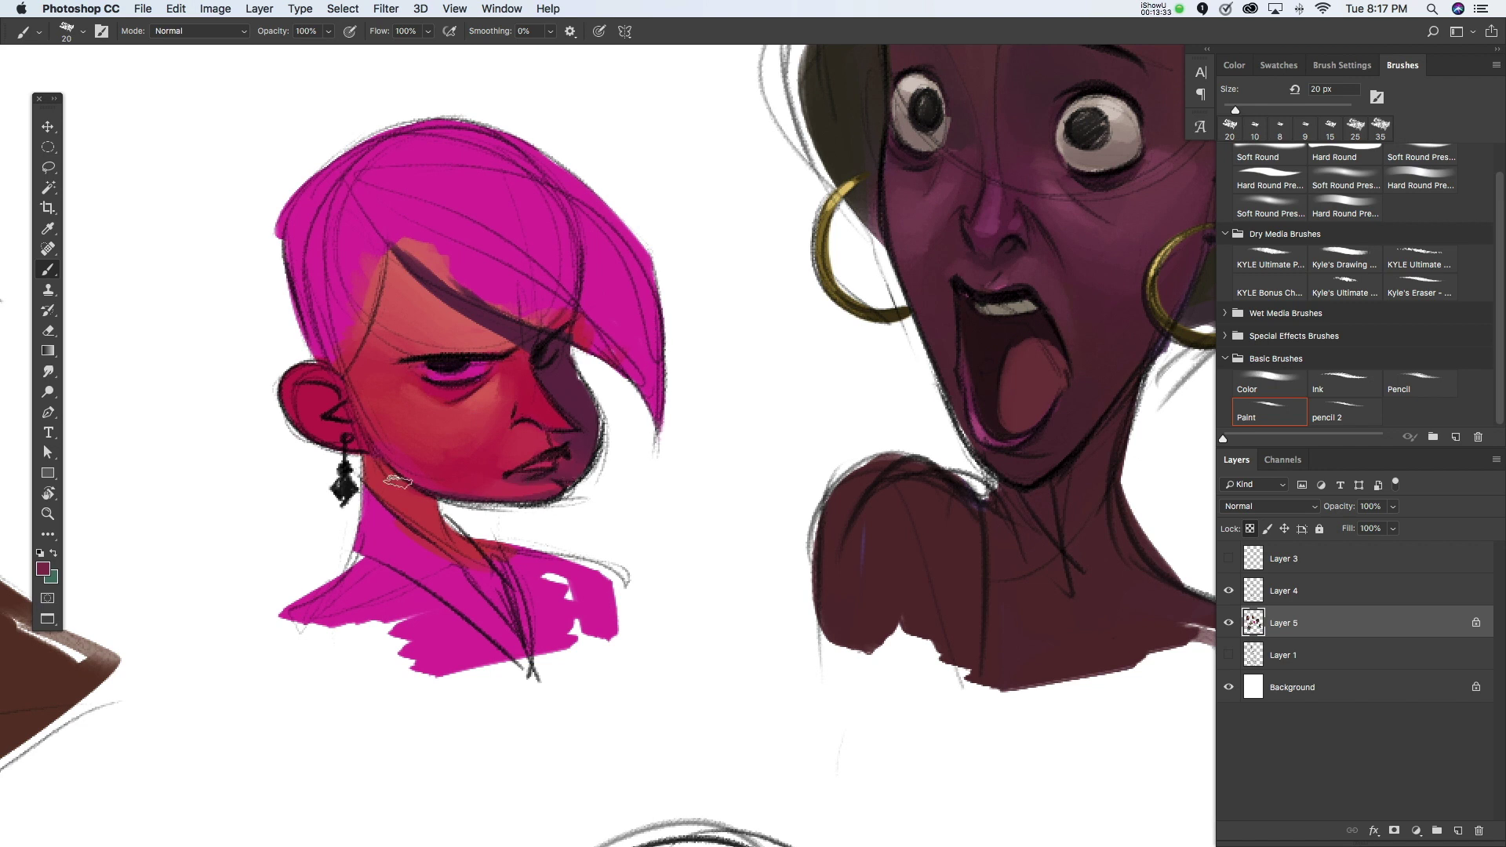
key(bracketright)
drag(681, 539, 647, 517)
key(bracketleft)
key(bracketleft)
key(bracketleft)
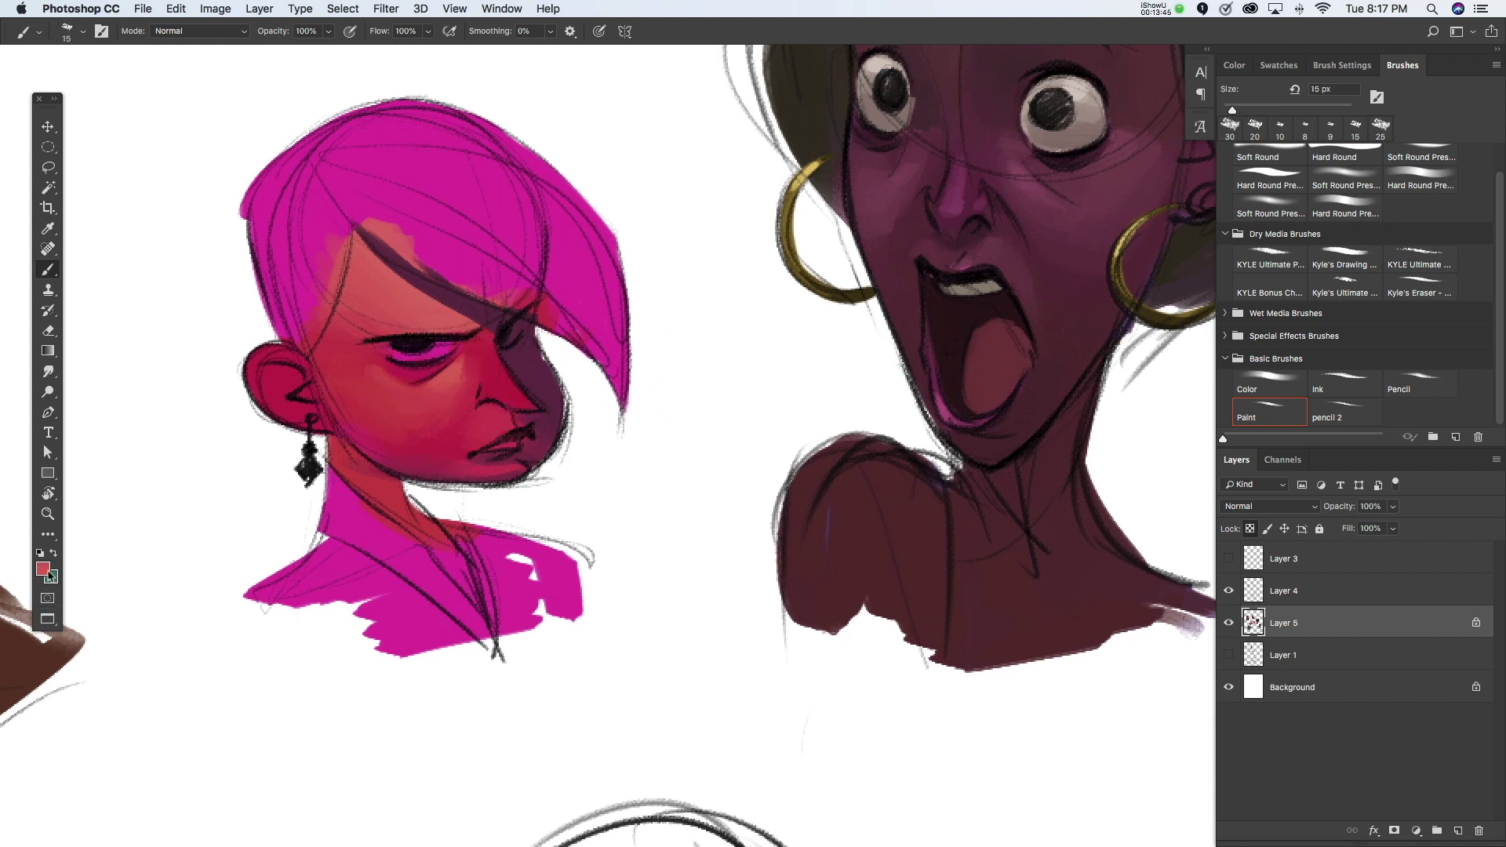
click(45, 570)
click(884, 336)
click(1136, 306)
key(bracketleft)
key(bracketleft)
Step: Paint the eye whites tan, then sample red and dark purple from the face
click(508, 336)
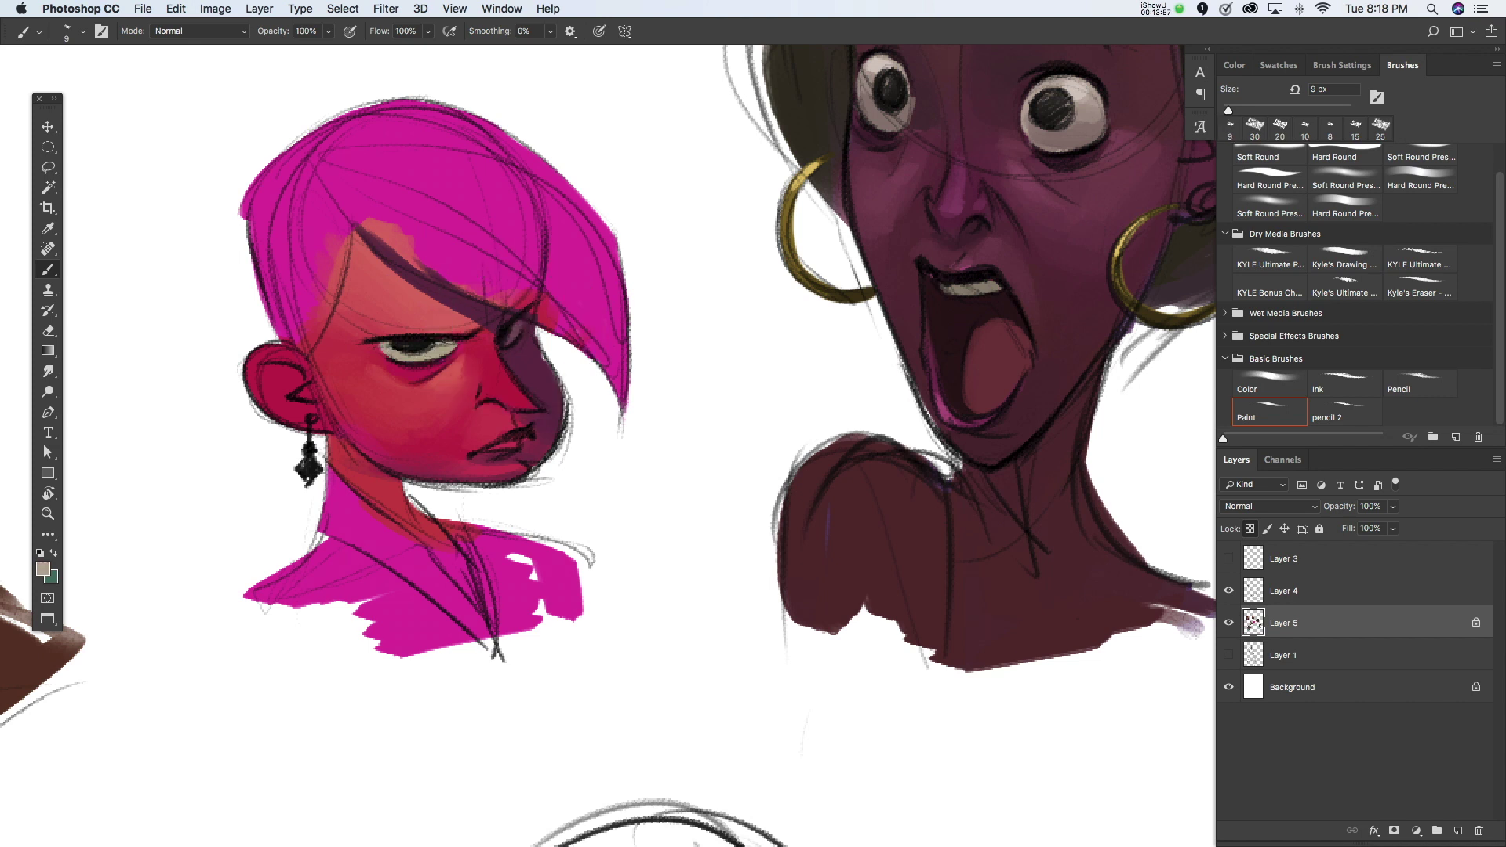
alt+click(437, 306)
key(period)
alt+click(528, 358)
key(comma)
key(period)
key(period)
Step: Pick brighter reds and dab highlights on the nose tip and beside the nose
click(43, 568)
click(899, 338)
key(Return)
click(490, 377)
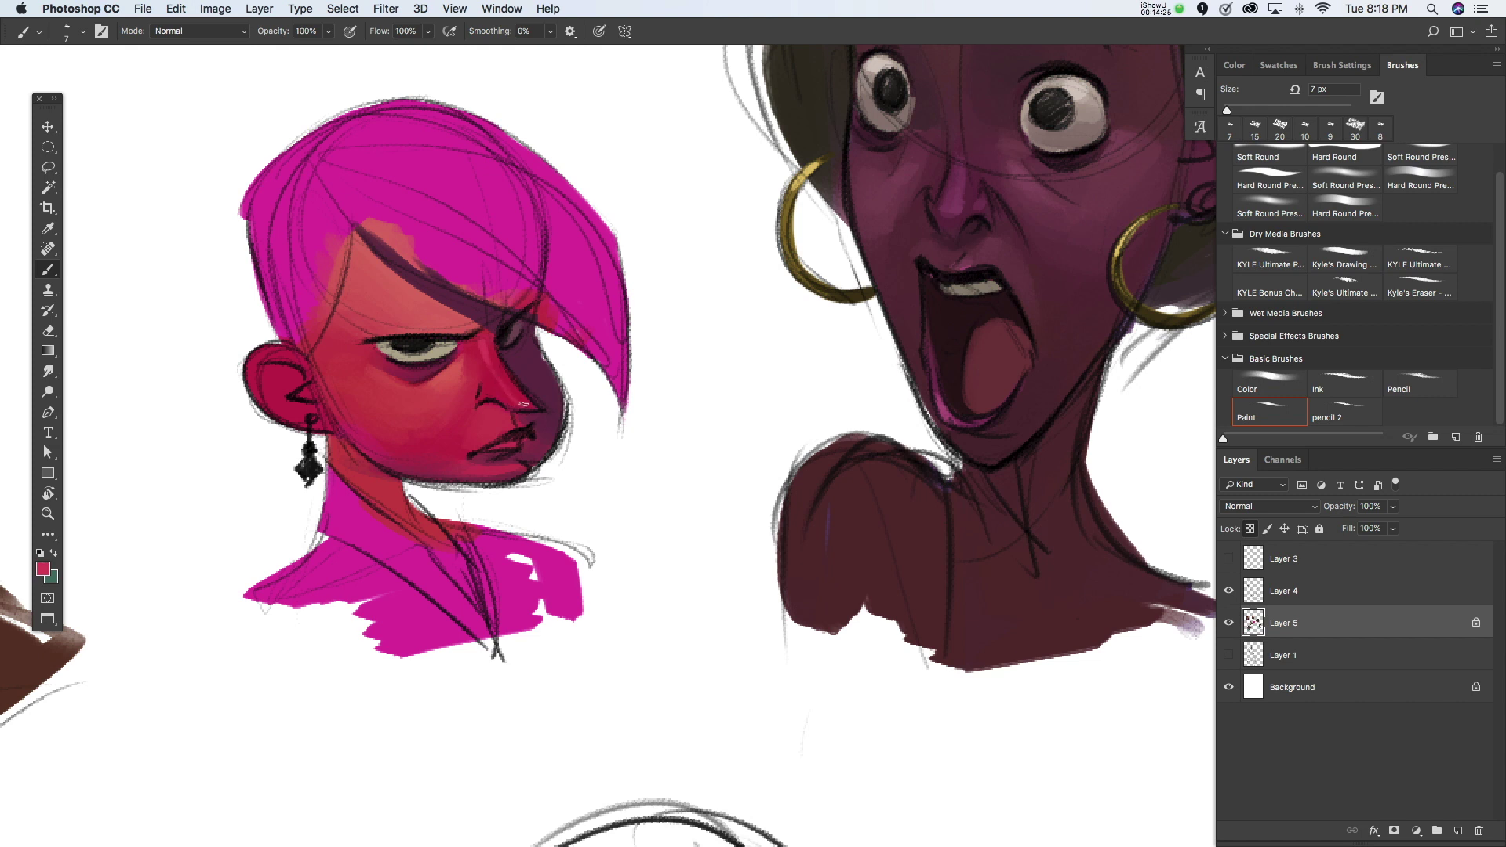
drag(487, 386, 538, 432)
click(43, 569)
click(868, 331)
key(Return)
Step: Sample dark maroon, then lighten the forehead with a light pinkish-red skin-tone stroke
key(bracketright)
key(bracketright)
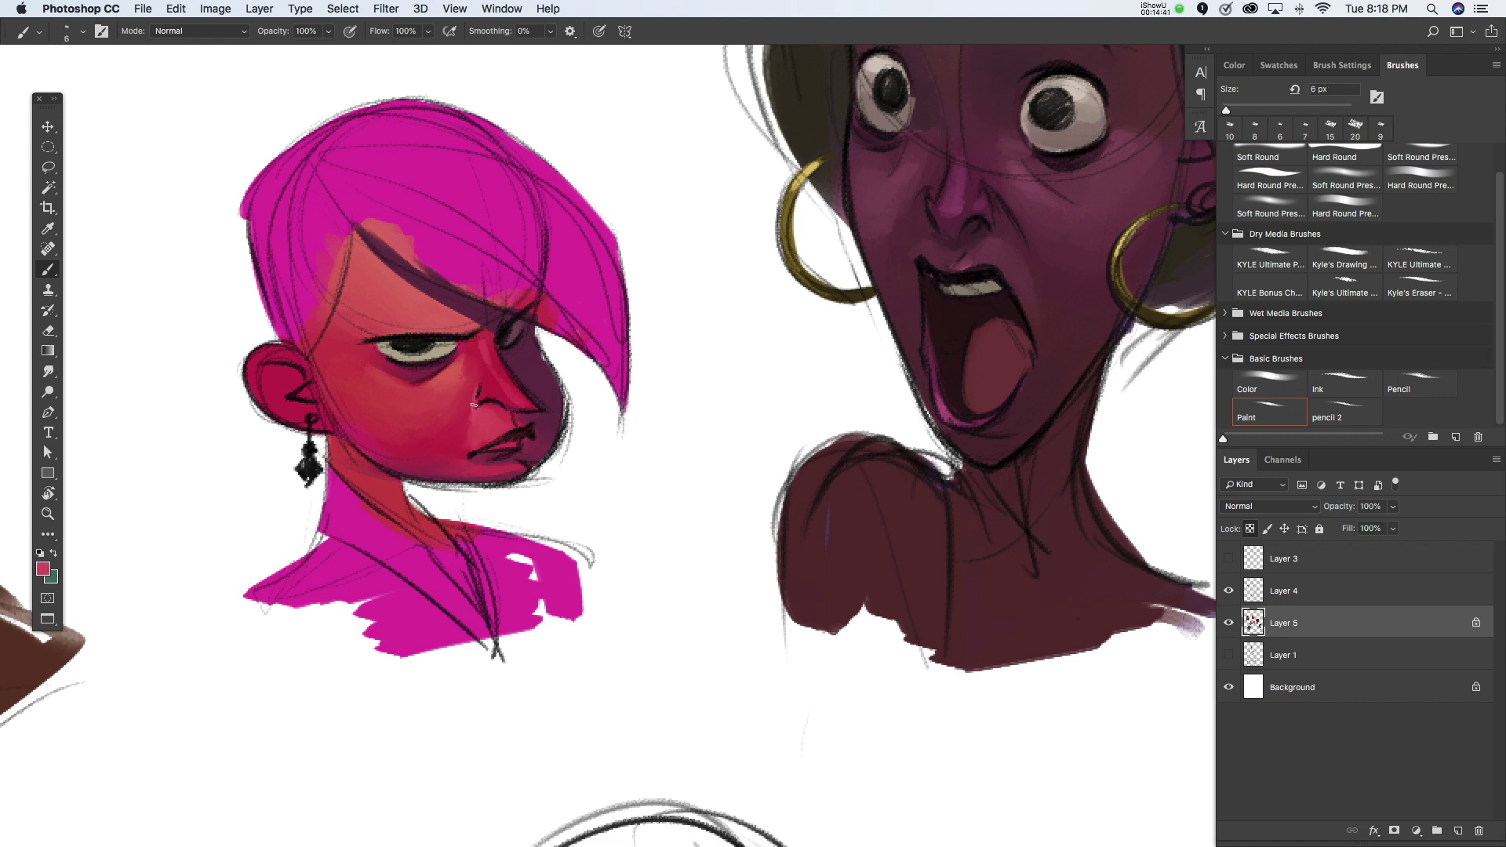
alt+click(517, 419)
drag(623, 497, 626, 499)
key(bracketleft)
key(bracketleft)
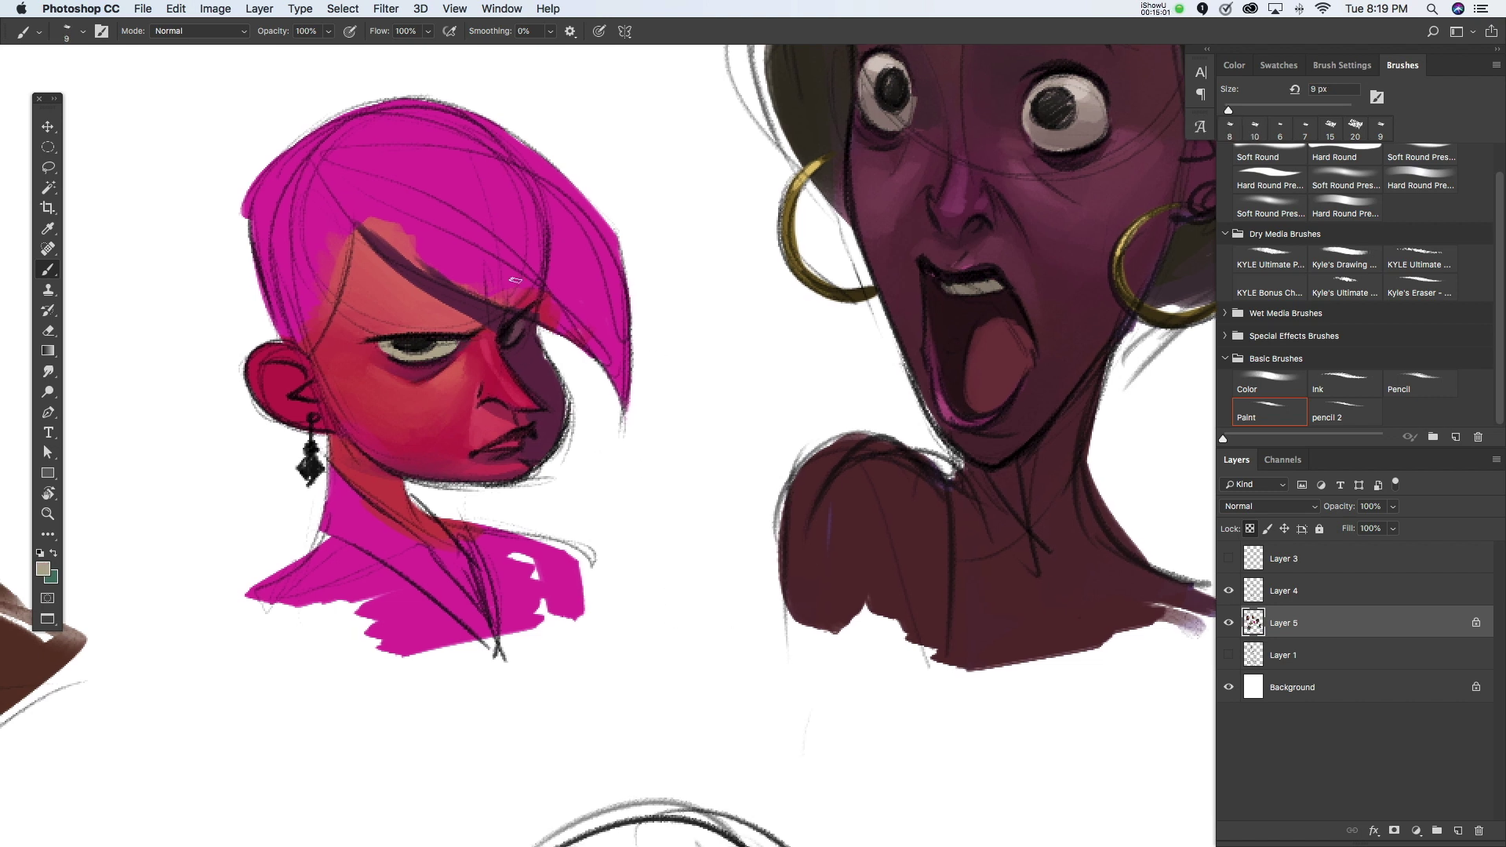
alt+click(359, 336)
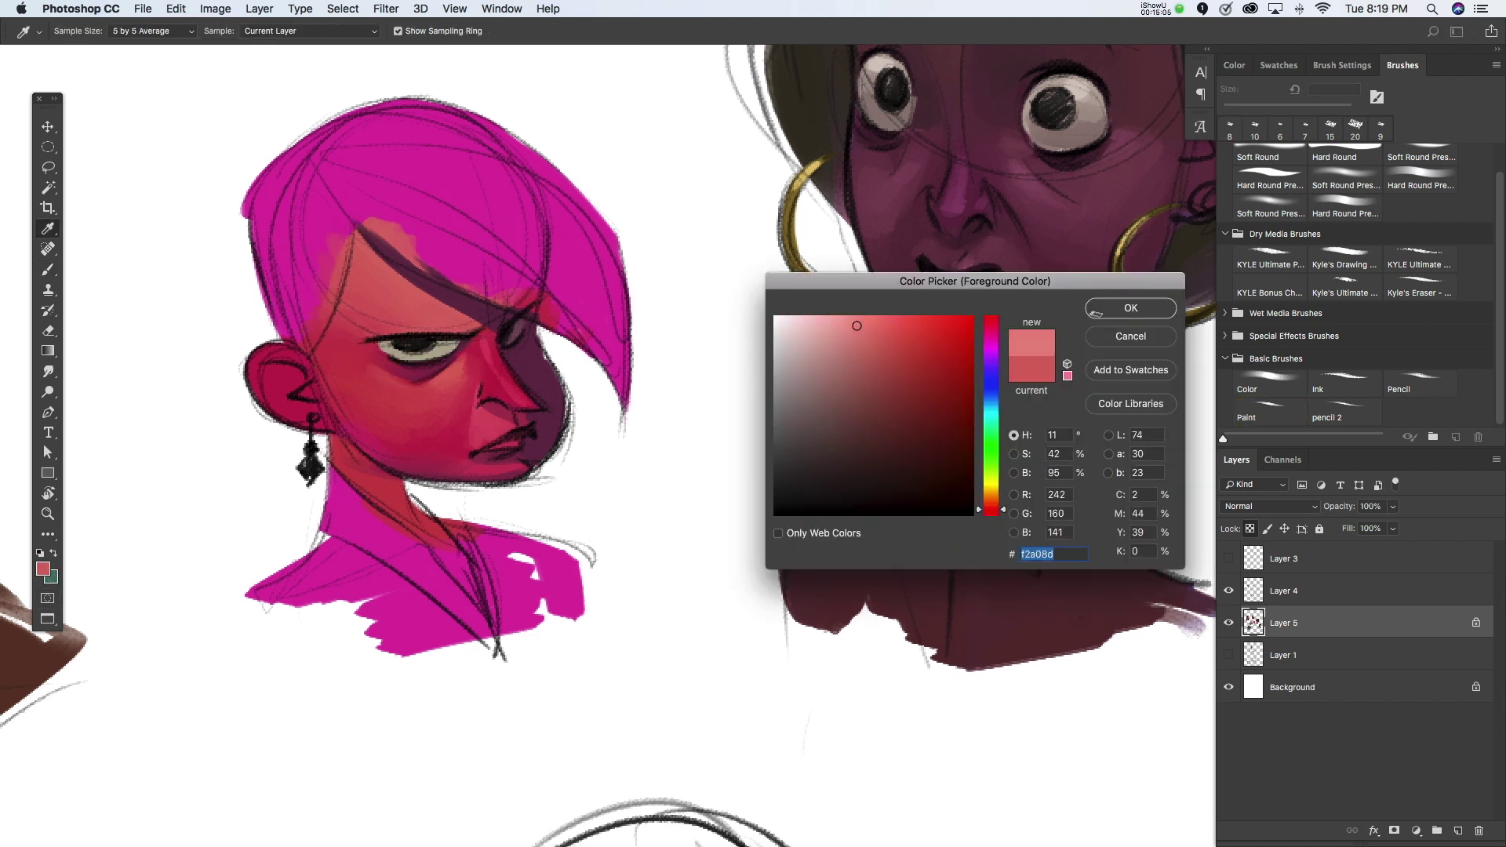
click(1108, 310)
drag(365, 267, 399, 284)
Step: Resize the brush between 7, 15 and 25 px, settling on 15 px
key(bracketright)
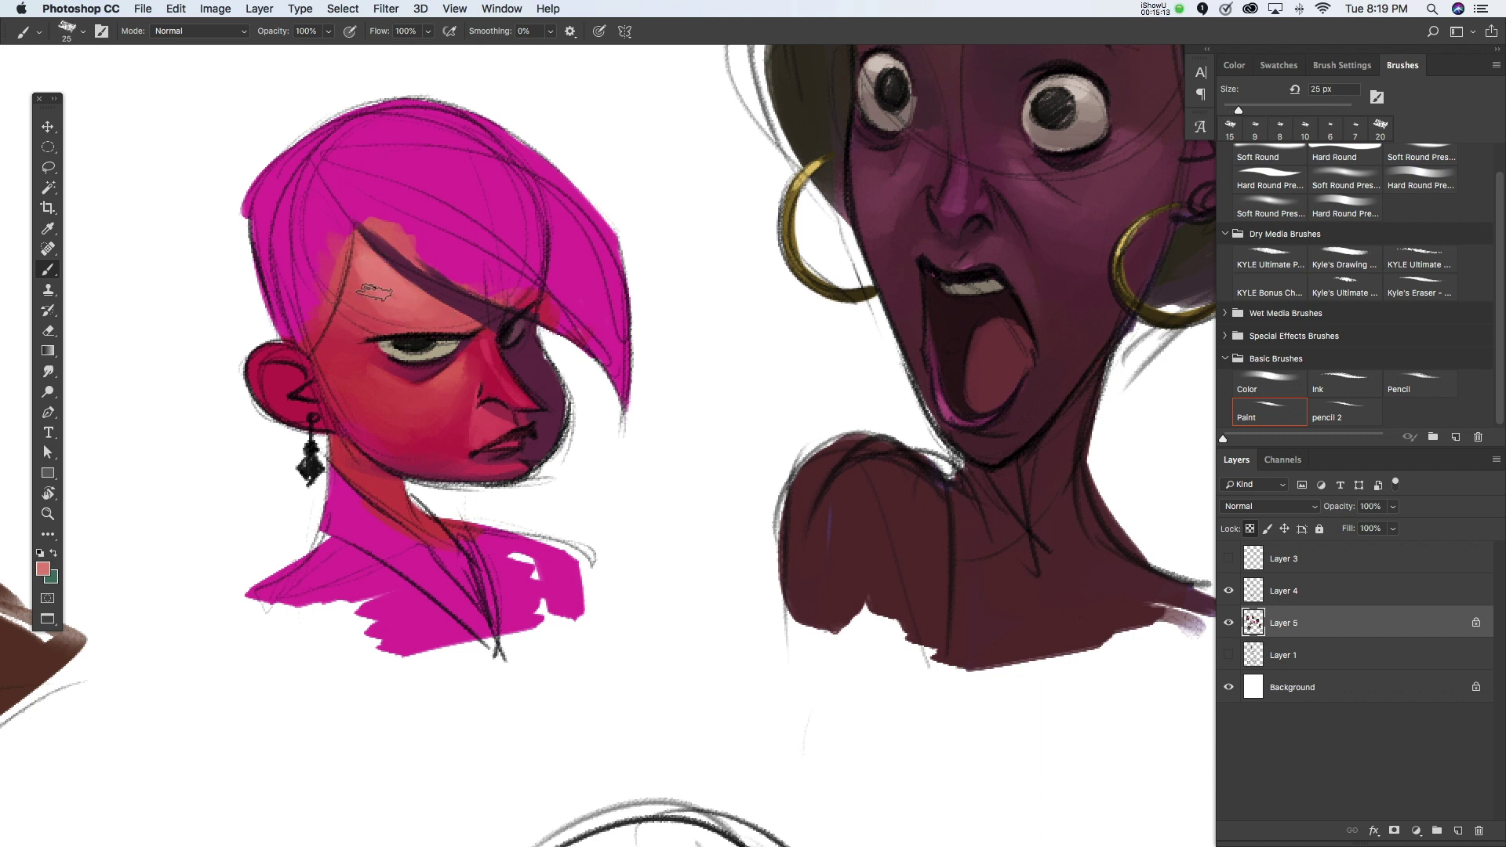
drag(376, 273, 345, 273)
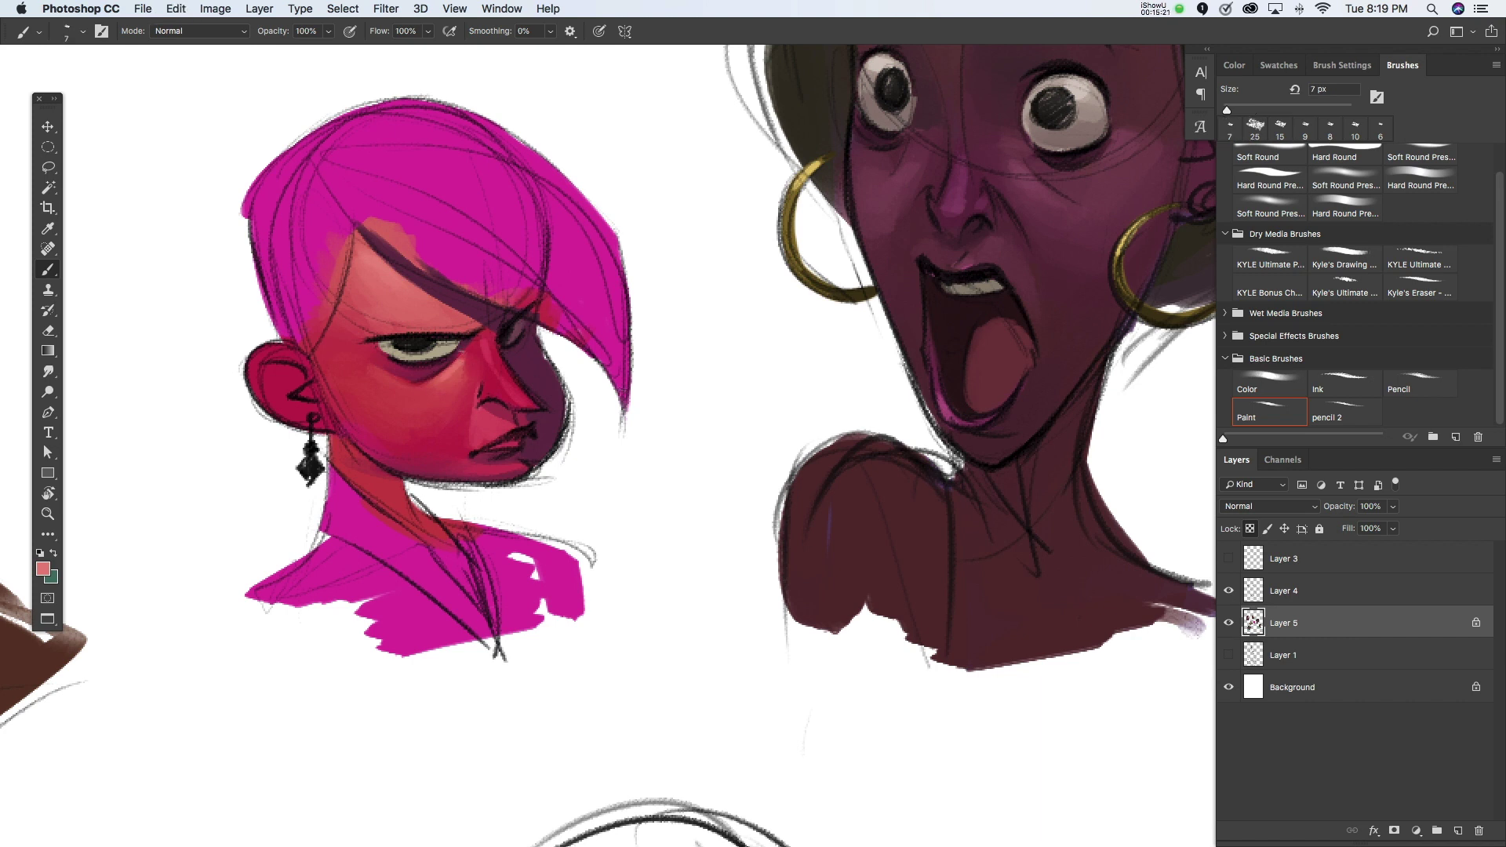
drag(375, 378, 359, 365)
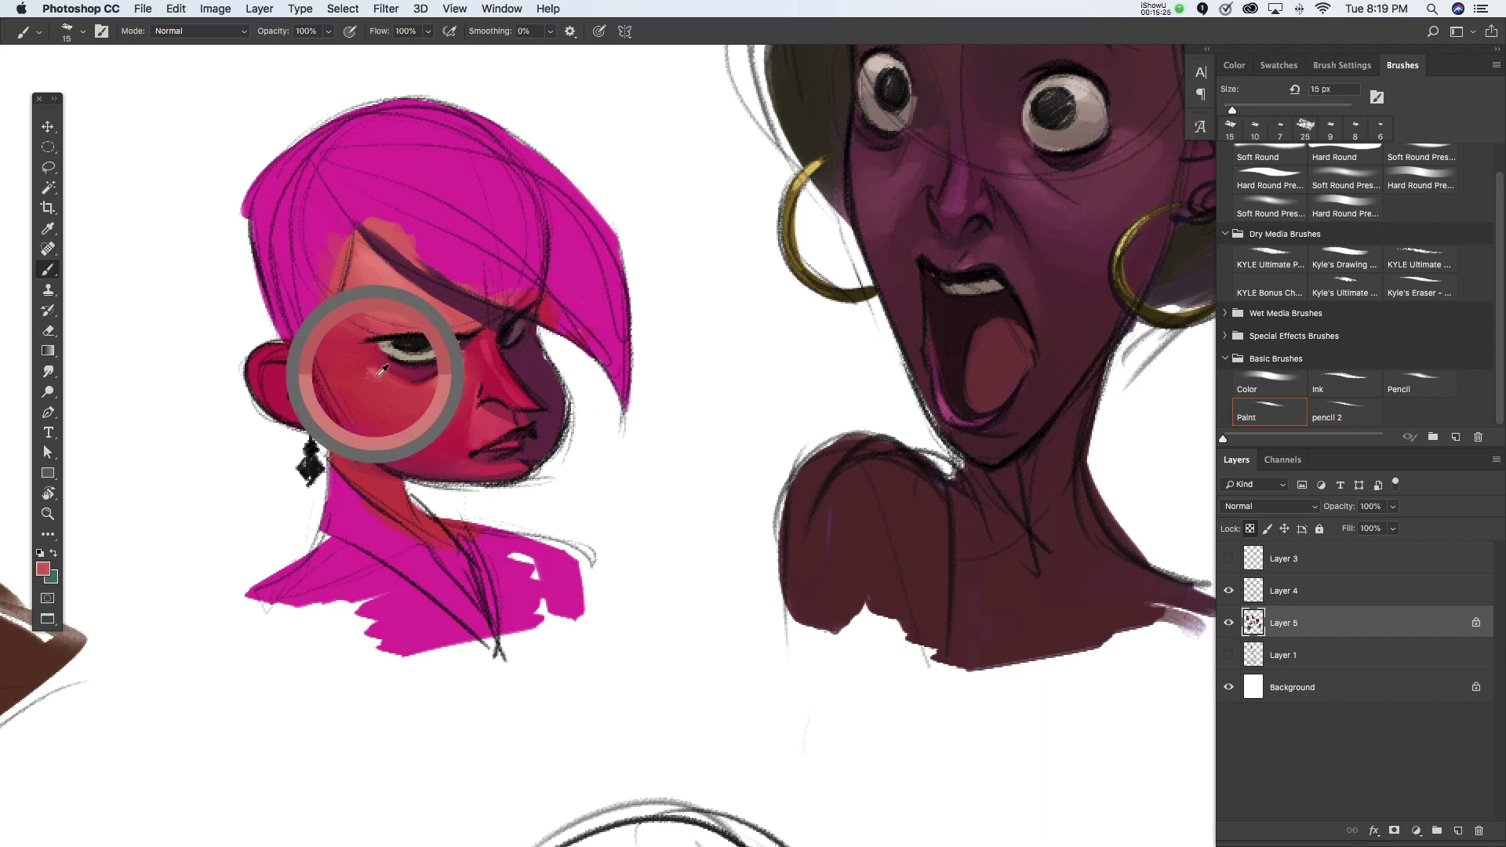
drag(368, 386, 352, 348)
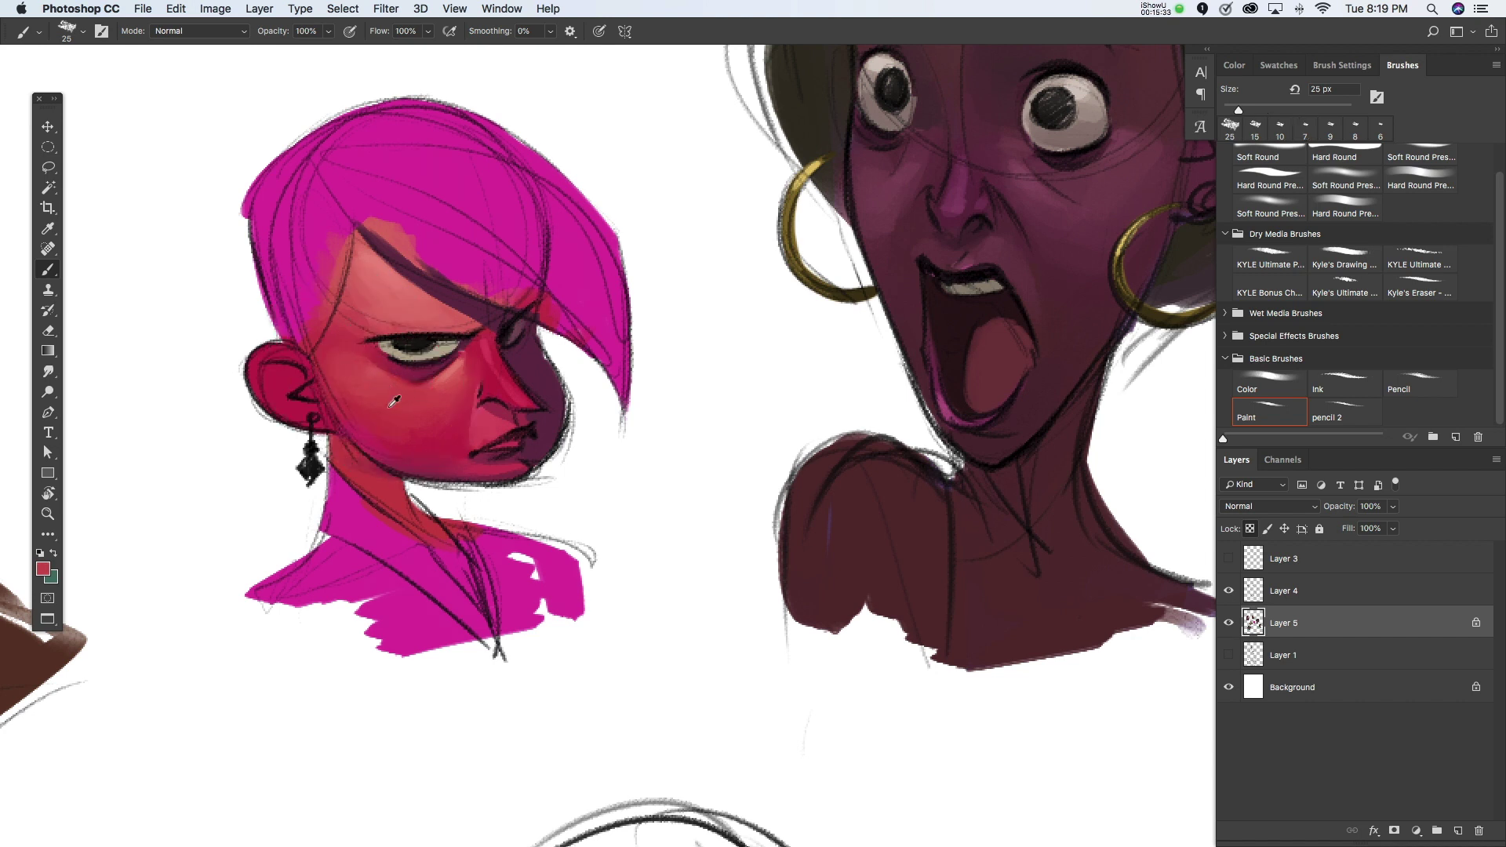
key(bracketleft)
drag(737, 584, 694, 580)
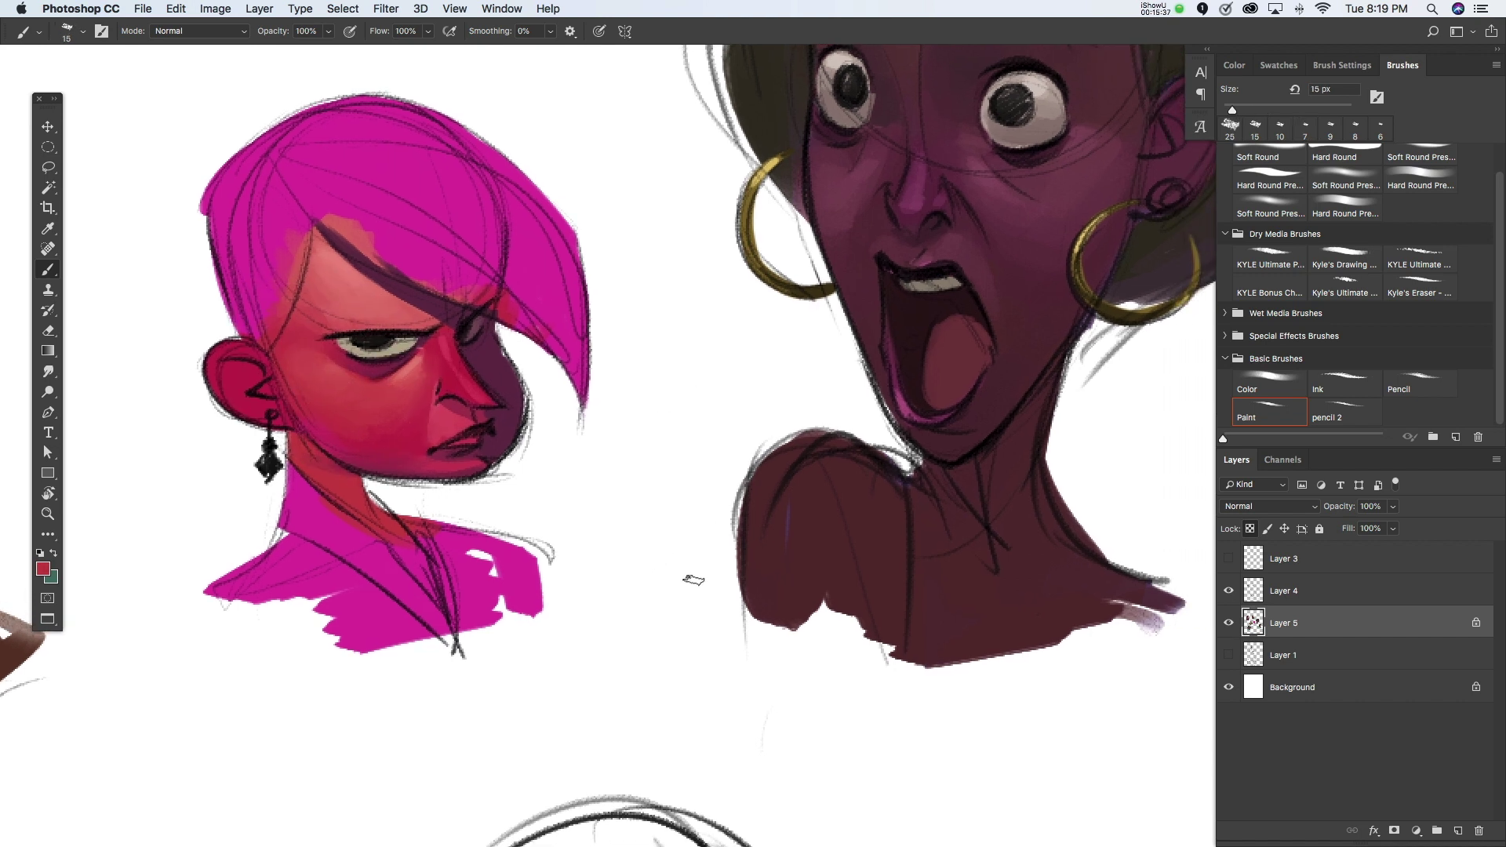
Step: Add a short stroke on the ear and dark purple shadow strokes on the face
drag(272, 409, 240, 400)
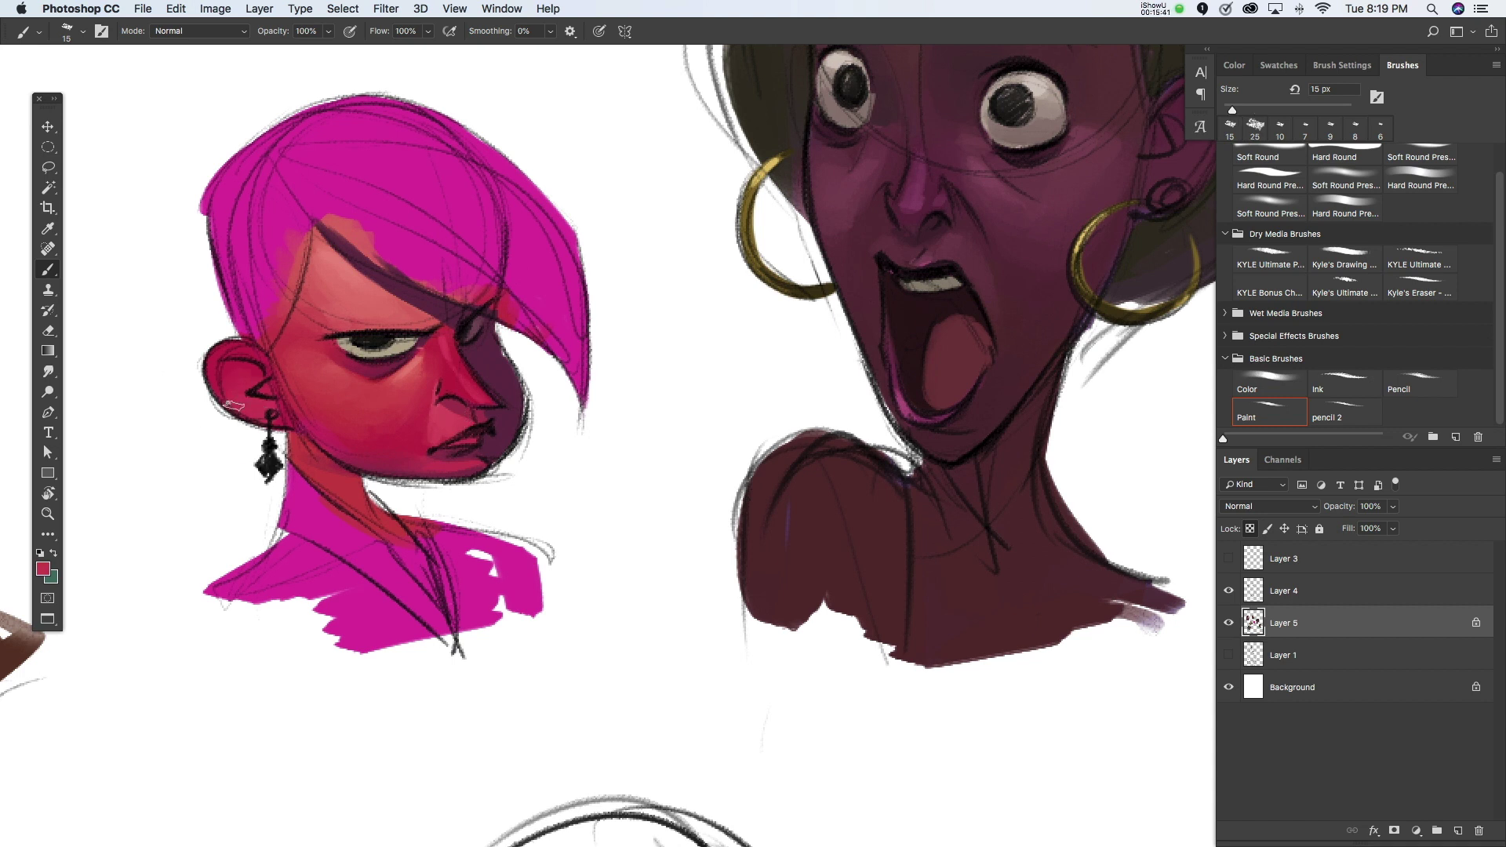
alt+click(518, 375)
key(bracketleft)
key(bracketleft)
drag(506, 353, 518, 401)
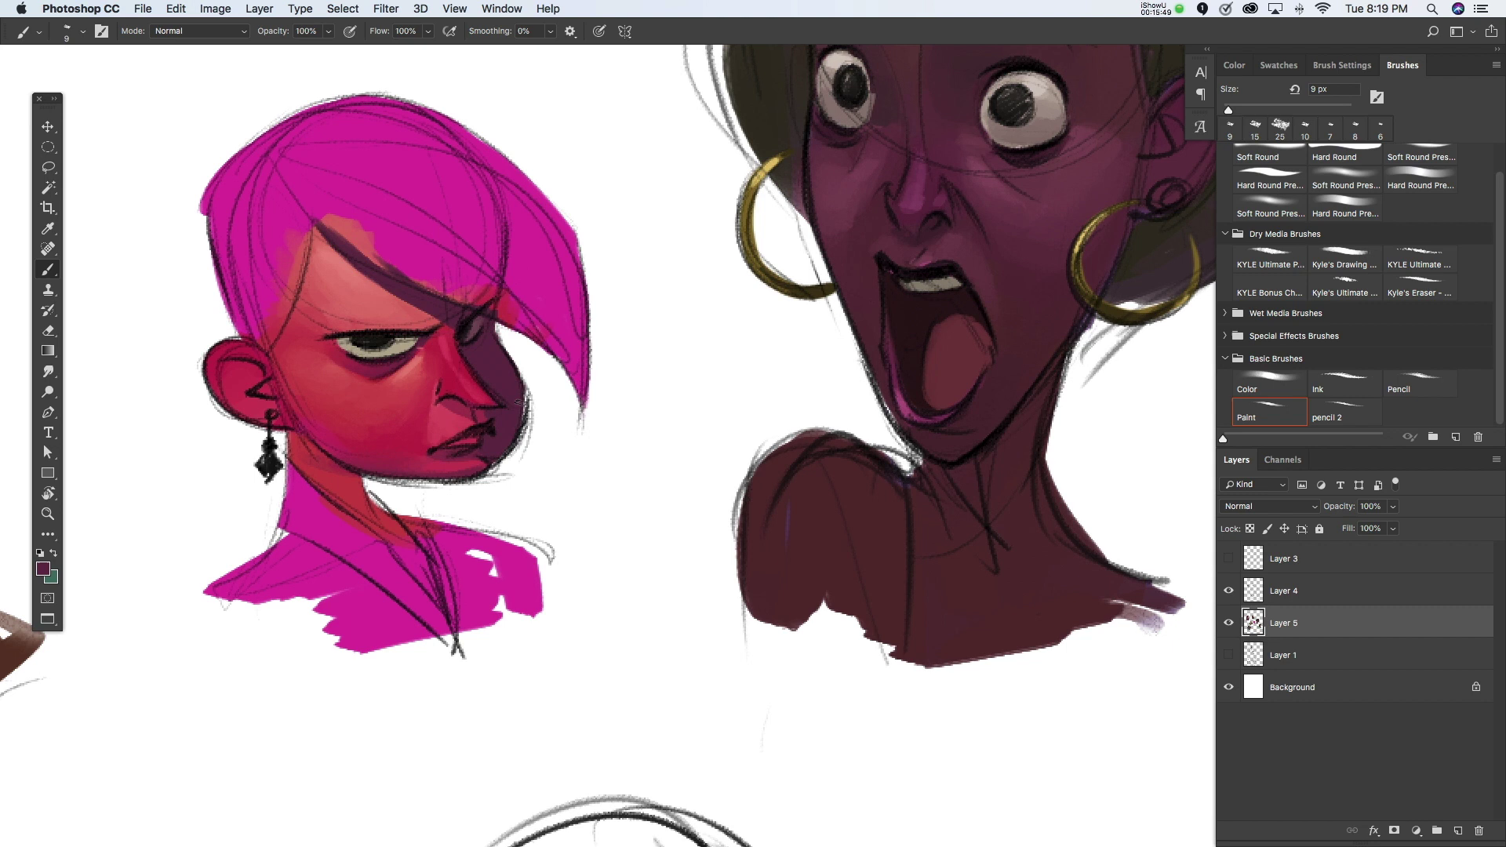
alt+click(476, 411)
Step: Set a 20 px brush and choose a darker red foreground colour
click(1250, 528)
key(bracketright)
key(bracketright)
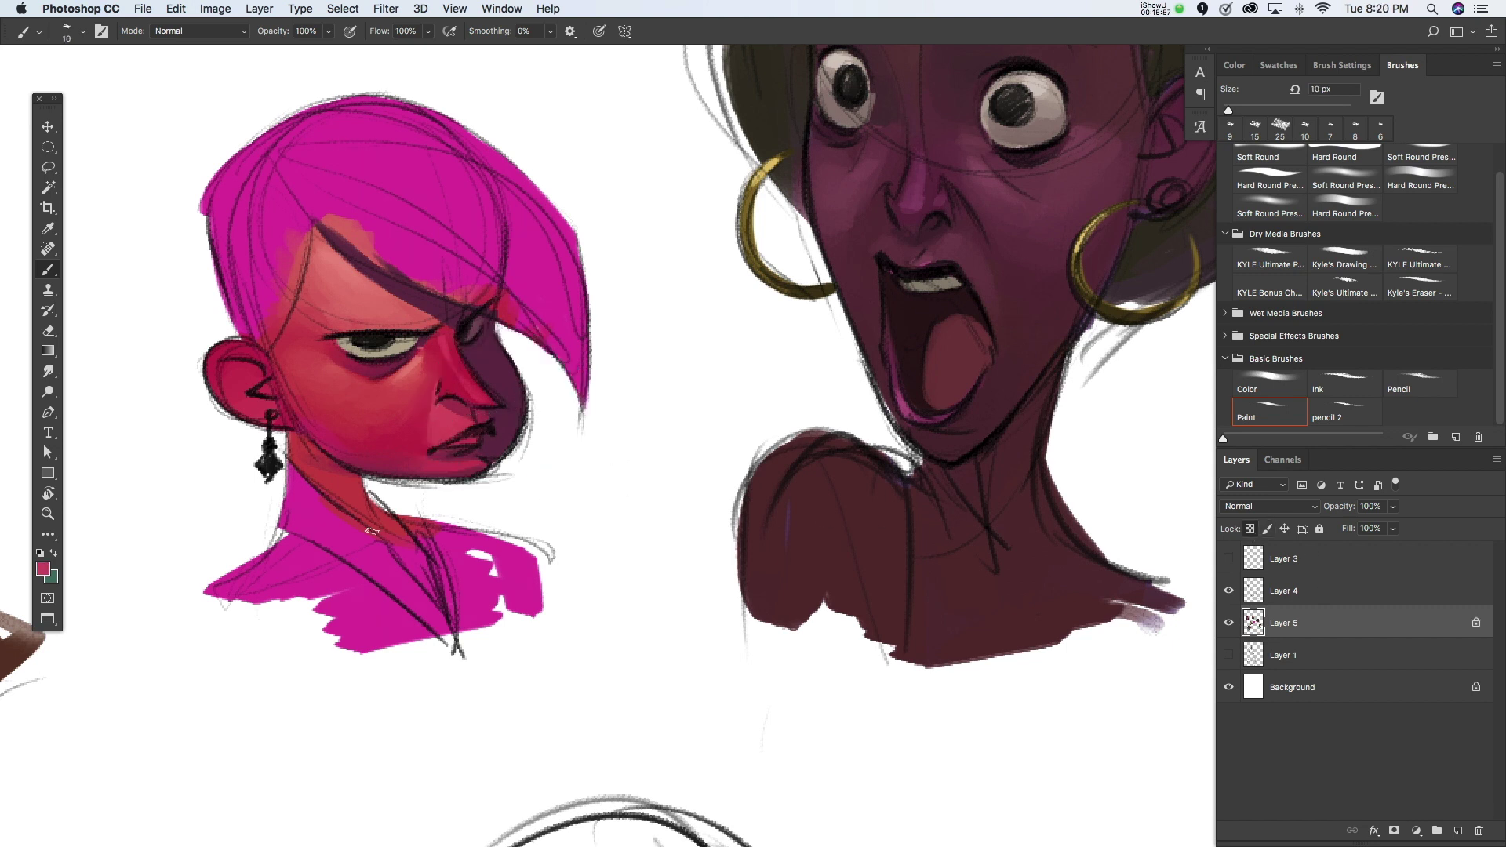
scroll(375, 534, up, 2)
click(43, 569)
click(934, 408)
key(Return)
Step: Cover the magenta hair in dark red with broad 35 px strokes
mouse_move(263, 176)
mouse_down()
mouse_move(318, 250)
mouse_move(577, 438)
mouse_up()
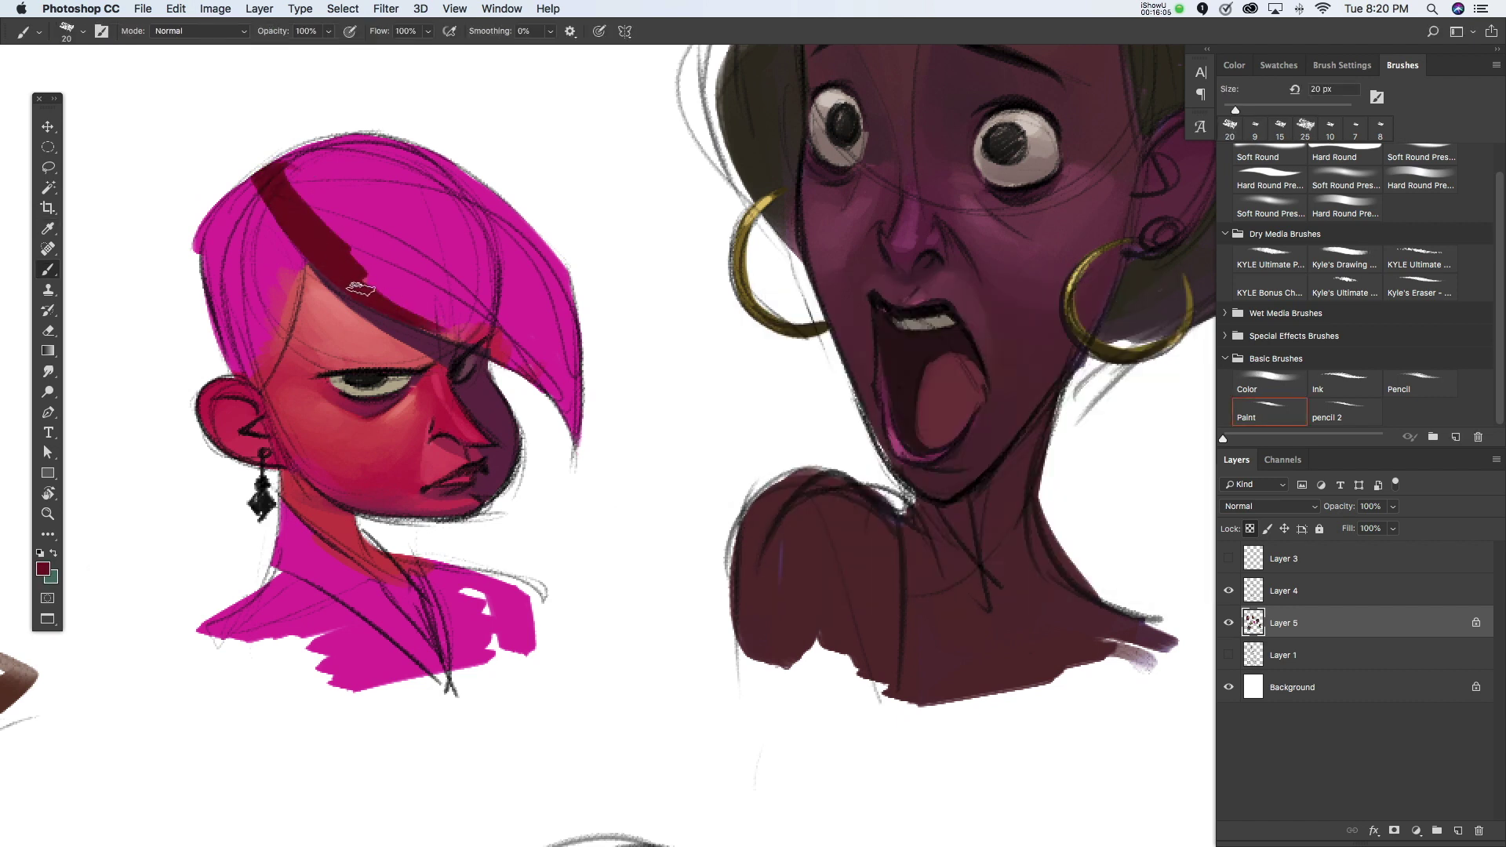
drag(302, 235, 270, 345)
drag(291, 261, 236, 368)
drag(267, 184, 259, 329)
key(bracketleft)
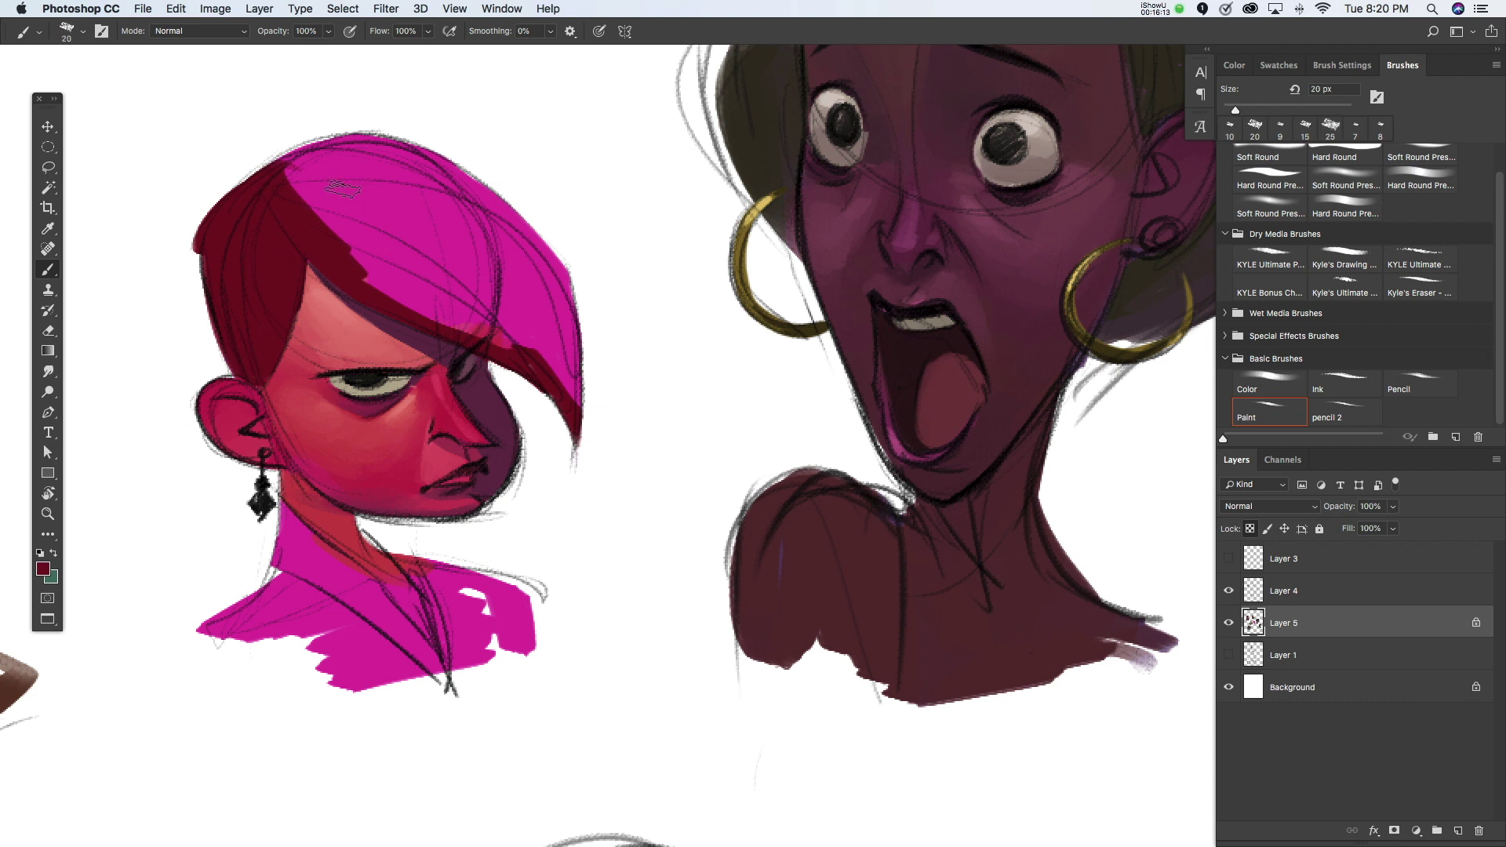
key(bracketright)
key(bracketright)
key(bracketright)
drag(266, 141, 440, 313)
drag(330, 204, 549, 346)
mouse_move(408, 149)
mouse_down()
mouse_move(576, 369)
mouse_move(568, 388)
mouse_up()
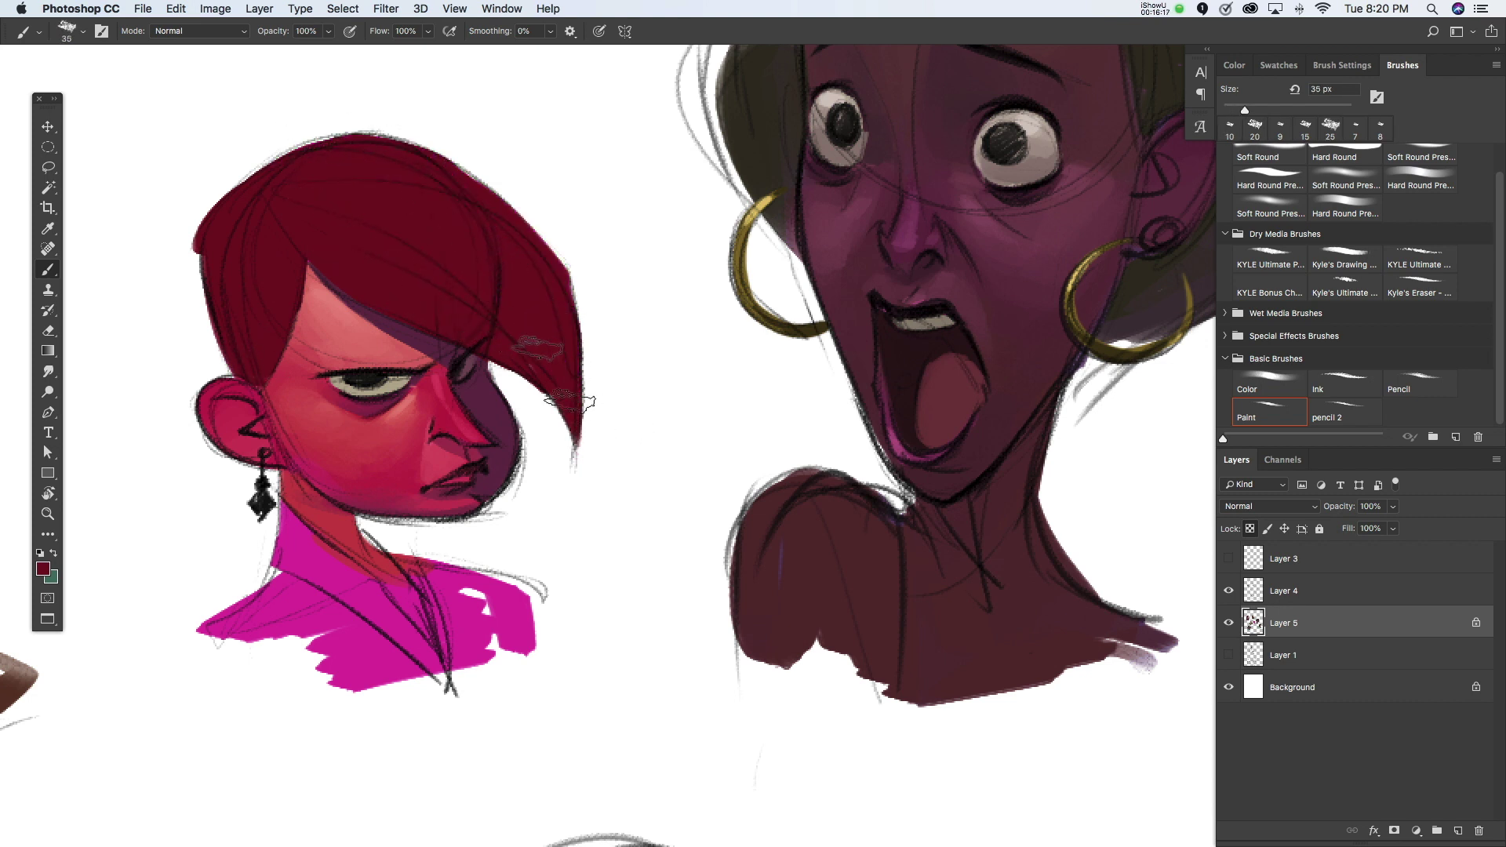
Step: Paint brighter and lighter red highlights across the hair top and left side
click(43, 568)
drag(933, 408, 890, 350)
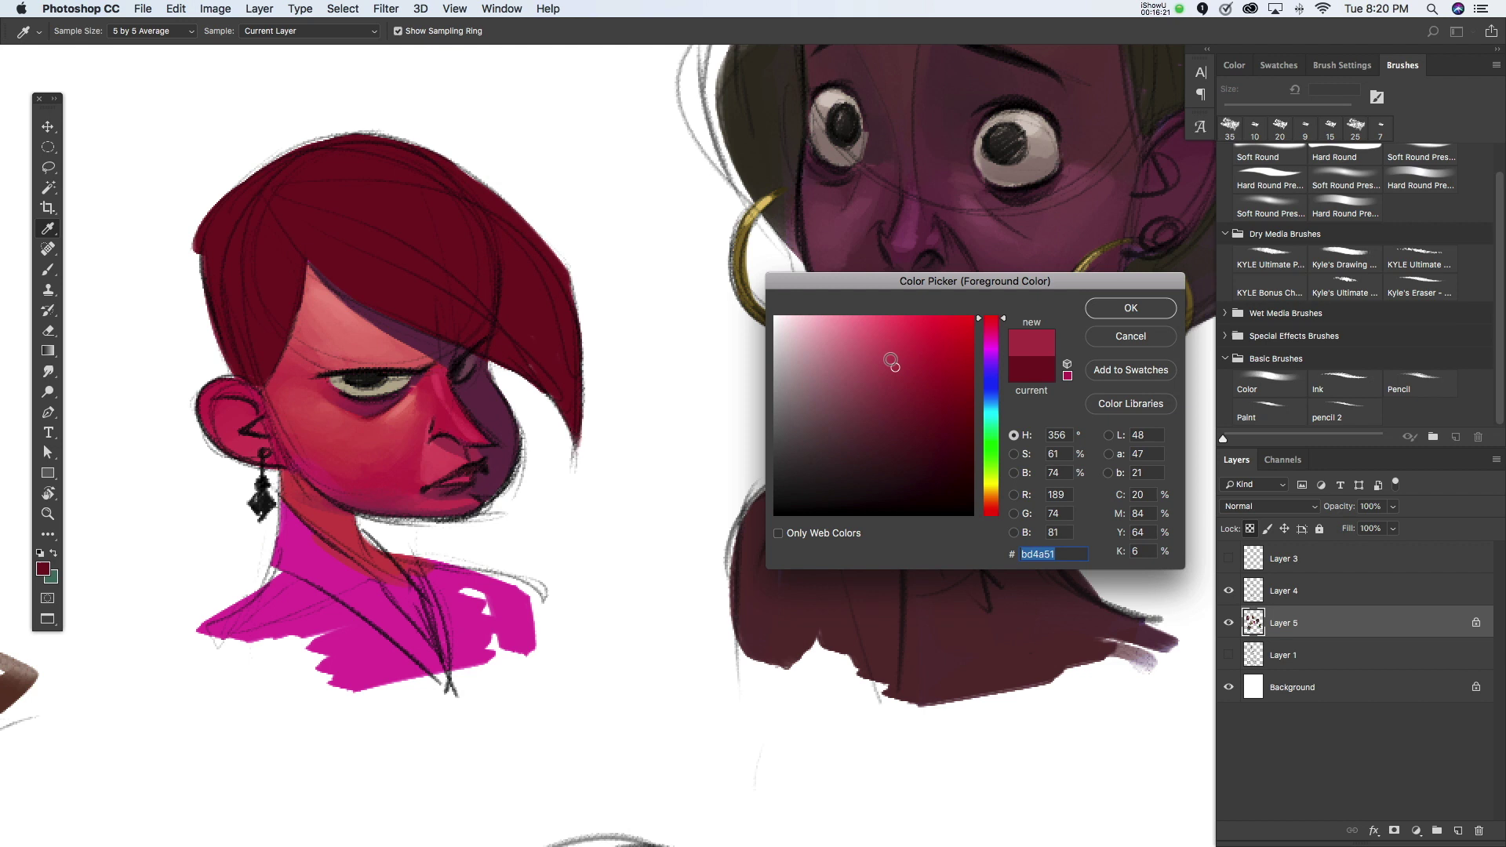
click(1122, 310)
key(bracketright)
mouse_move(305, 174)
mouse_down()
mouse_move(377, 188)
mouse_move(377, 267)
mouse_move(392, 205)
mouse_up()
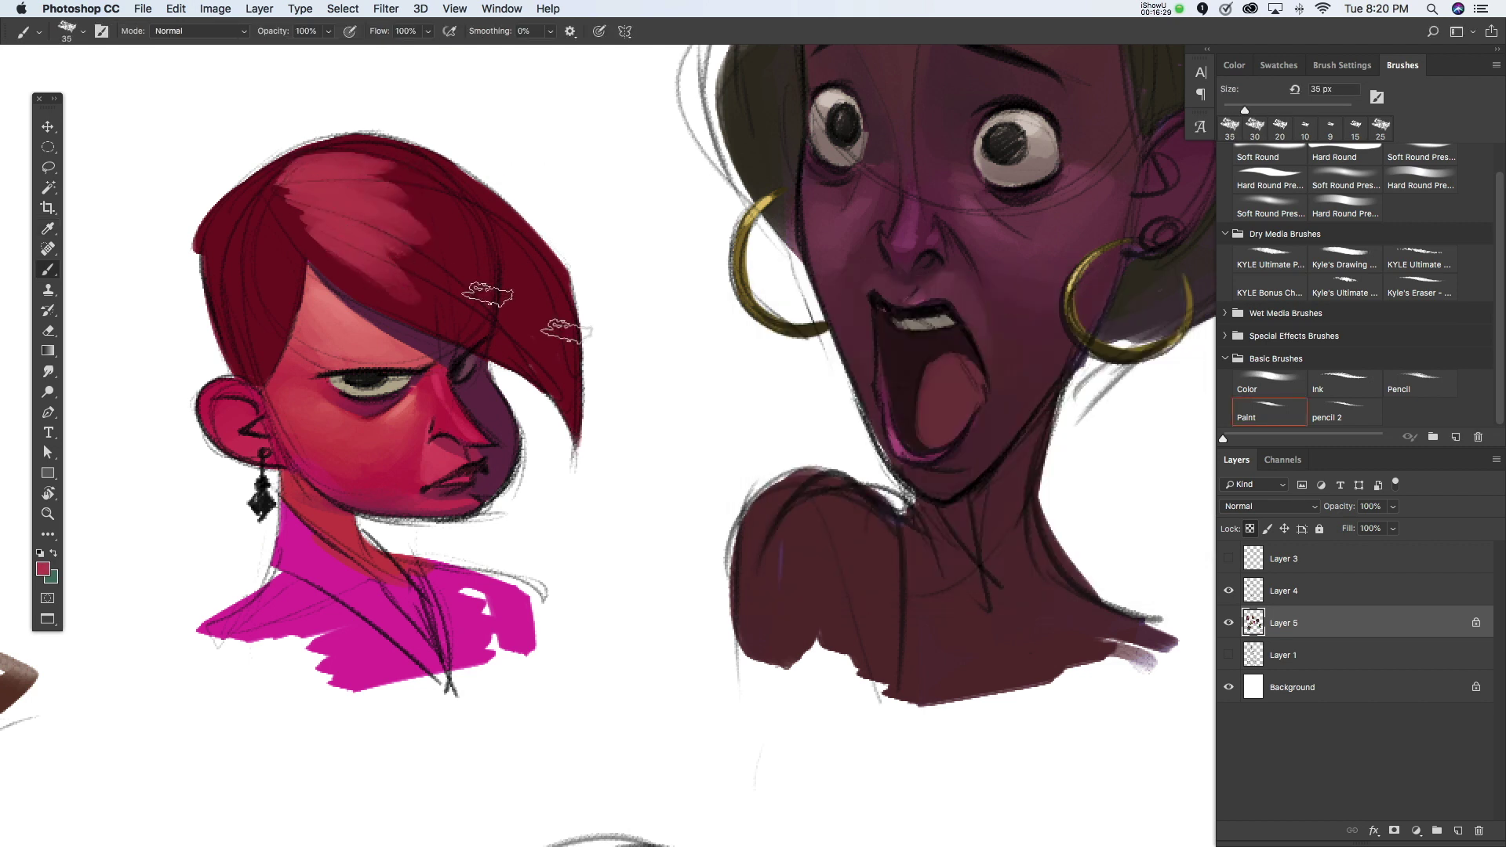
click(44, 568)
click(860, 326)
click(1126, 307)
drag(307, 173, 424, 235)
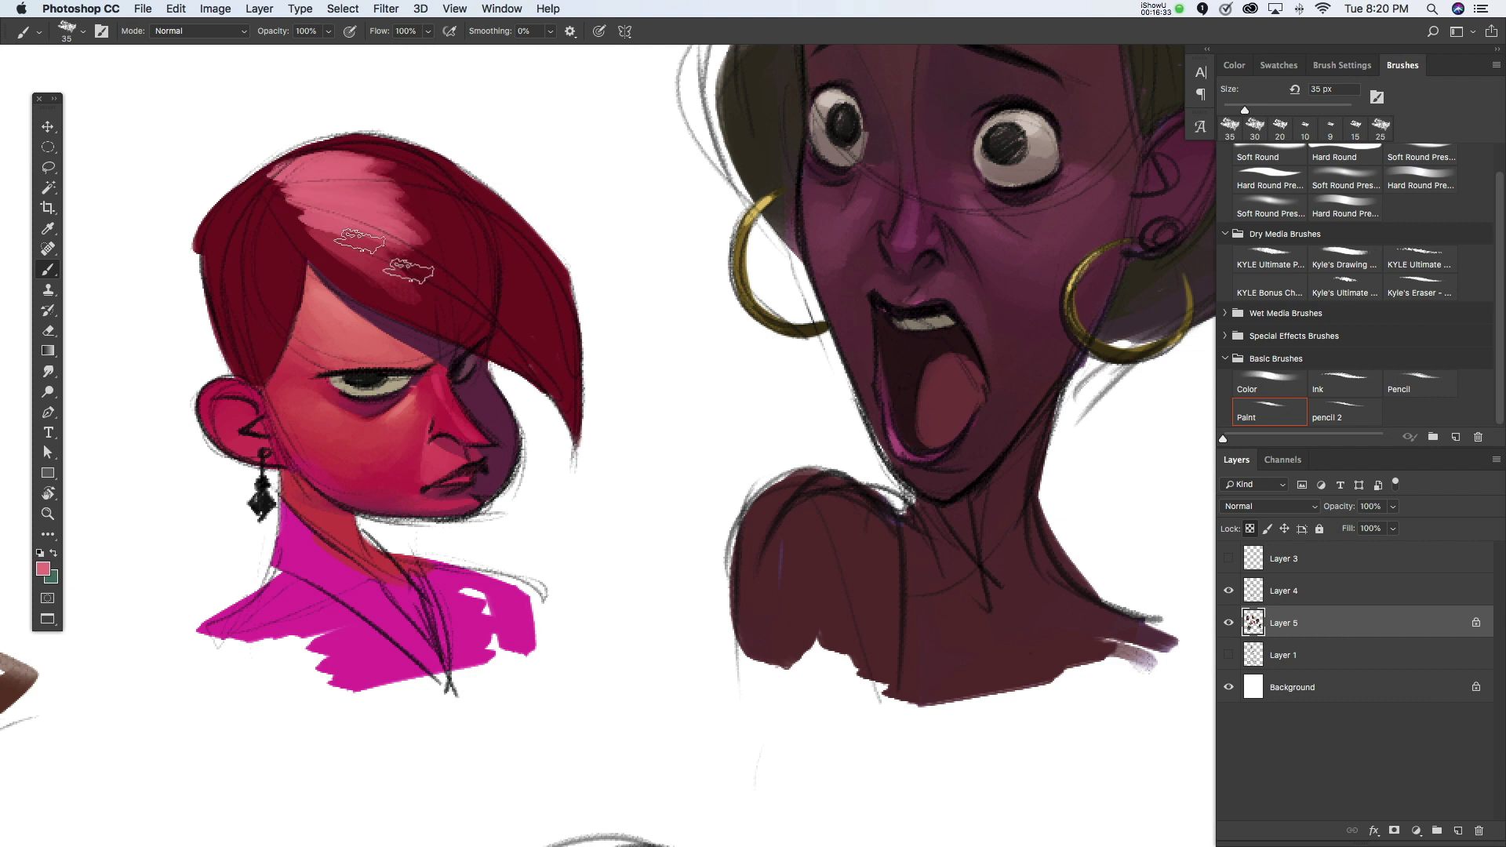
drag(329, 235, 439, 306)
key(bracketleft)
drag(227, 204, 275, 290)
Step: Re-darken the left side and top of the hair with sampled dark reds
alt+click(259, 239)
drag(259, 239, 282, 291)
alt+click(249, 241)
mouse_move(227, 219)
mouse_down()
mouse_move(235, 275)
mouse_move(212, 275)
mouse_move(267, 298)
mouse_move(221, 255)
mouse_move(273, 200)
mouse_up()
alt+click(259, 282)
key(bracketright)
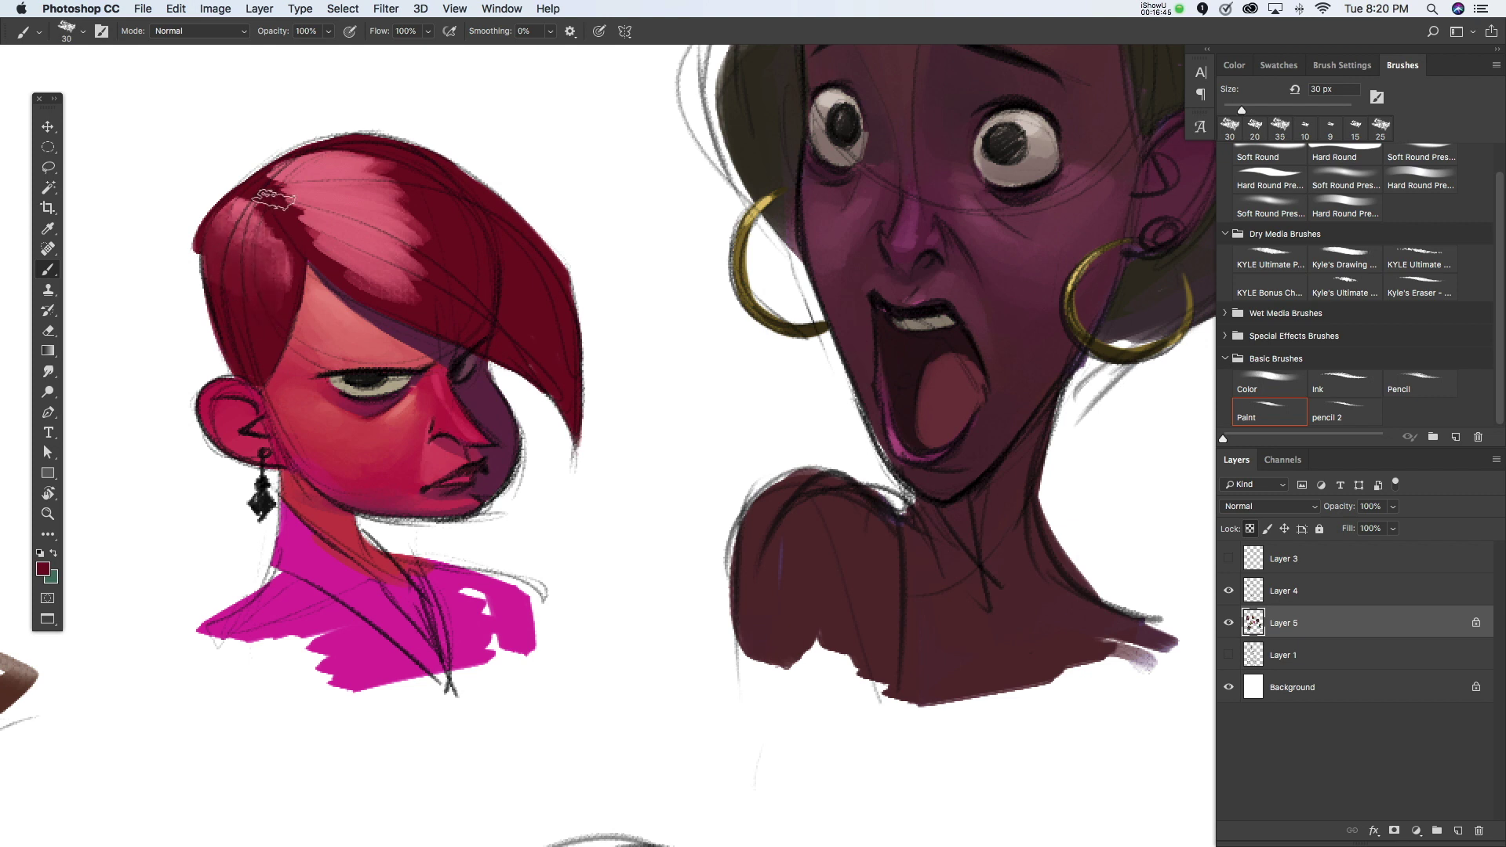
key(bracketright)
drag(438, 183, 368, 236)
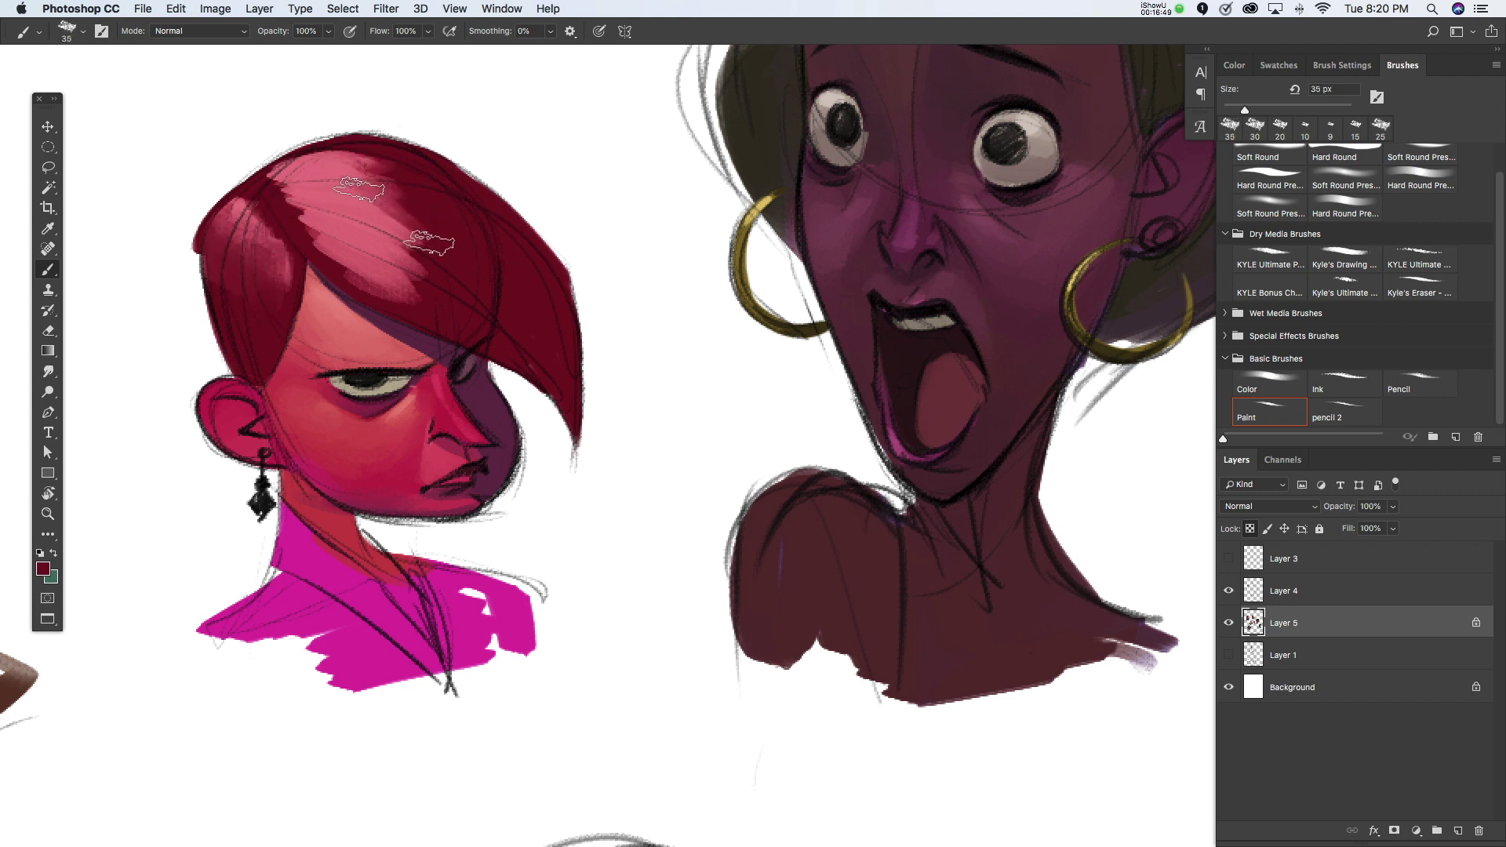
alt+click(470, 306)
mouse_move(353, 172)
mouse_down()
mouse_move(439, 251)
mouse_move(400, 274)
mouse_move(313, 149)
mouse_up()
alt+click(471, 306)
key(bracketleft)
key(bracketleft)
Step: Blend sampled lighter reds and darker maroon over the hair top and right edge
alt+click(301, 192)
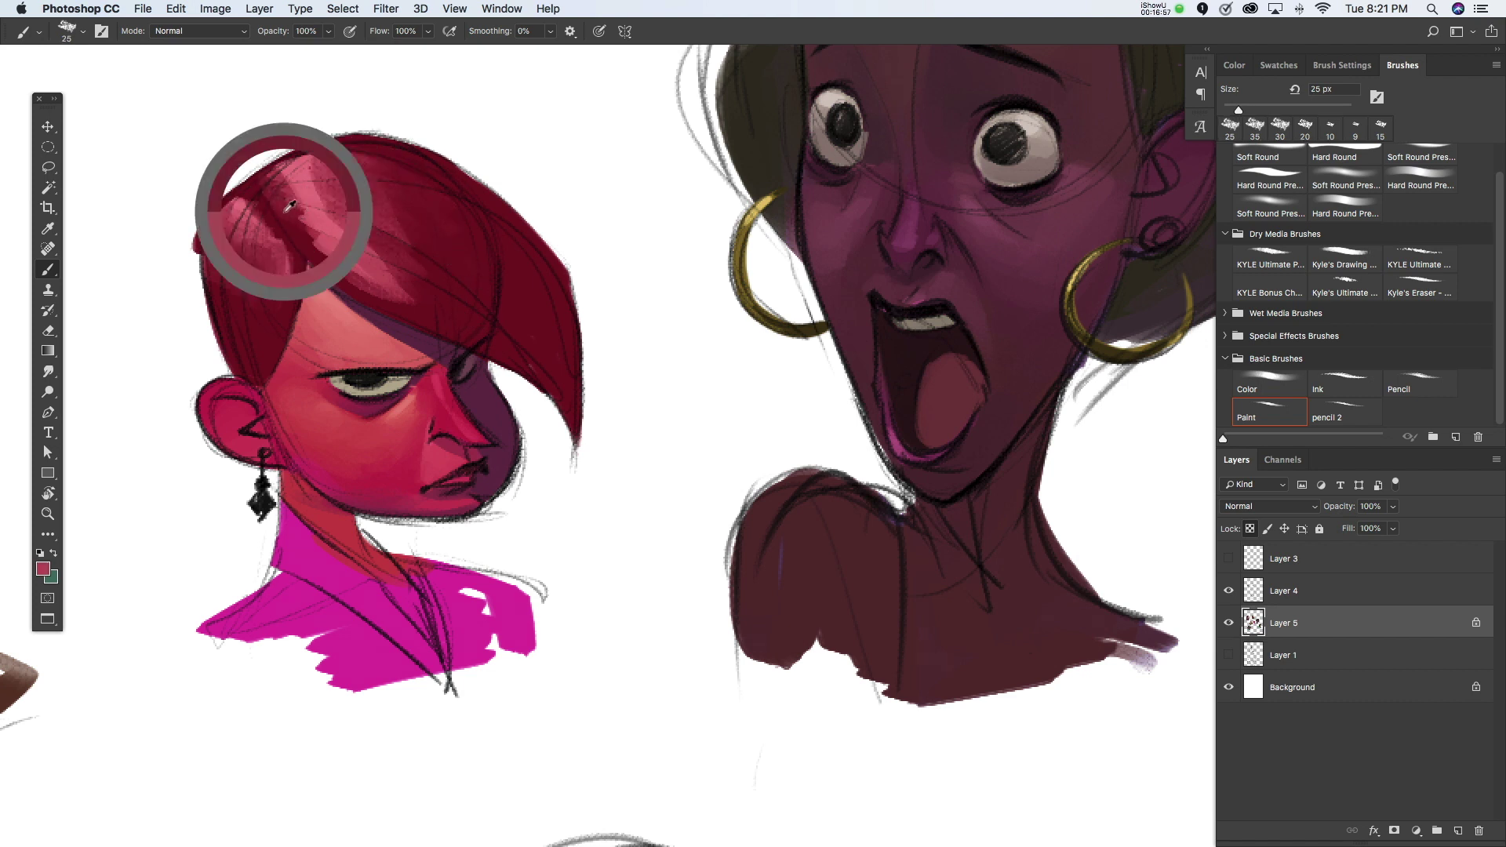
key(bracketright)
mouse_move(392, 271)
mouse_down()
mouse_move(369, 153)
mouse_move(471, 314)
mouse_move(517, 313)
mouse_up()
mouse_move(314, 204)
mouse_down()
mouse_move(376, 134)
mouse_move(352, 252)
mouse_move(361, 235)
mouse_move(432, 288)
mouse_up()
alt+click(404, 242)
key(bracketleft)
alt+click(376, 261)
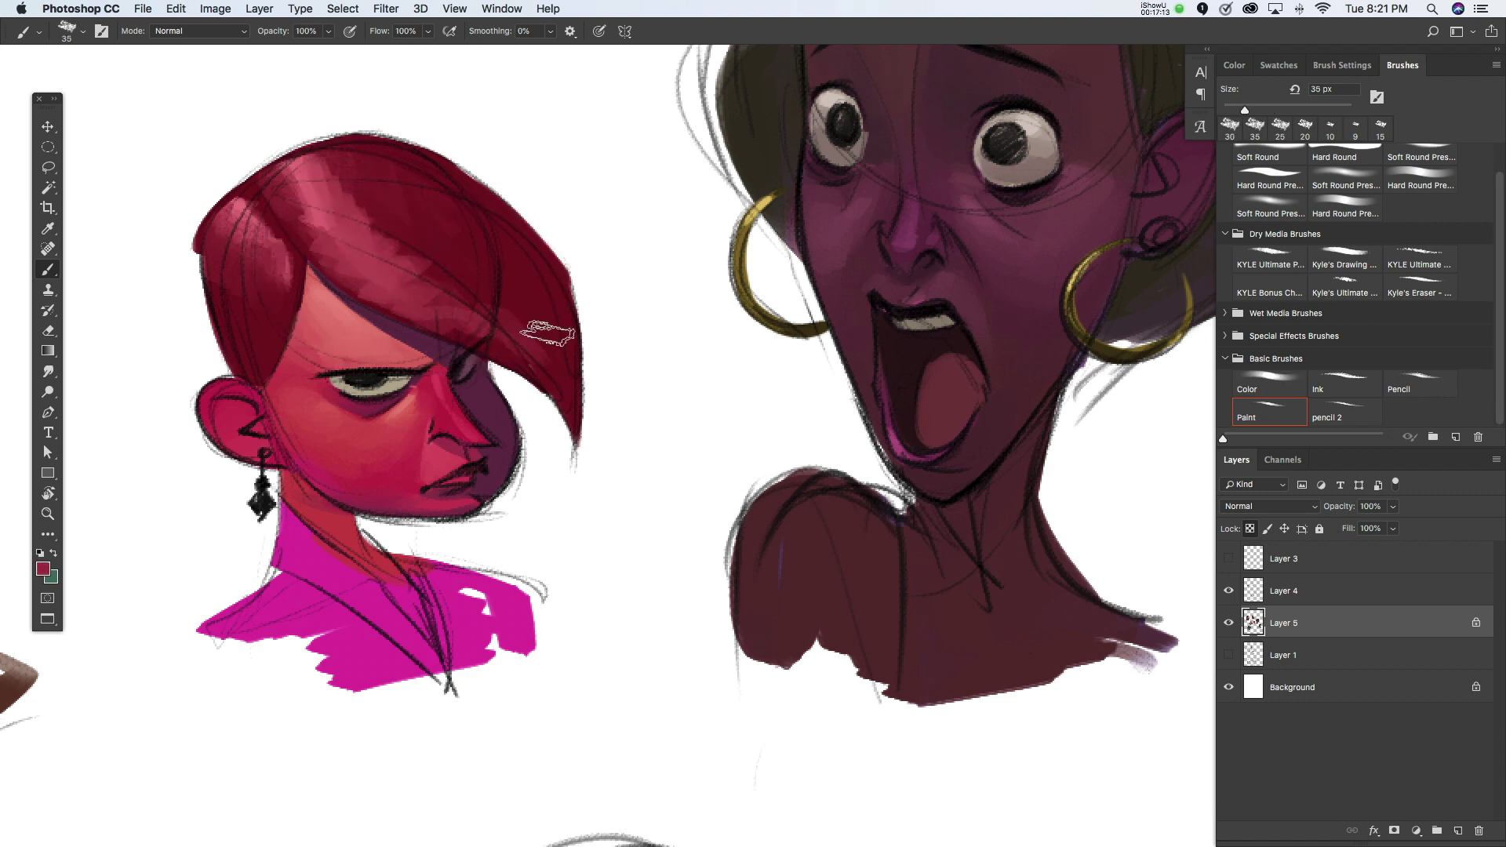
key(bracketright)
alt+click(410, 210)
mouse_move(420, 272)
mouse_down()
mouse_move(393, 259)
mouse_move(420, 297)
mouse_move(463, 314)
mouse_up()
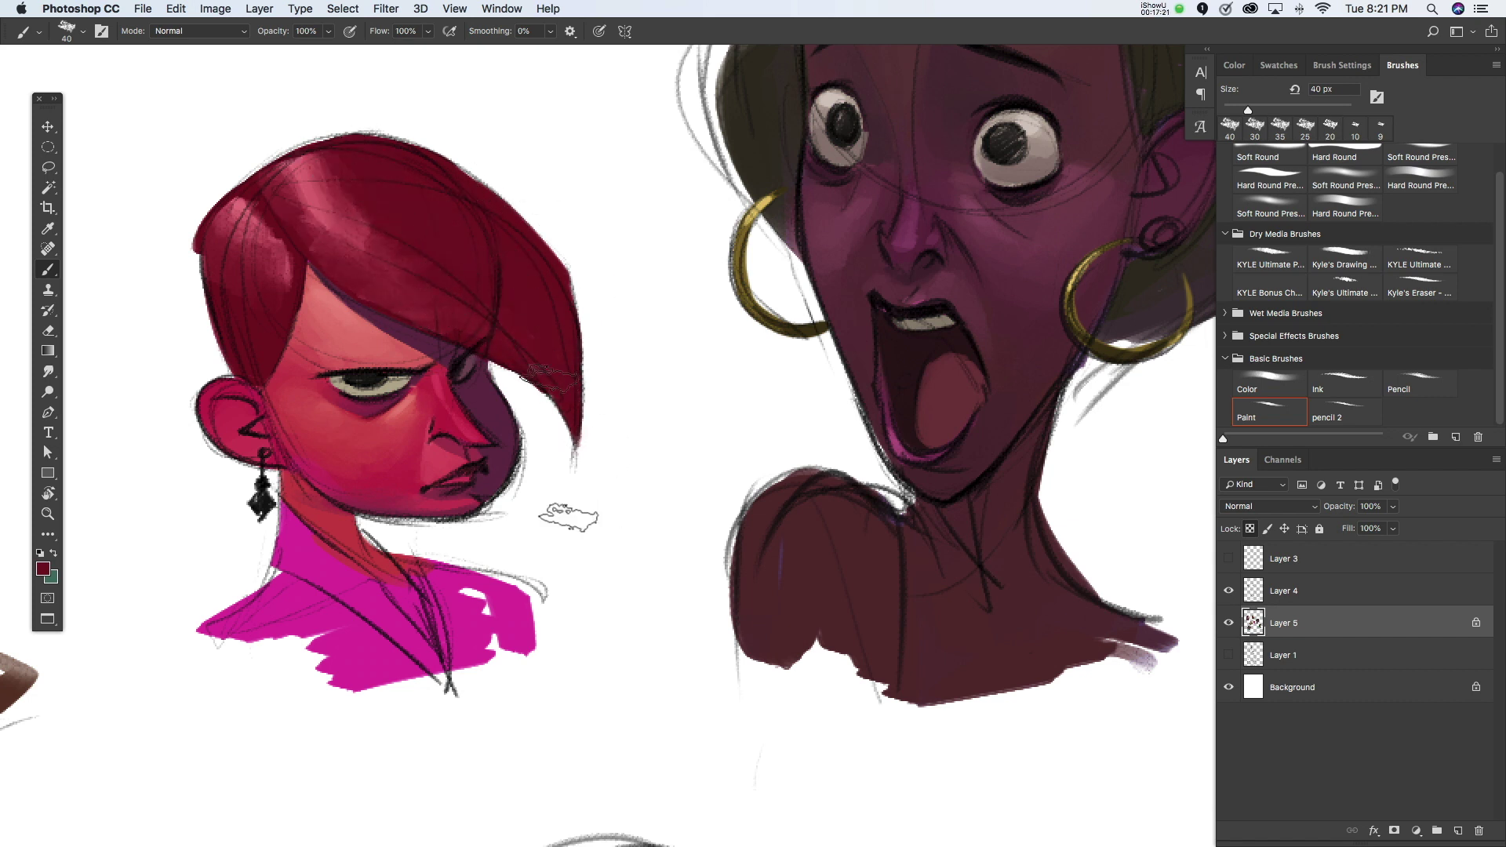
alt+click(566, 353)
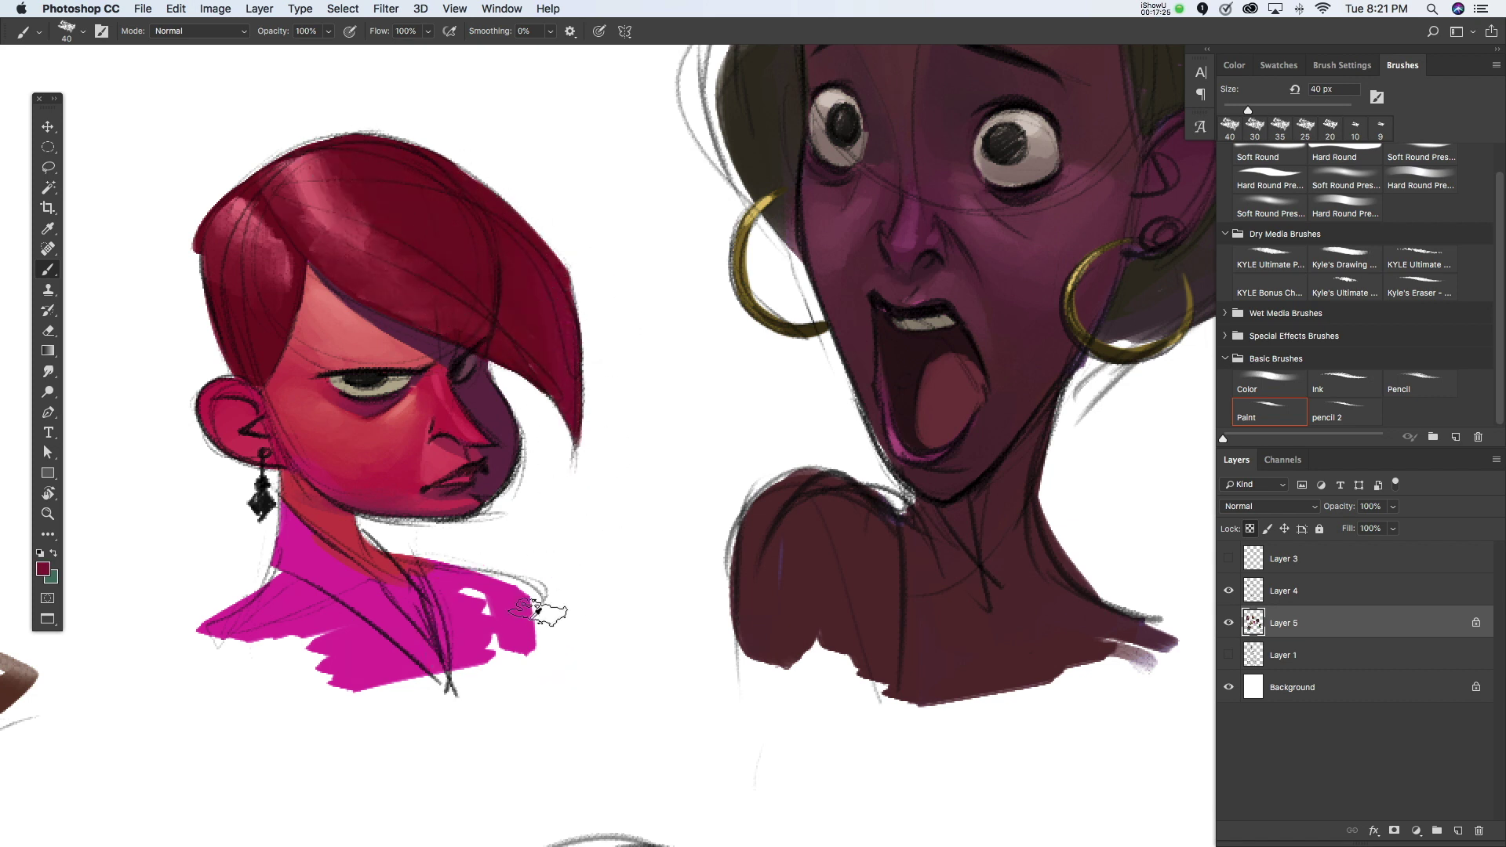
drag(566, 290, 568, 391)
Step: Darken the lips with small 9 px dabs and pick a pinkish red
key(bracketleft)
key(bracketleft)
key(bracketleft)
key(bracketleft)
alt+click(253, 363)
drag(441, 496, 464, 488)
key(bracketleft)
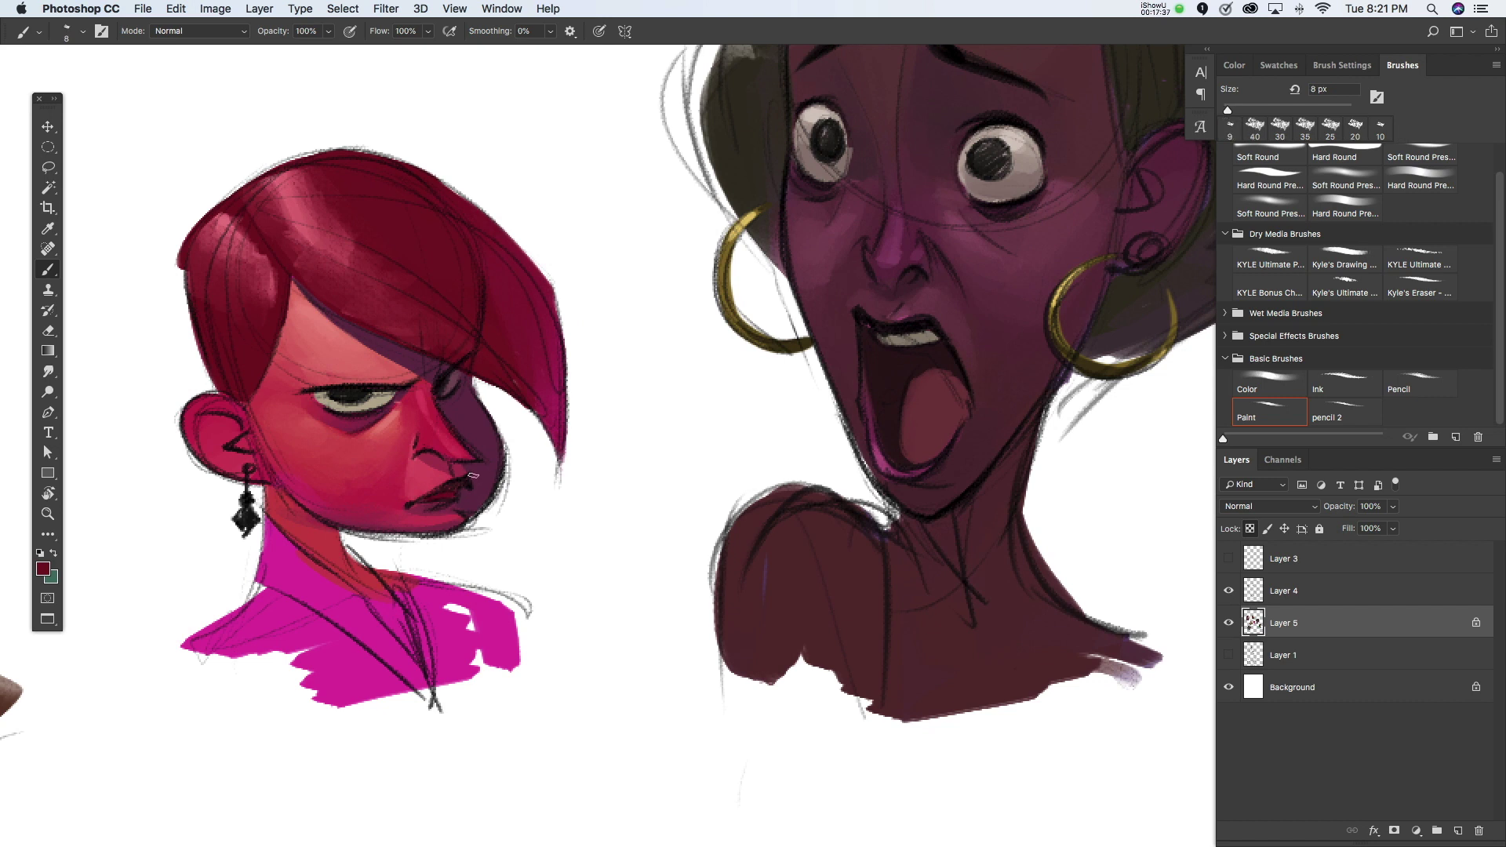
click(453, 489)
click(46, 567)
click(458, 470)
key(Return)
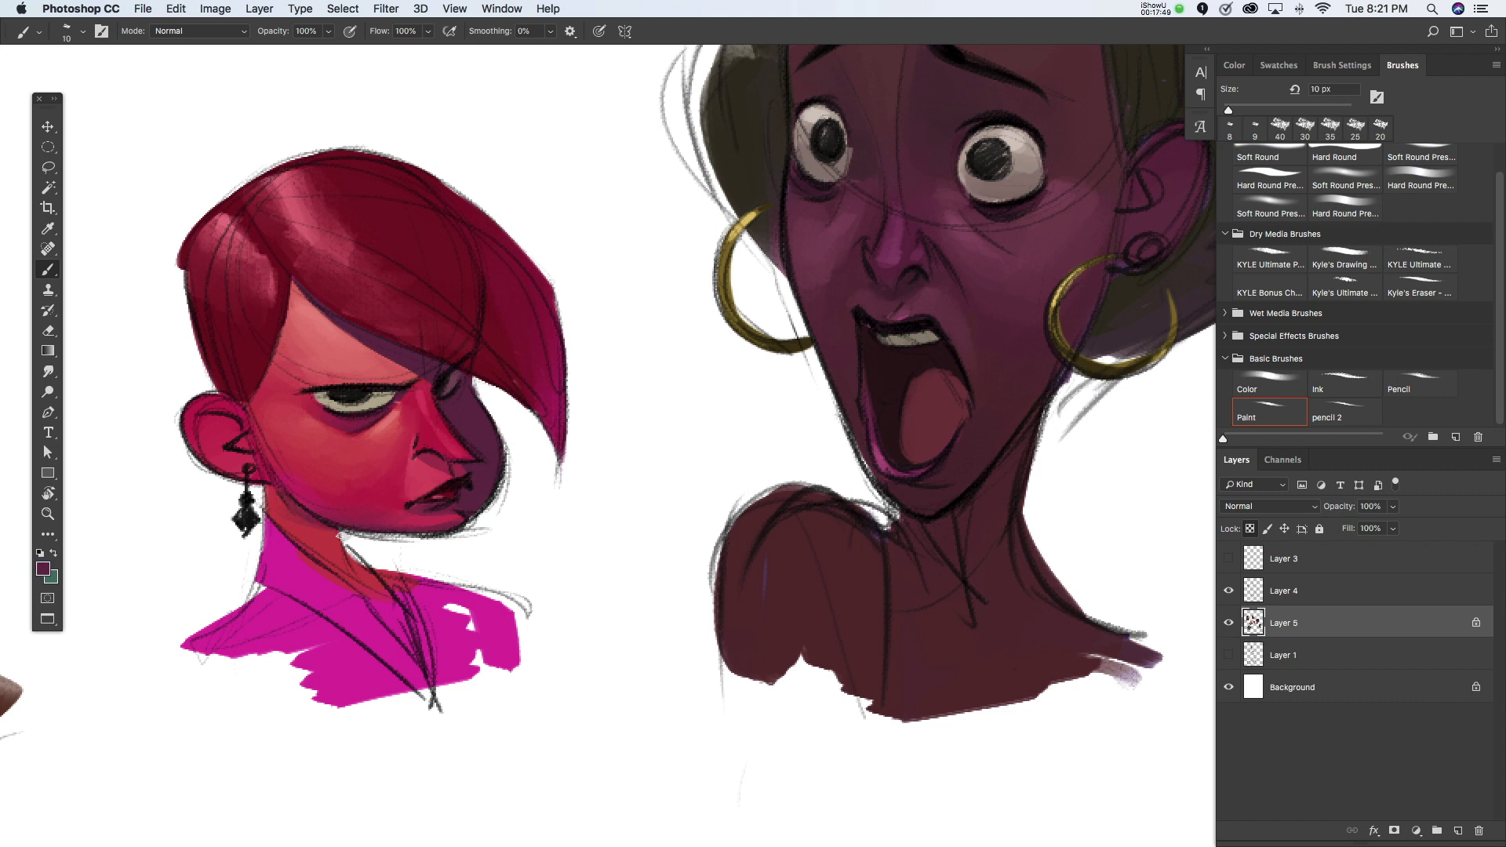
Step: Add faint strokes near the neck and dab crimson onto the collar
click(331, 535)
key(bracketright)
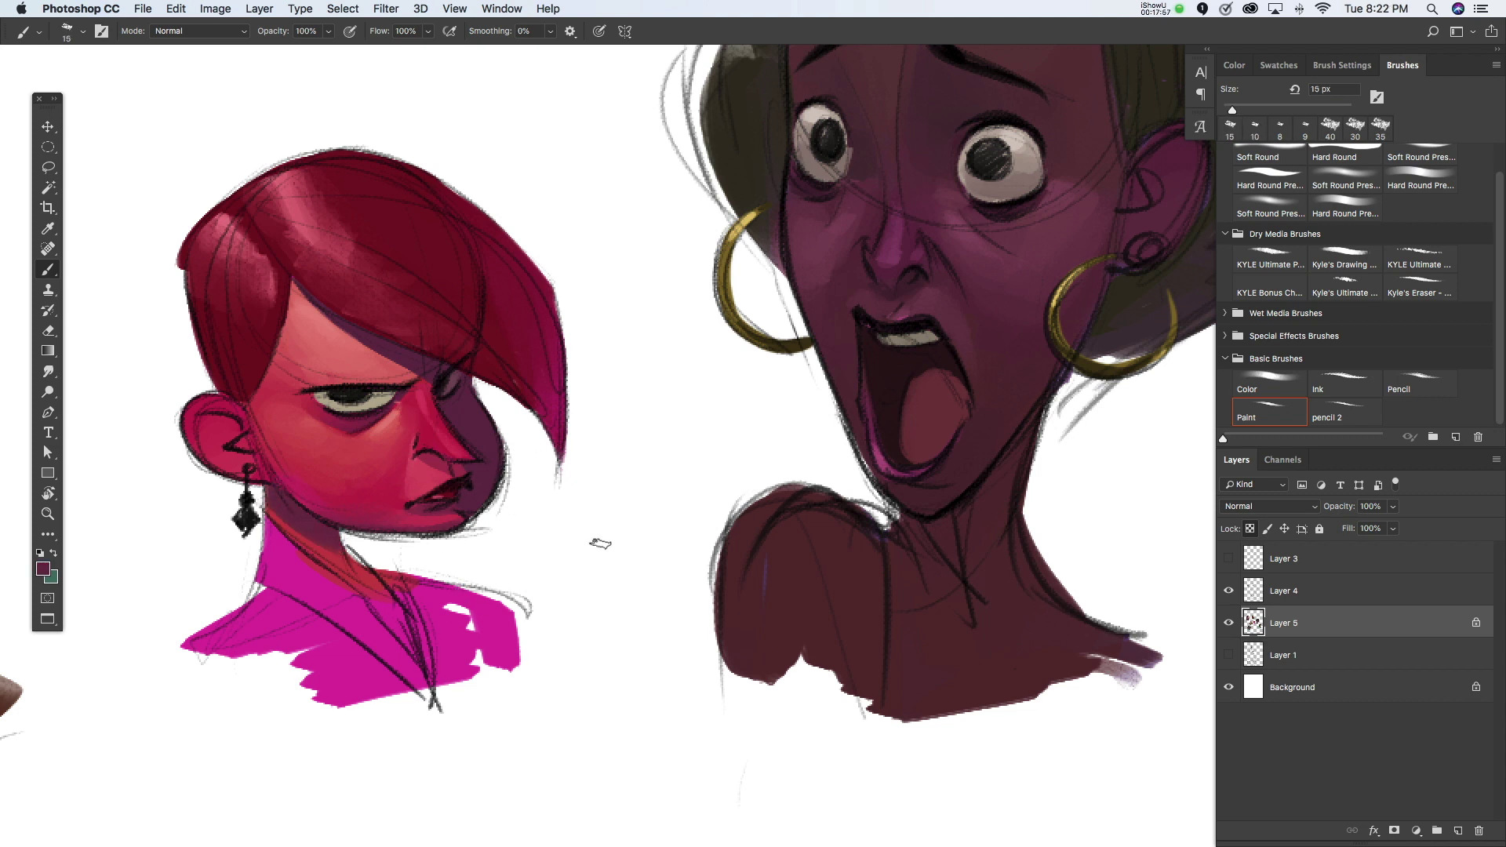
alt+click(373, 589)
key(bracketright)
key(bracketright)
click(381, 613)
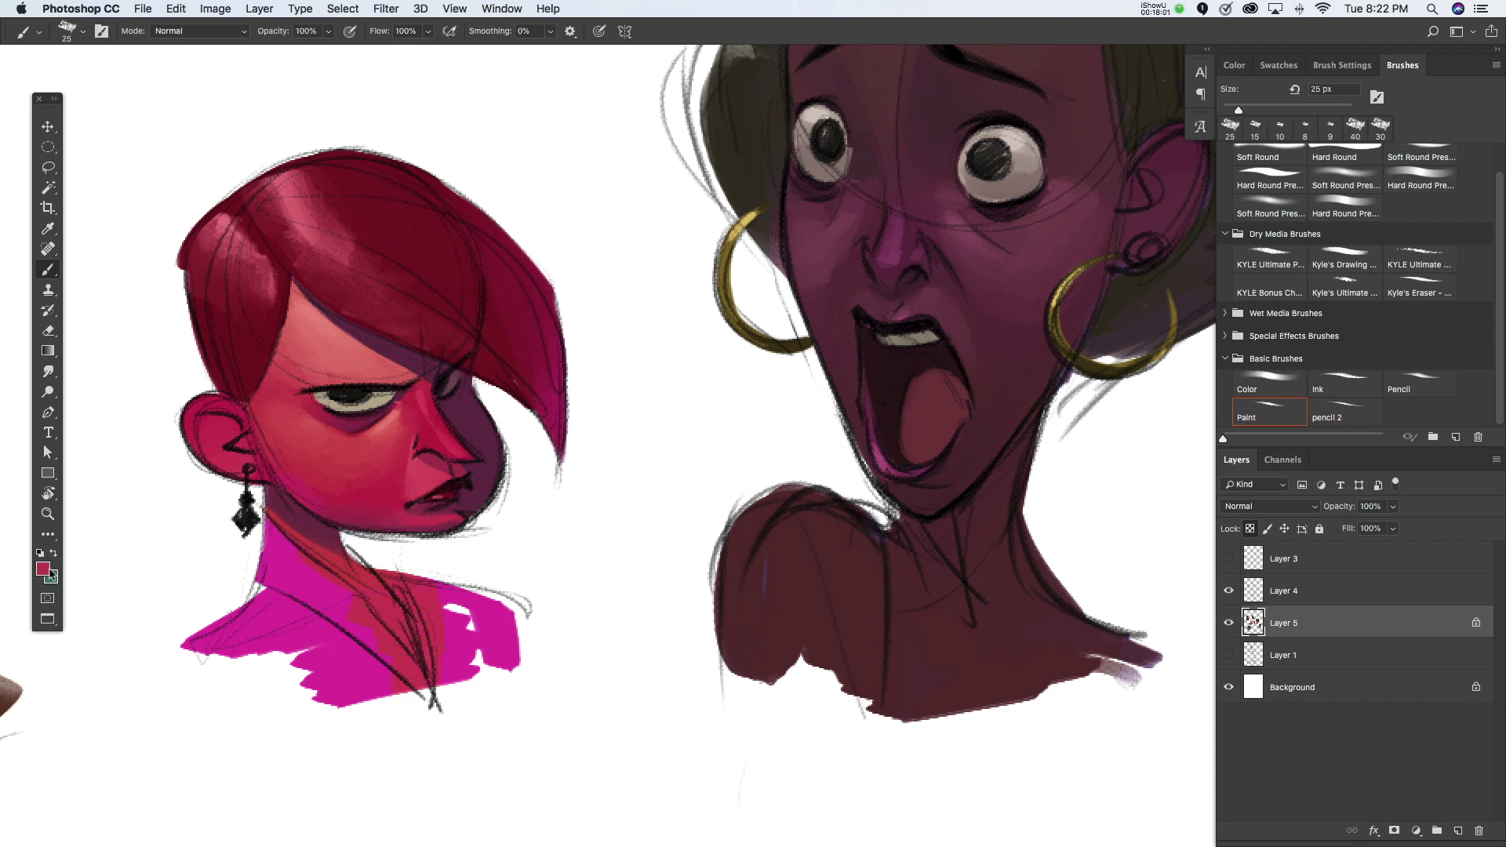
click(43, 569)
click(994, 445)
Step: Choose a dark olive green and paint it over the collar, neck and shoulders
click(992, 477)
click(884, 448)
key(Return)
drag(388, 572, 427, 608)
mouse_move(433, 660)
mouse_down()
mouse_move(479, 675)
mouse_move(251, 565)
mouse_move(384, 686)
mouse_move(157, 651)
mouse_move(329, 702)
mouse_up()
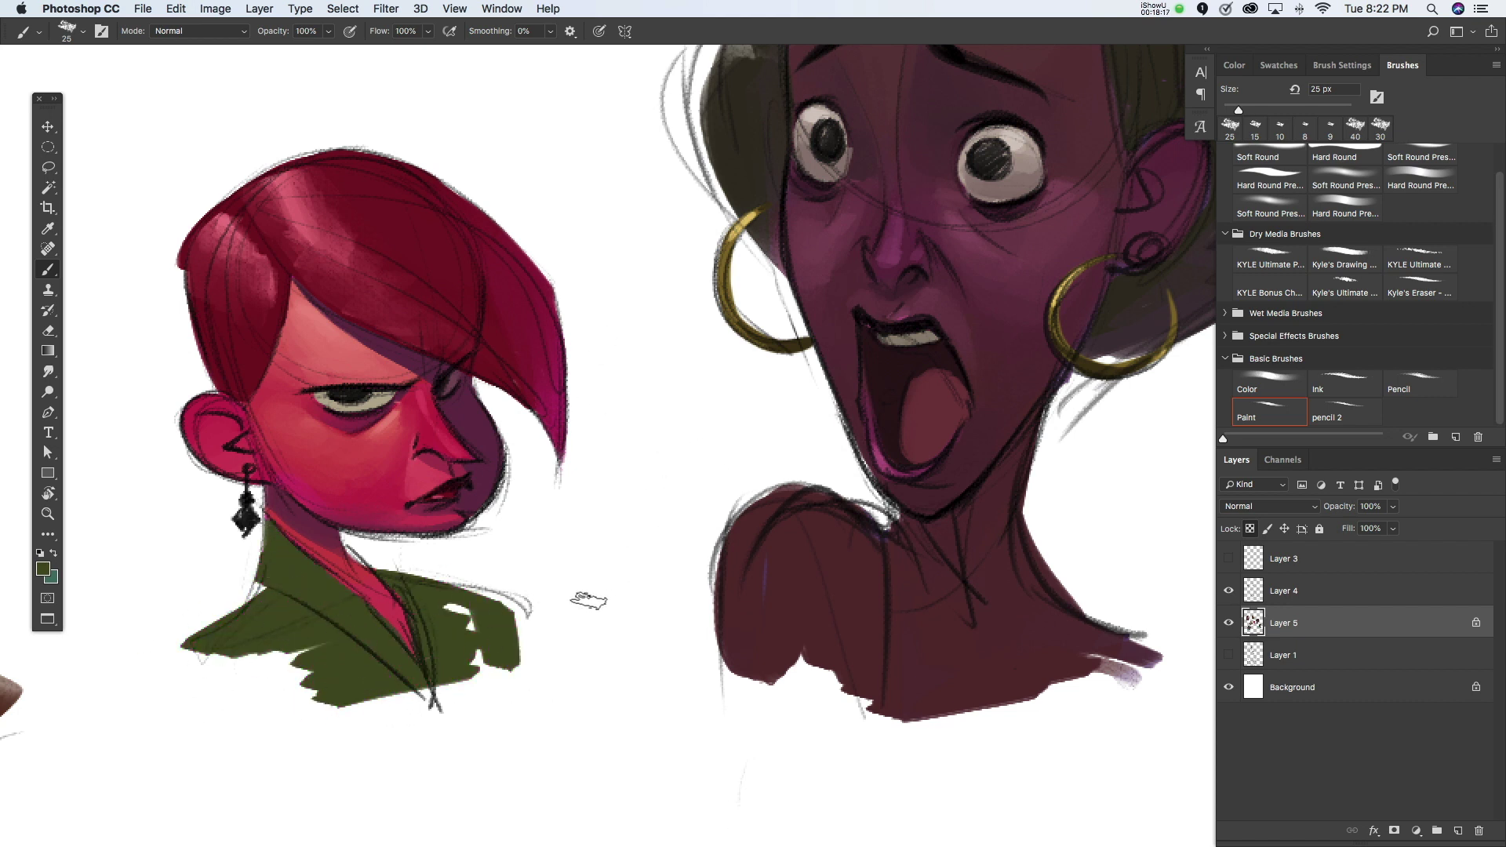
key(ctrl+z)
mouse_move(267, 541)
mouse_down()
mouse_move(392, 651)
mouse_move(289, 601)
mouse_move(361, 690)
mouse_up()
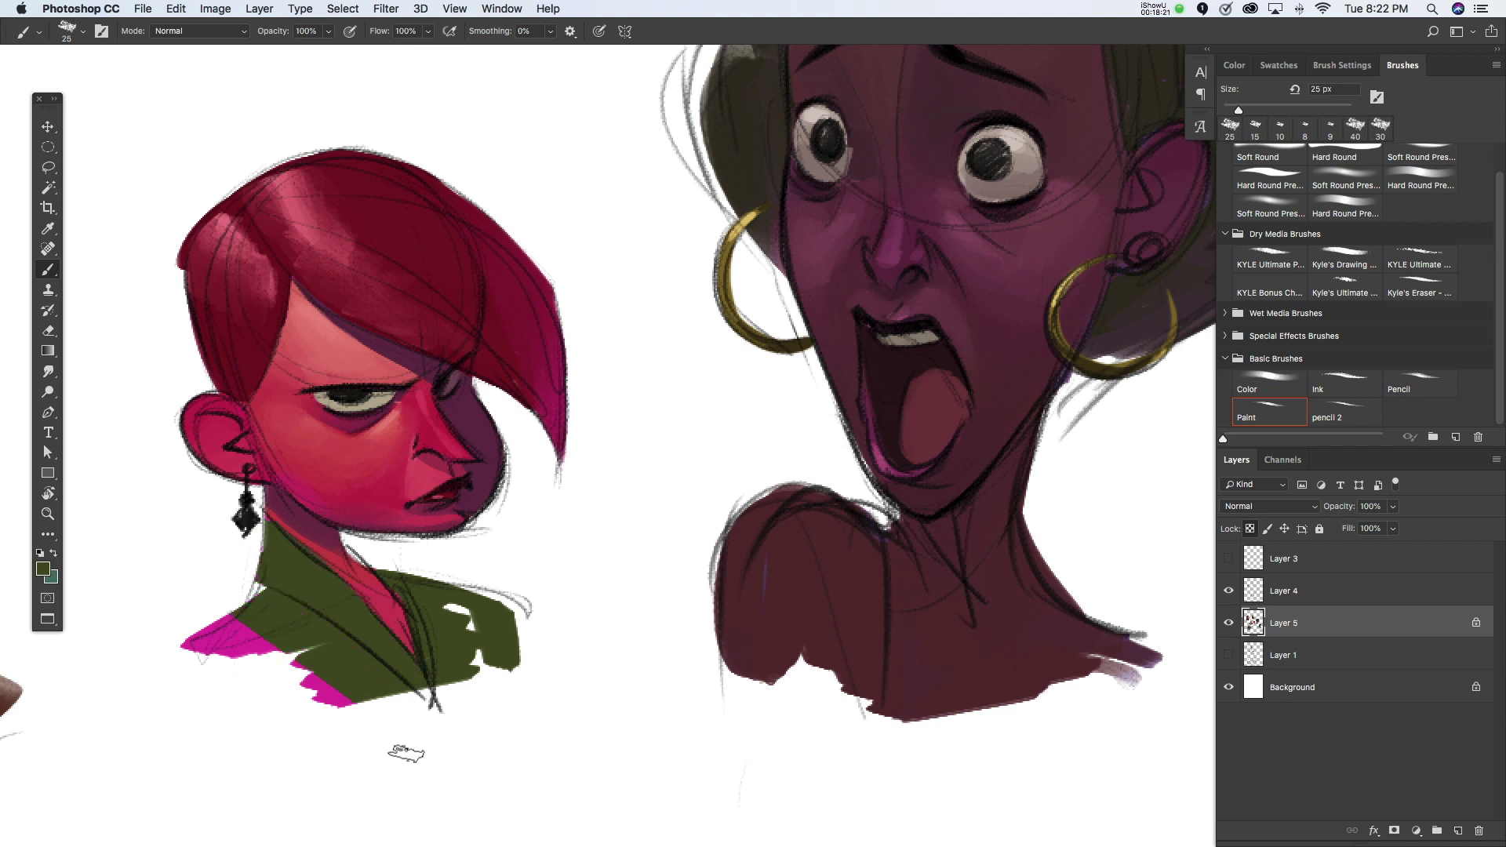
Step: Touch up leftover magenta on the shoulders and collar edges, then resample olive
drag(506, 616, 510, 667)
mouse_move(196, 639)
mouse_down()
mouse_move(302, 679)
mouse_move(209, 653)
mouse_up()
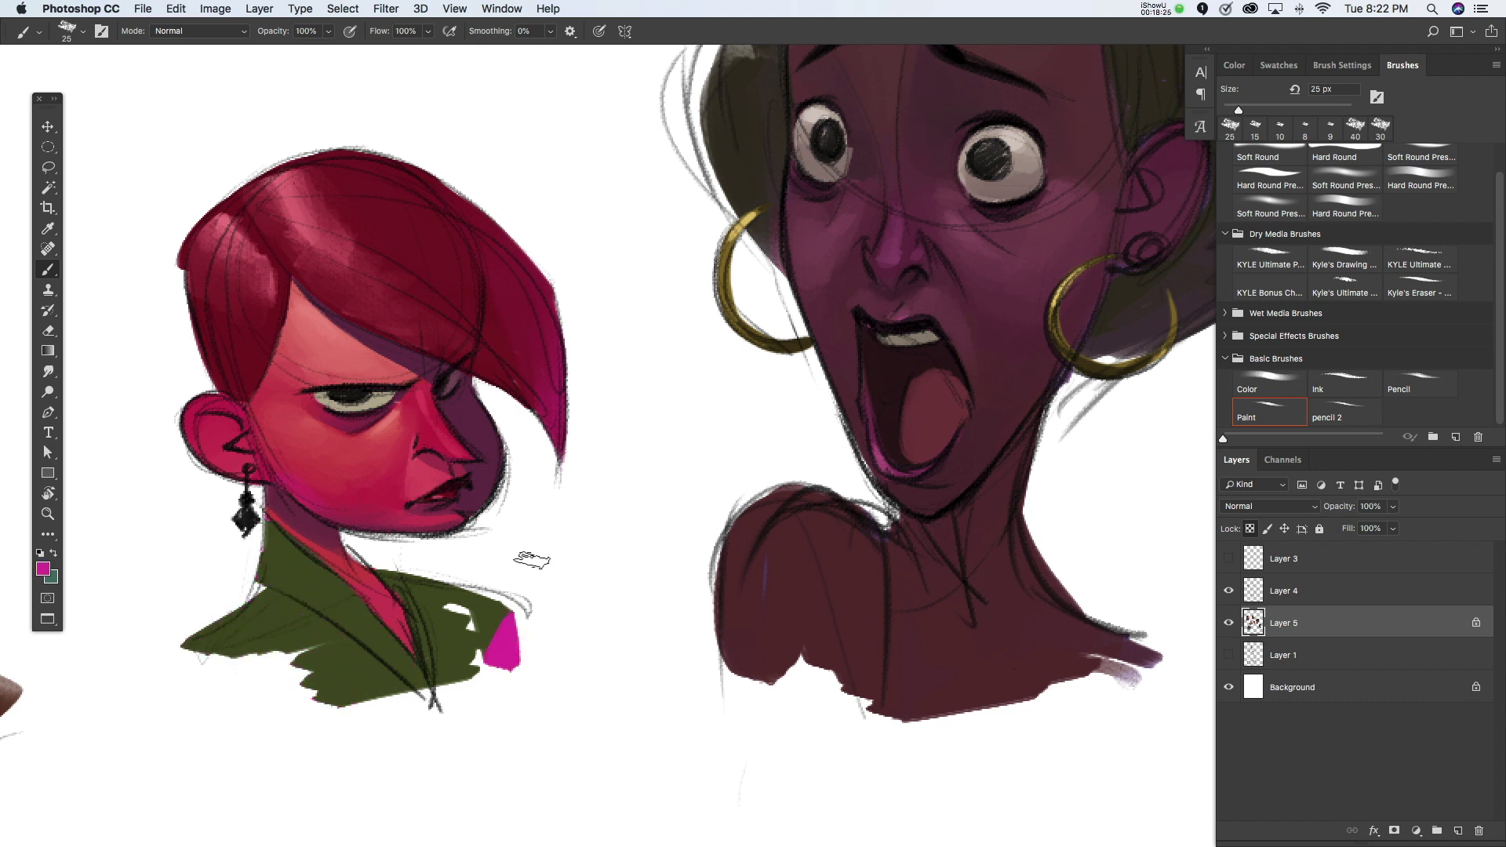
drag(502, 618, 499, 658)
alt+click(514, 652)
key(bracketright)
mouse_move(182, 645)
mouse_down()
mouse_move(463, 715)
mouse_move(377, 698)
mouse_up()
alt+click(191, 628)
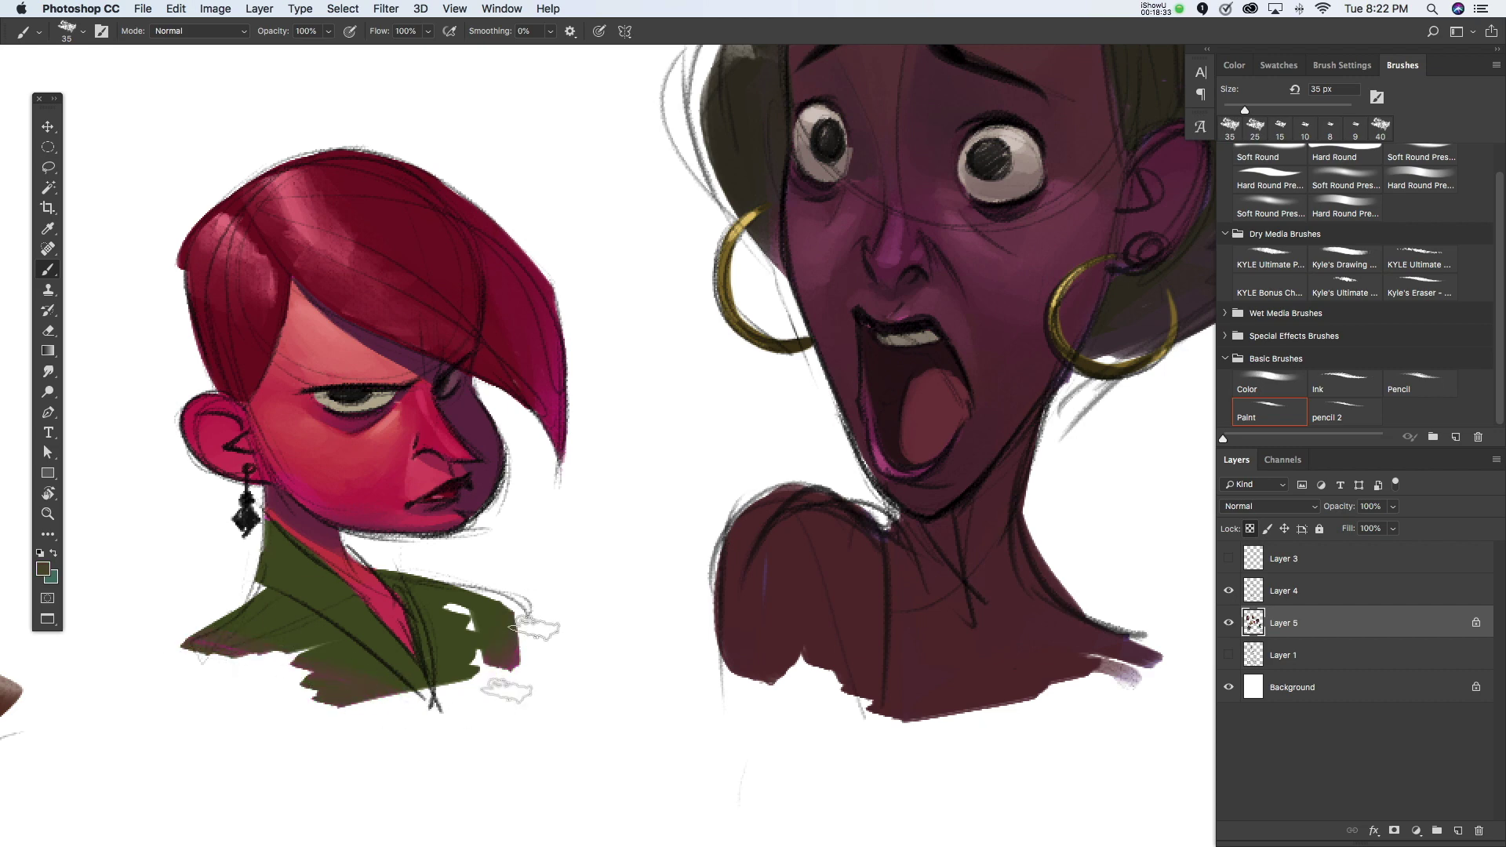
scroll(655, 520, down, 3)
scroll(553, 478, up, 5)
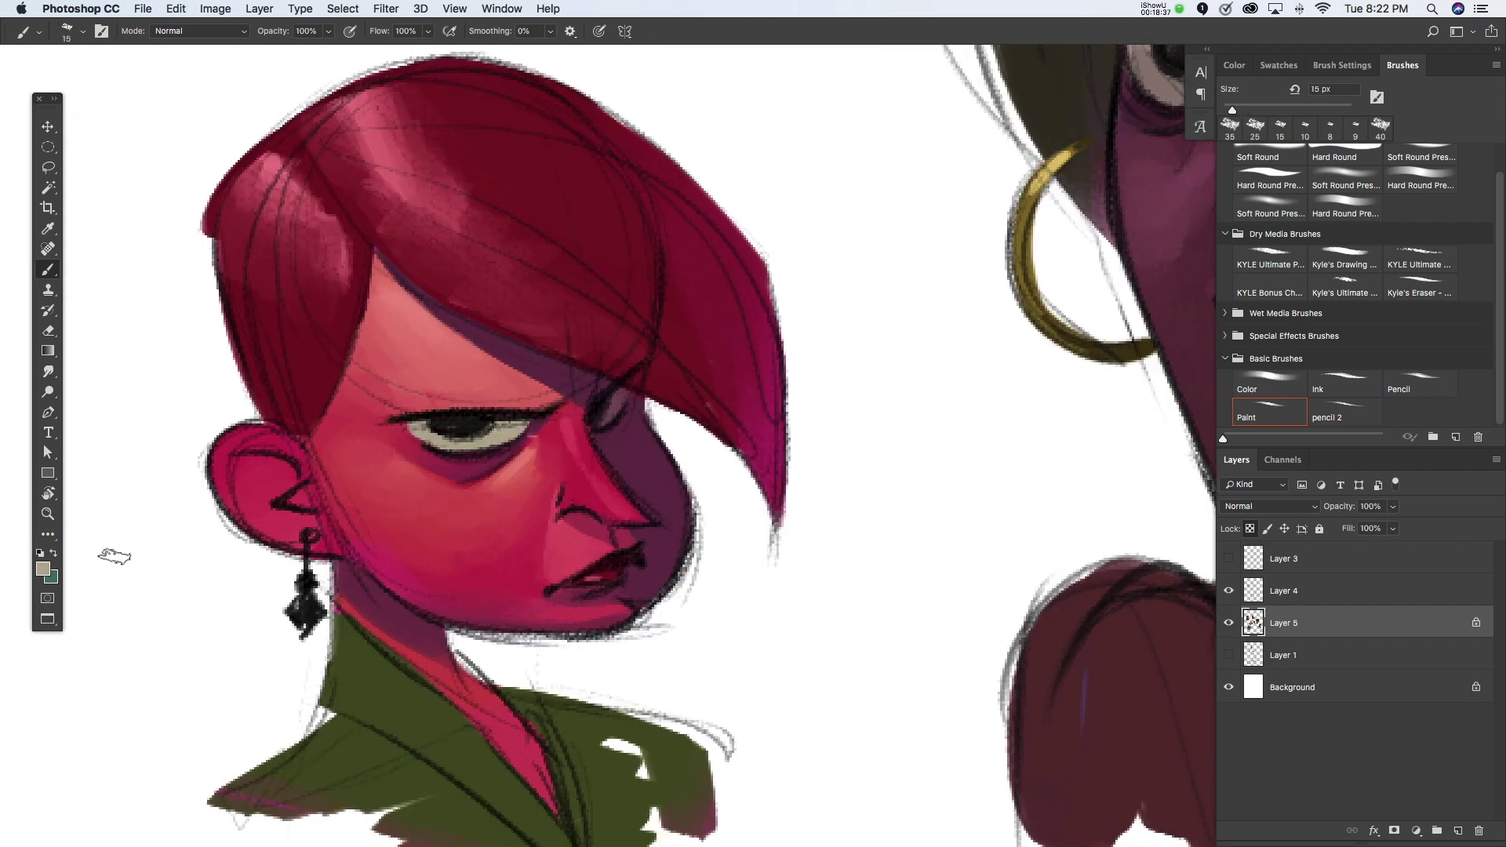
Step: Paint a tan stroke along the earringed woman's lower eyelid with a 10 px brush
click(43, 568)
click(817, 399)
click(1143, 306)
key(bracketleft)
key(bracketleft)
key(bracketleft)
drag(519, 425, 484, 444)
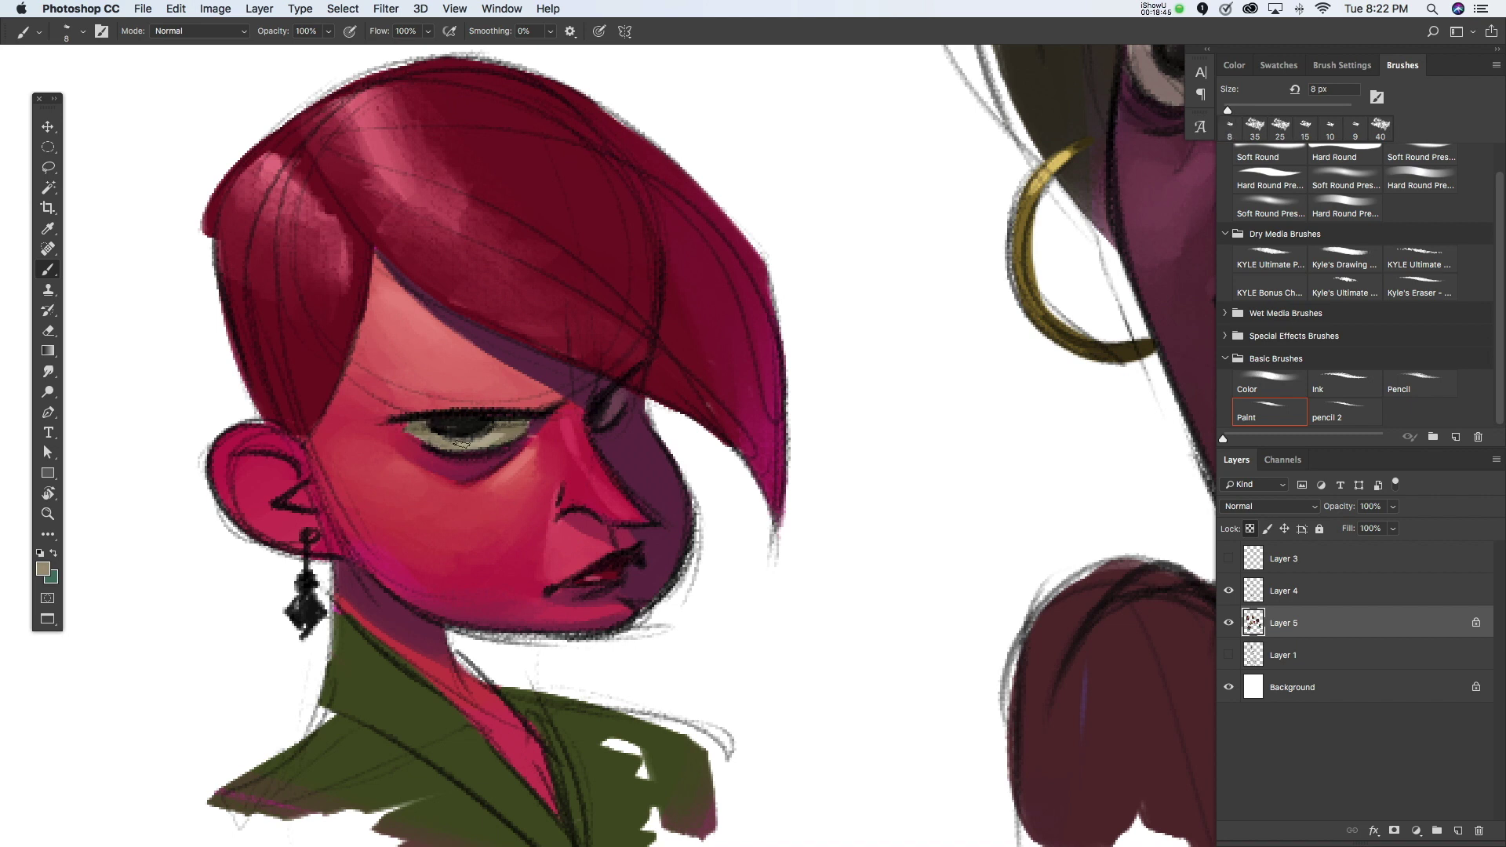
Step: Paint a small lighter olive-green stroke near the eye corner on Layer 4
click(45, 570)
click(880, 404)
click(1133, 306)
click(1286, 590)
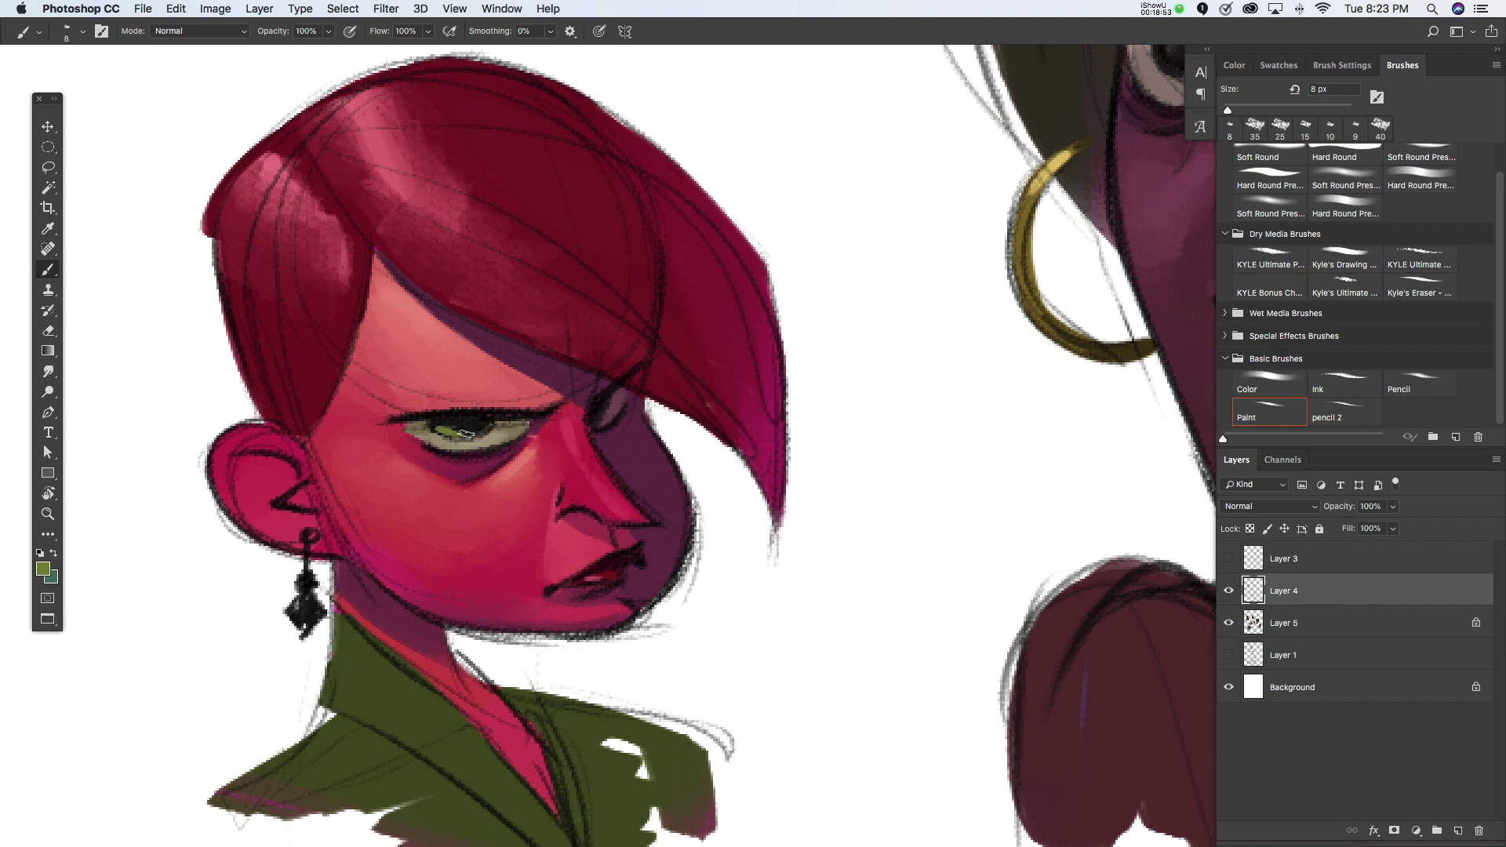
drag(602, 422, 599, 418)
Step: Switch the paint colour to a lighter yellow-green at a 6 px brush size
click(43, 568)
click(823, 333)
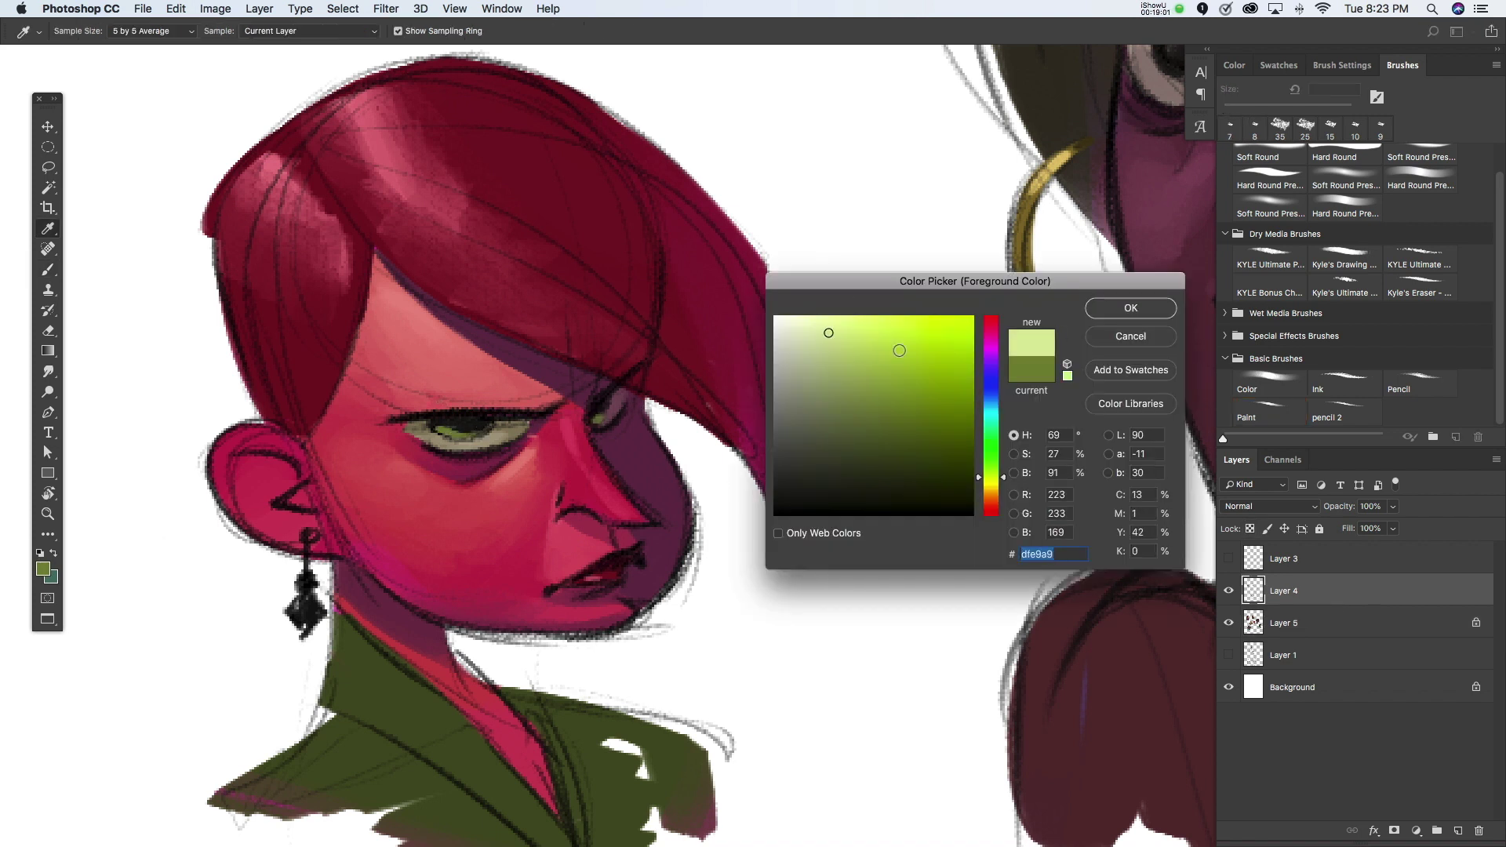
click(1133, 306)
key(bracketleft)
scroll(816, 578, down, 3)
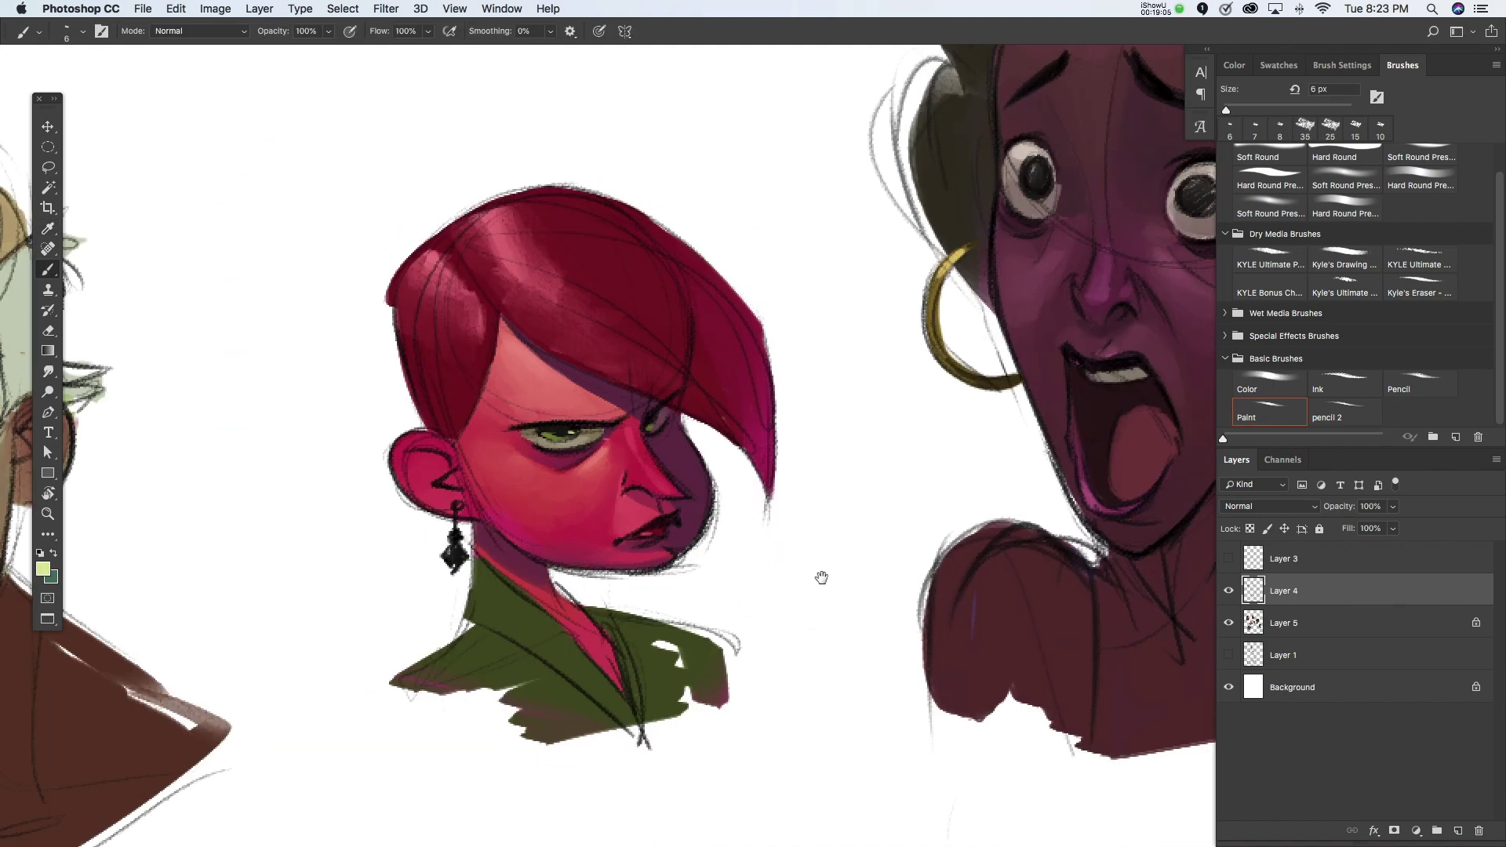
Step: Bring the long-haired man's pencil sketch into view
scroll(796, 562, down, 3)
scroll(923, 623, down, 2)
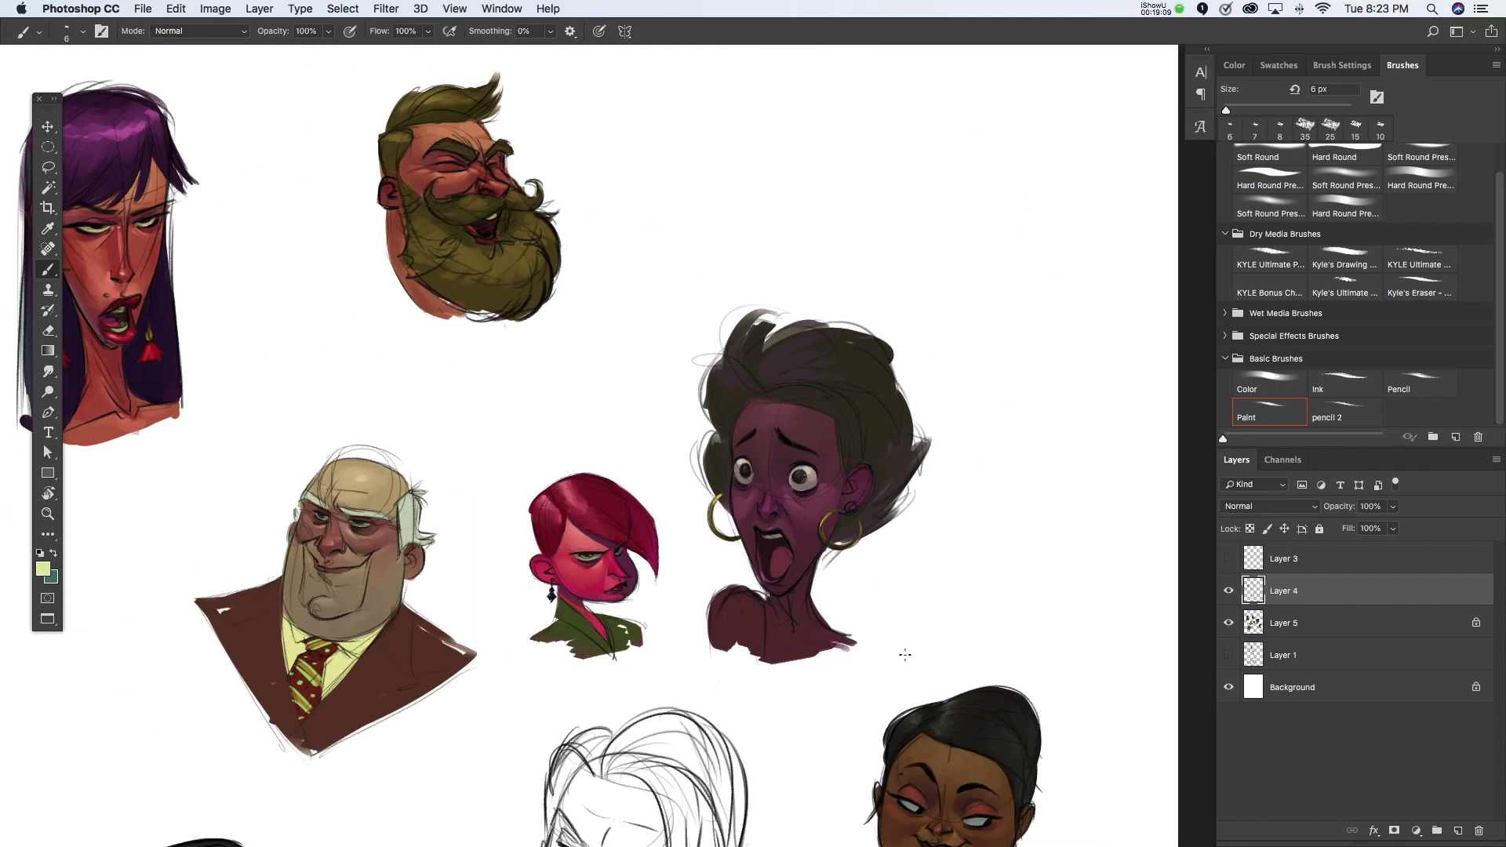
drag(901, 699, 915, 430)
scroll(915, 431, up, 3)
scroll(869, 539, up, 3)
scroll(869, 540, down, 5)
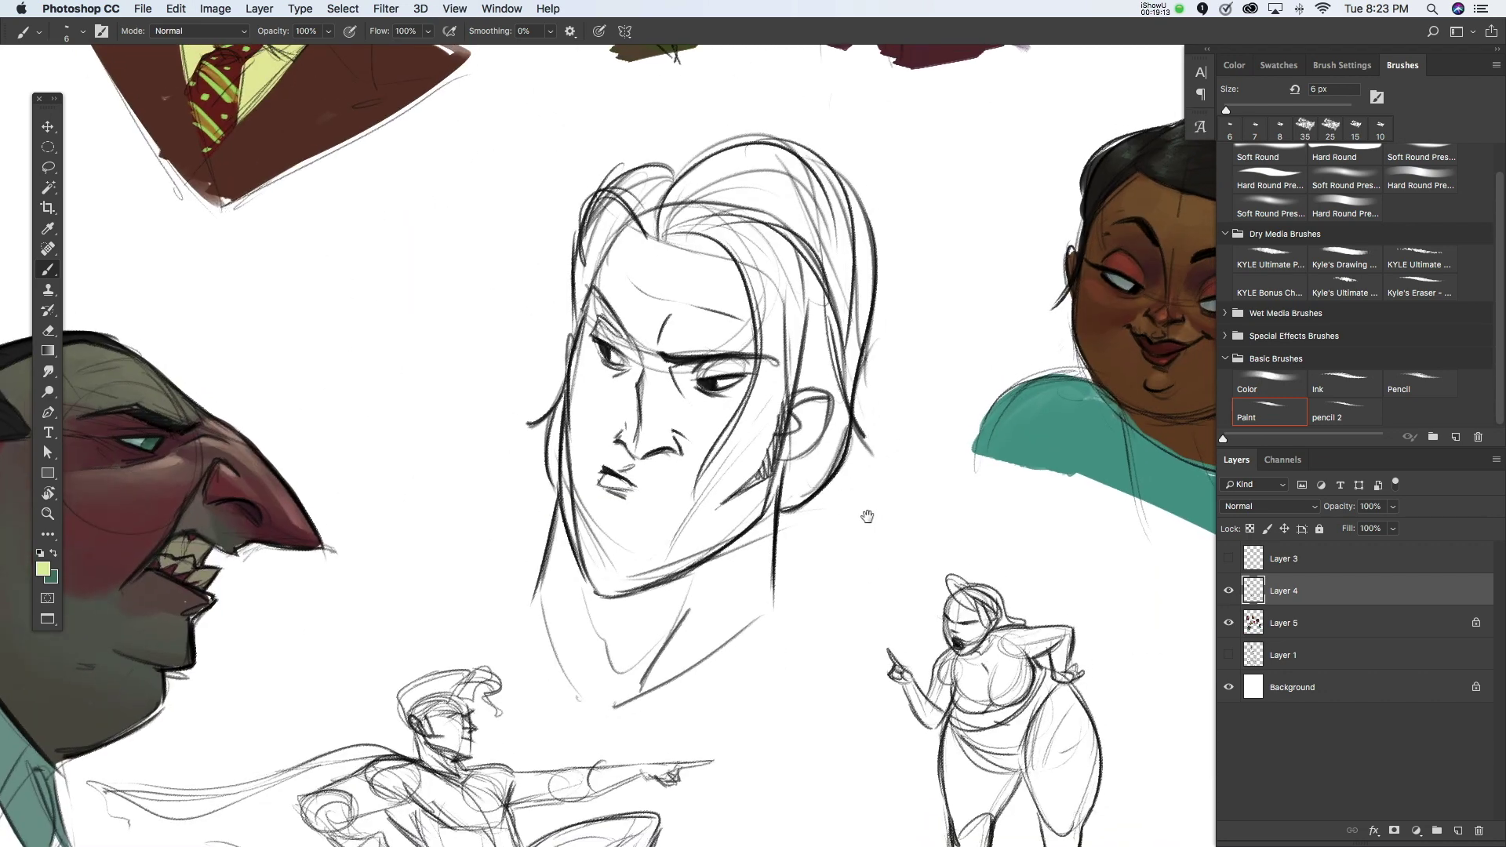
Step: Set the foreground colour to a muted slate blue
click(44, 564)
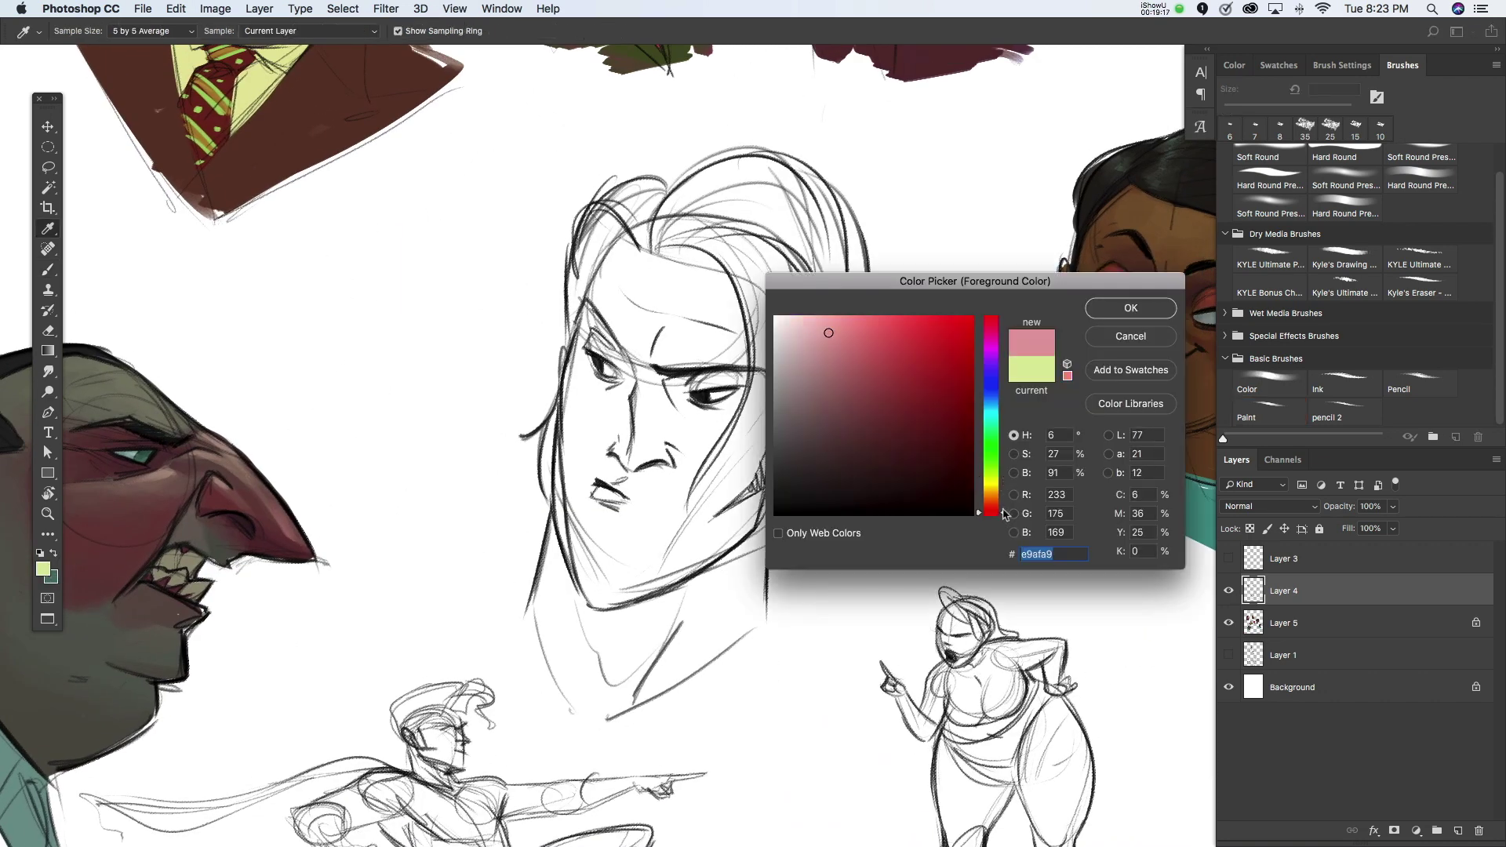
drag(1005, 514, 1005, 388)
click(861, 387)
key(Return)
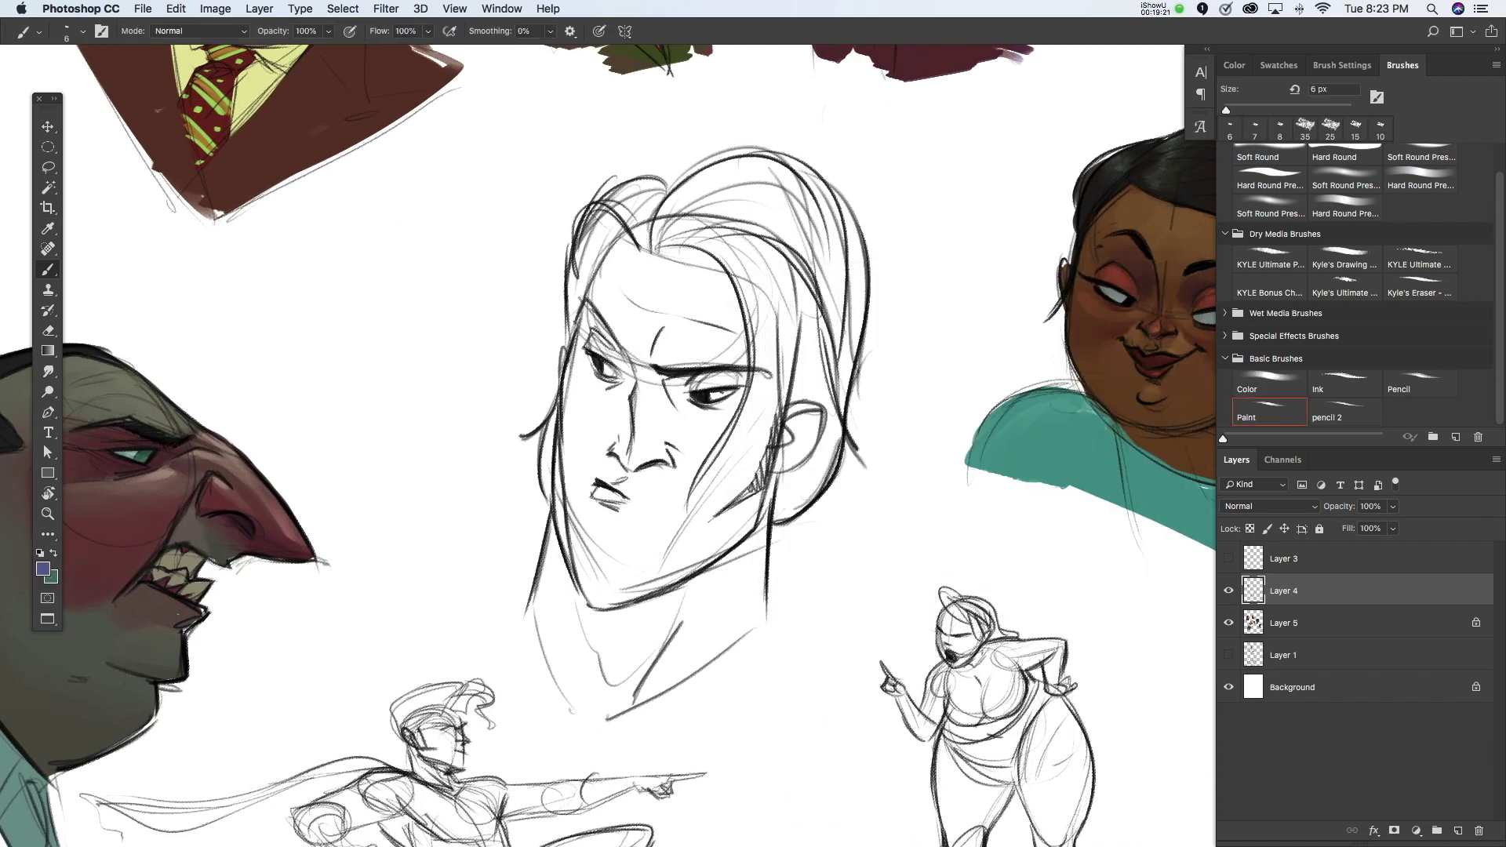
Step: Use a 20 px Hard Round brush and make Layer 5 the active layer
click(1271, 180)
key(bracketright)
key(bracketright)
key(bracketright)
drag(667, 182, 576, 326)
key(ctrl+z)
click(1316, 625)
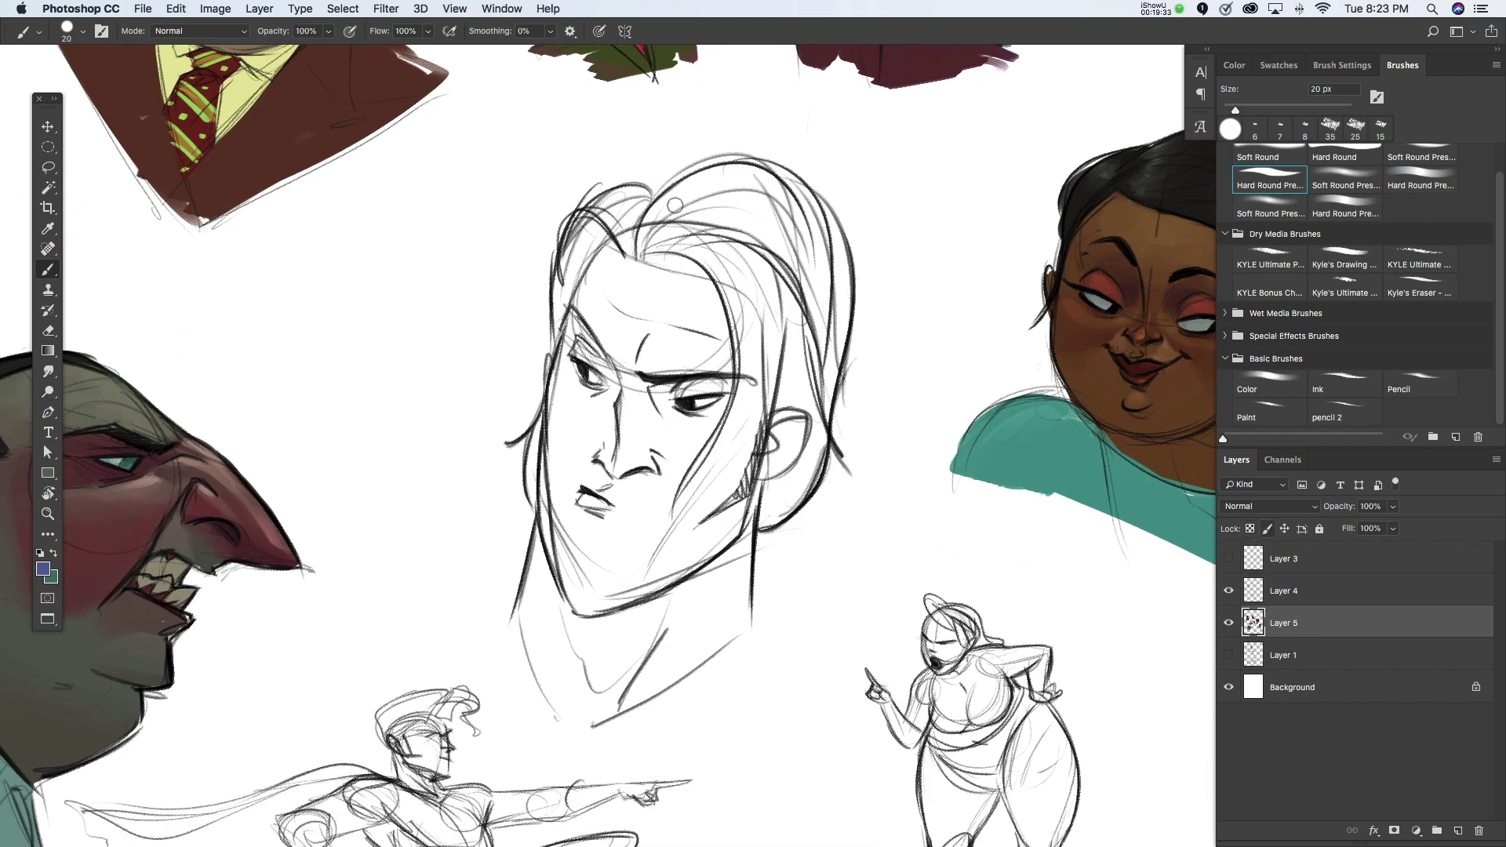
Step: Brush blue along the hair, jaw and neck outline, ending at 25 px
drag(656, 208, 563, 493)
mouse_move(554, 426)
mouse_down()
mouse_move(524, 628)
mouse_move(621, 741)
mouse_up()
drag(752, 459, 588, 730)
drag(755, 530, 789, 504)
mouse_move(829, 370)
mouse_down()
mouse_move(640, 232)
mouse_move(836, 333)
mouse_move(741, 524)
mouse_up()
key(super+z)
key(])
drag(816, 196, 799, 465)
drag(836, 204, 642, 263)
mouse_move(668, 210)
mouse_down()
mouse_move(604, 251)
mouse_move(577, 623)
mouse_up()
Step: Lasso-fill the whole head with blue and lock Layer 5's transparent pixels
key(l)
drag(541, 575, 580, 420)
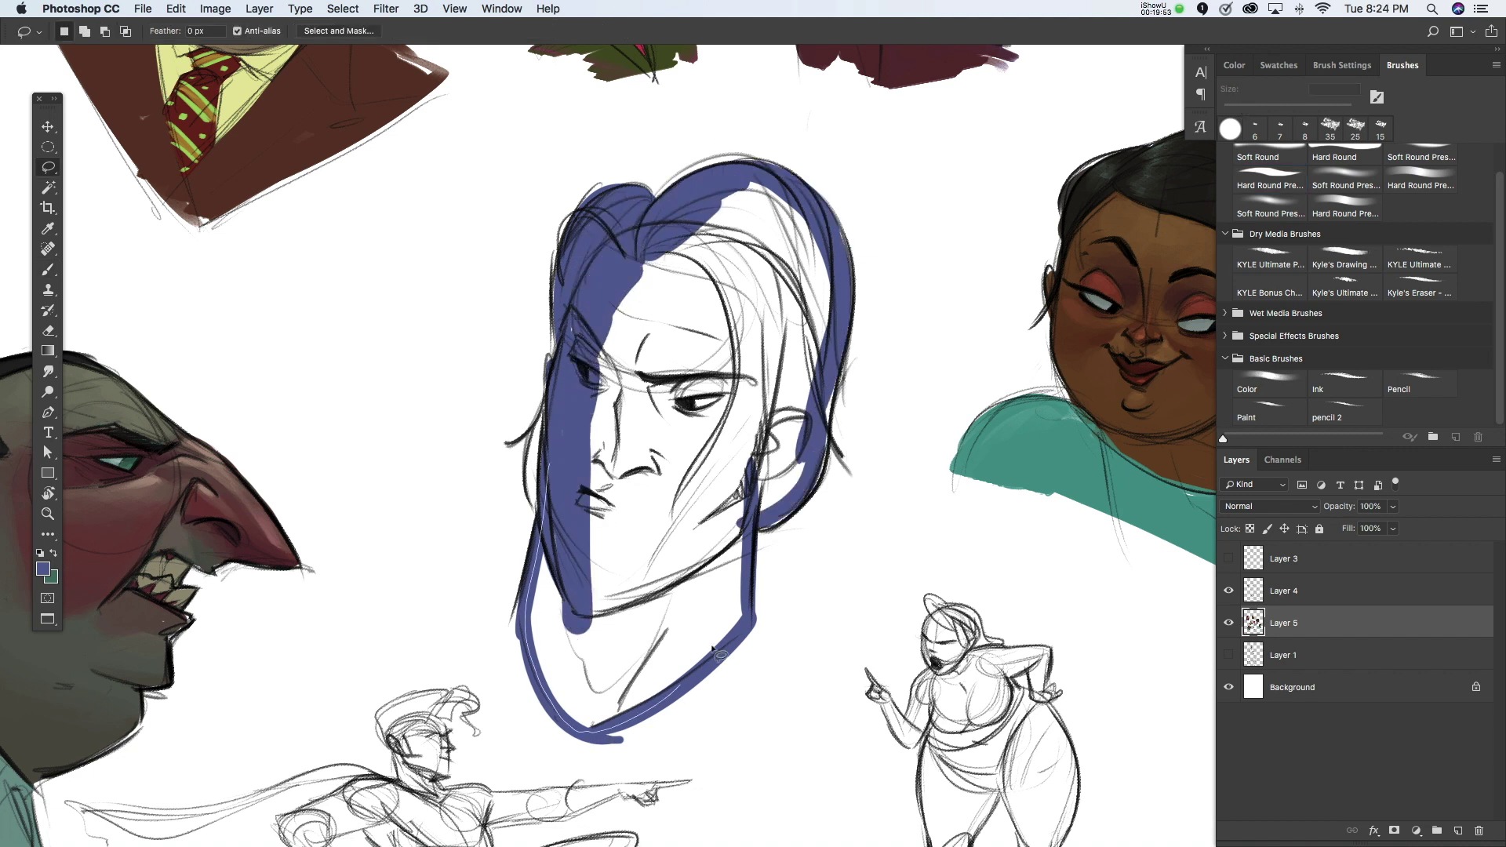
drag(558, 408, 565, 369)
key(alt+BackSpace)
key(ctrl+d)
key(b)
click(1264, 409)
click(1251, 529)
key(ctrl+plus)
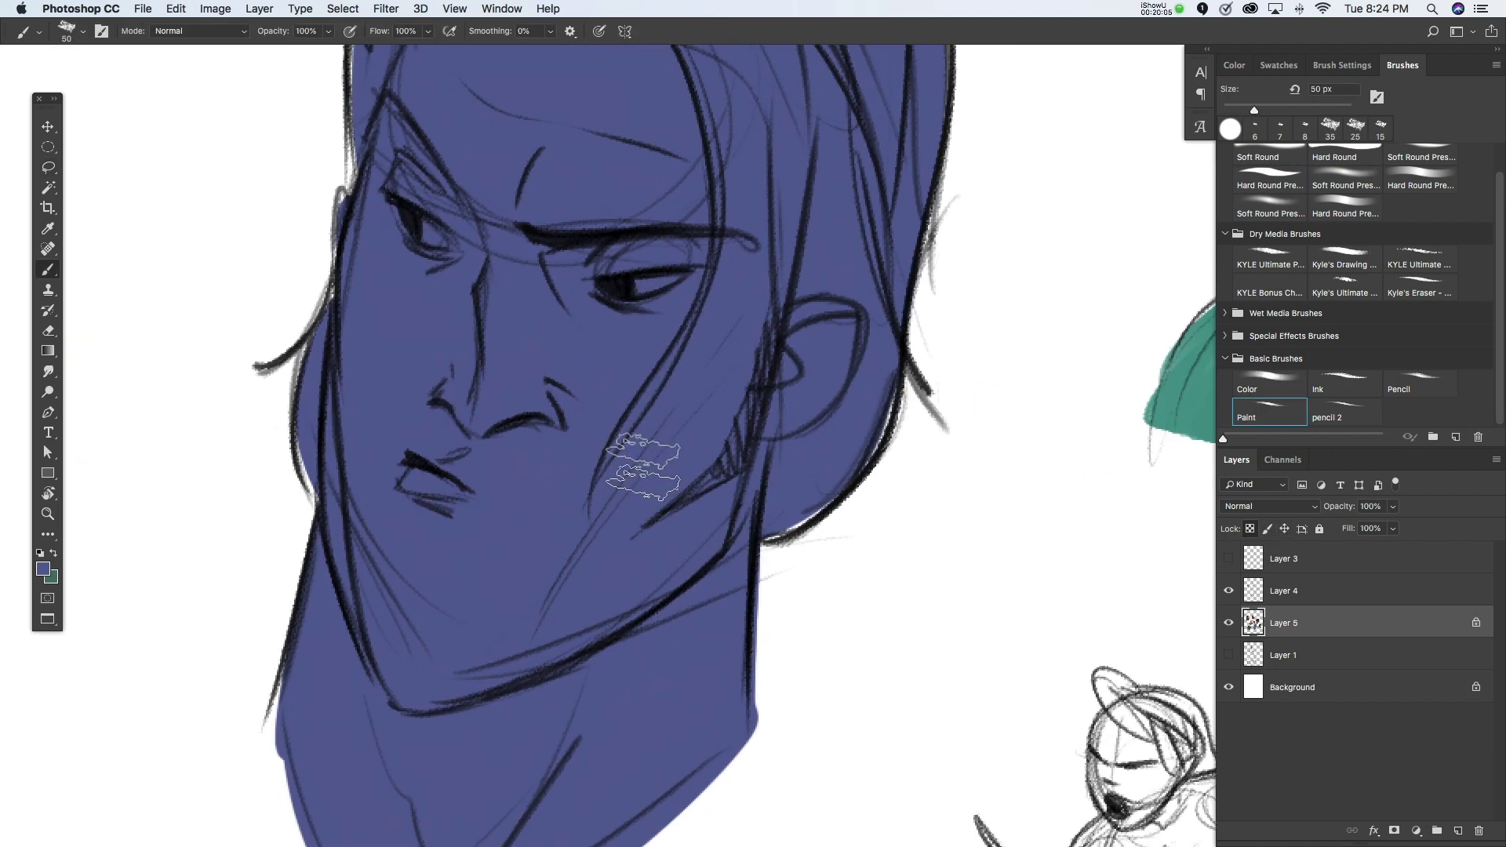
Step: Paint the nose, brow, forehead and cheek in dark red
click(43, 569)
drag(859, 383, 883, 409)
drag(1003, 390, 1011, 516)
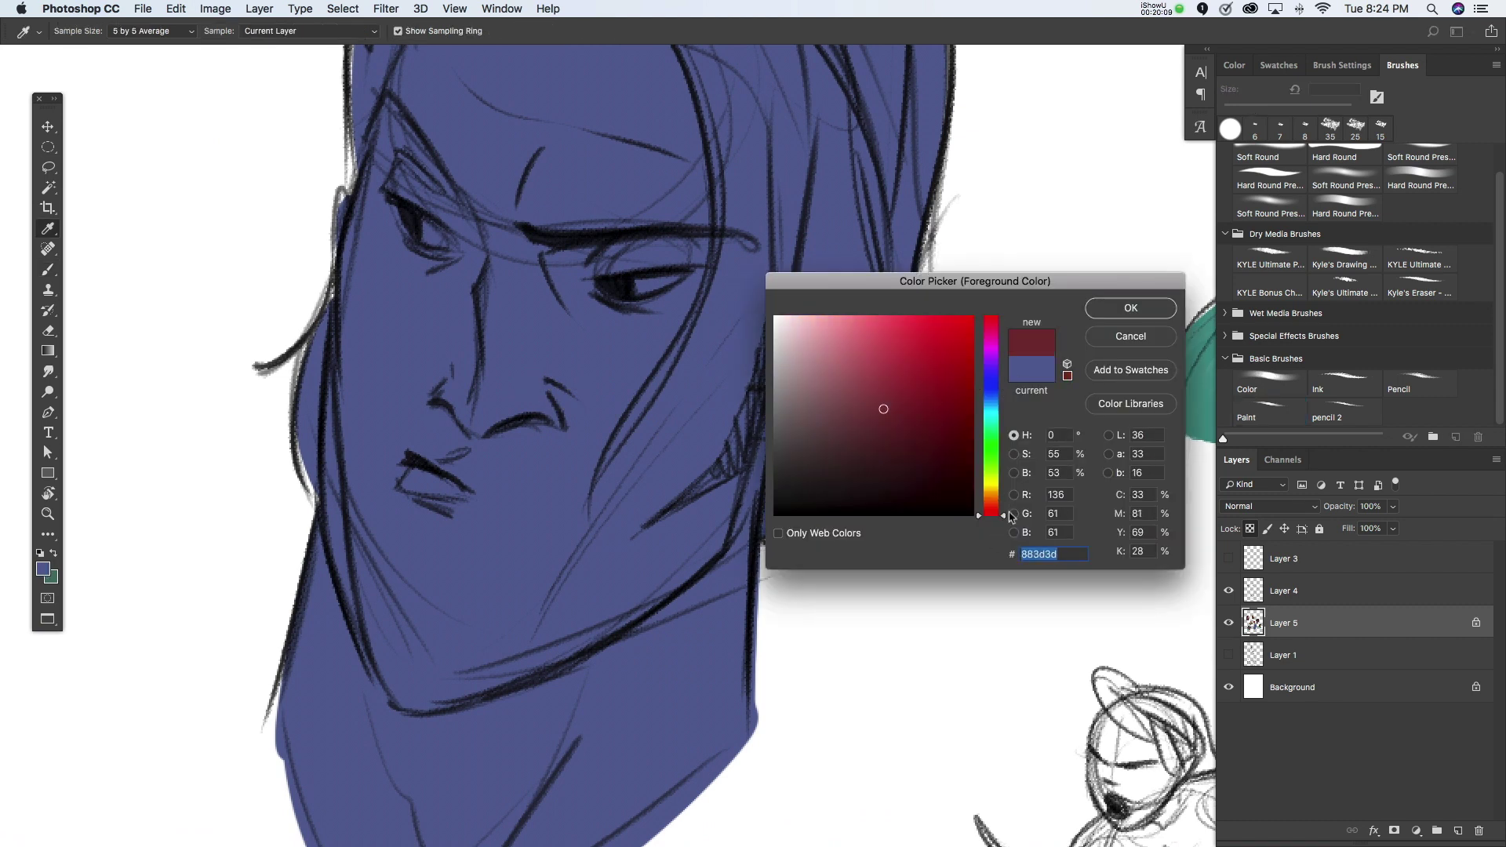
click(1067, 376)
key(Return)
key(b)
drag(439, 400, 549, 392)
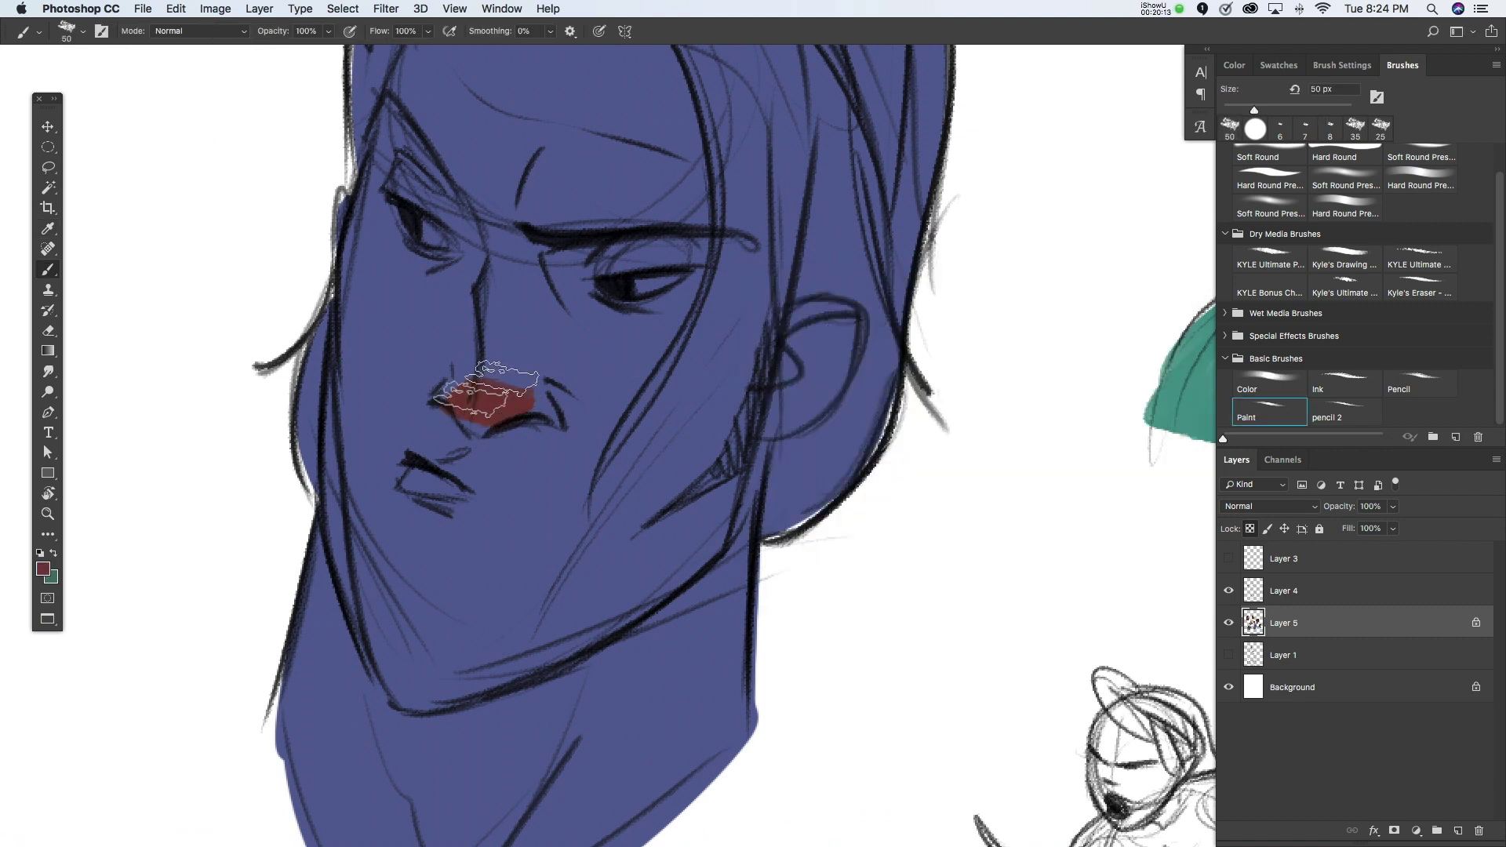
drag(502, 258, 500, 382)
mouse_move(504, 185)
mouse_down()
mouse_move(639, 228)
mouse_move(675, 302)
mouse_move(565, 479)
mouse_up()
drag(439, 196, 337, 345)
drag(337, 251, 408, 423)
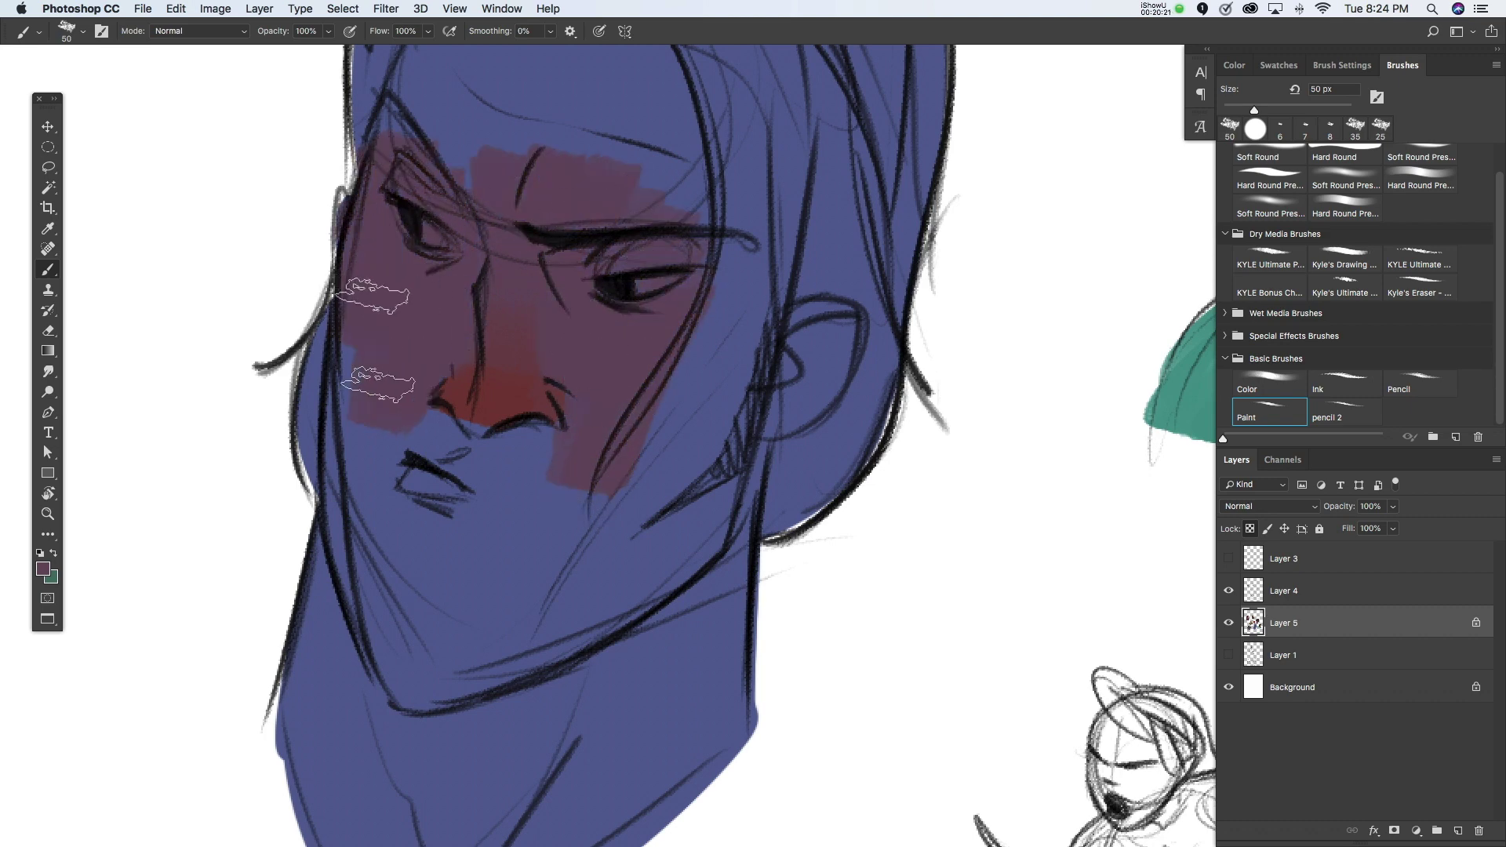
Step: With a 70 px brush, cover the chin, jaw, neck and right cheek reddish
key(bracketright)
key(bracketright)
scroll(443, 295, up, 3)
mouse_move(451, 322)
mouse_down()
mouse_move(572, 141)
mouse_move(690, 329)
mouse_up()
scroll(437, 251, down, 3)
mouse_move(346, 369)
mouse_down()
mouse_move(427, 510)
mouse_move(675, 580)
mouse_move(345, 706)
mouse_up()
mouse_move(337, 439)
mouse_down()
mouse_move(369, 666)
mouse_move(329, 714)
mouse_up()
alt+click(365, 302)
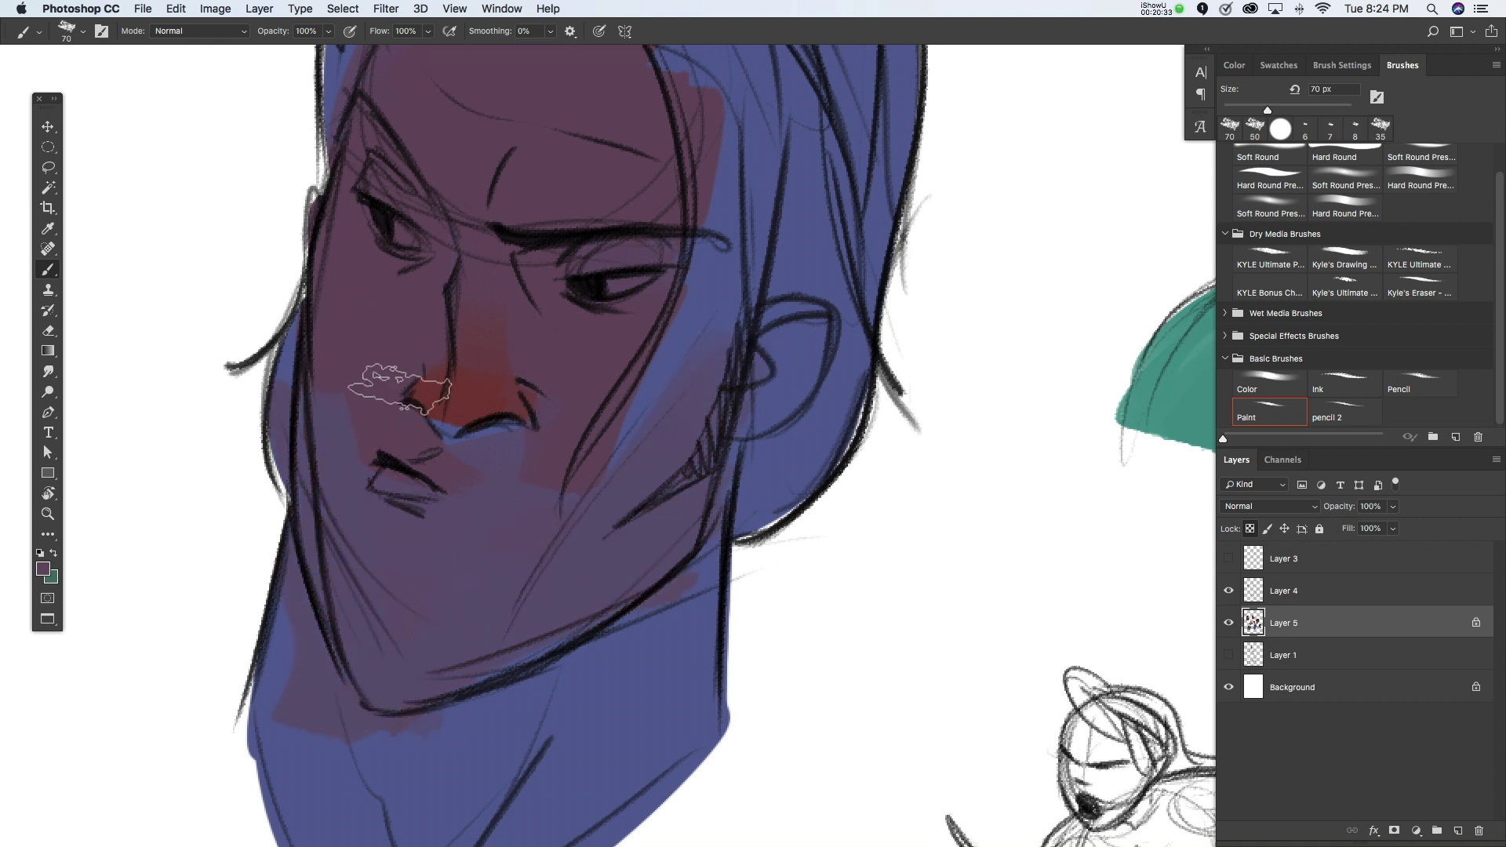
mouse_move(535, 479)
mouse_down()
mouse_move(722, 302)
mouse_move(745, 141)
mouse_up()
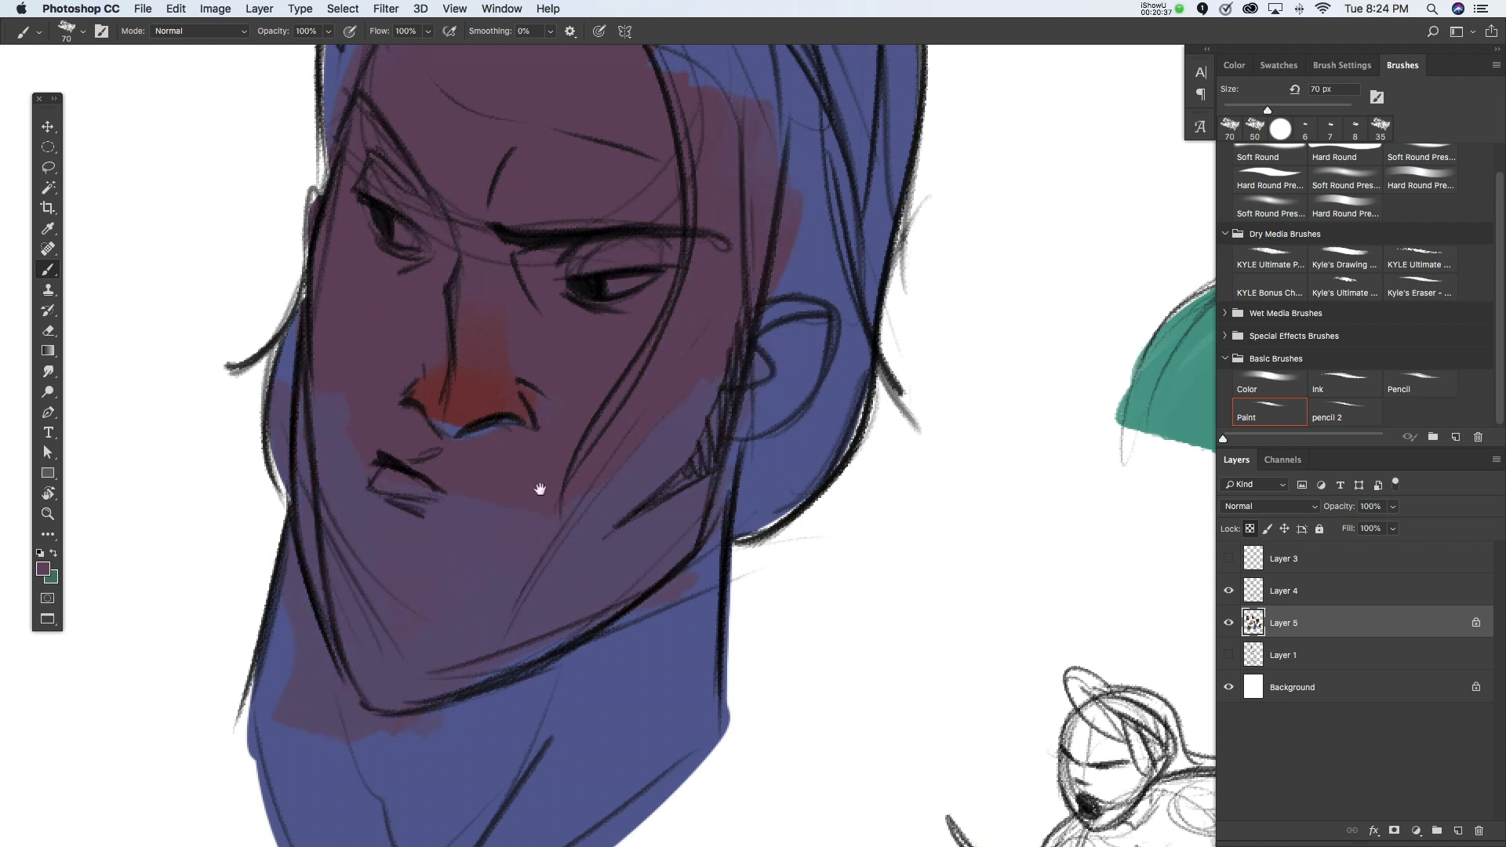
Step: Paint the ear red and cover the neck's remaining blue with sampled purple
scroll(554, 431, up, 3)
scroll(681, 308, down, 3)
mouse_move(713, 361)
mouse_down()
mouse_move(757, 319)
mouse_move(738, 404)
mouse_up()
scroll(774, 395, down, 4)
alt+click(364, 310)
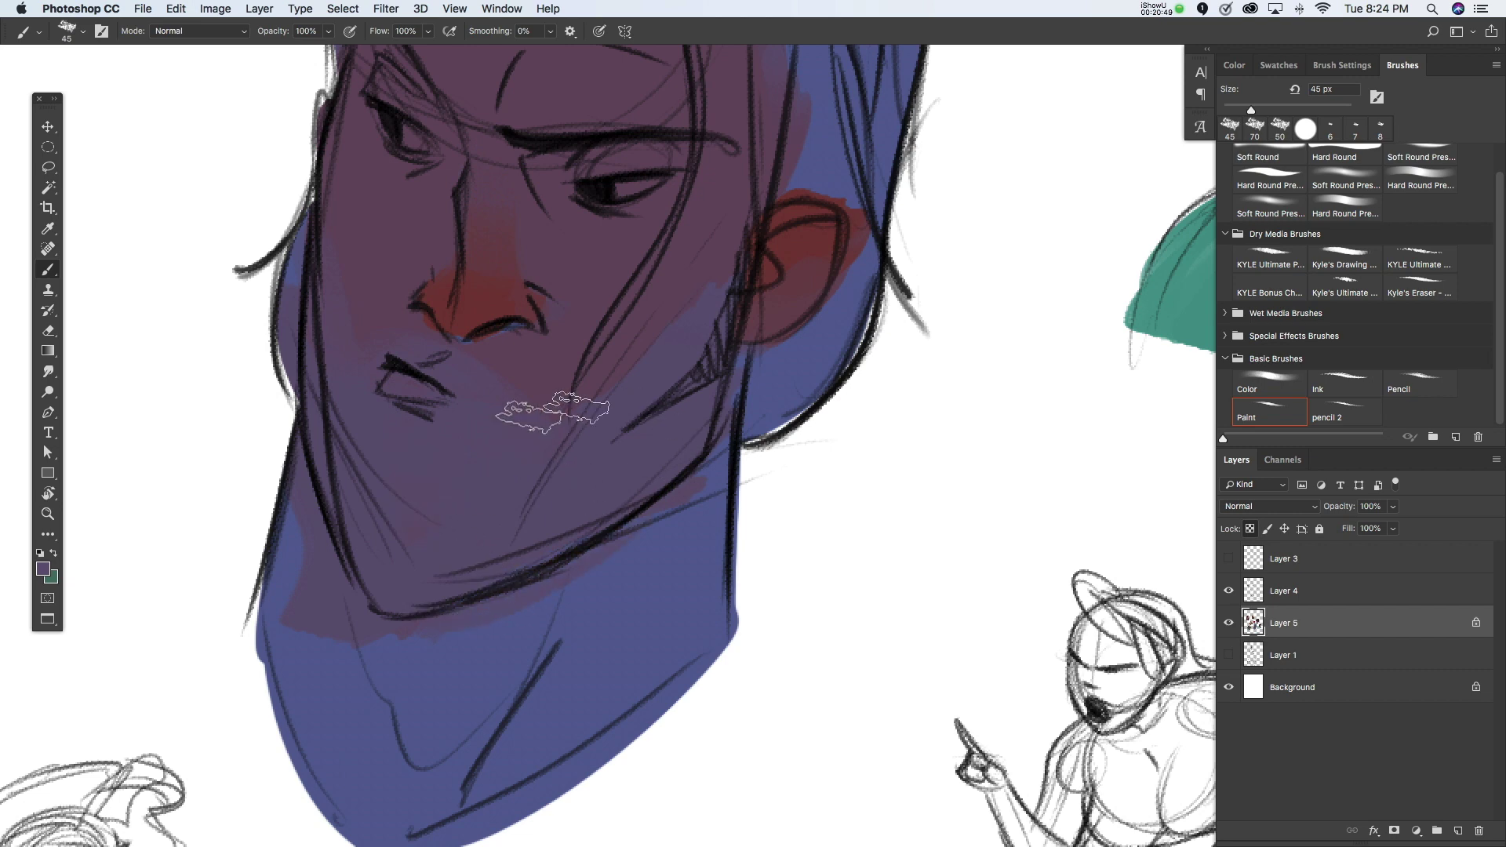
mouse_move(695, 531)
mouse_down()
mouse_move(319, 606)
mouse_move(672, 588)
mouse_up()
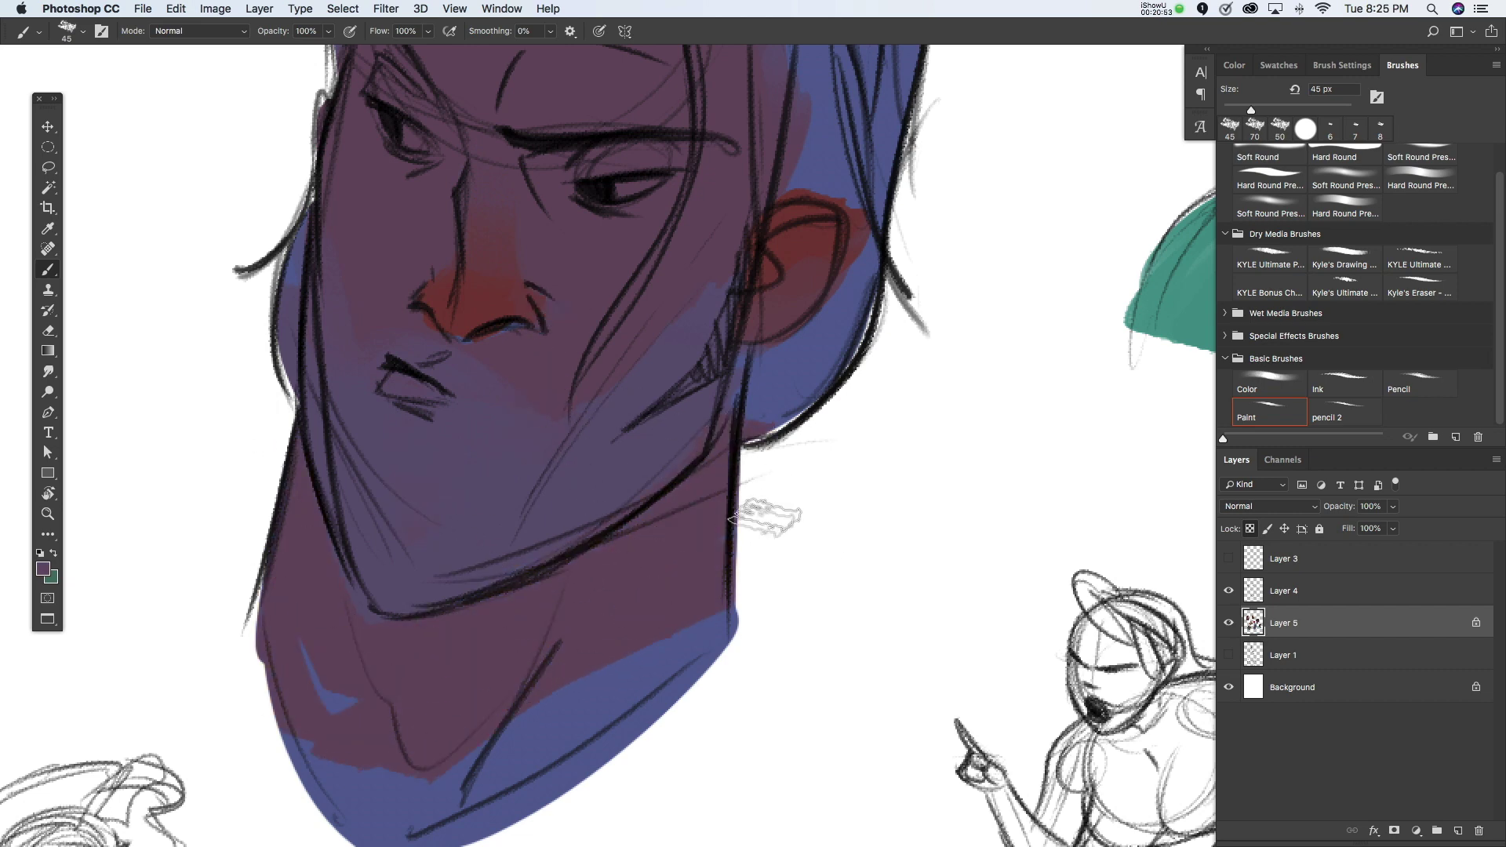
scroll(789, 477, down, 3)
key(bracketright)
key(bracketright)
mouse_move(787, 476)
mouse_down()
mouse_move(439, 706)
mouse_move(329, 597)
mouse_up()
drag(685, 542, 616, 682)
Step: Shade the jaw underside and neck shadow in muted blue-grey with a 40 px brush
click(43, 568)
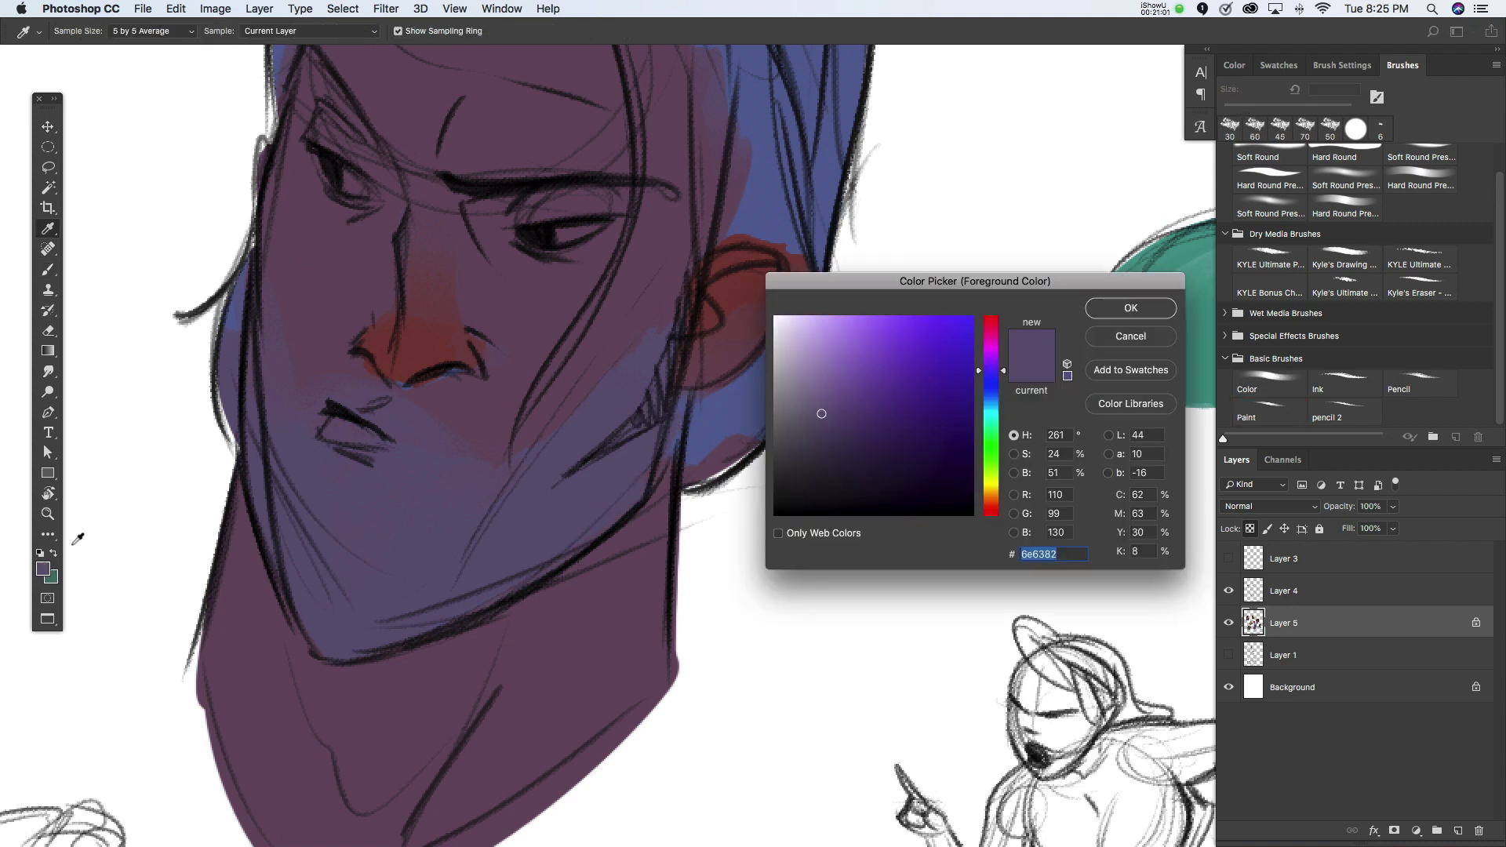
drag(1004, 377, 1004, 396)
drag(816, 411, 812, 420)
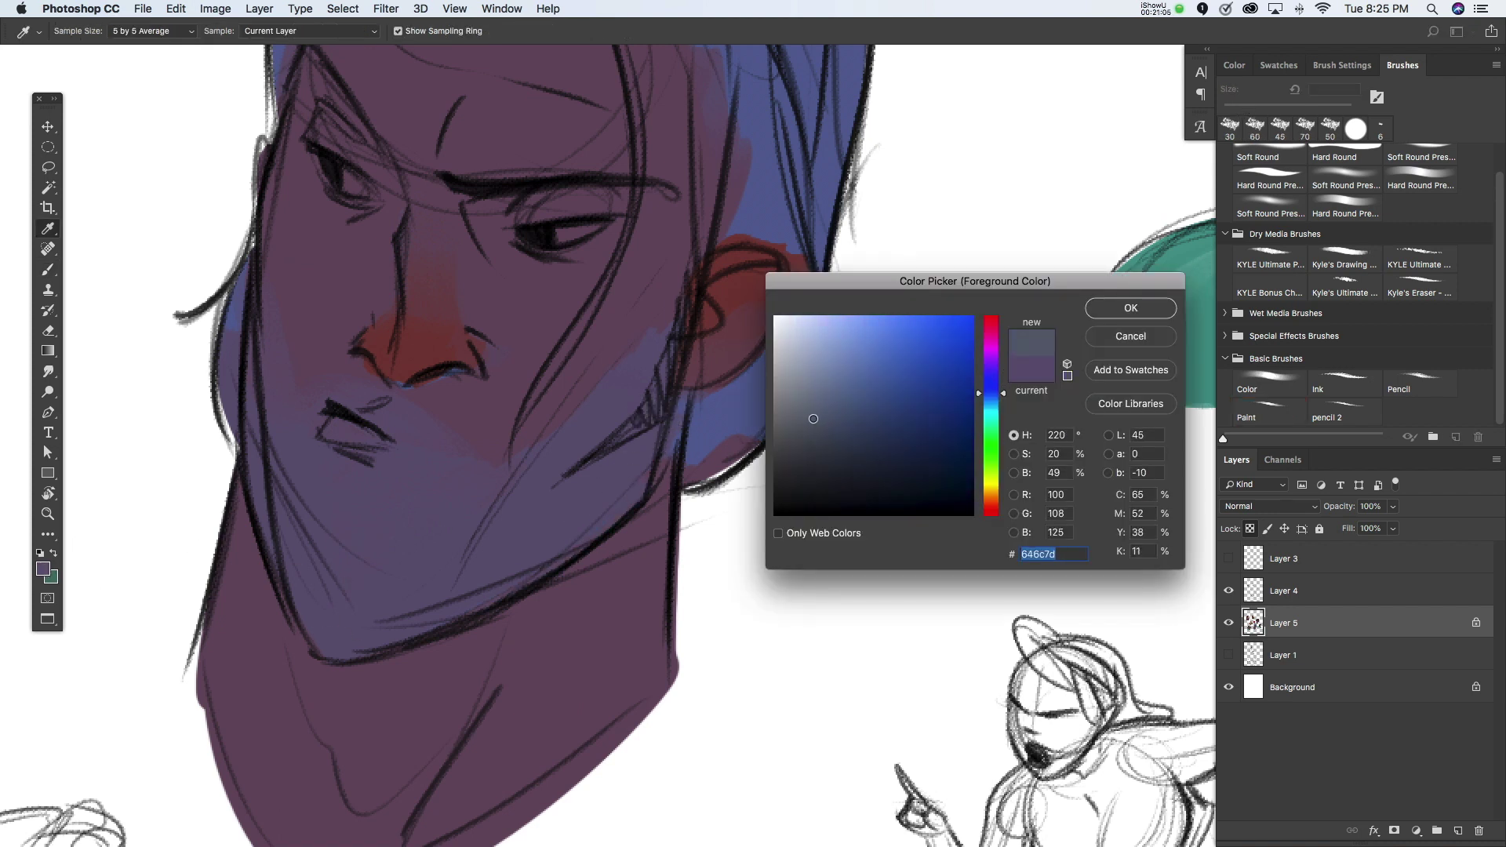
click(1091, 310)
key(bracketright)
drag(633, 421, 440, 580)
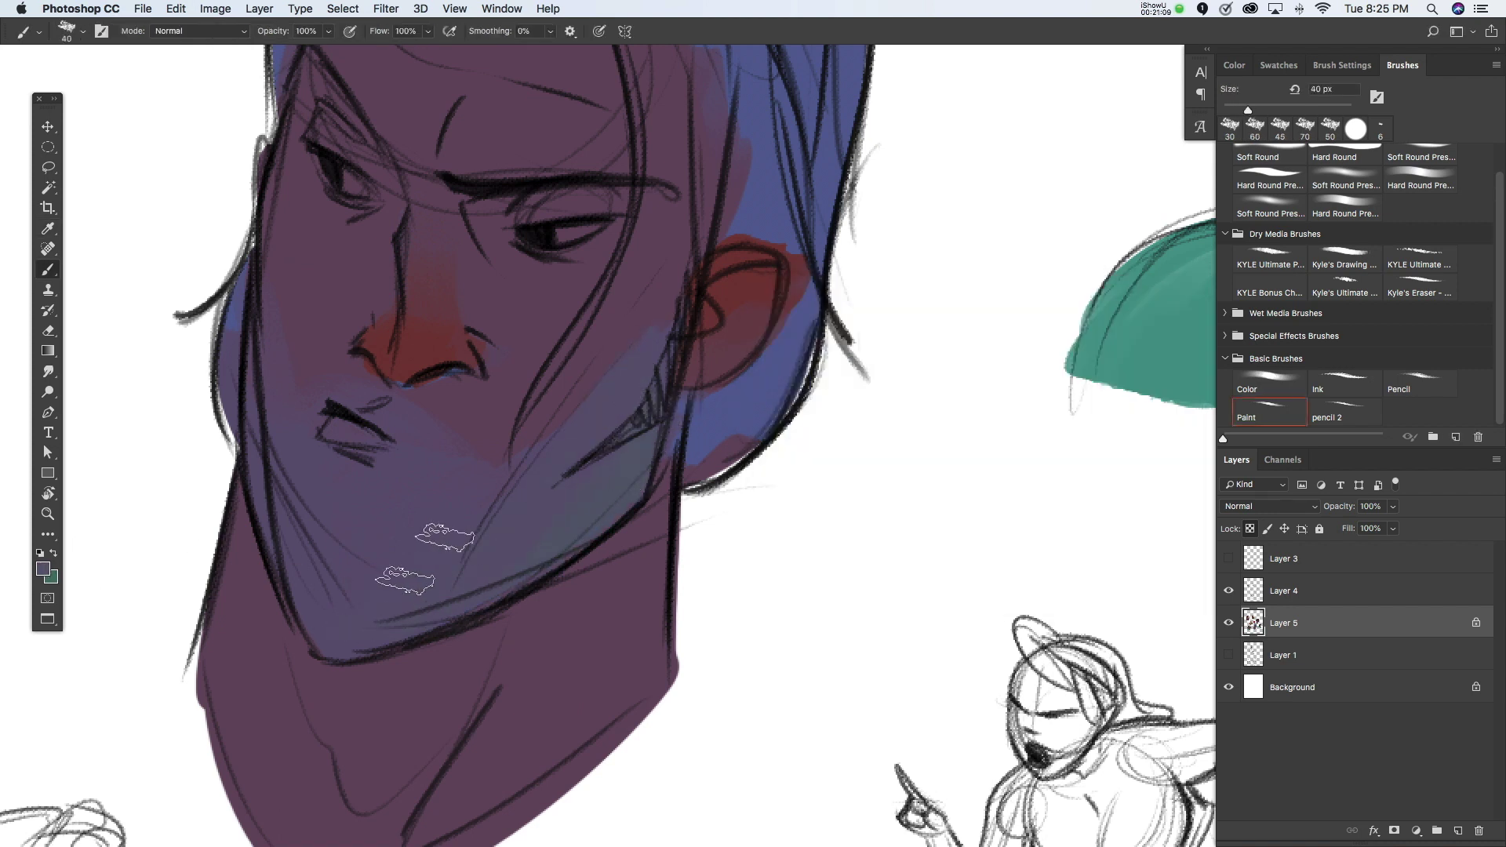
drag(628, 455, 328, 618)
drag(261, 396, 327, 539)
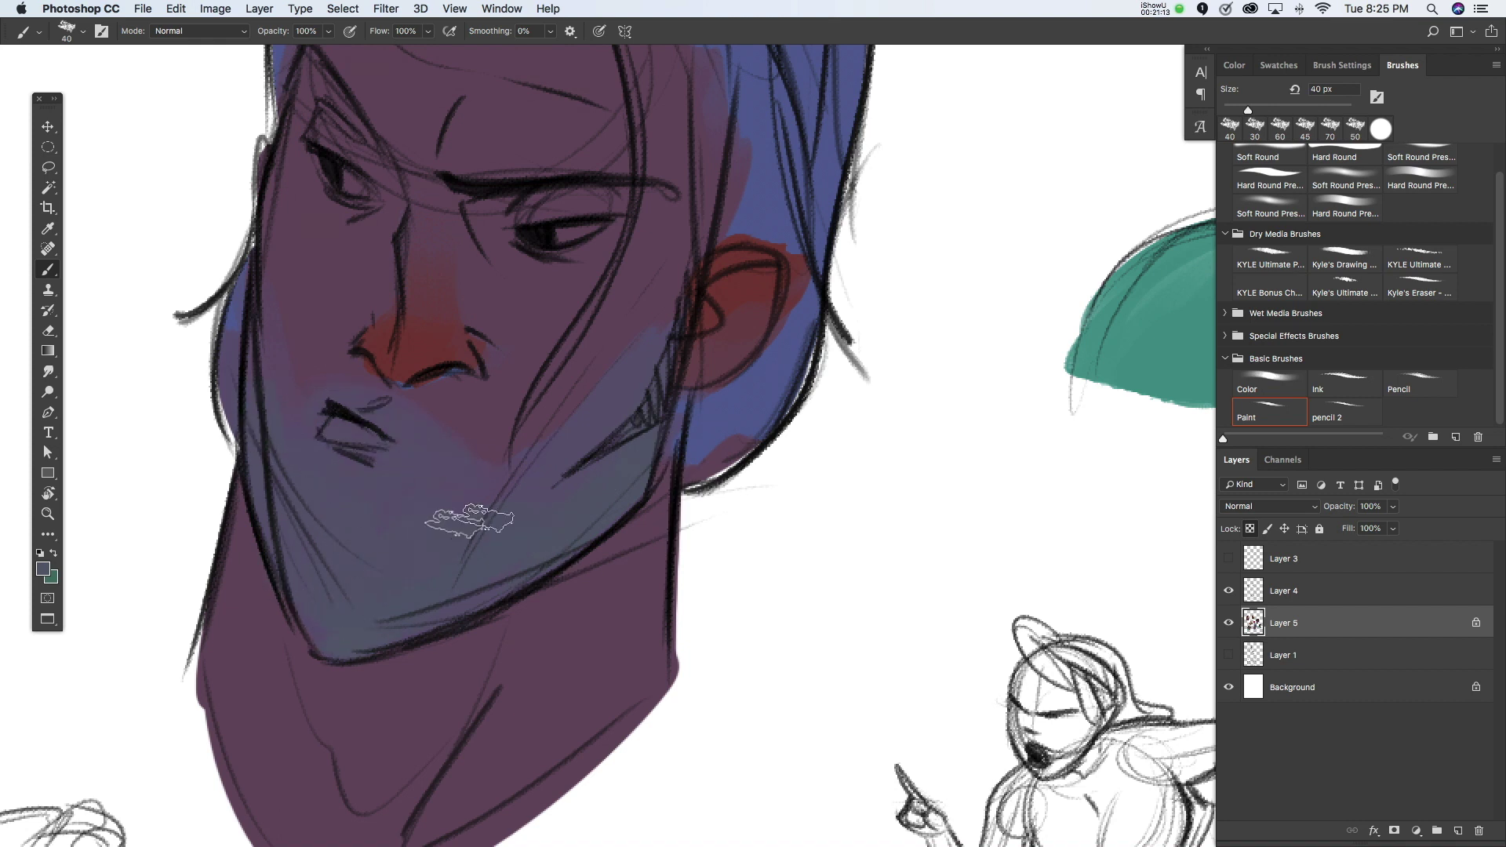
mouse_move(606, 486)
mouse_down()
mouse_move(622, 403)
mouse_move(504, 464)
mouse_move(615, 346)
mouse_move(598, 425)
mouse_up()
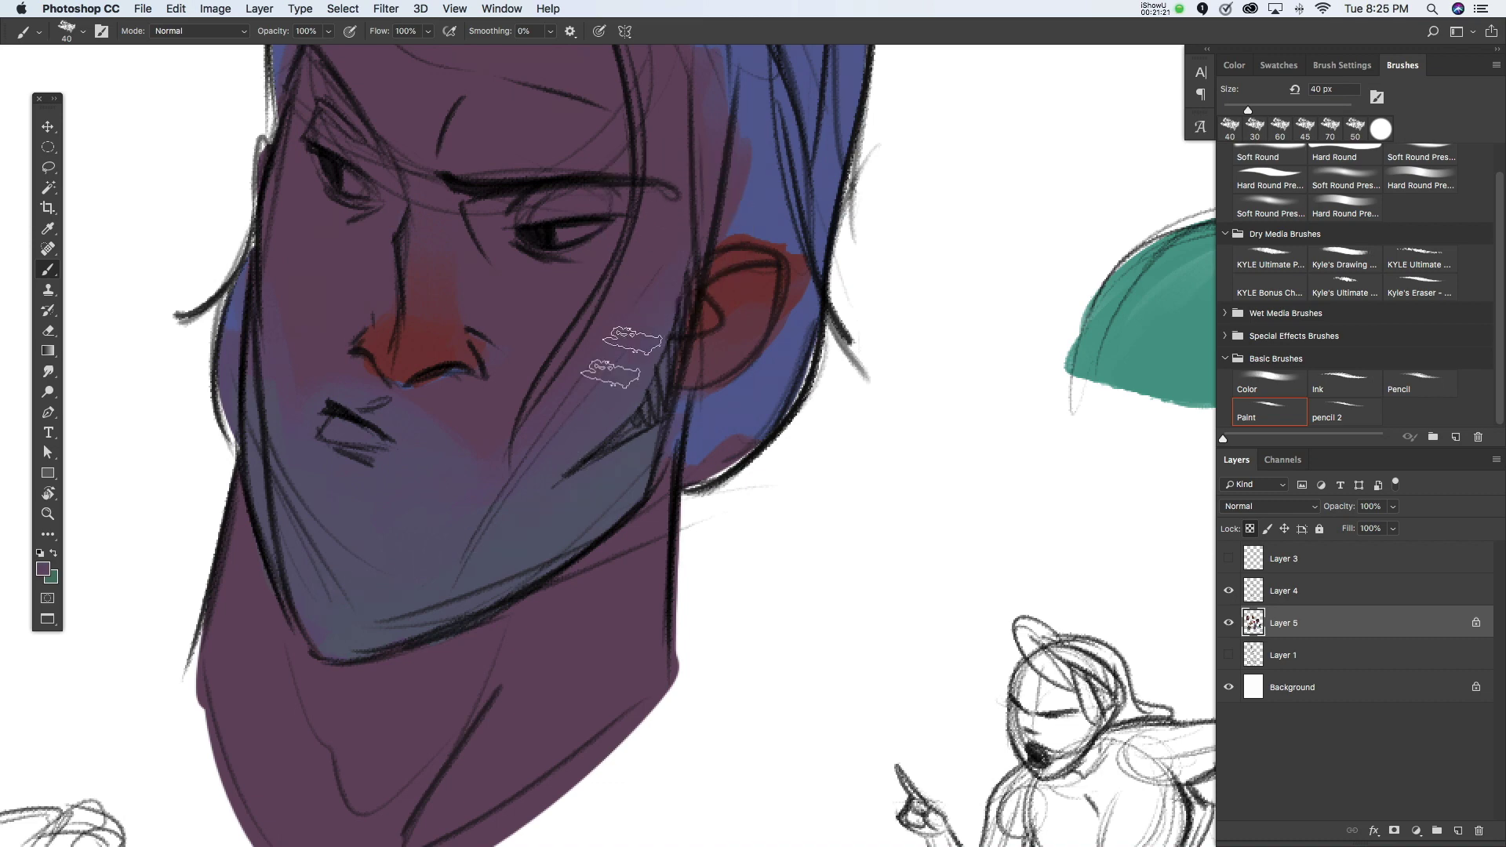
key(bracketleft)
scroll(502, 470, up, 3)
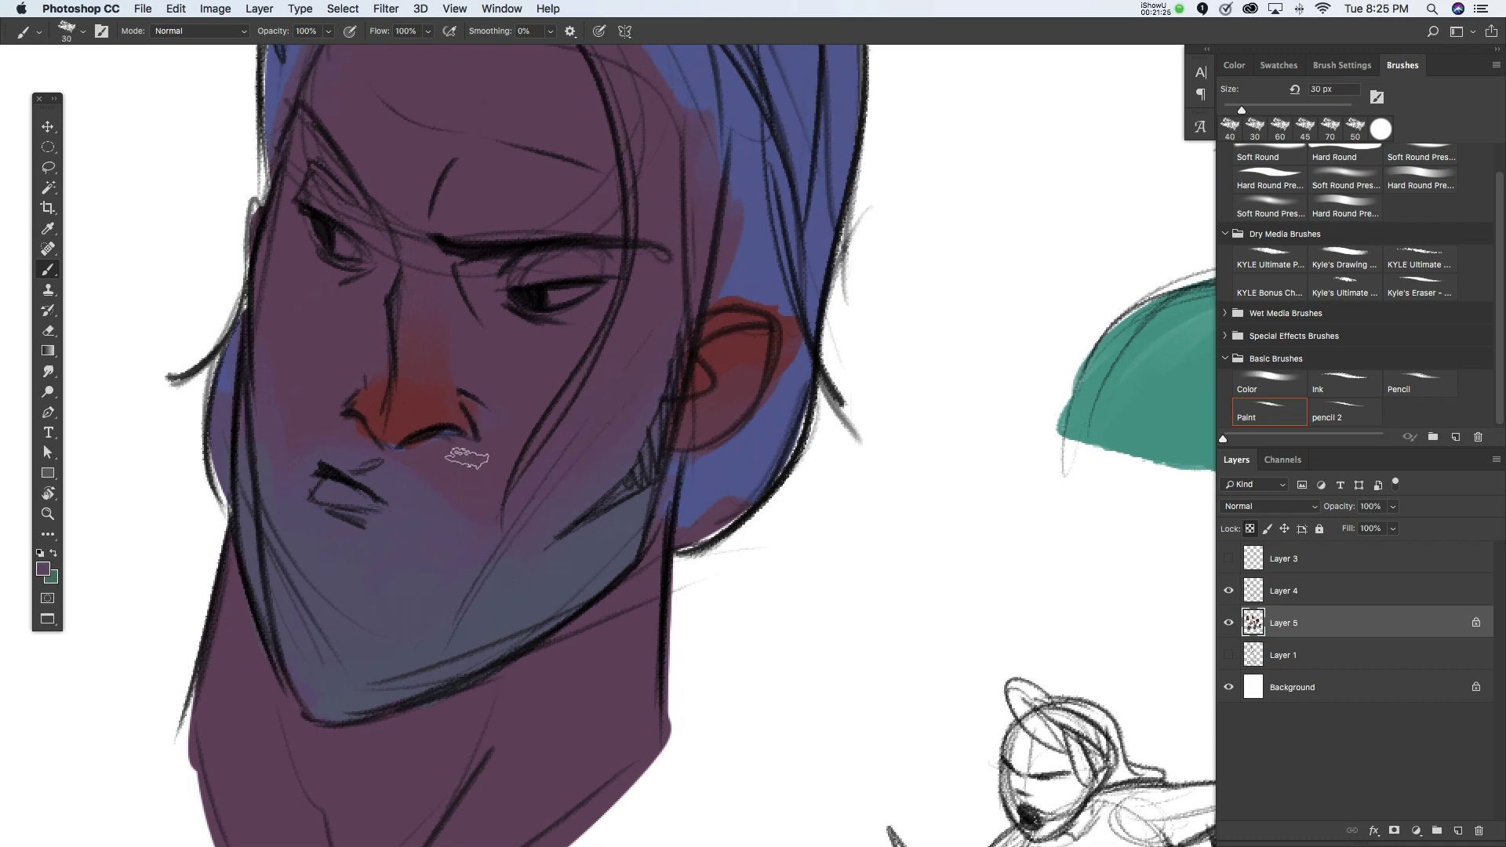
scroll(513, 445, down, 5)
key(bracketright)
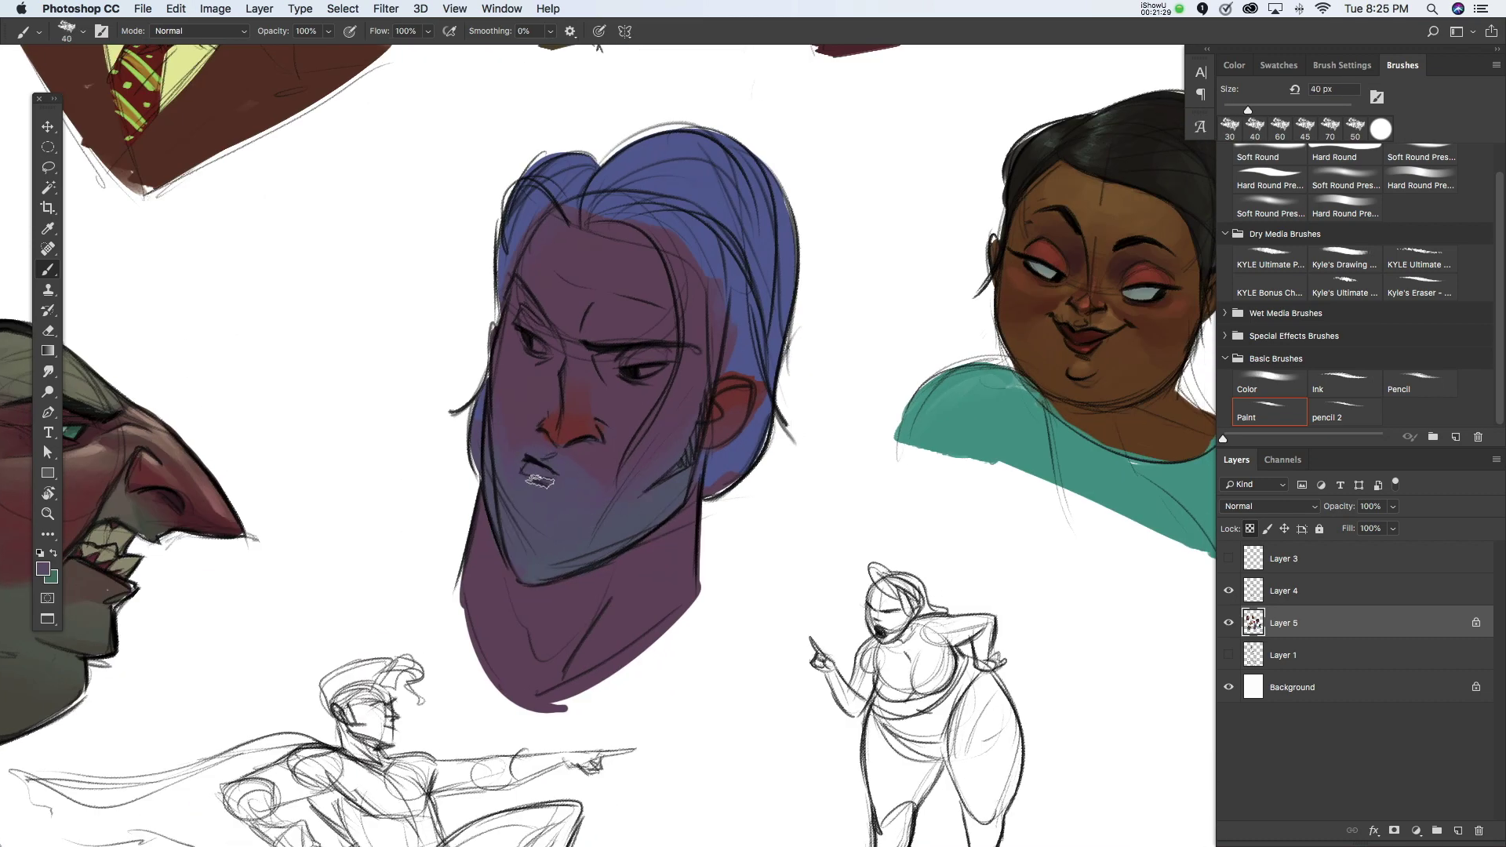
Step: Adjust the brush size between 40 and 70 px
key(bracketright)
key(bracketleft)
key(bracketright)
key(bracketright)
key(bracketright)
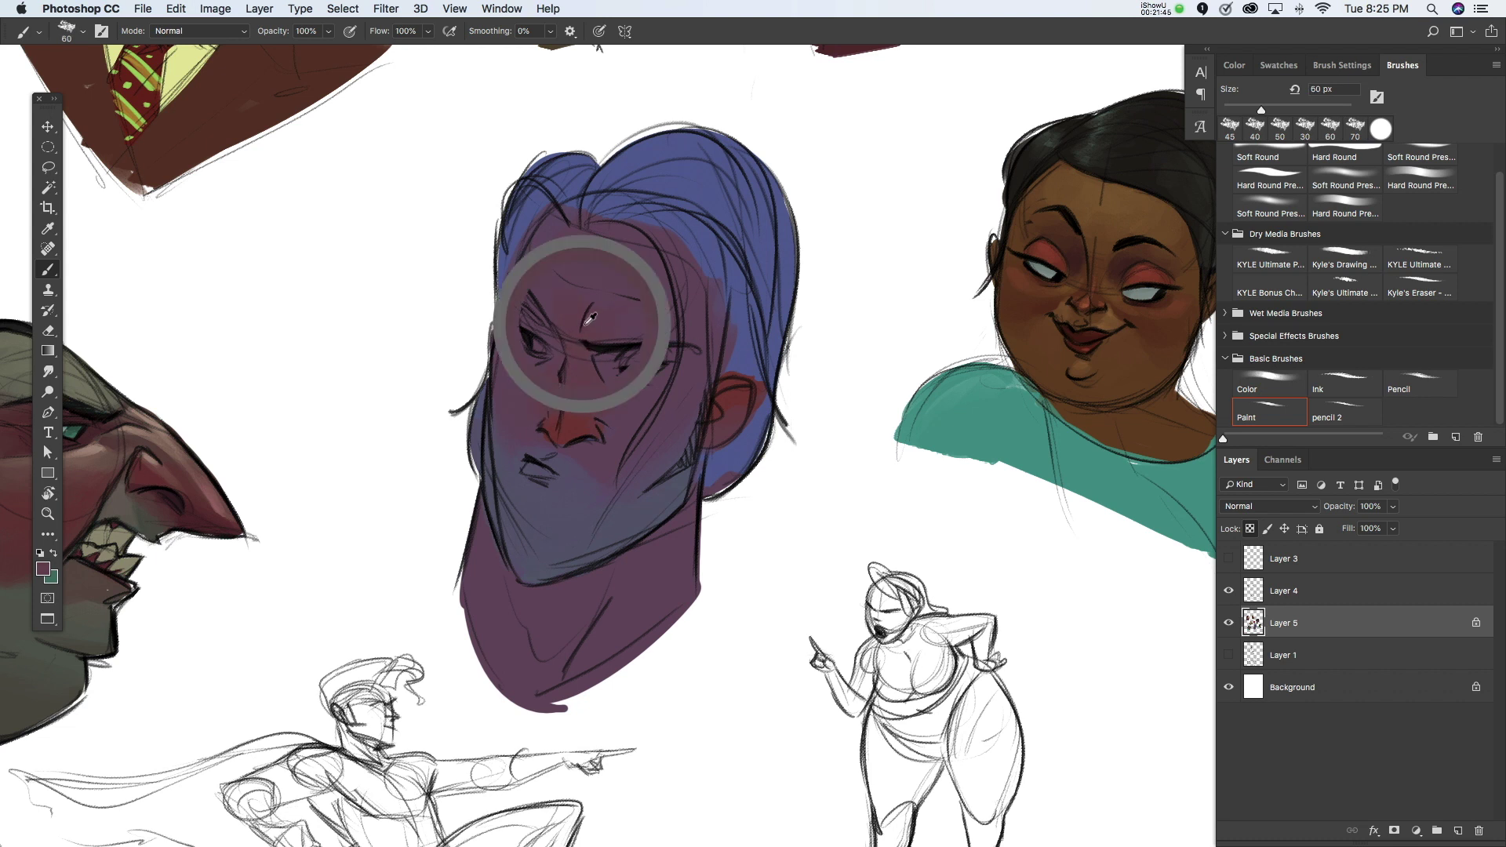
key(bracketright)
key(bracketright)
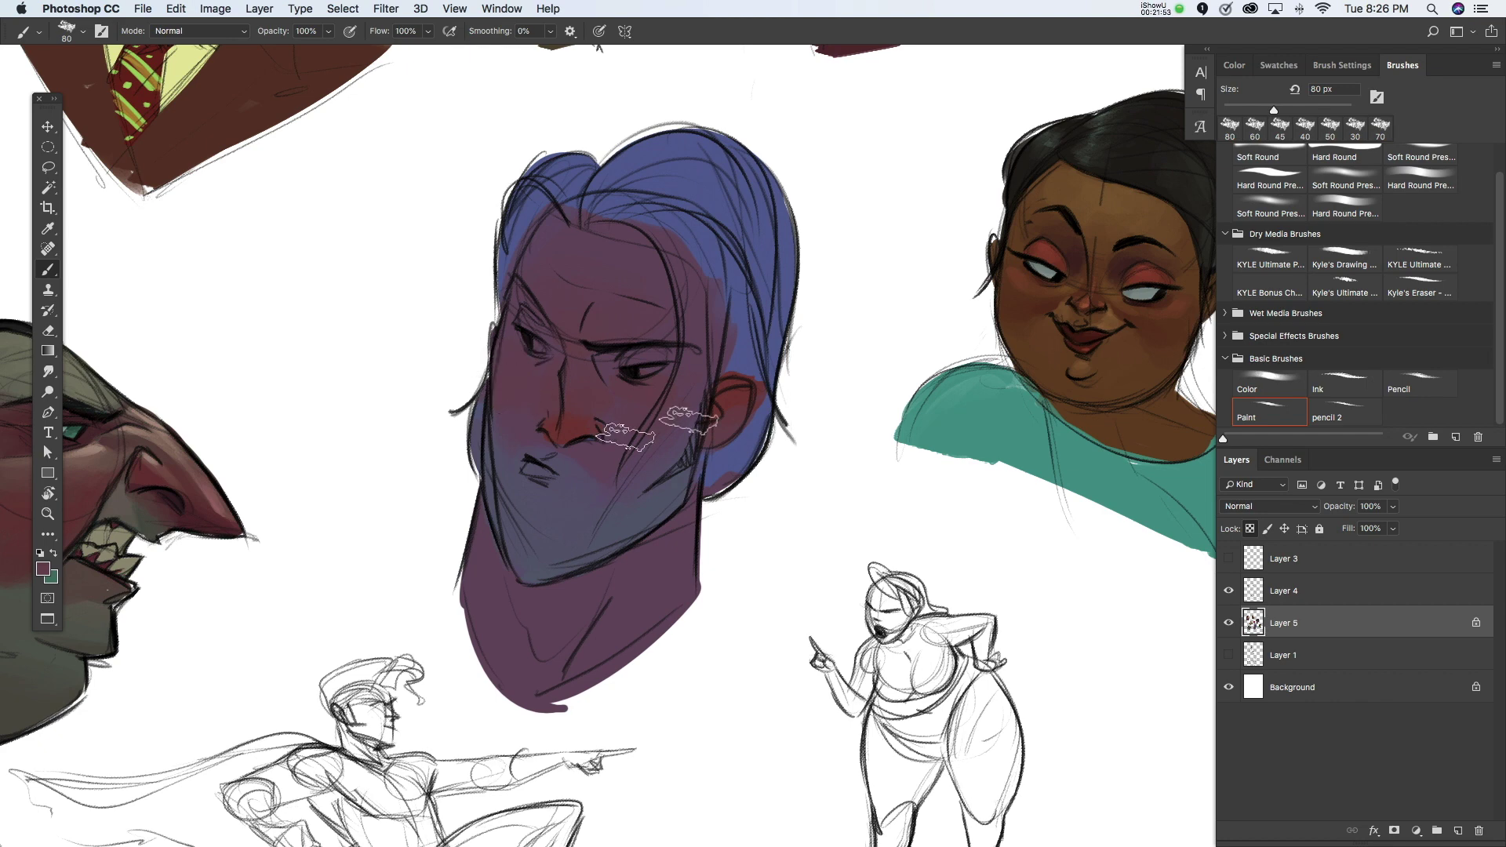
key(bracketleft)
key(bracketleft)
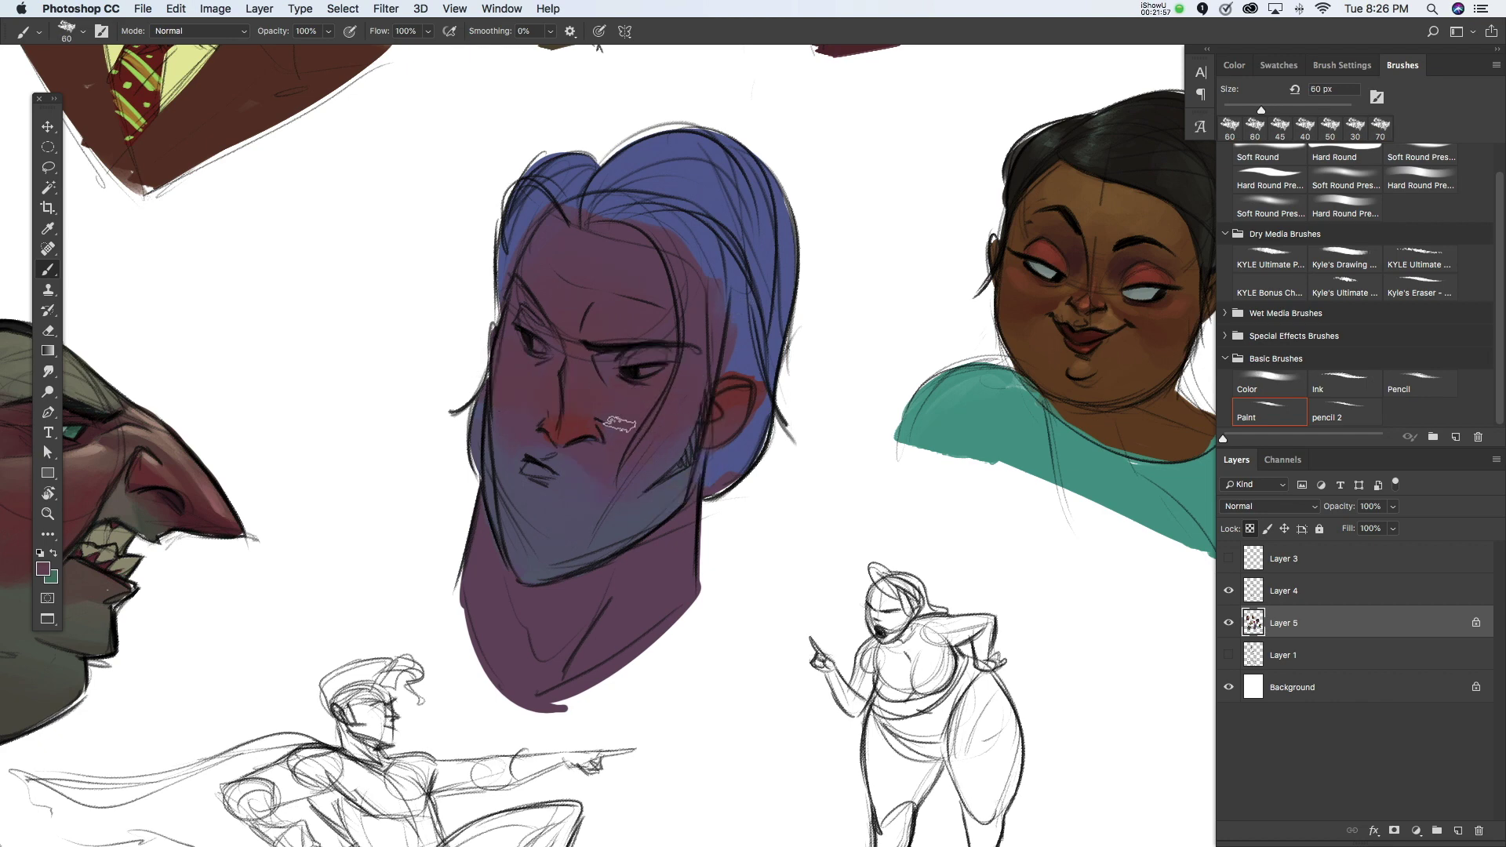
Step: Pick a lighter dusty mauve and paint a 15 px stroke beside the nose
click(43, 568)
click(813, 398)
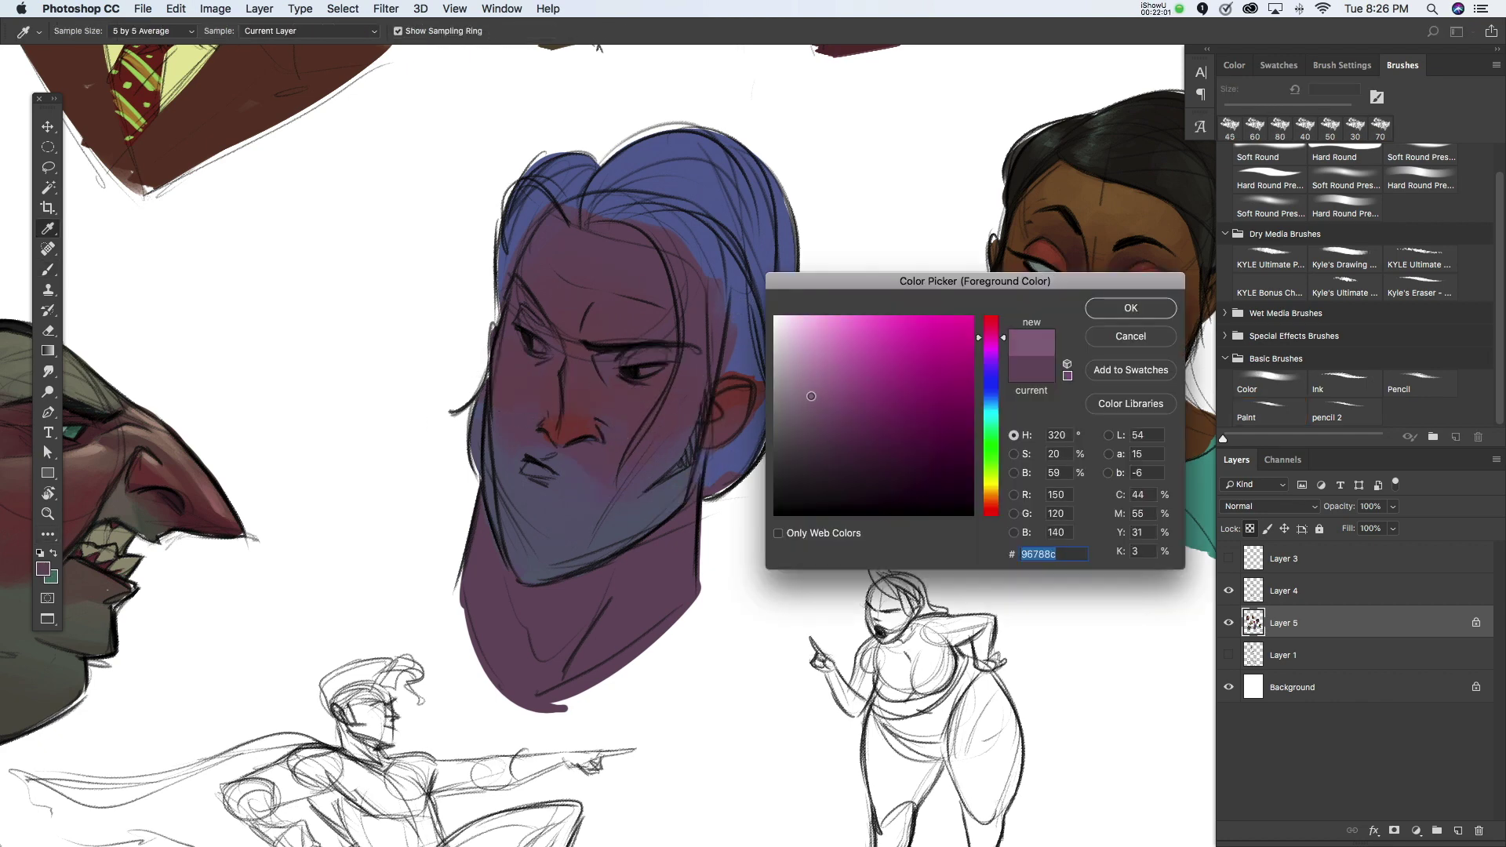
click(1121, 309)
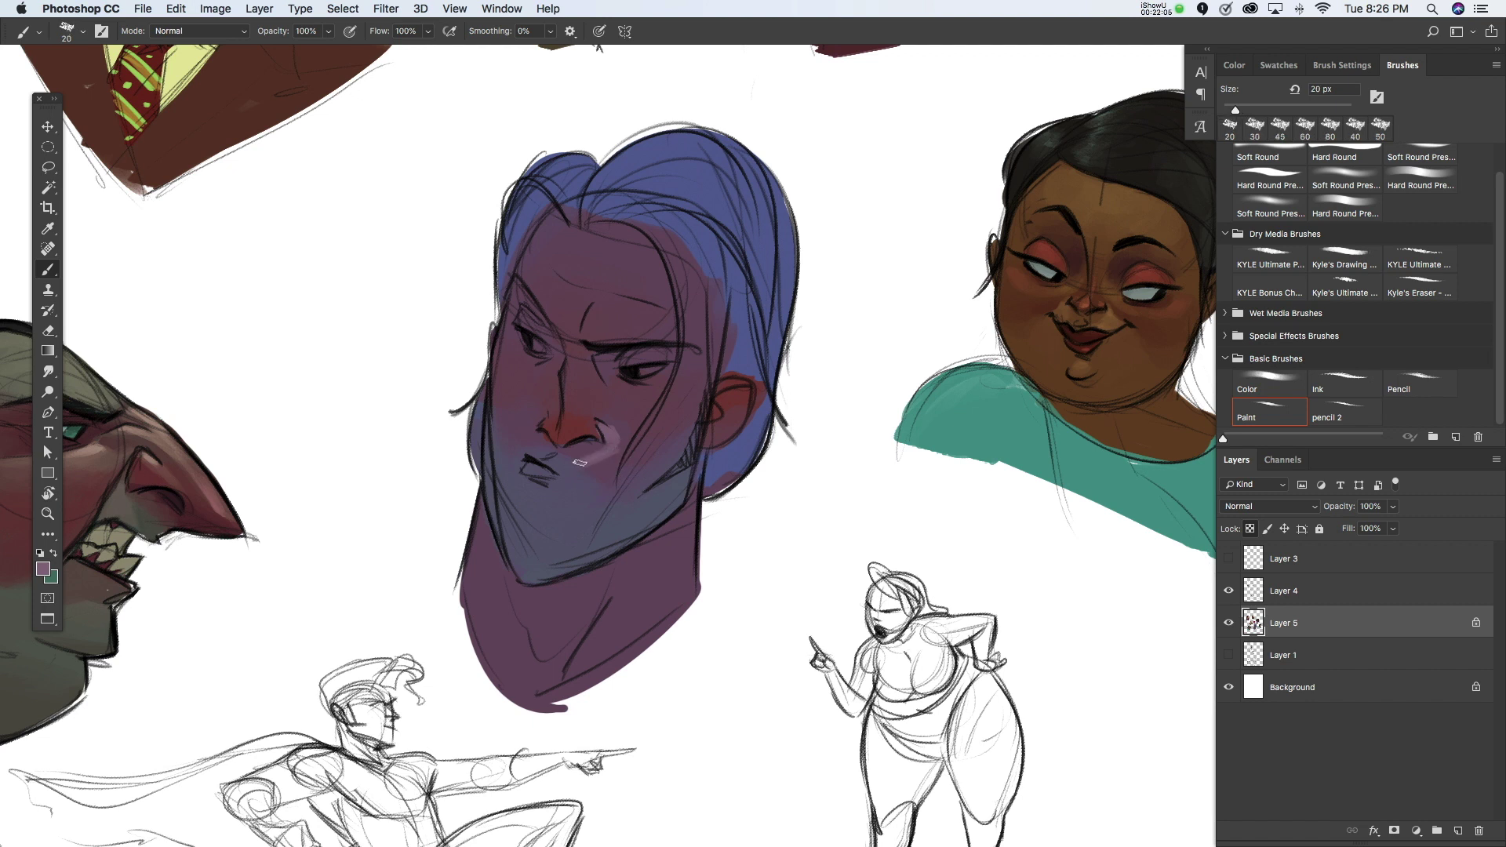
key(bracketright)
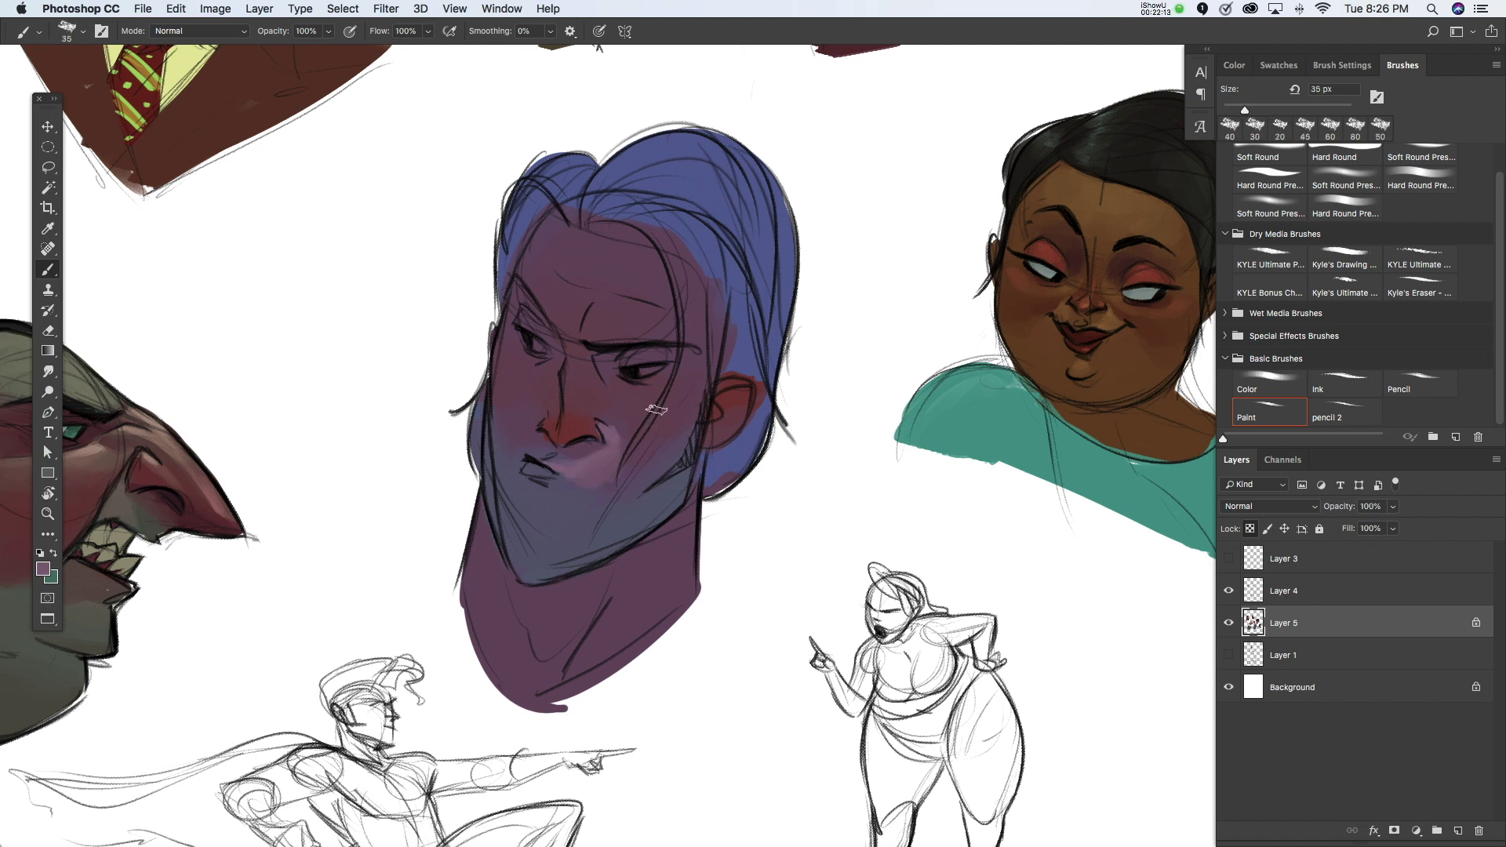
key(bracketleft)
key(bracketleft)
key(bracketleft)
drag(589, 367, 578, 400)
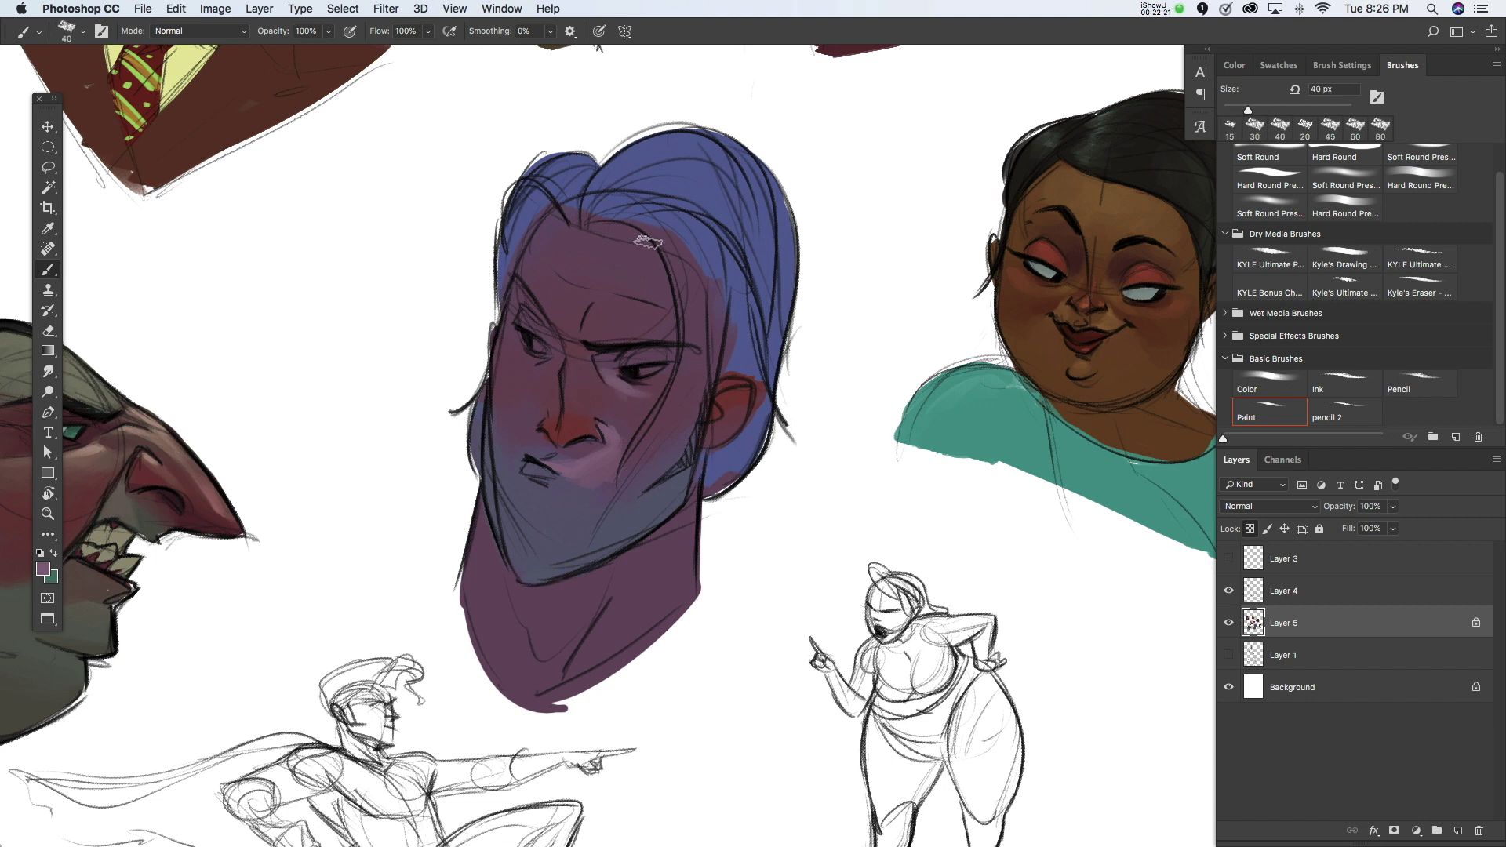
Step: Paint a light forehead highlight, then choose light greyish purple 9a96a9
click(44, 568)
click(807, 387)
click(1129, 314)
key(bracketright)
drag(596, 251, 620, 265)
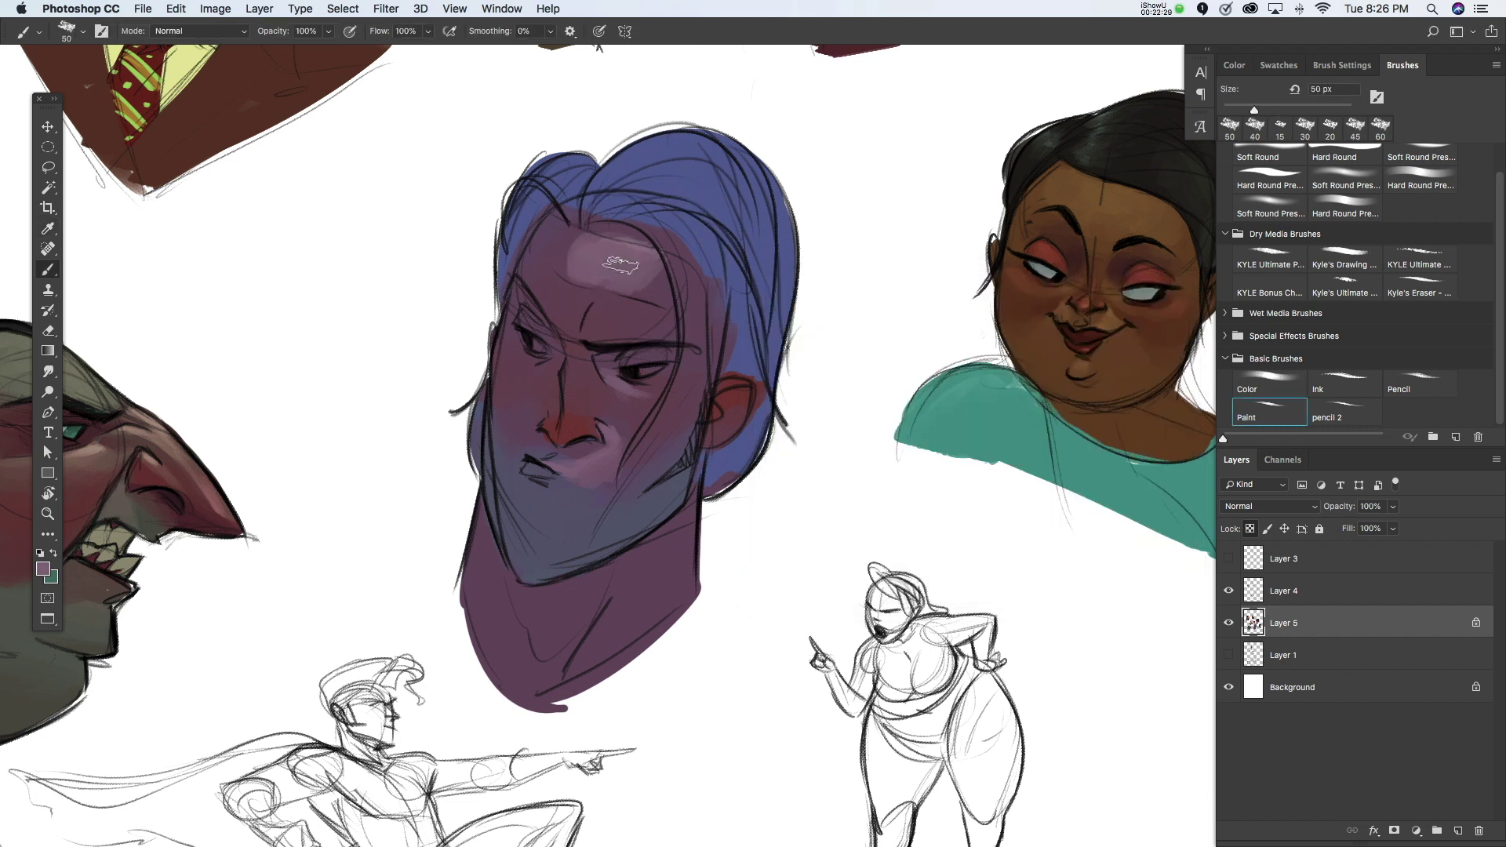
key(bracketleft)
alt+click(651, 294)
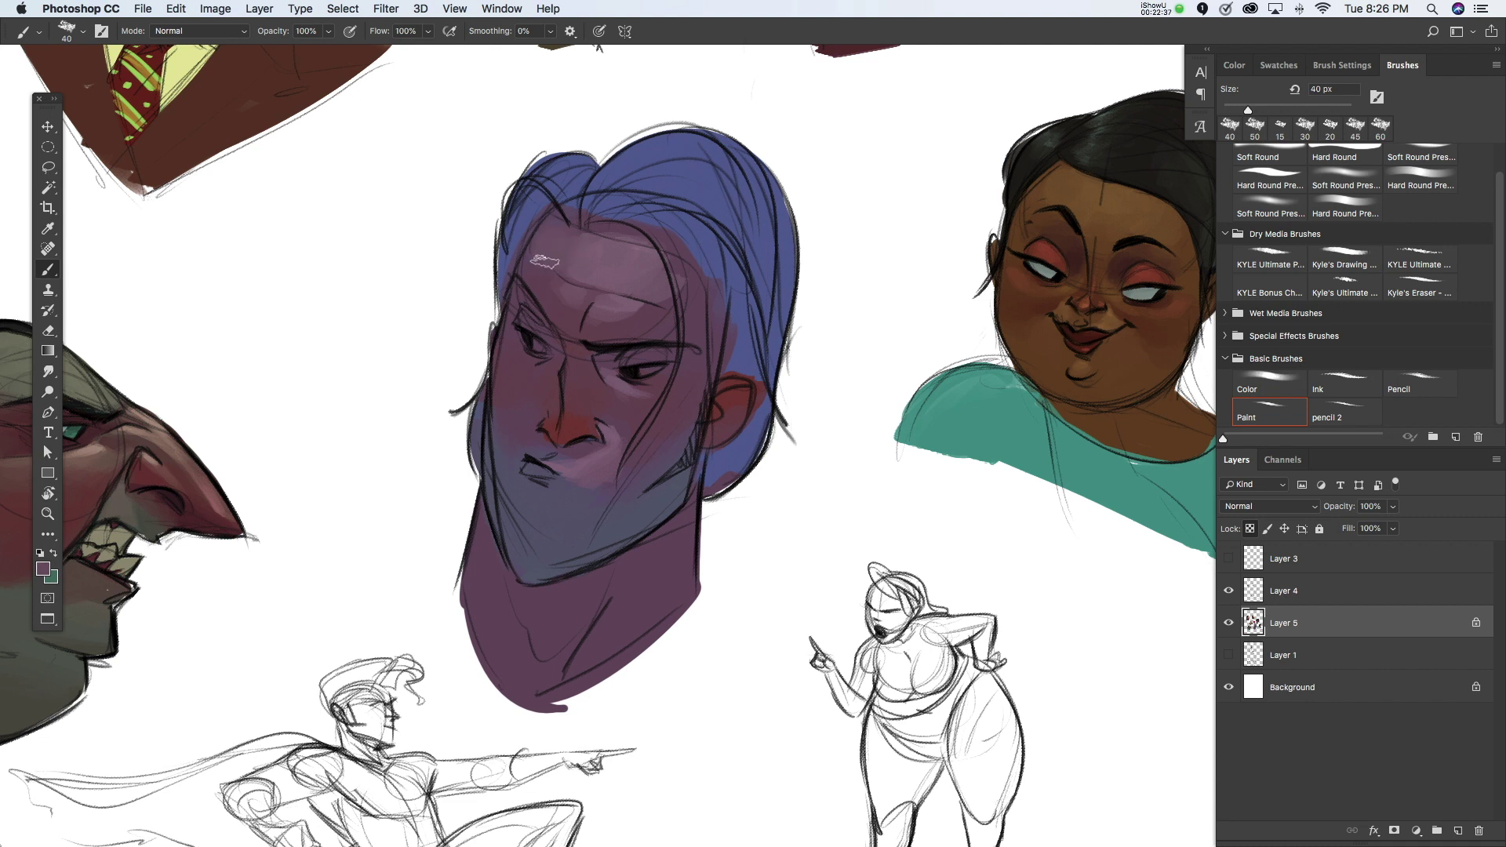
key(bracketleft)
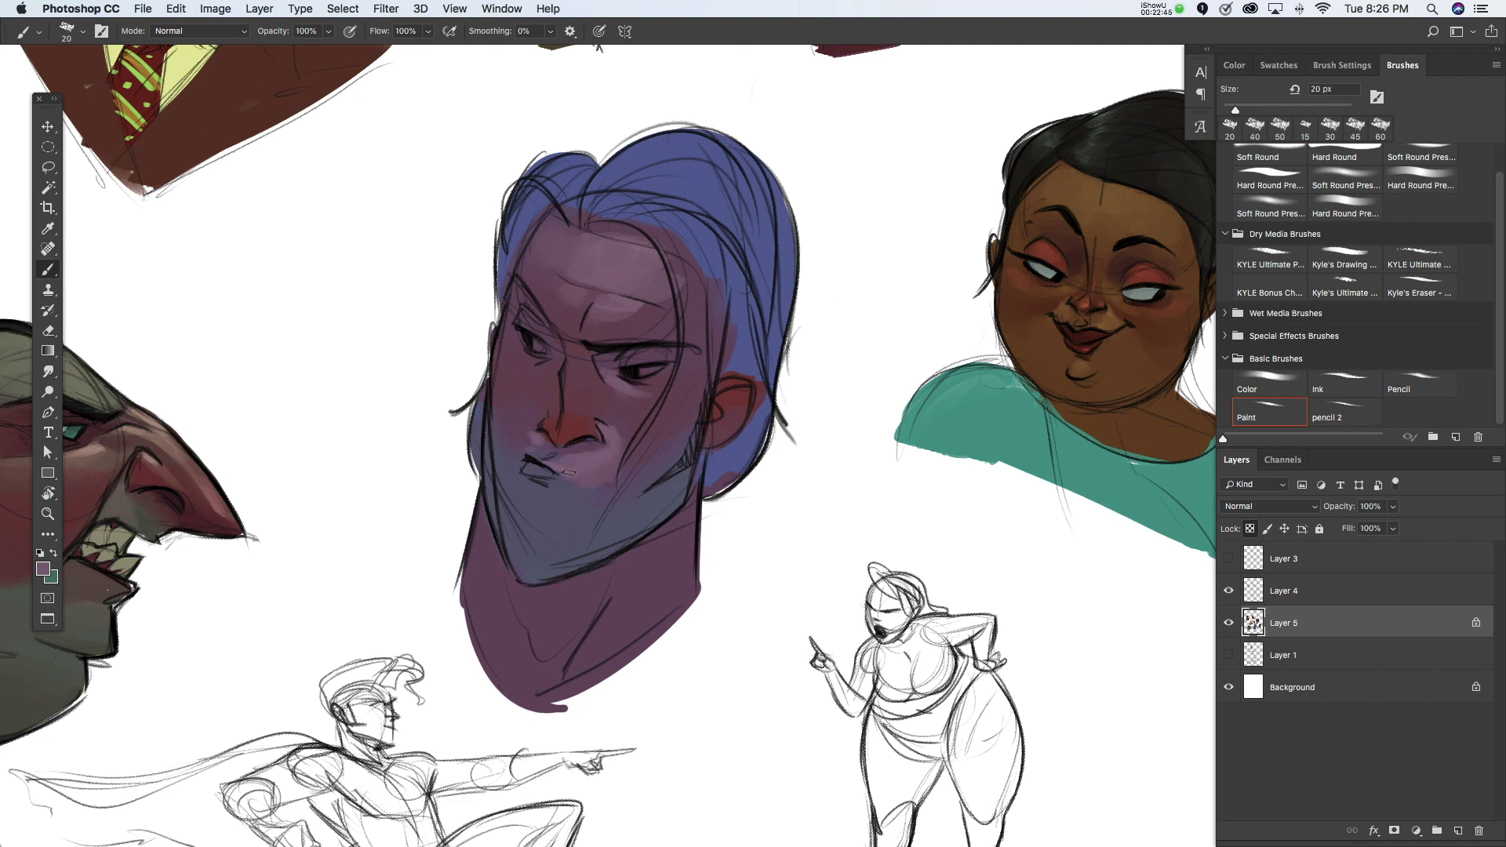
click(43, 568)
click(797, 383)
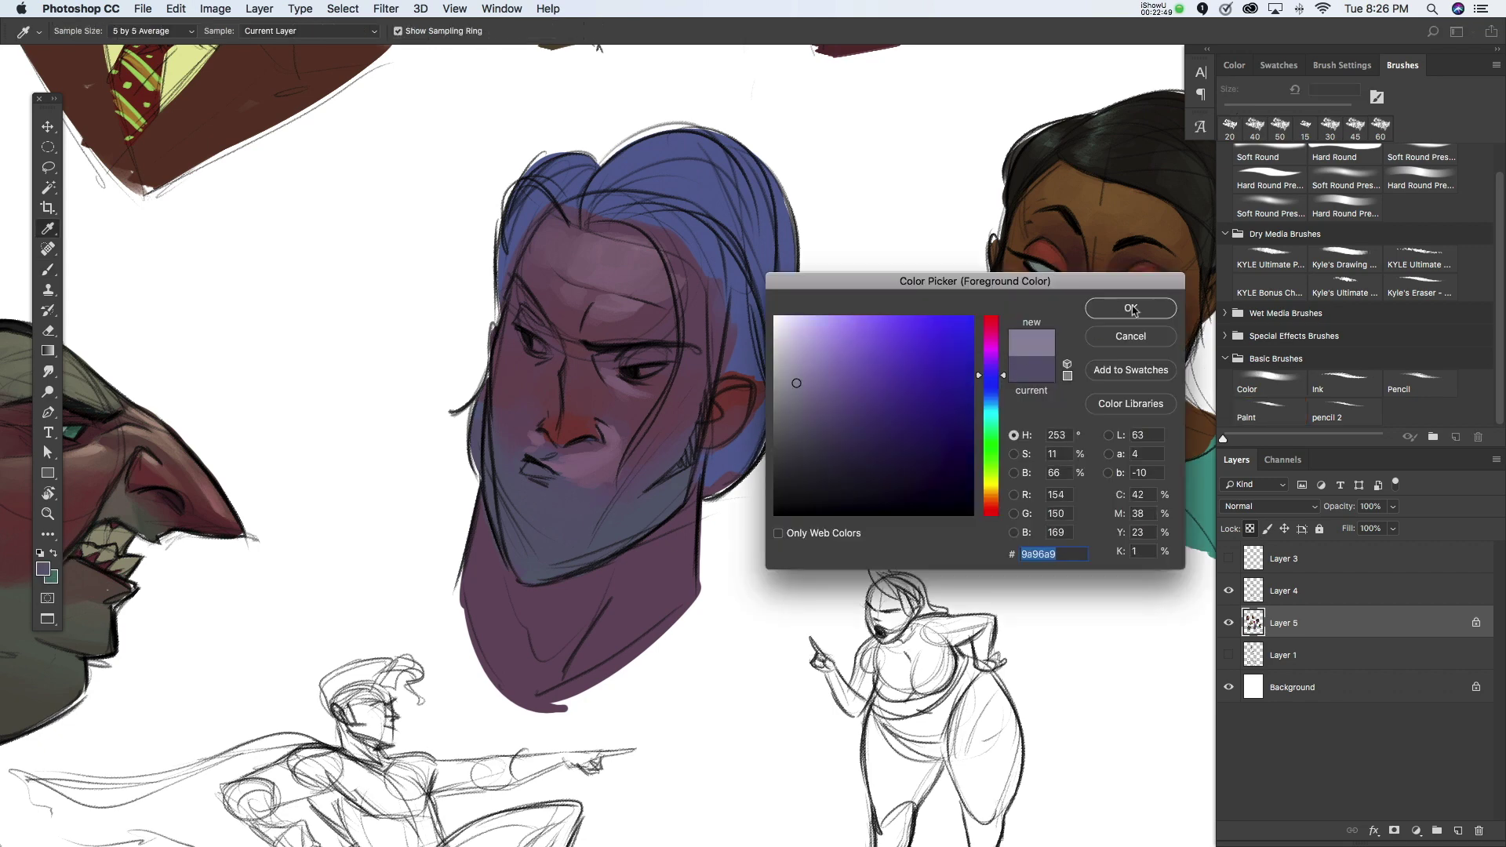
Step: Paint a pale pink highlight near the lips with a 30 px brush
click(1114, 310)
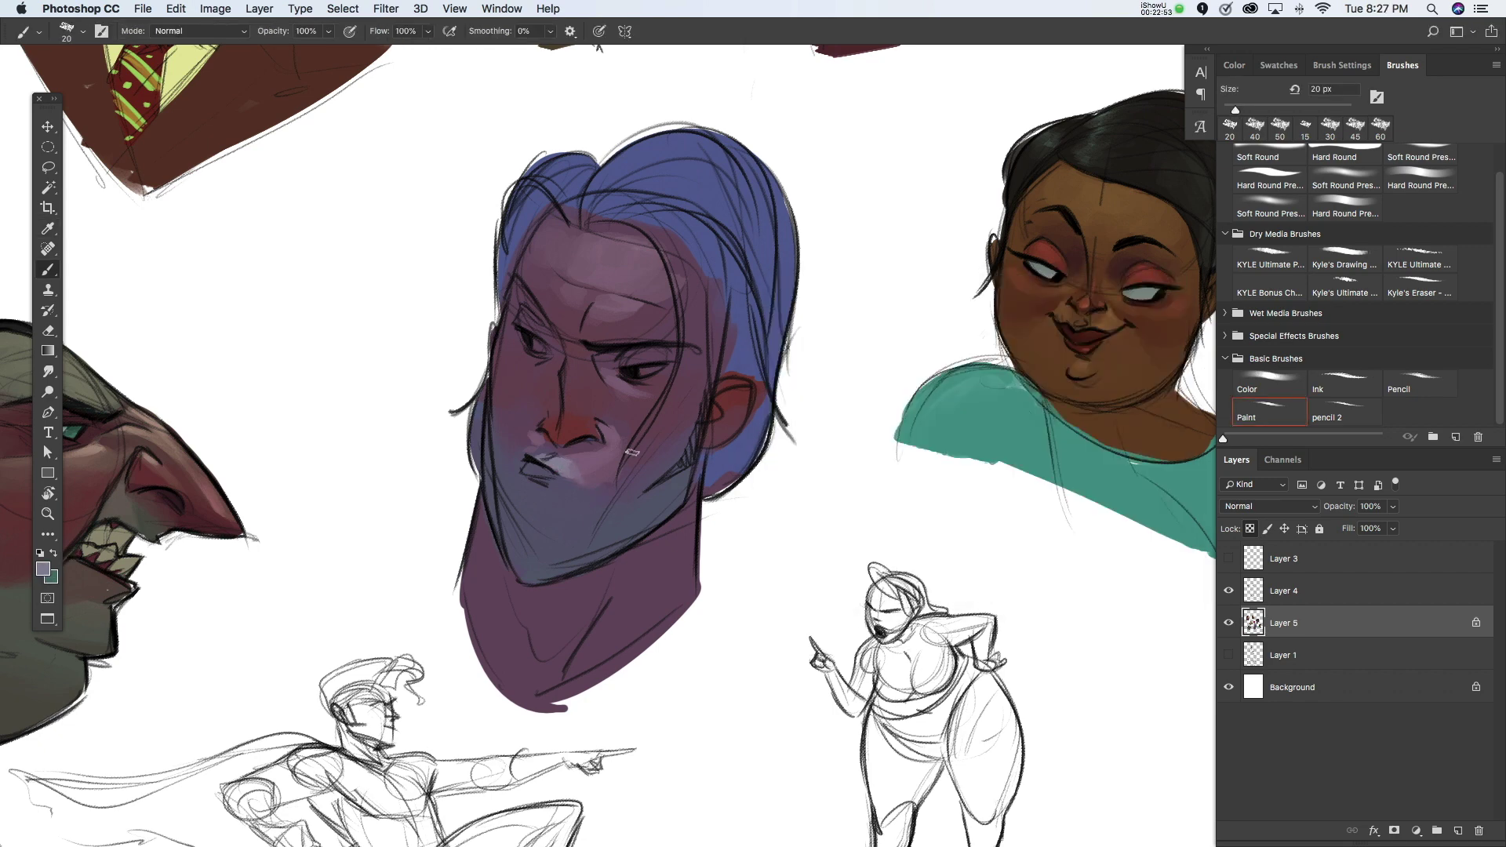
key(bracketright)
click(43, 568)
click(1115, 310)
mouse_move(620, 451)
mouse_down()
mouse_move(581, 461)
mouse_move(598, 439)
mouse_up()
Step: Dab red onto the nose and sample skin tones around the lips, eye and face
alt+click(586, 436)
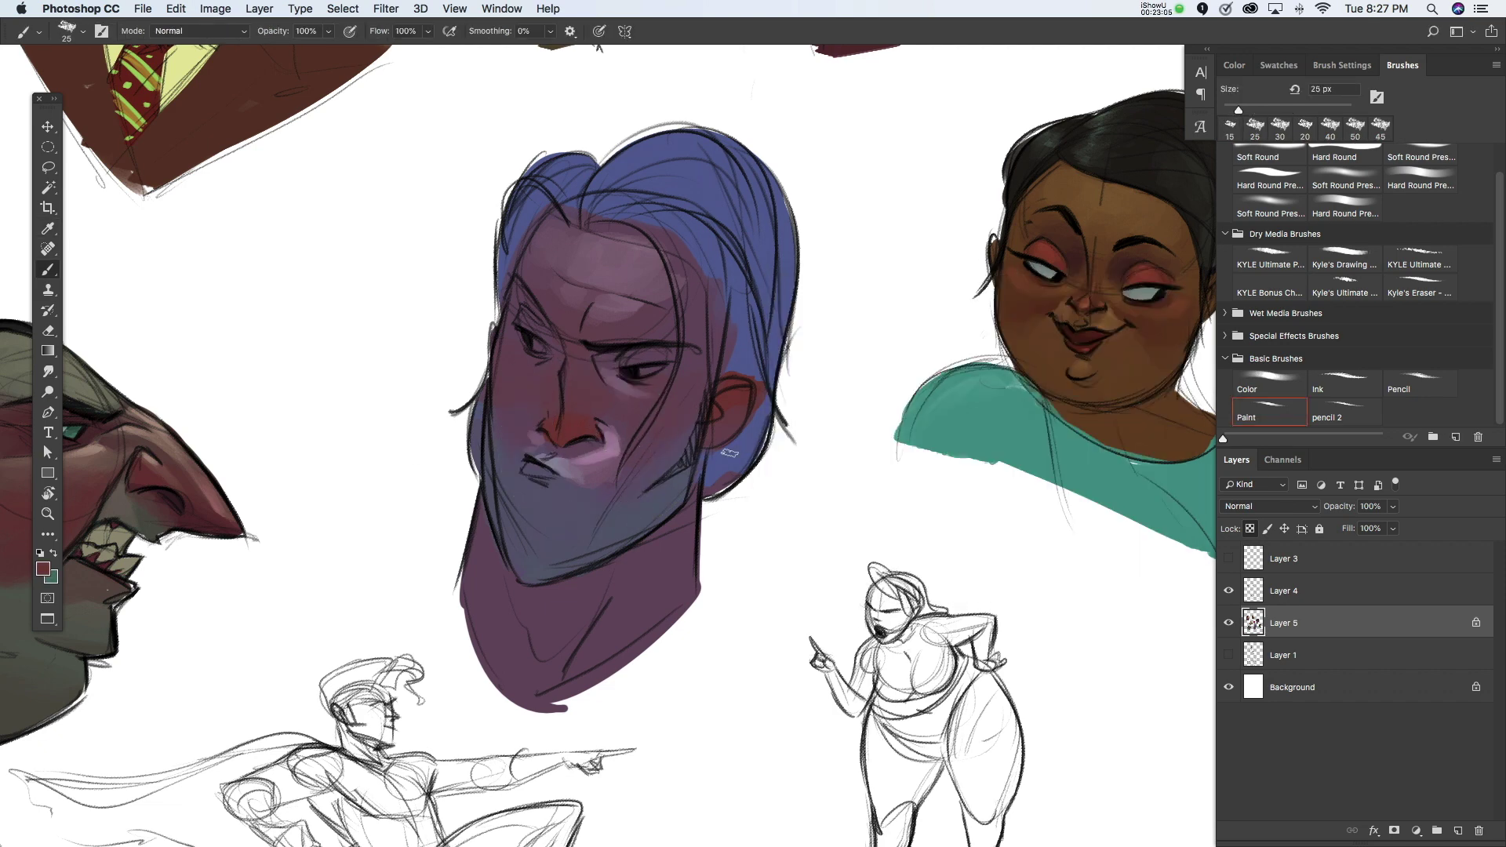
alt+click(605, 457)
alt+click(581, 475)
alt+click(584, 480)
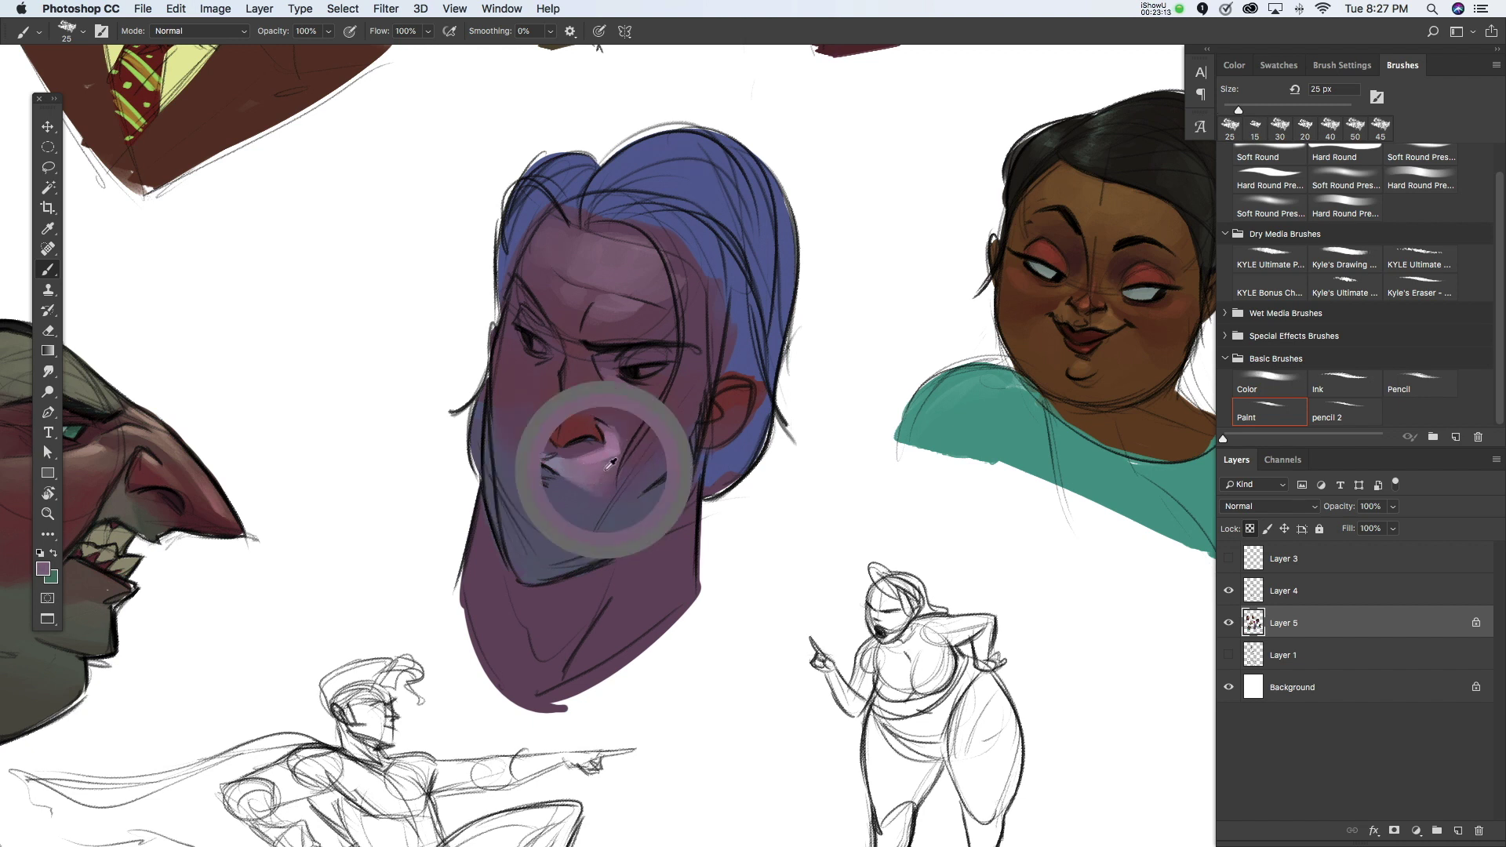
alt+click(636, 419)
Step: Brush a pinkish mauve blush onto the cheek, then shrink the brush to 15 px
click(43, 569)
click(825, 385)
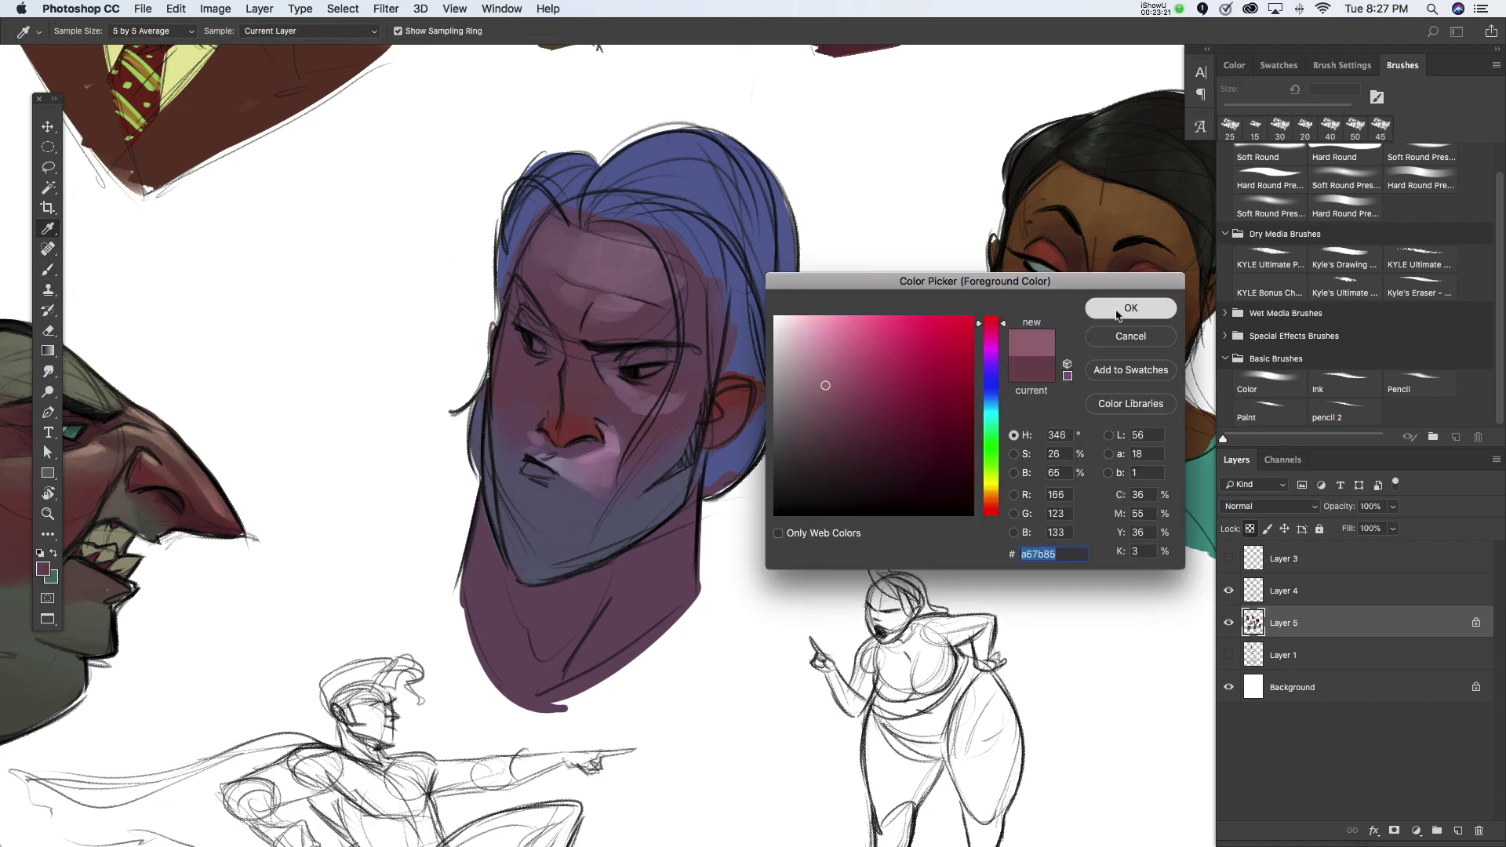
click(1131, 308)
drag(675, 404, 647, 414)
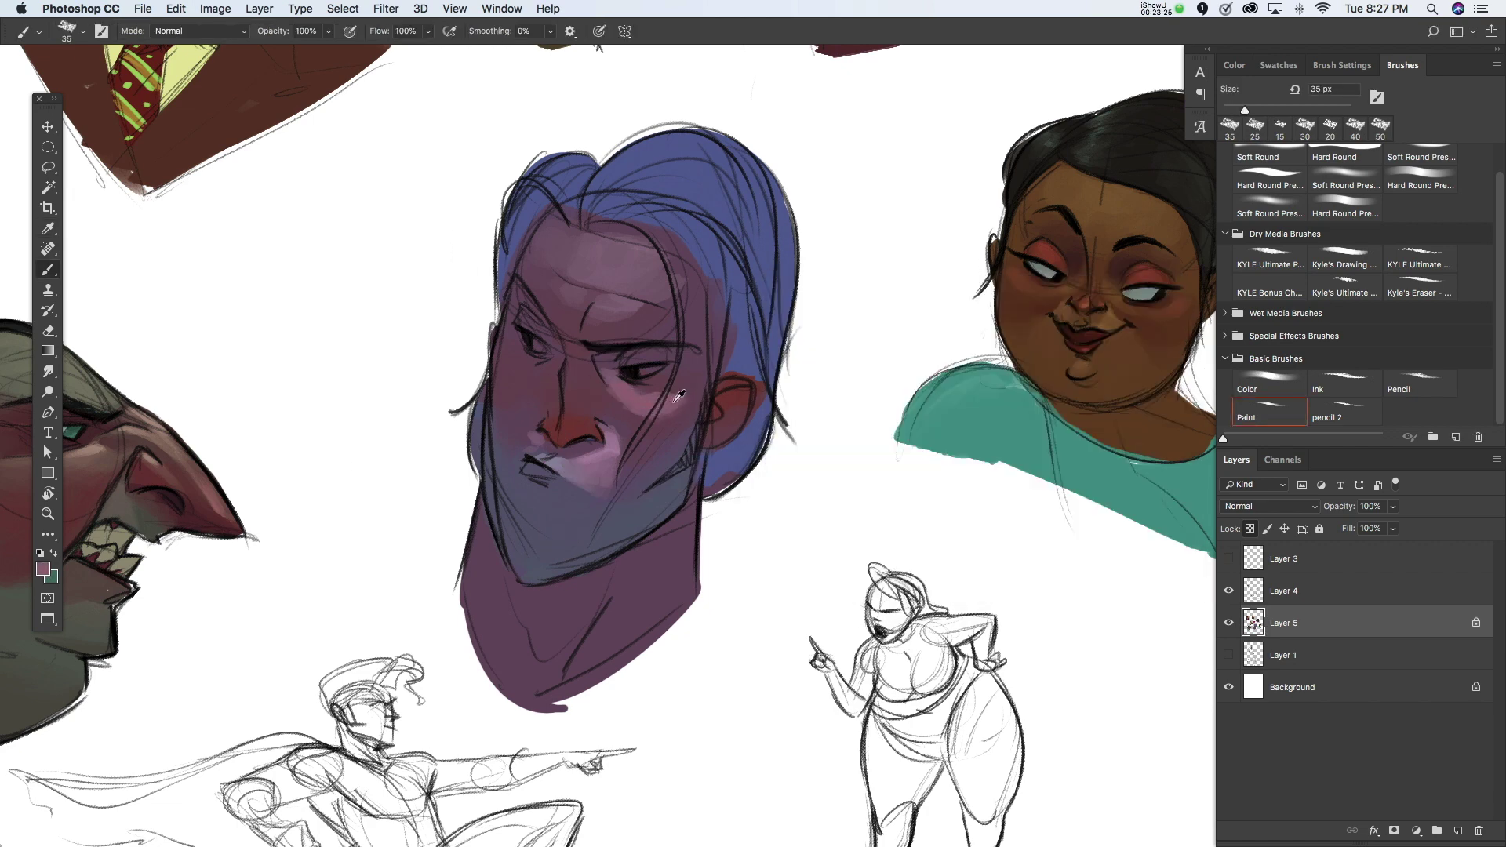
key(bracketleft)
key(bracketleft)
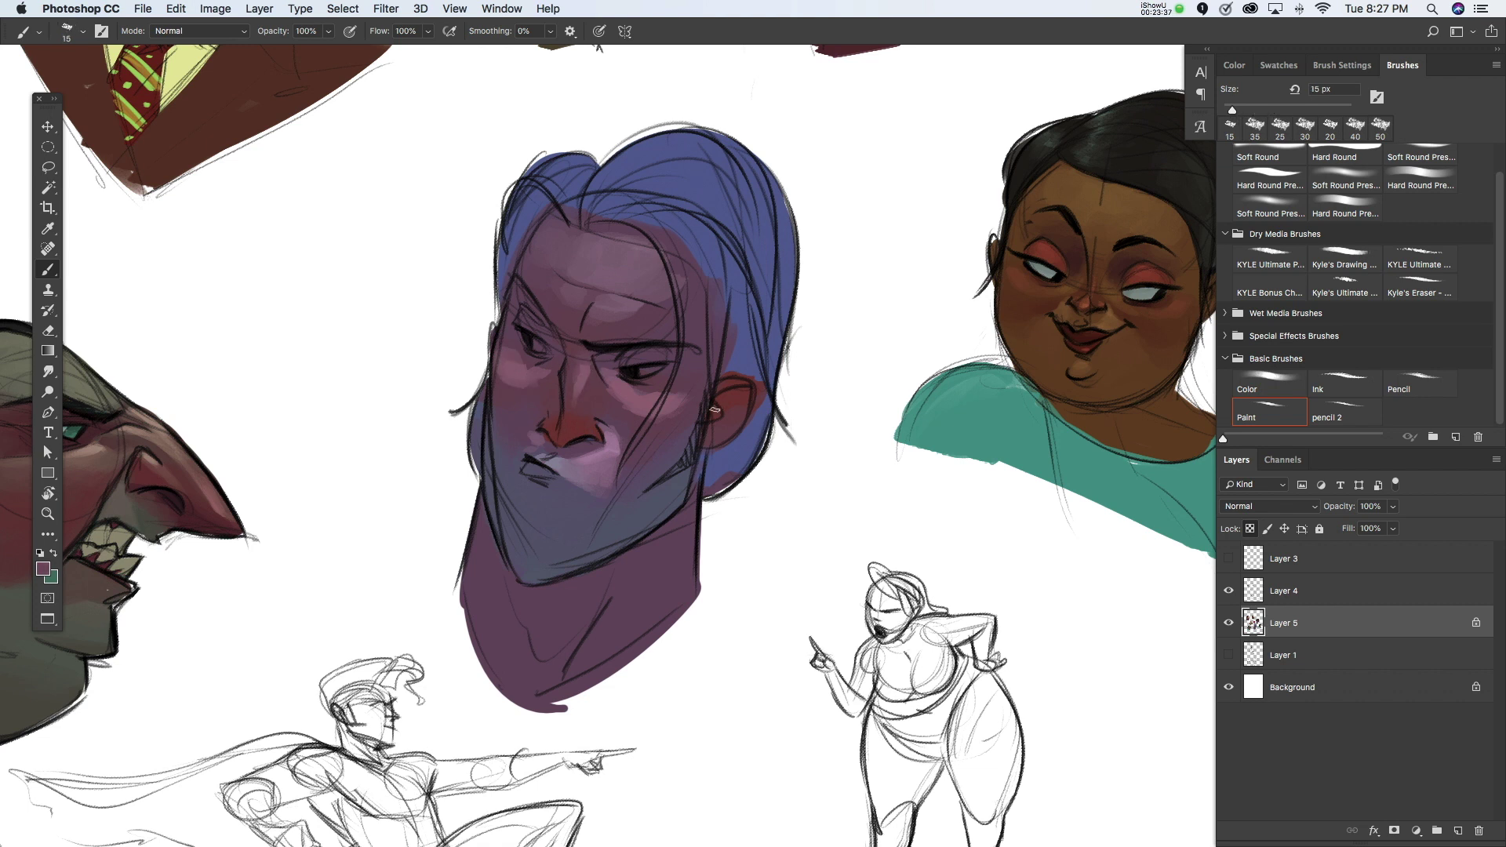
Step: Switch to a darker purple with a 35 px brush
click(43, 569)
click(836, 447)
key(Return)
key(bracketright)
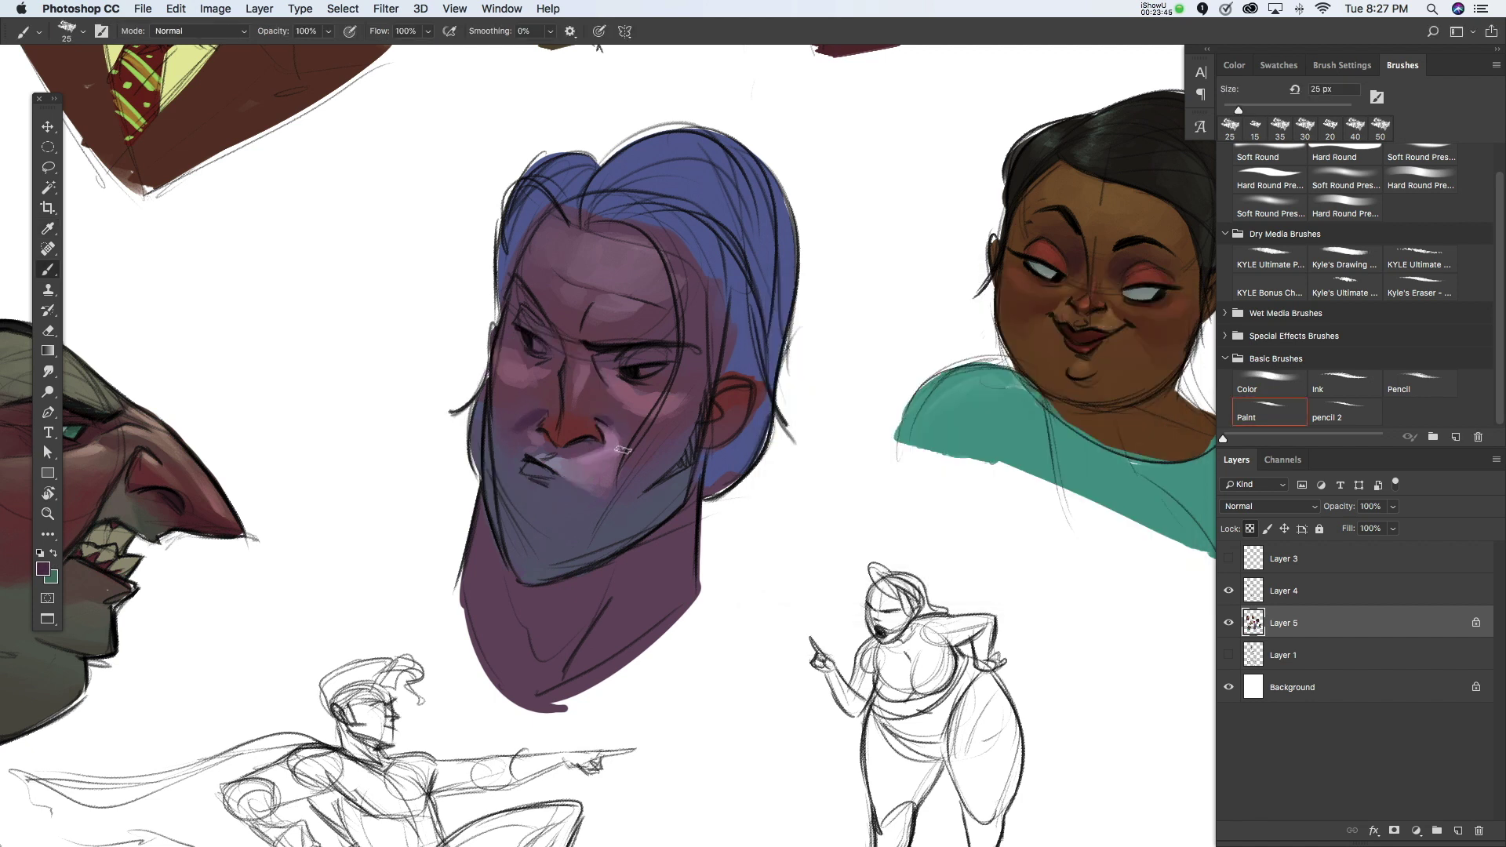
key(bracketright)
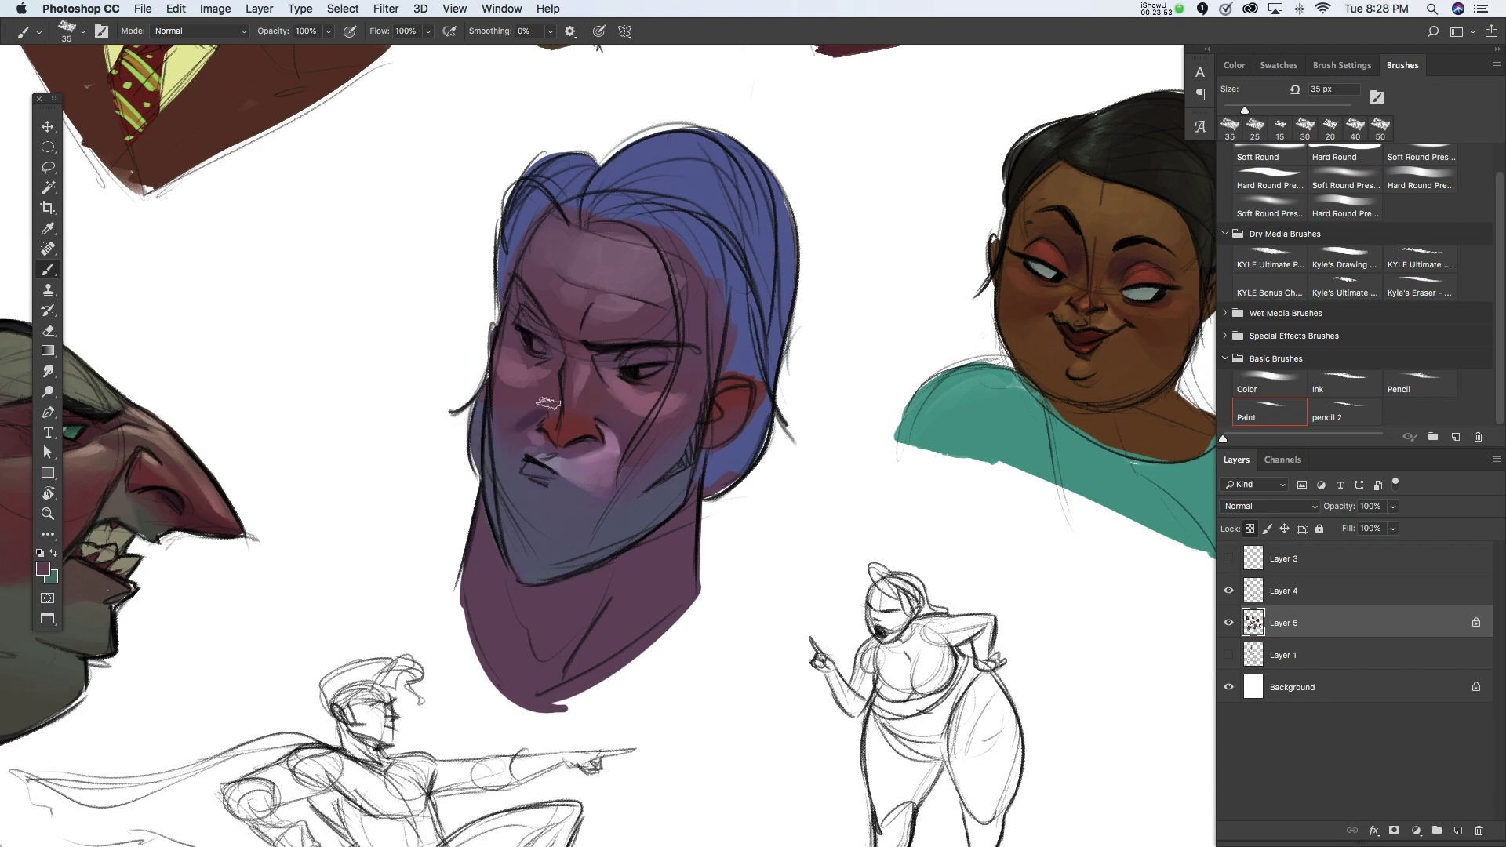
Step: Adjust the paint colour slightly and darken the blush on the left cheek
click(44, 569)
click(910, 350)
key(Return)
click(44, 569)
key(Return)
drag(530, 404, 512, 404)
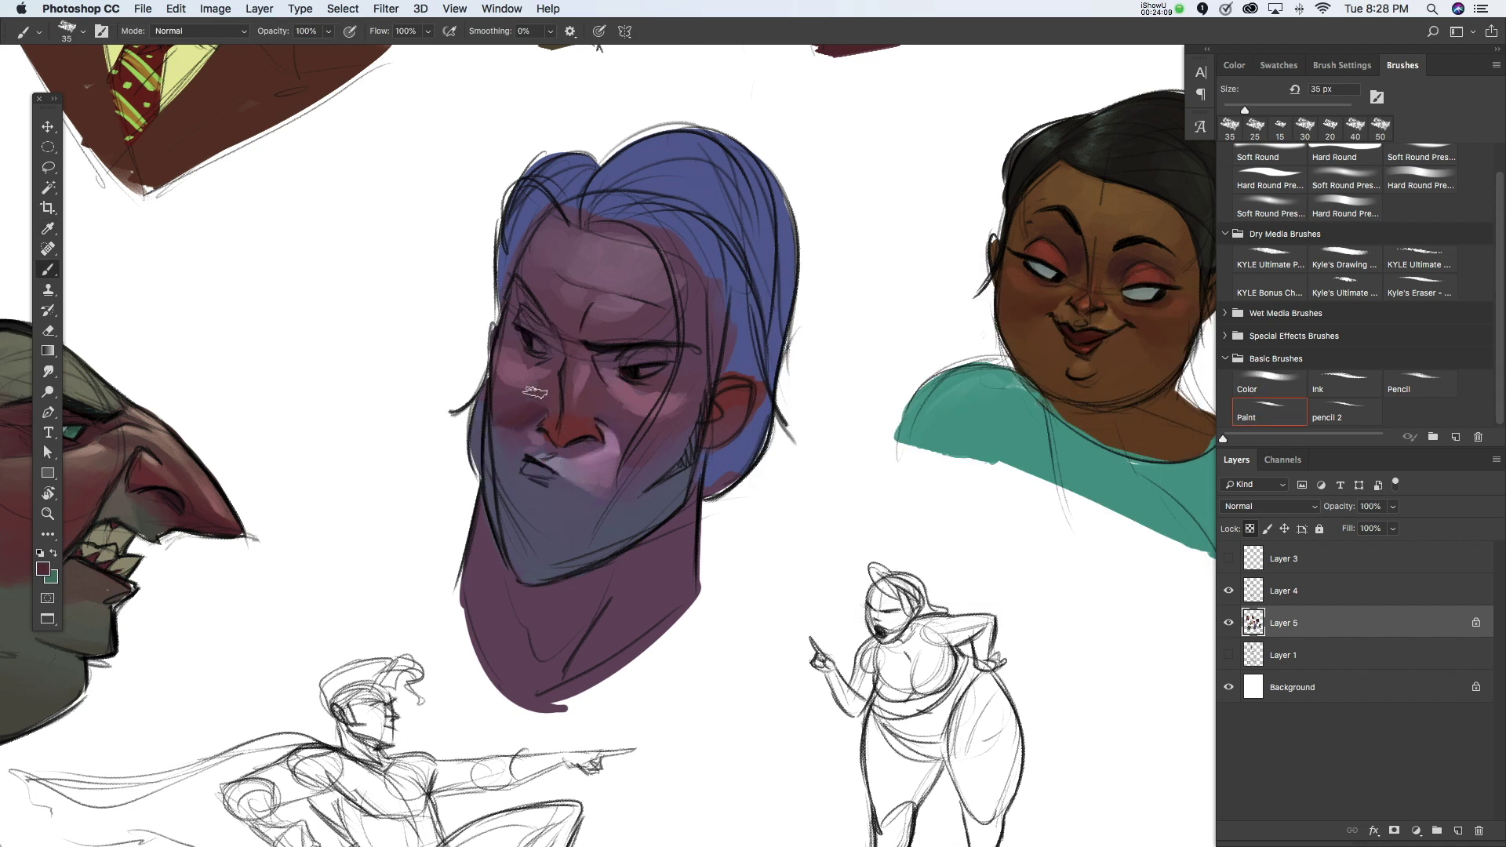
Step: Sample the cheek colour and set the brush to 20 px
key(bracketright)
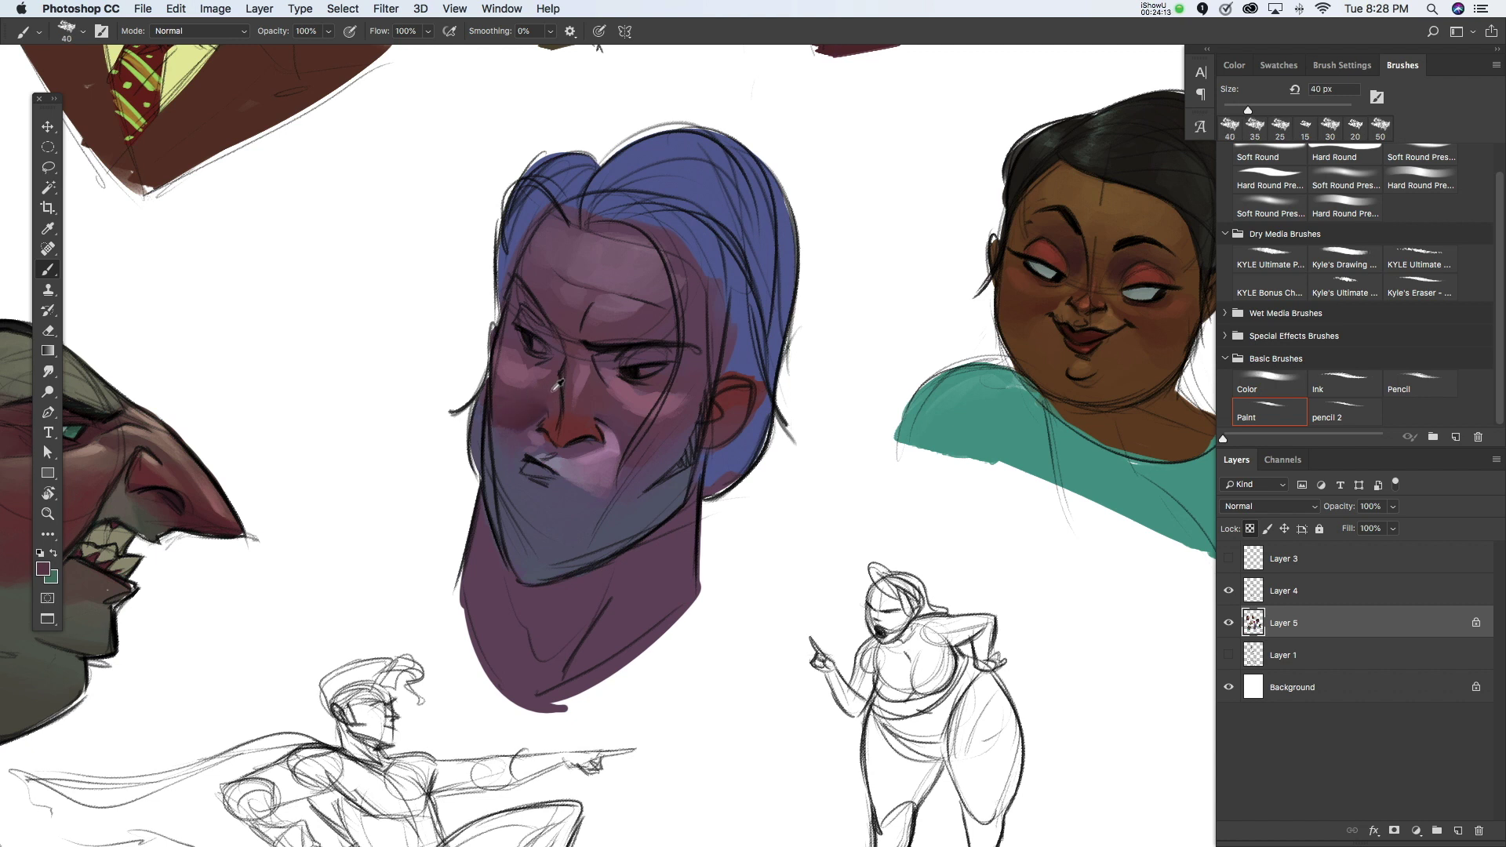
alt+click(521, 411)
key(bracketleft)
click(43, 568)
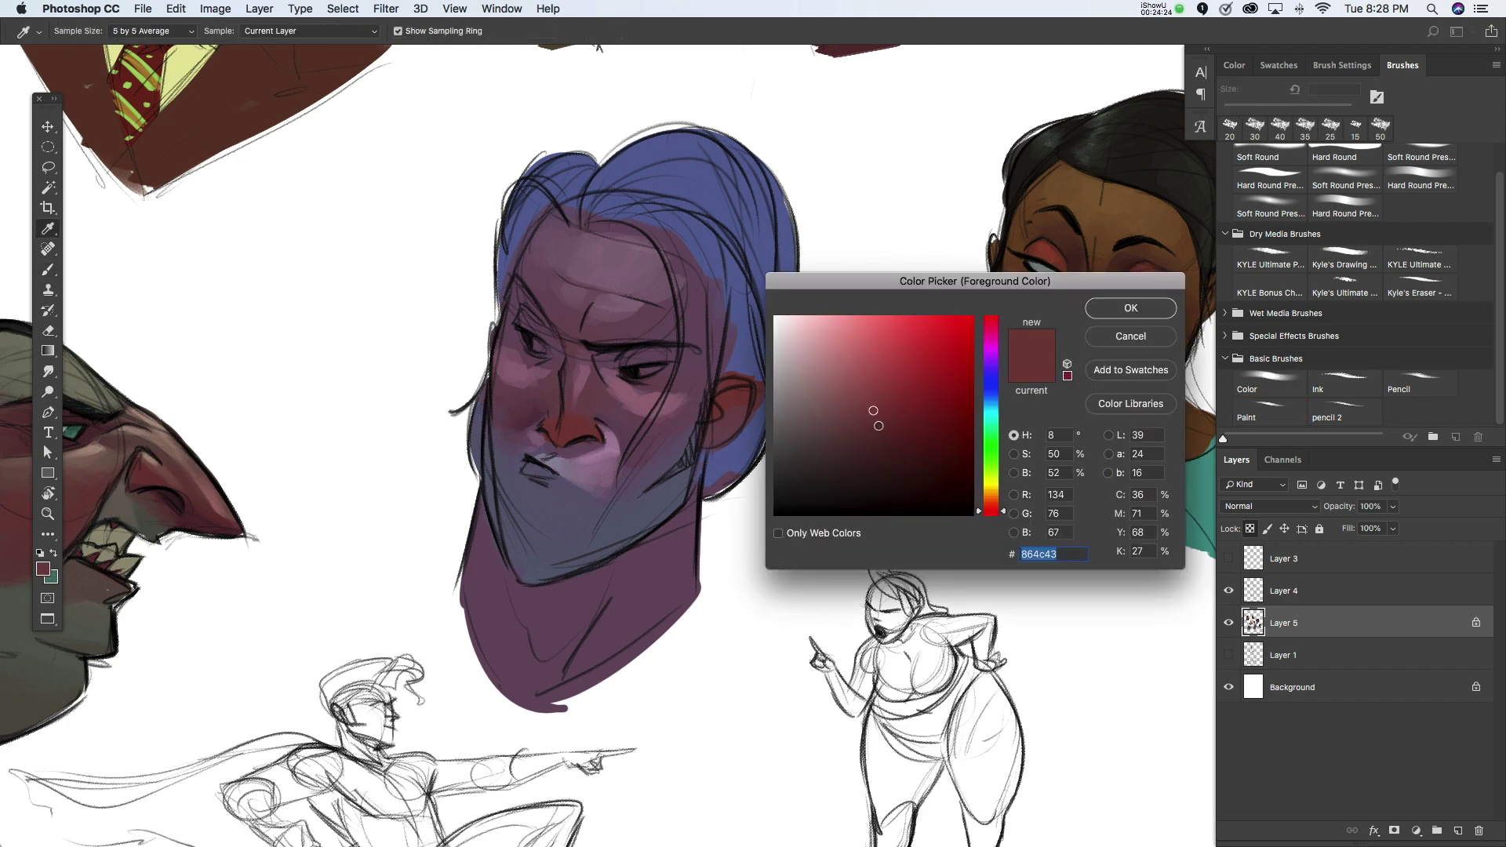
Step: Pick a slightly darker red, refine the shade, and set the brush to 30 px
click(881, 431)
click(1129, 304)
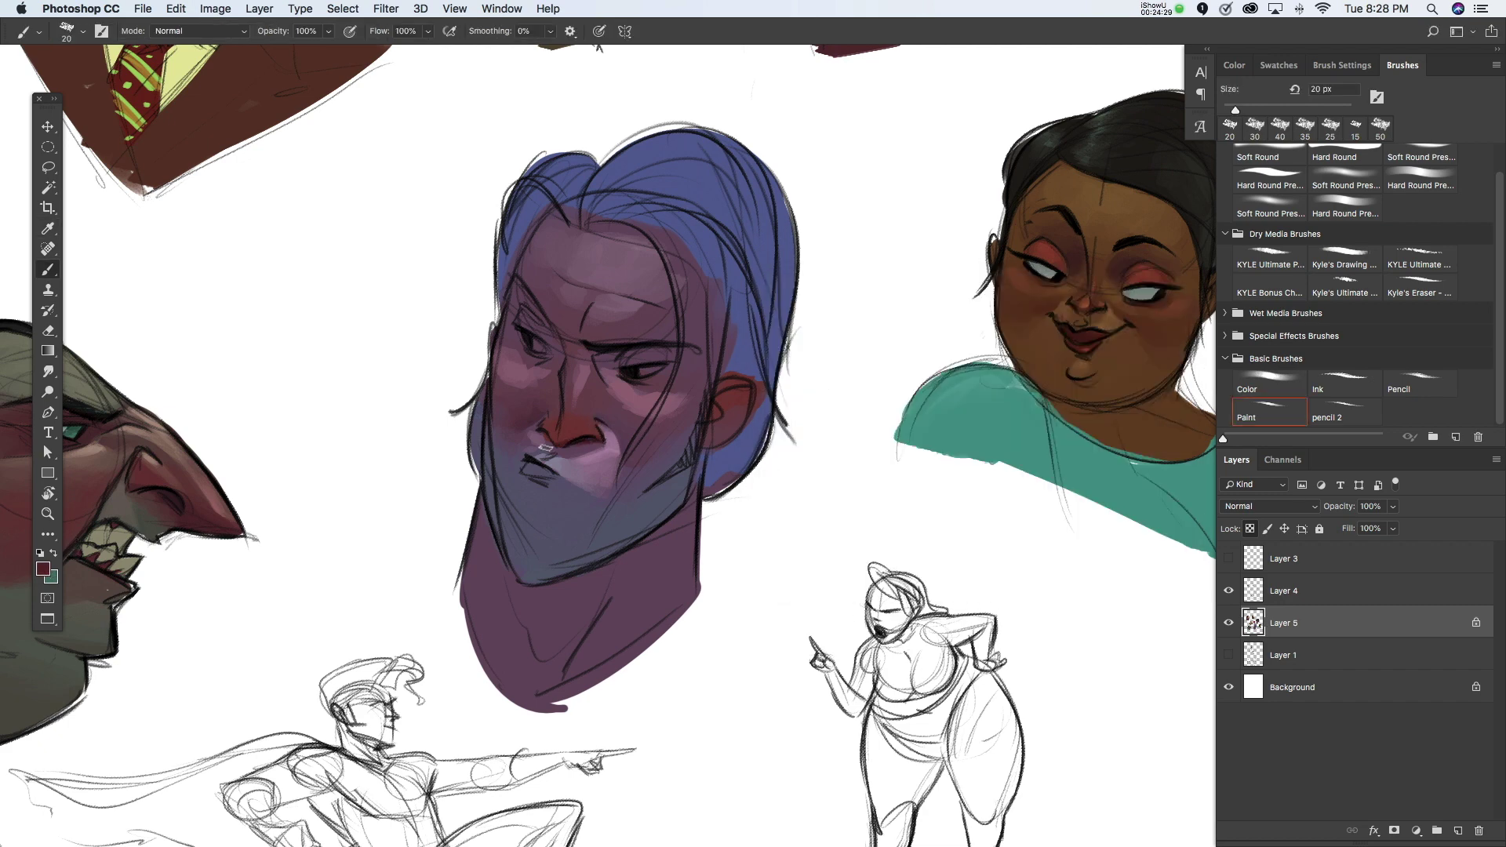
key(bracketright)
key(bracketright)
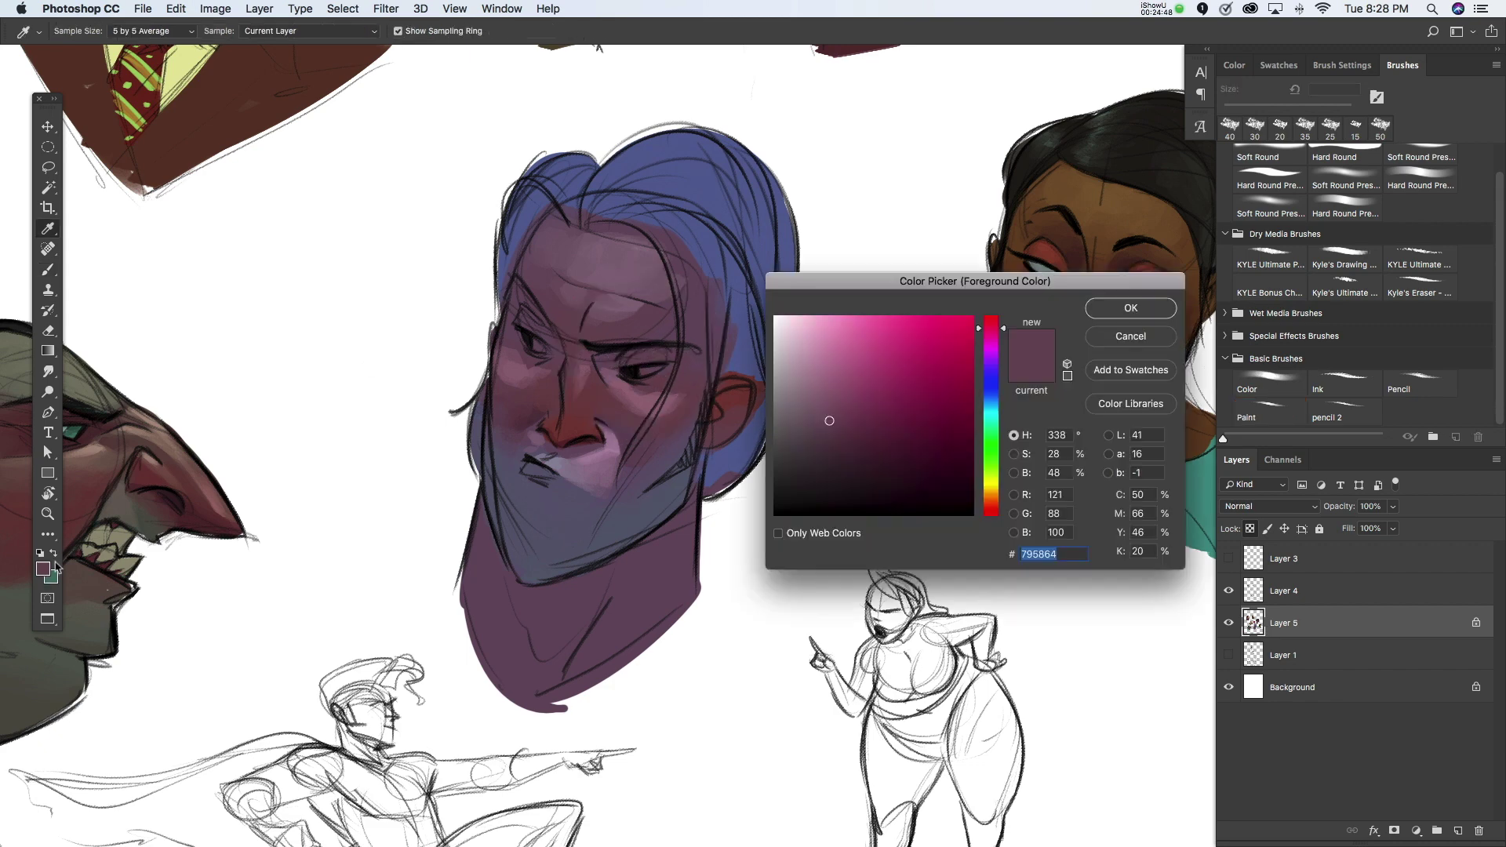
click(850, 376)
key(Return)
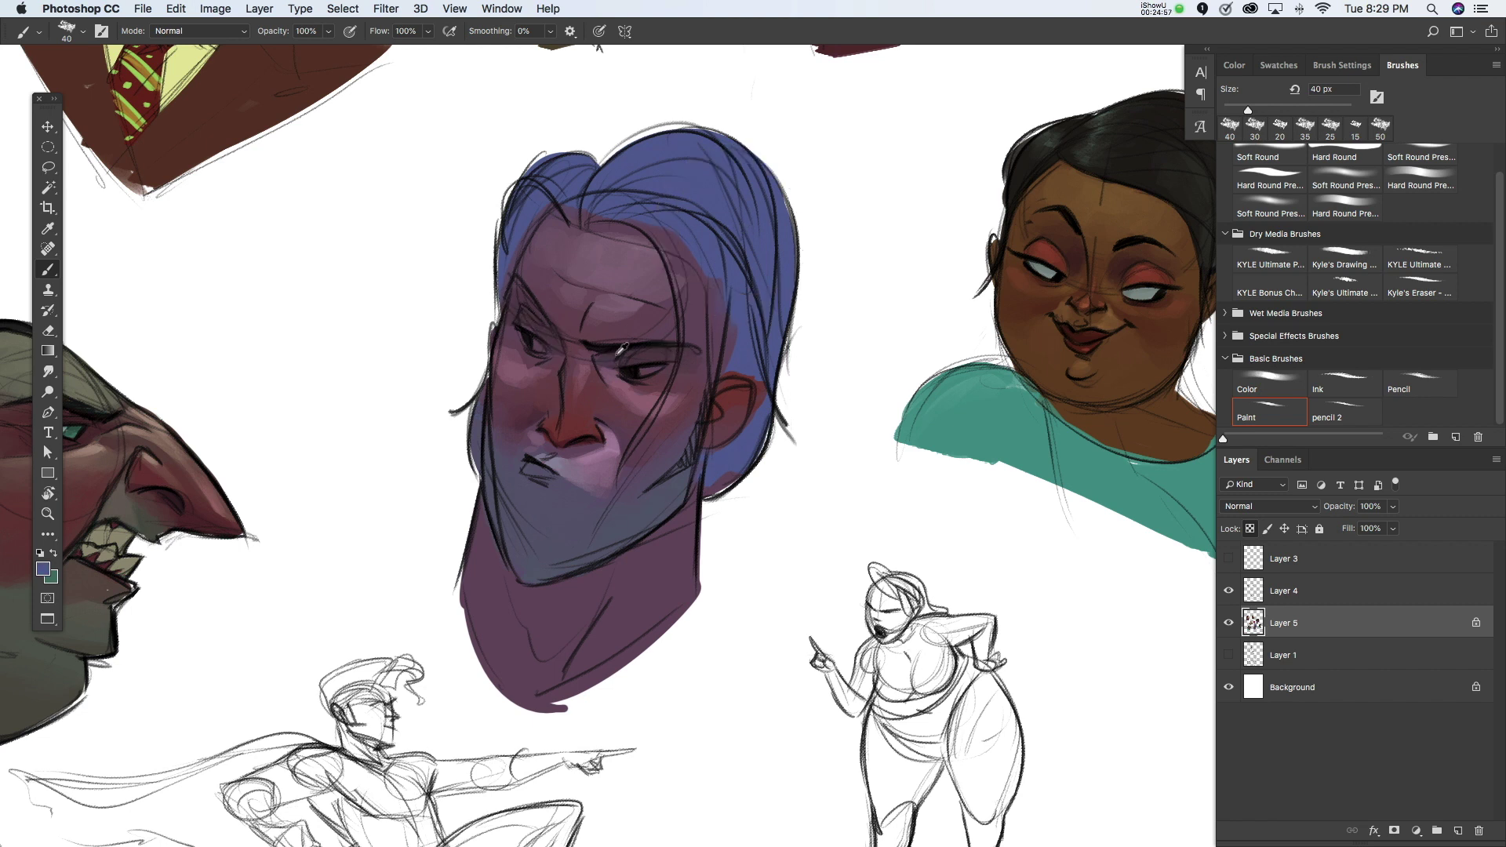
key(bracketleft)
key(bracketleft)
Step: Sample pinkish and brighter tones from the face and cheek with a 35 px brush
alt+click(524, 355)
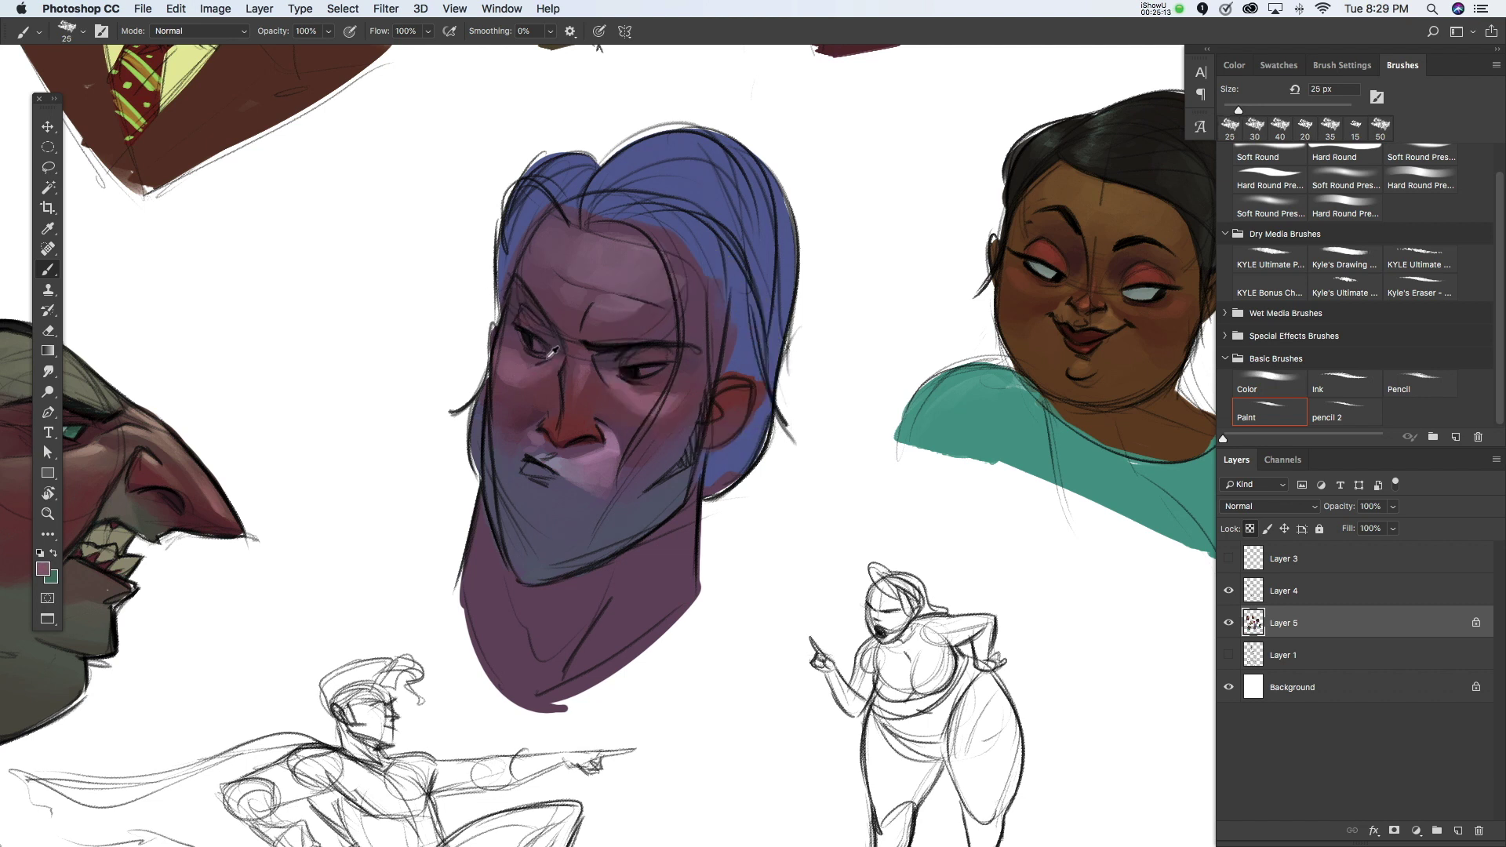
alt+click(635, 393)
key(bracketright)
alt+click(681, 408)
alt+click(628, 408)
alt+click(650, 401)
alt+click(527, 378)
alt+click(516, 377)
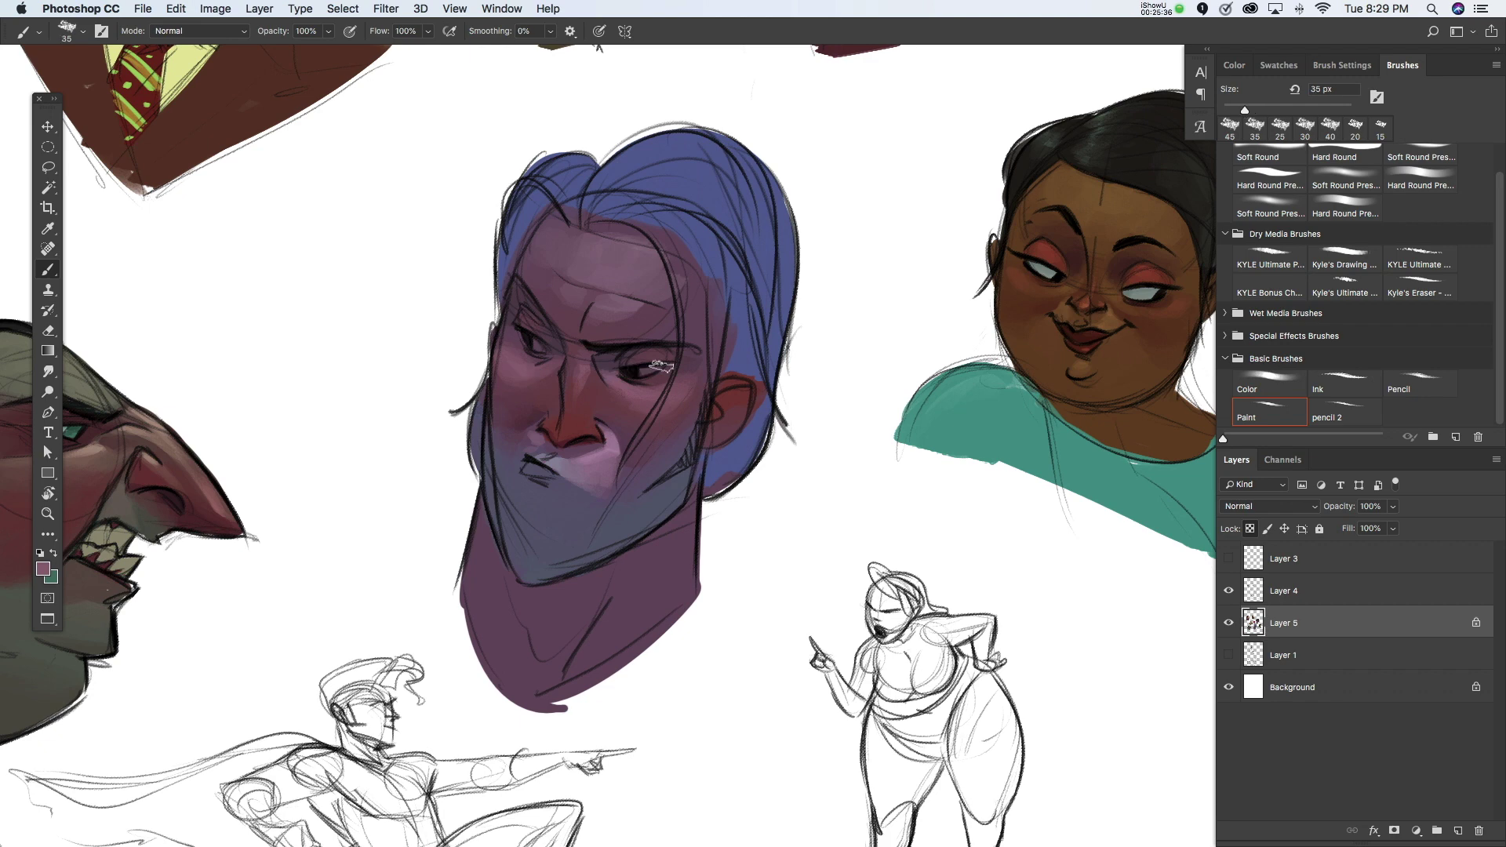
Step: Confirm the sampled colour, set a 25 px brush, and sample a lighter mauve from the face
click(45, 568)
click(1107, 311)
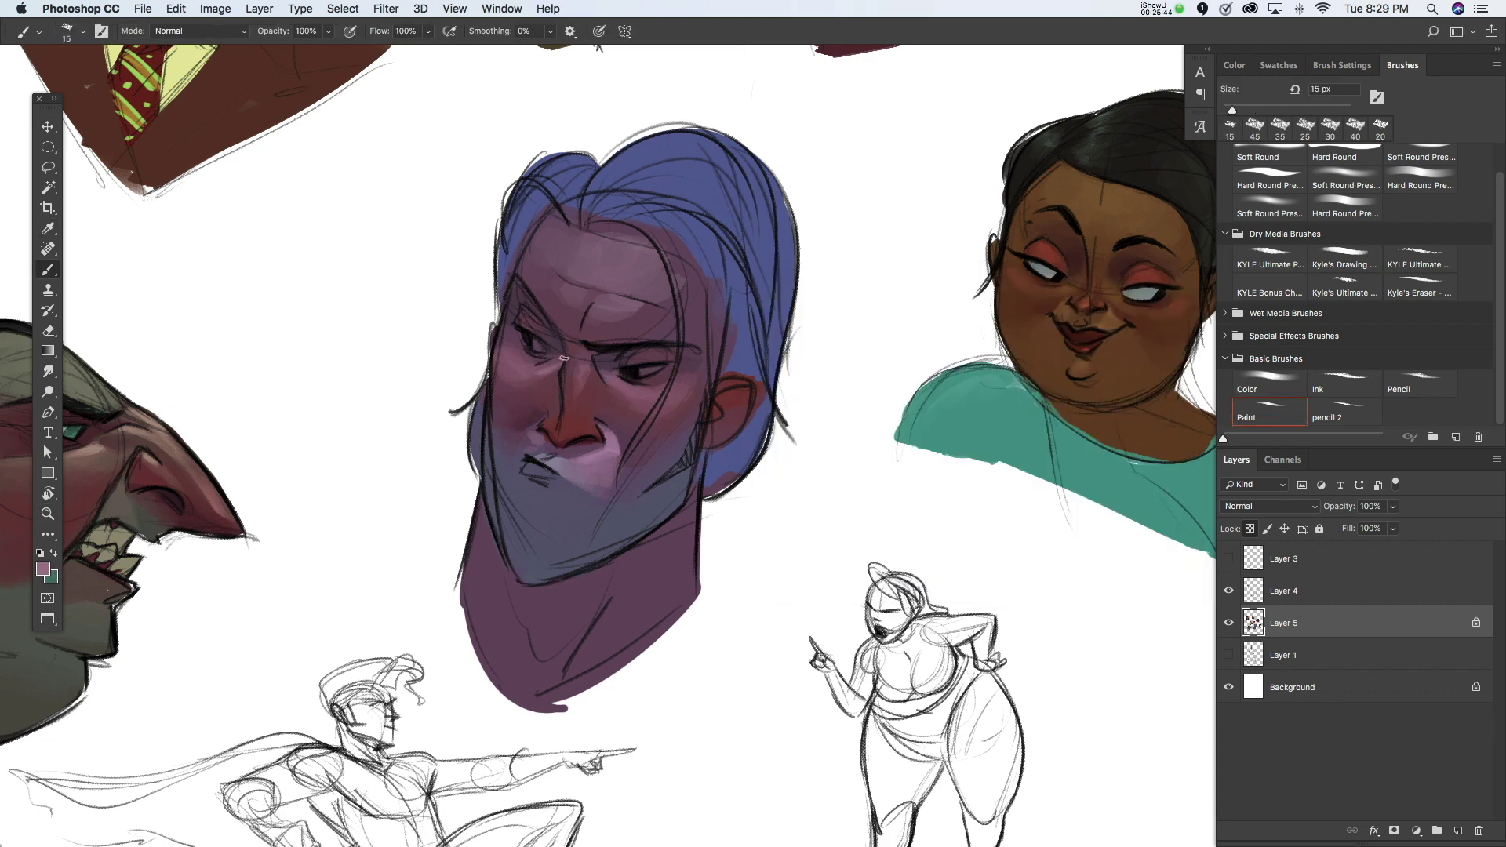
key(bracketright)
alt+click(545, 378)
alt+click(524, 337)
click(43, 568)
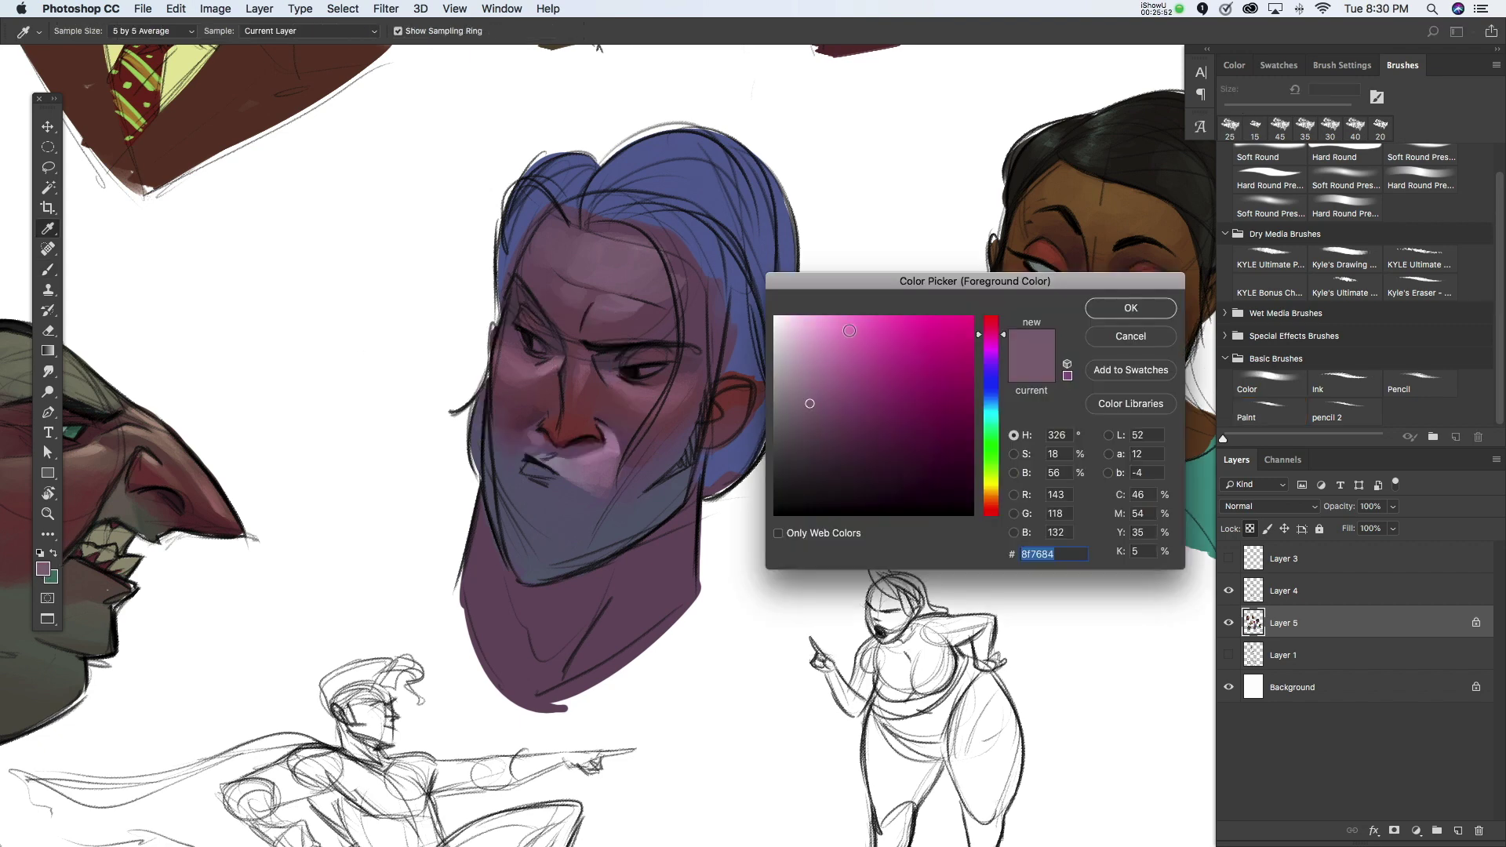
Step: Paint light mauve highlights across the forehead with a 45 px brush
key(Return)
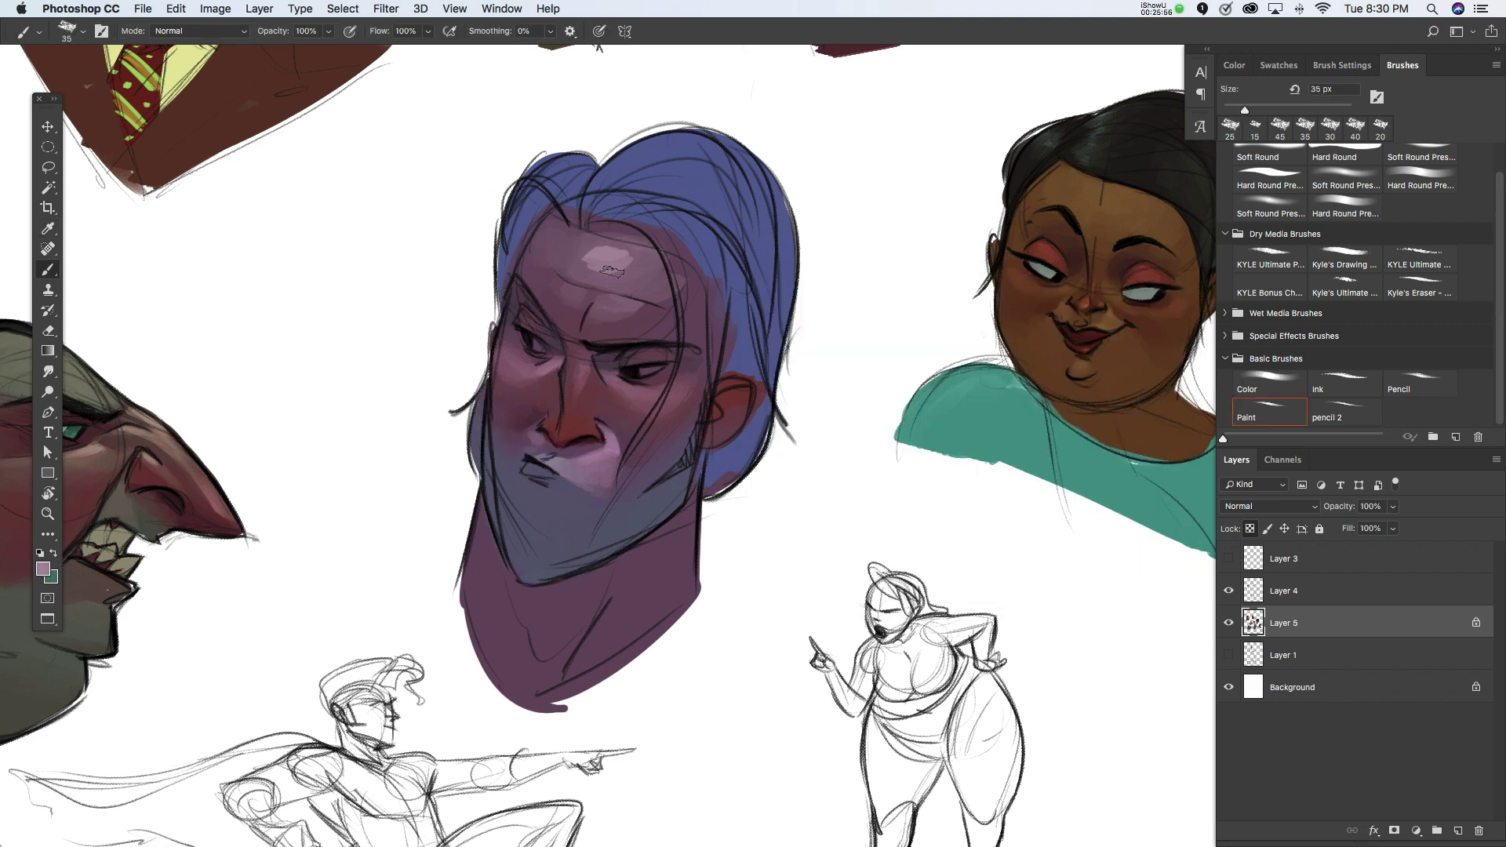
key(bracketright)
drag(584, 259, 639, 257)
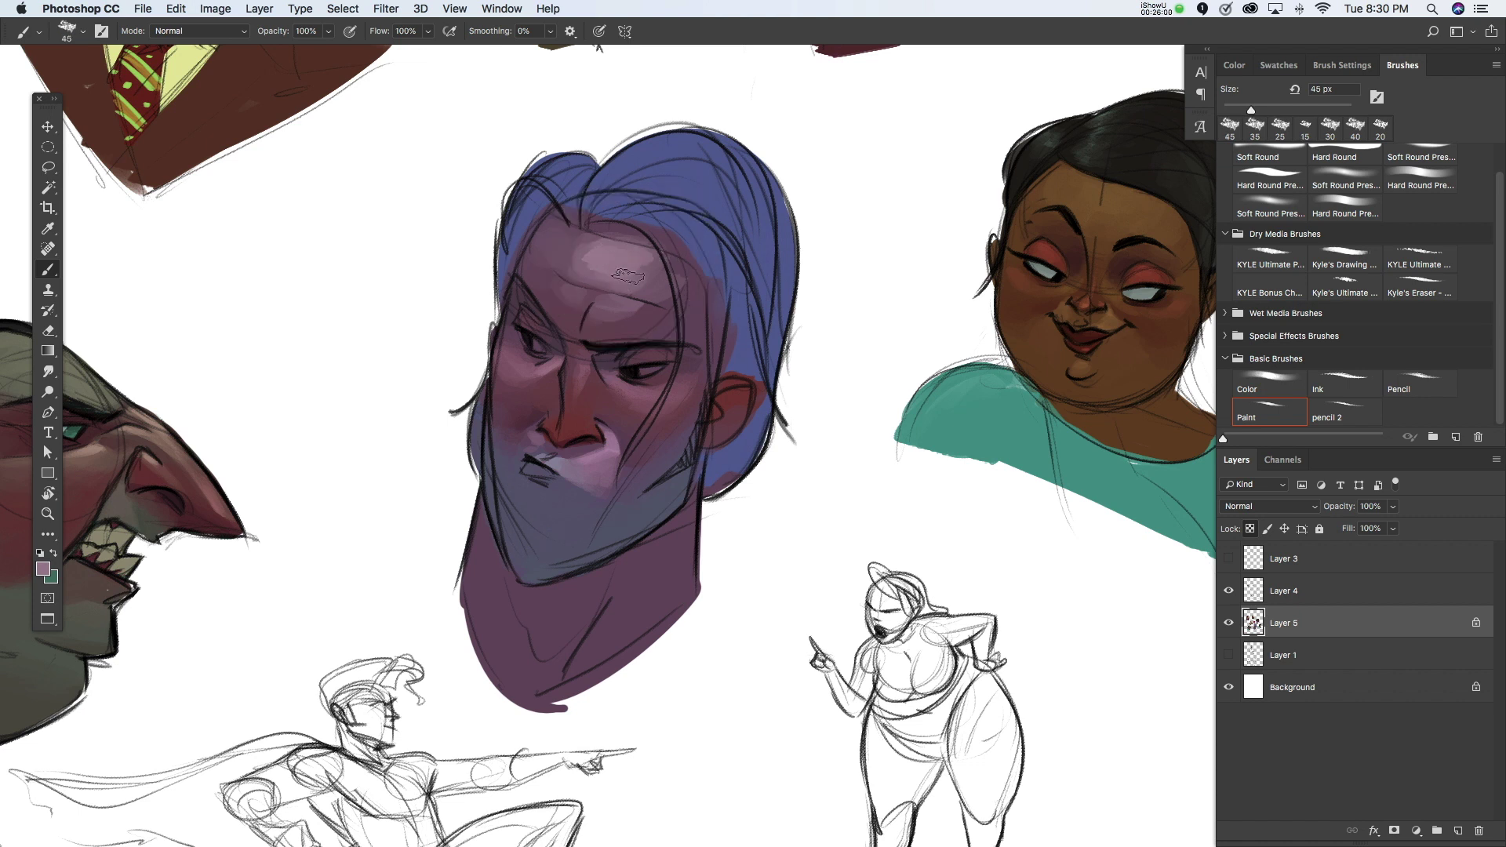
alt+click(628, 316)
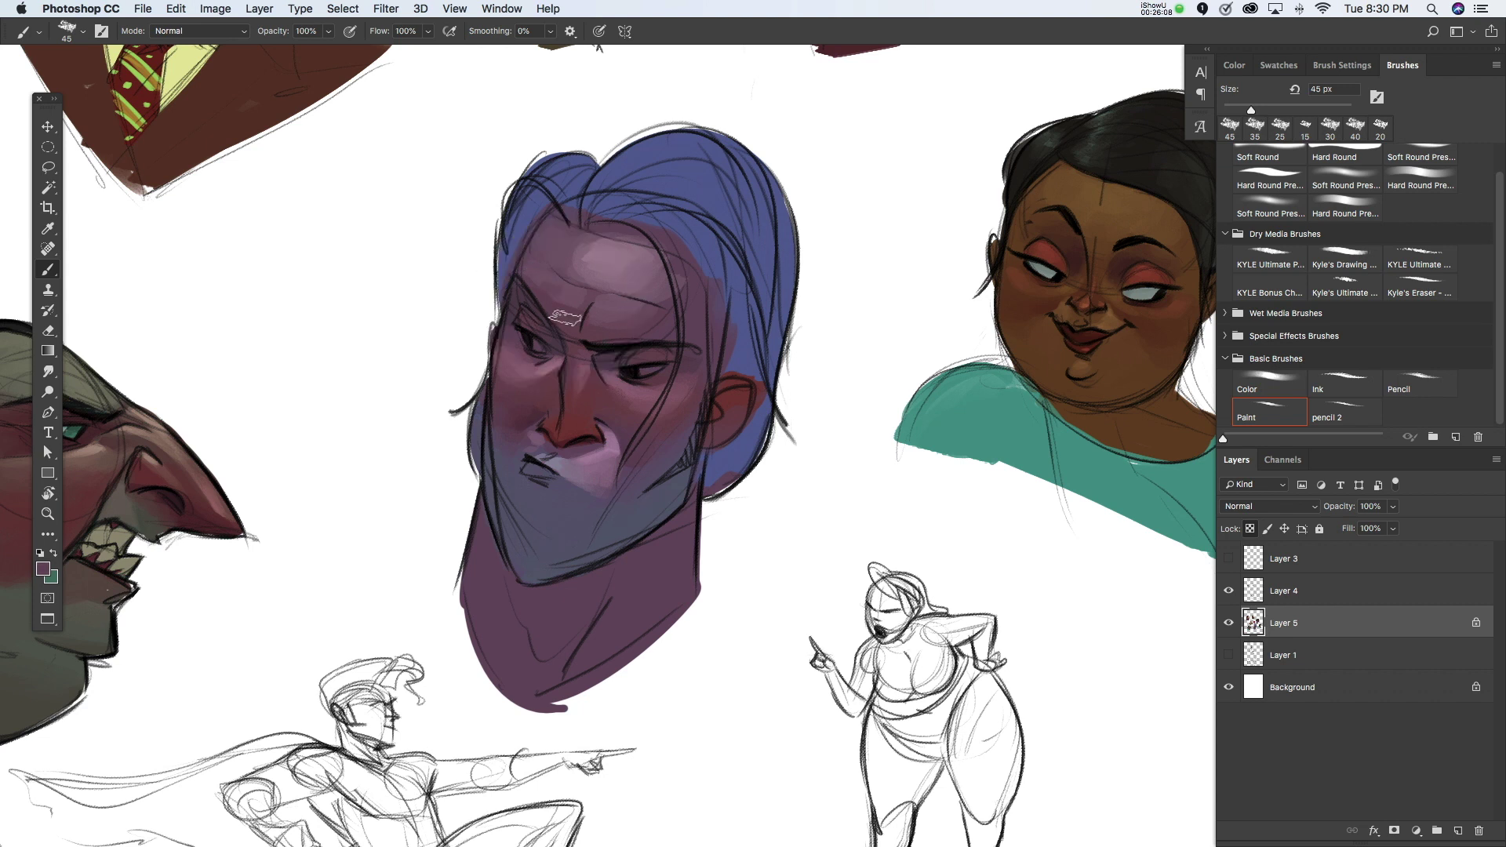
alt+click(619, 334)
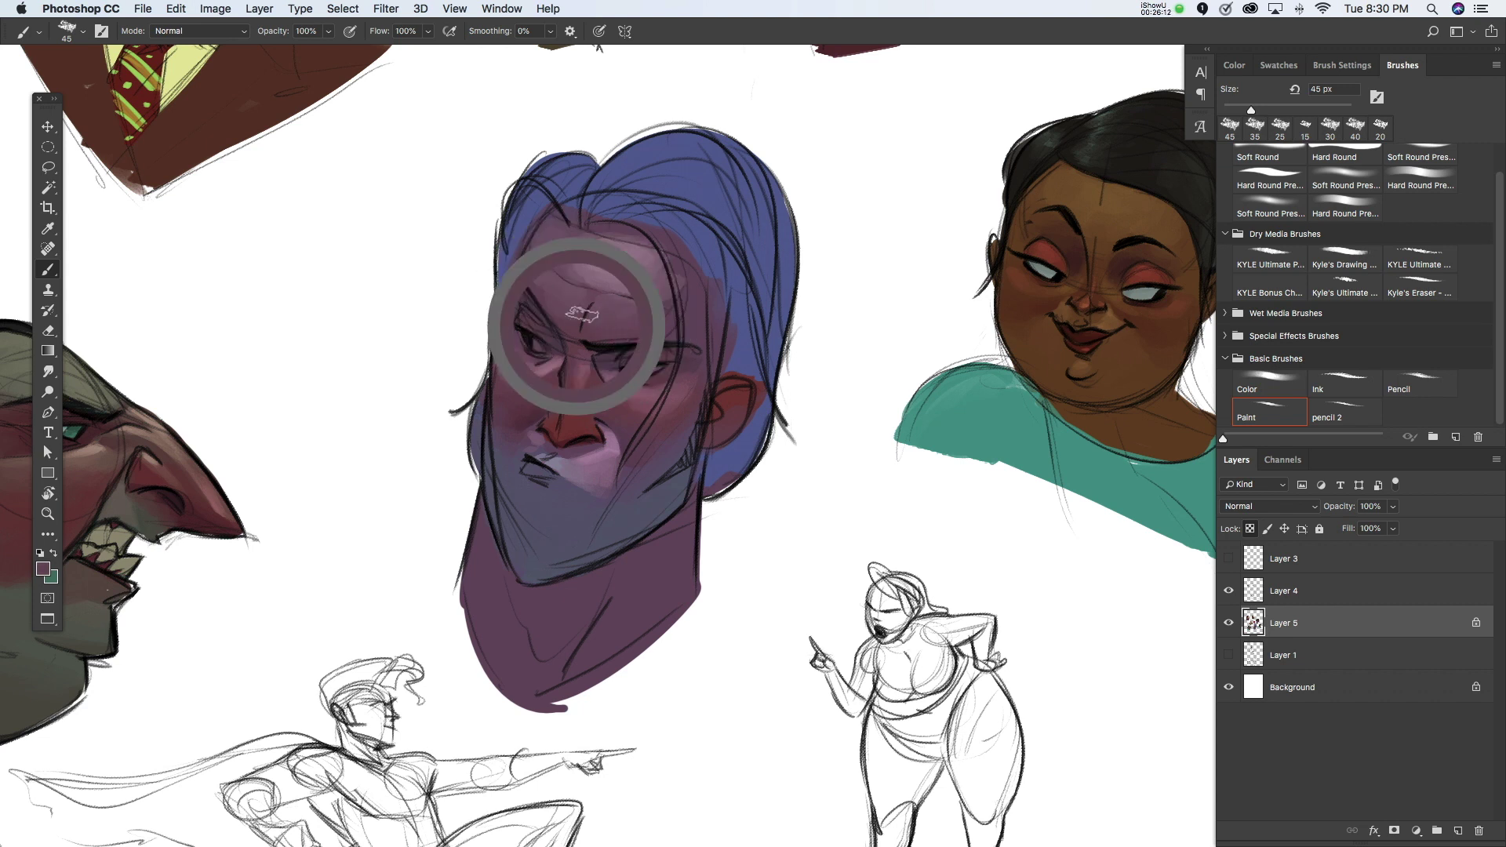
Step: Add a pale highlight on the upper lip with a 20 px brush
key(bracketleft)
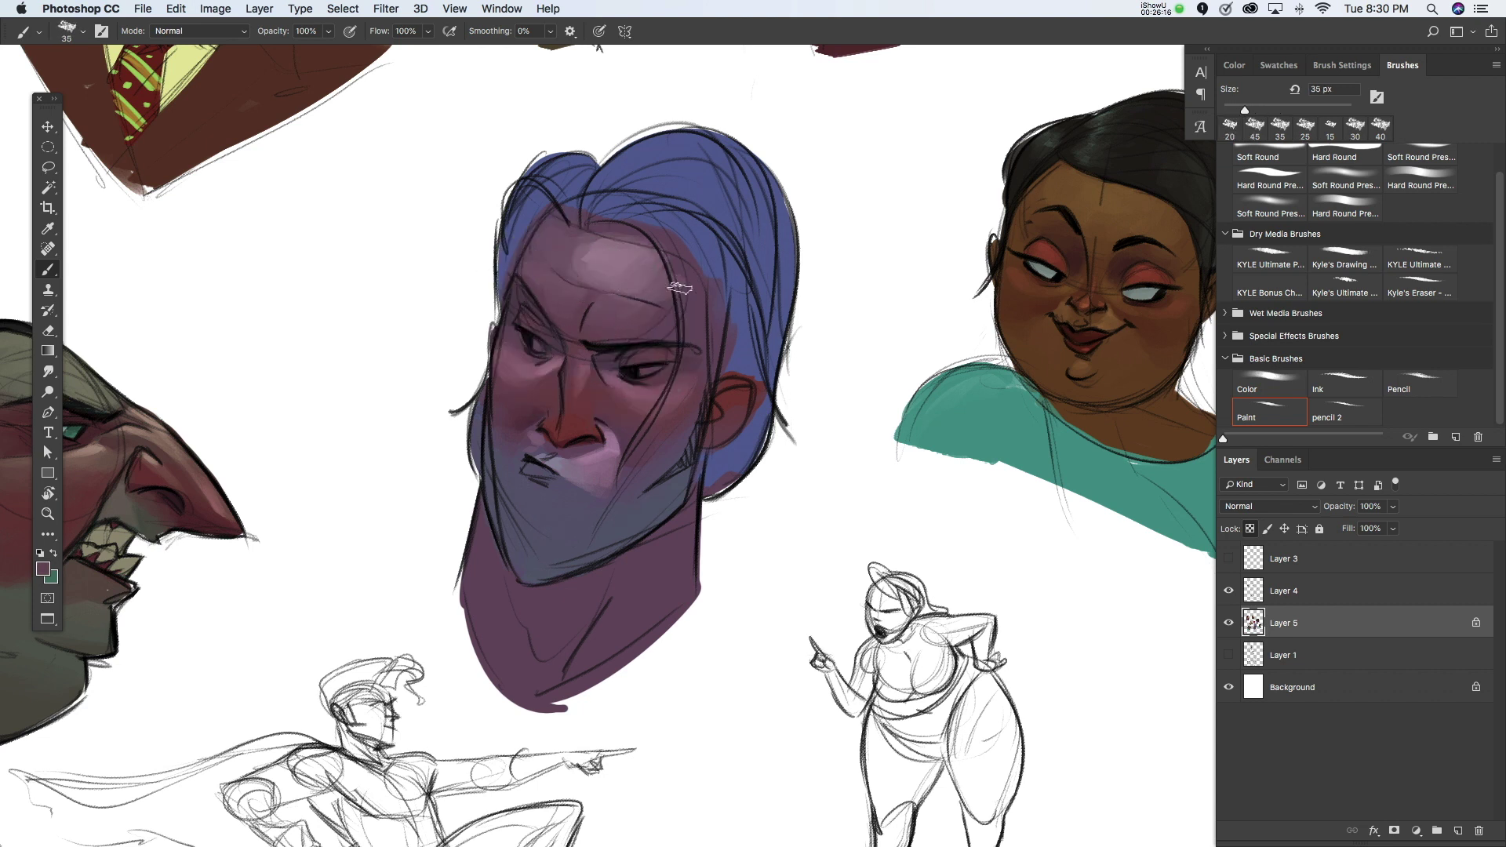
key(bracketleft)
key(bracketleft)
key(bracketleft)
alt+click(553, 464)
drag(536, 455, 546, 453)
Step: Sample darker tones near the nose, chin and jaw using a 30 px brush
alt+click(546, 433)
alt+click(531, 437)
alt+click(523, 426)
key(bracketright)
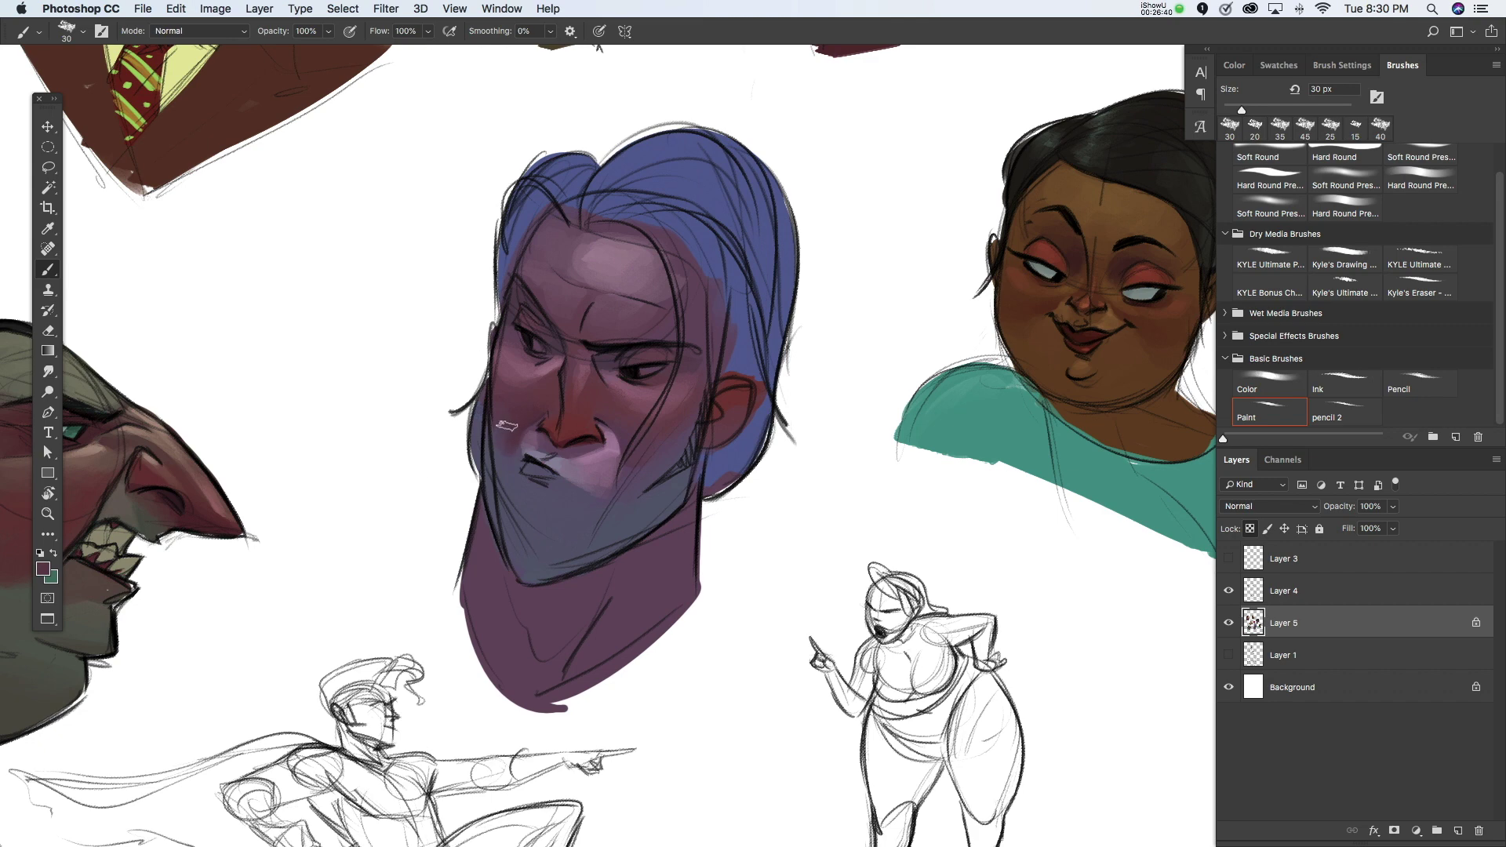
alt+click(515, 464)
alt+click(663, 510)
click(46, 568)
key(Return)
Step: Shade along the jaw and grey out the beard below the lips
drag(663, 519, 625, 547)
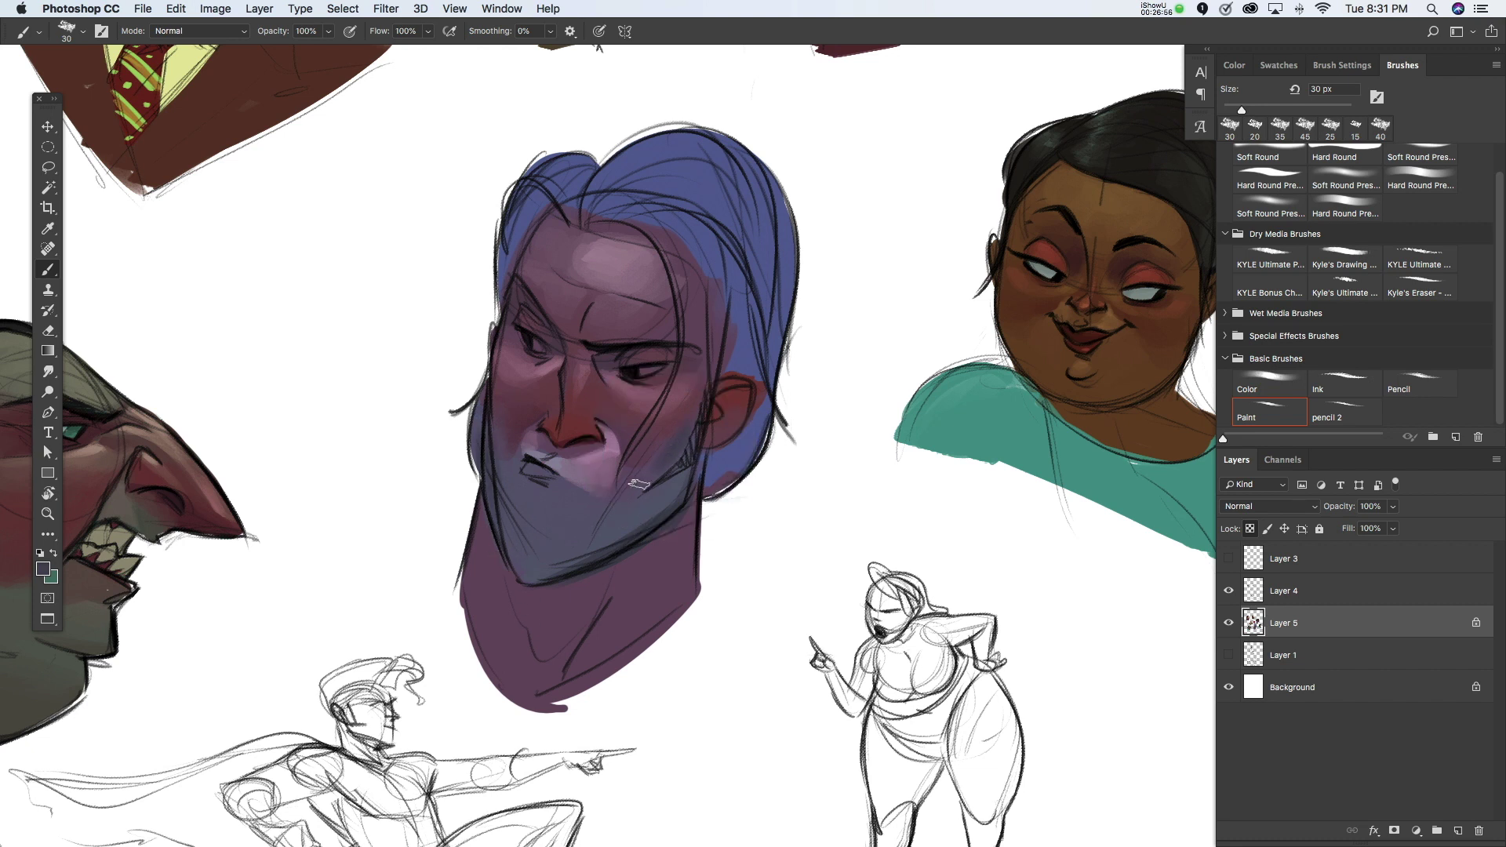
drag(634, 527, 554, 572)
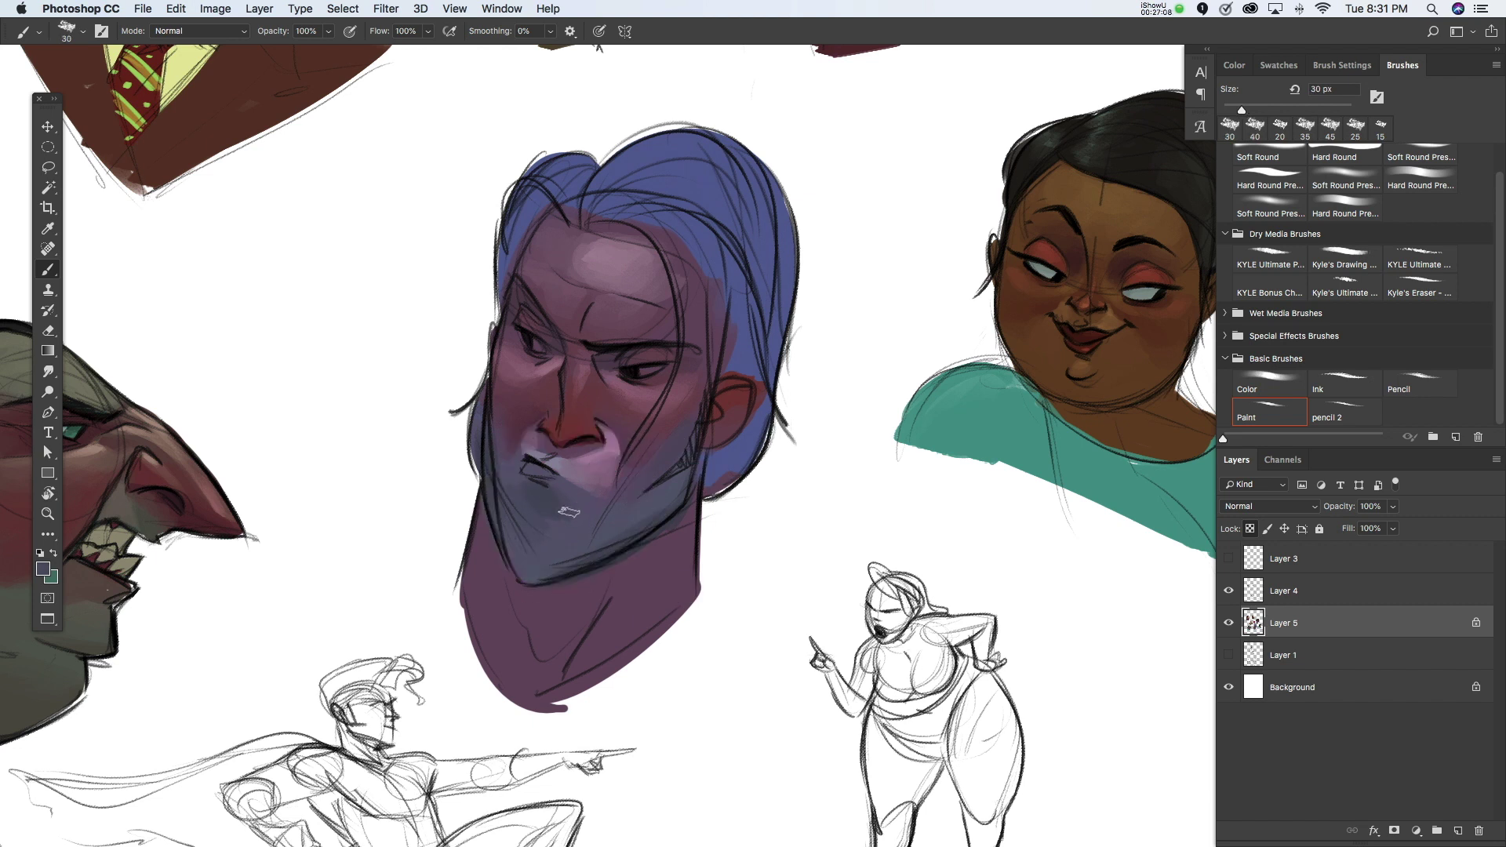
drag(573, 548, 518, 501)
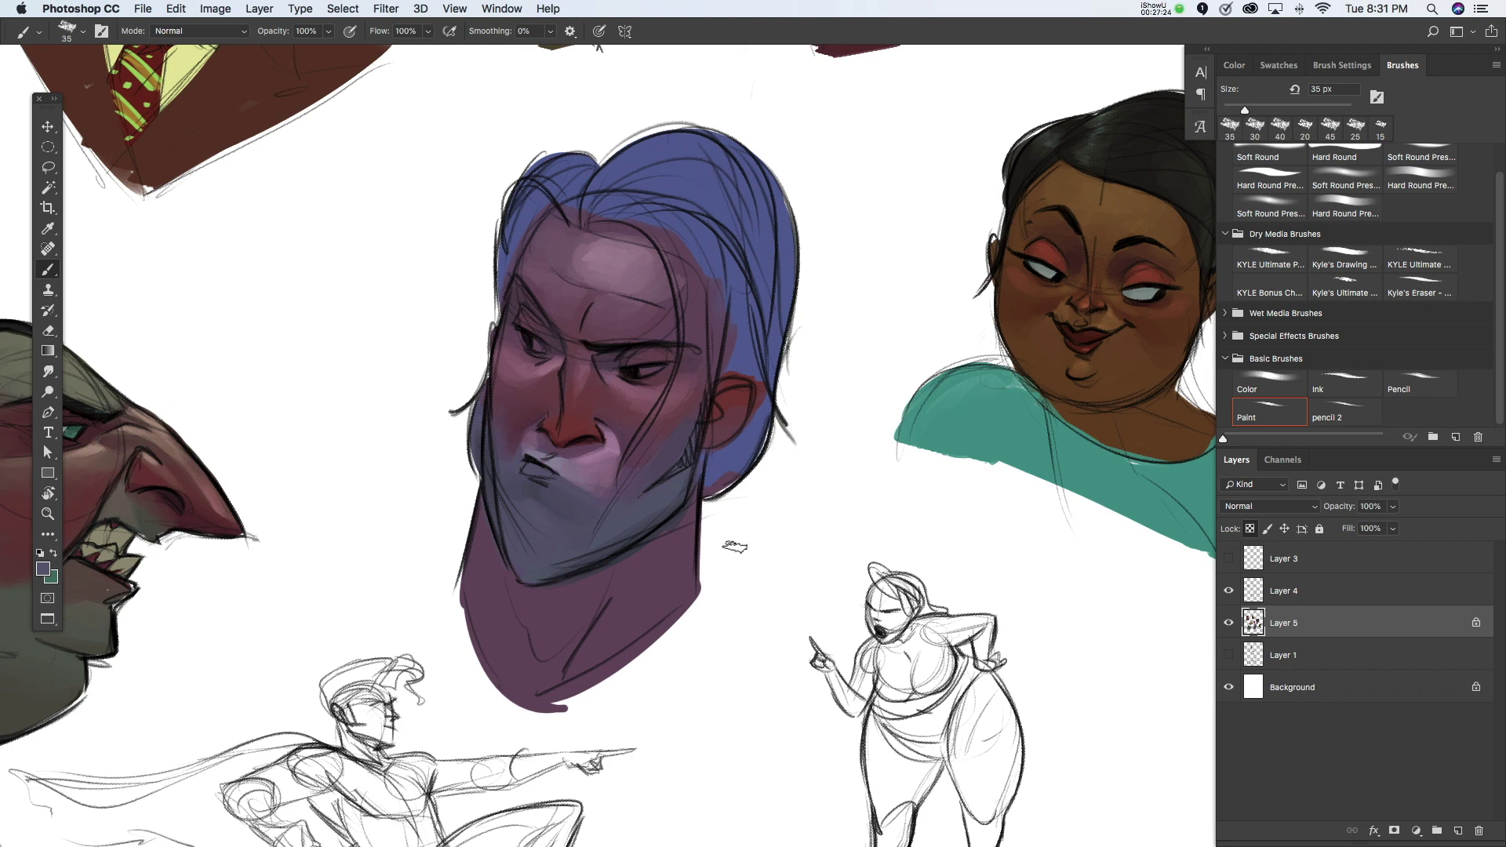
Step: Tilt the canvas slightly and choose a grey-blue paint colour
drag(736, 533, 732, 492)
click(43, 569)
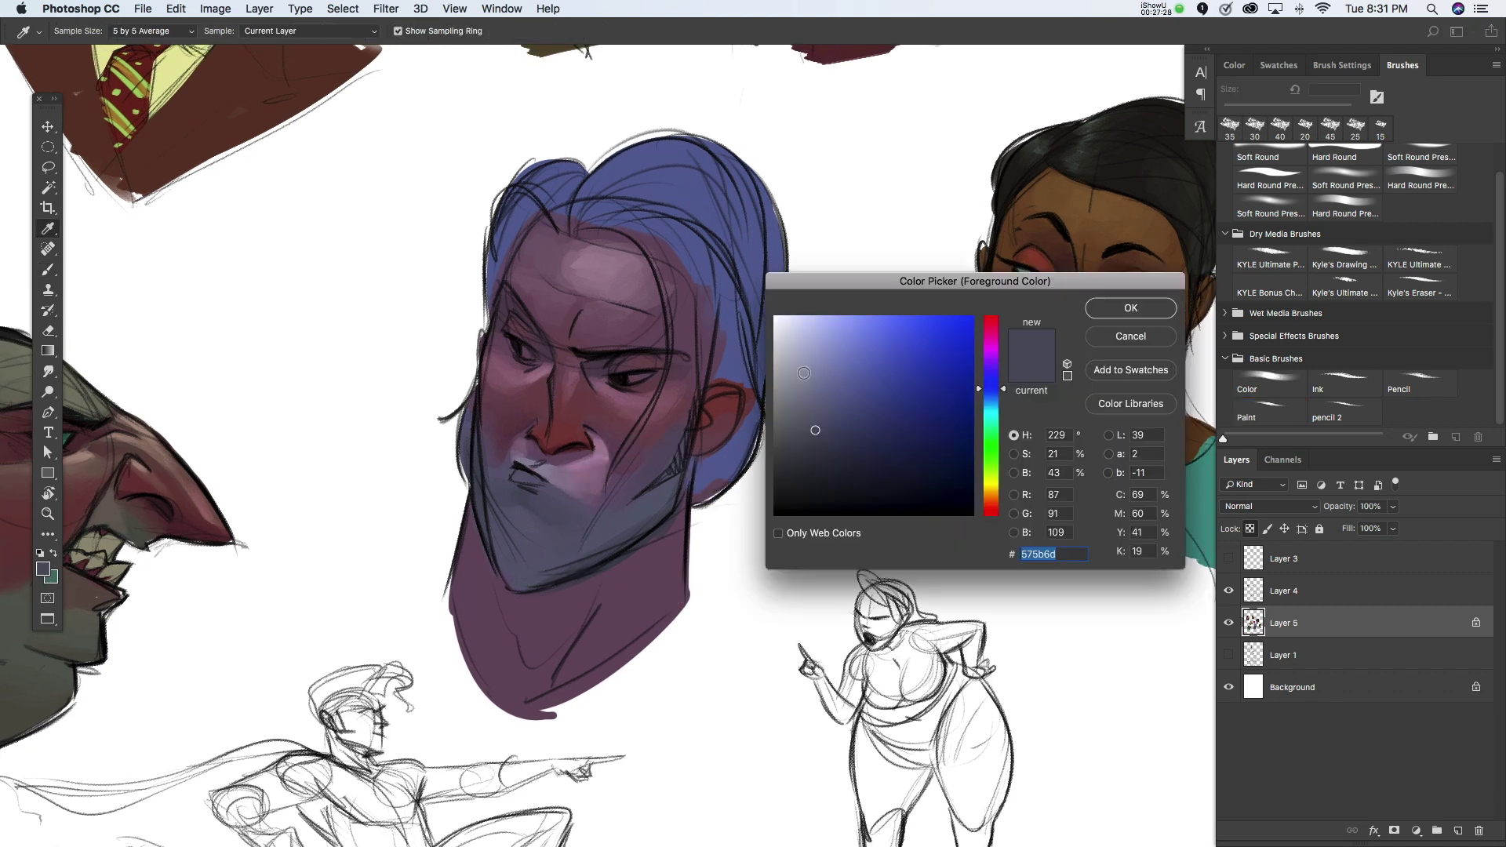
click(792, 374)
drag(994, 385, 1002, 430)
key(Return)
key(b)
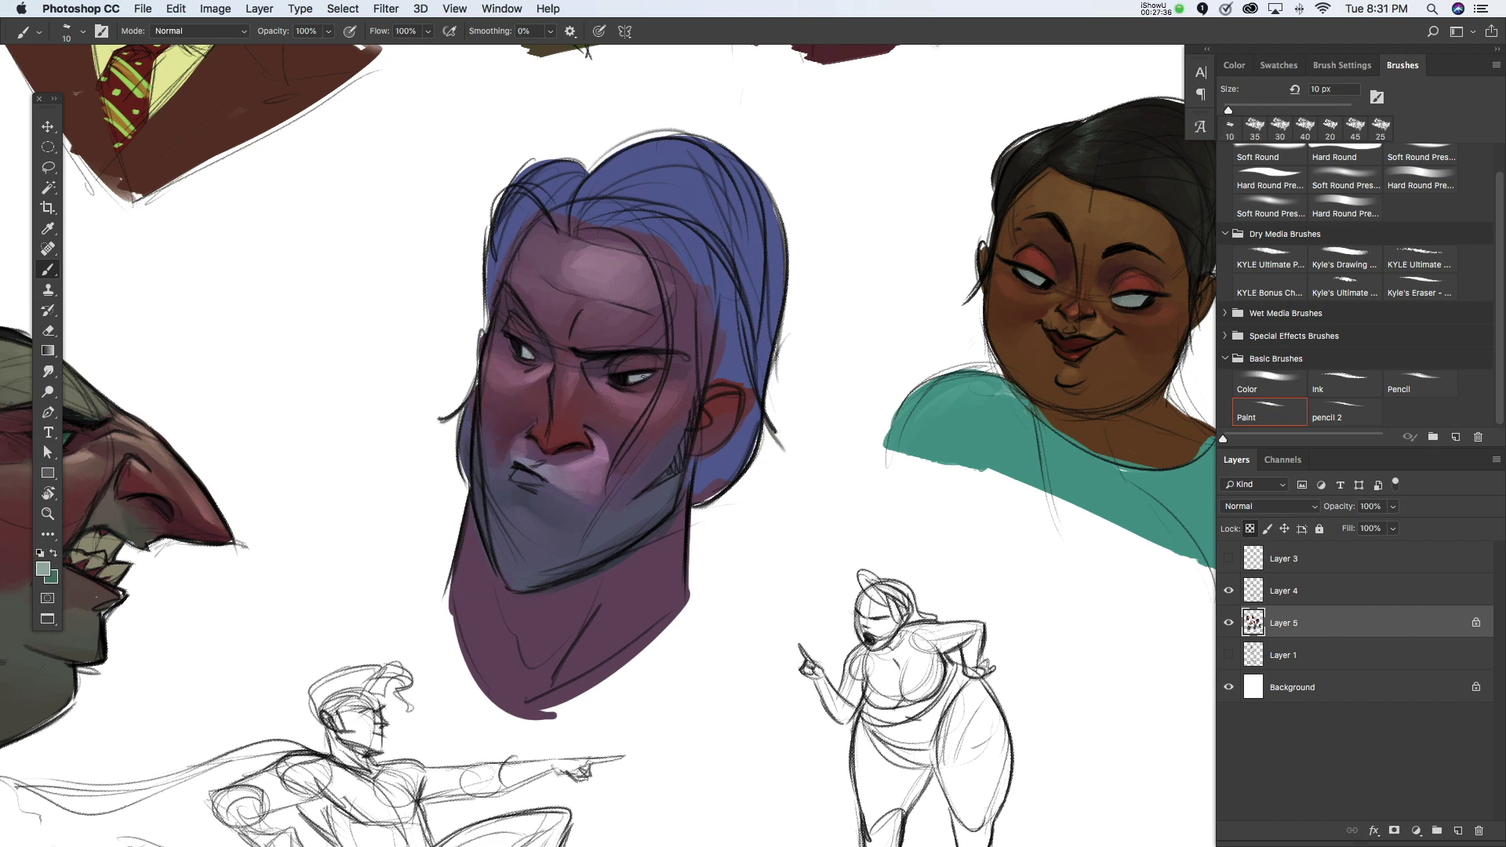
click(41, 568)
key(Return)
Step: Sample a face purple, darken it toward maroon, and paint shadow along the brow
key(i)
click(555, 337)
click(44, 569)
drag(831, 438, 830, 446)
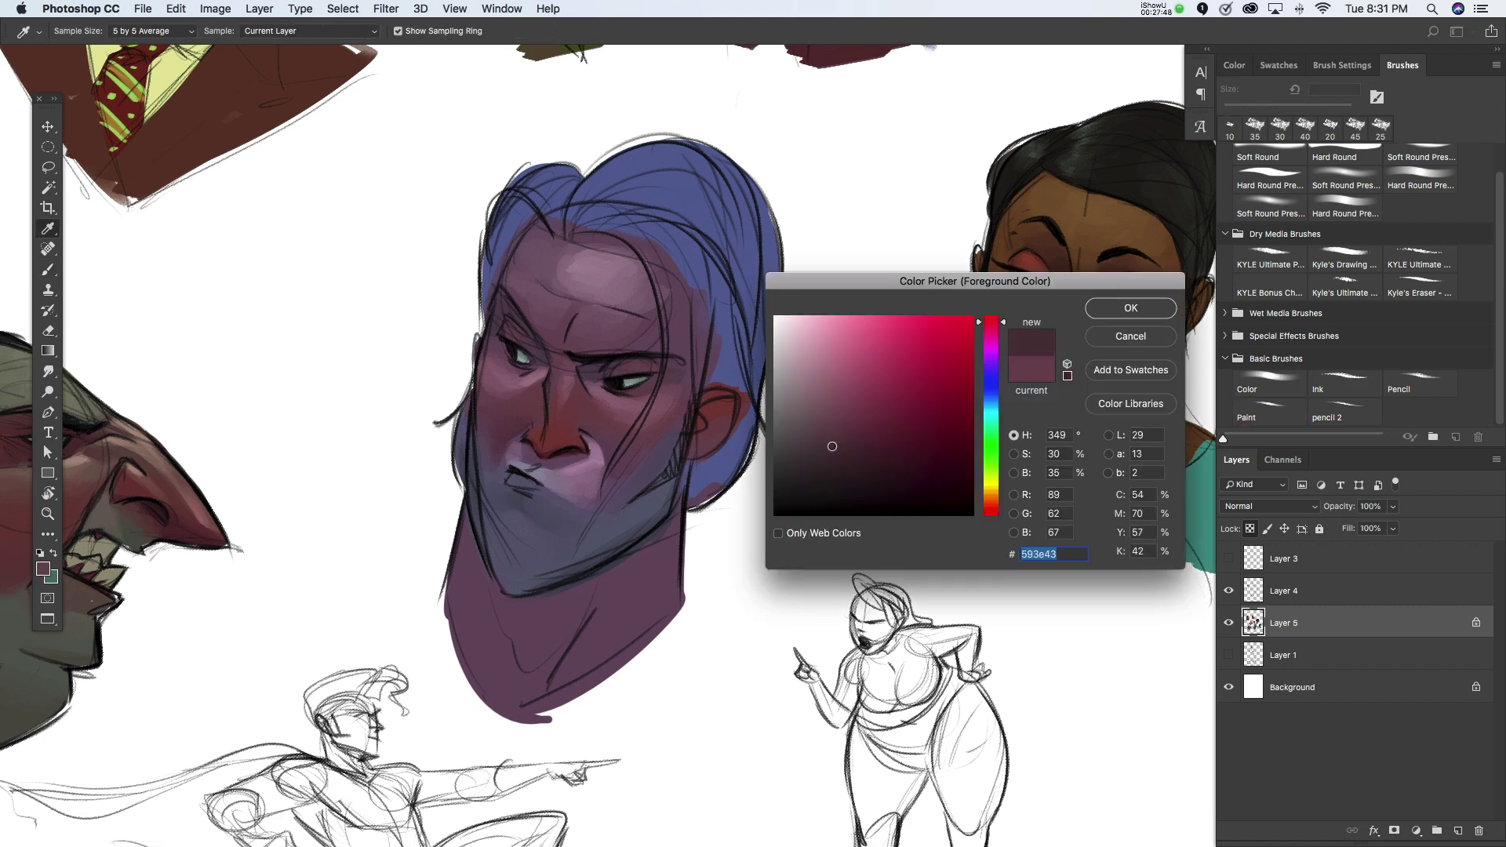
click(1130, 308)
key(b)
click(572, 359)
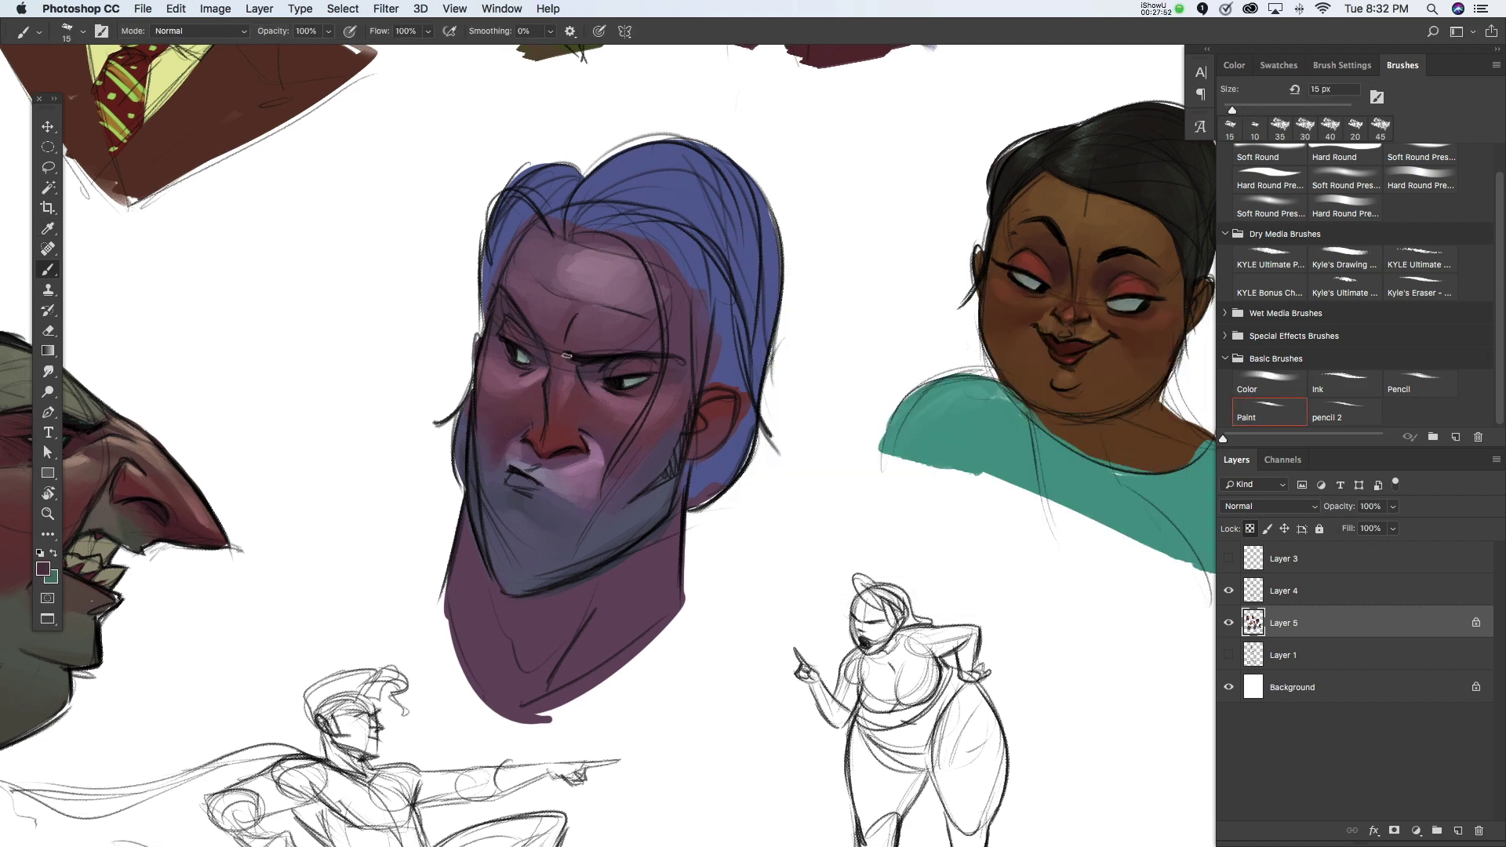
drag(570, 354, 565, 357)
Step: Sample purple tones from the face, nose and mouth, choosing a different shade
alt+click(562, 373)
click(44, 568)
click(967, 321)
key(Return)
alt+click(537, 432)
drag(765, 496, 732, 526)
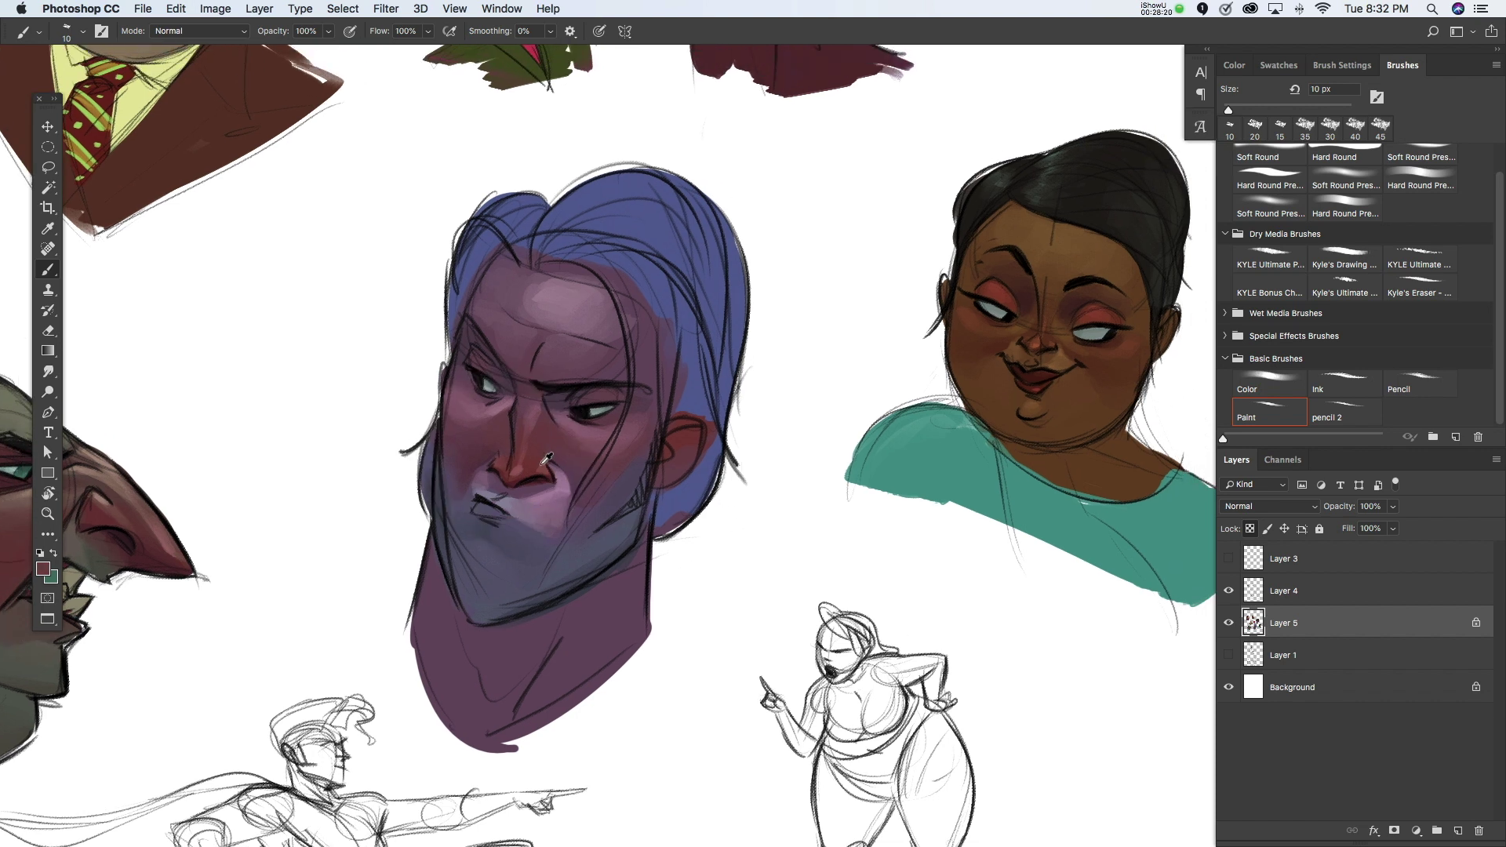
alt+click(494, 510)
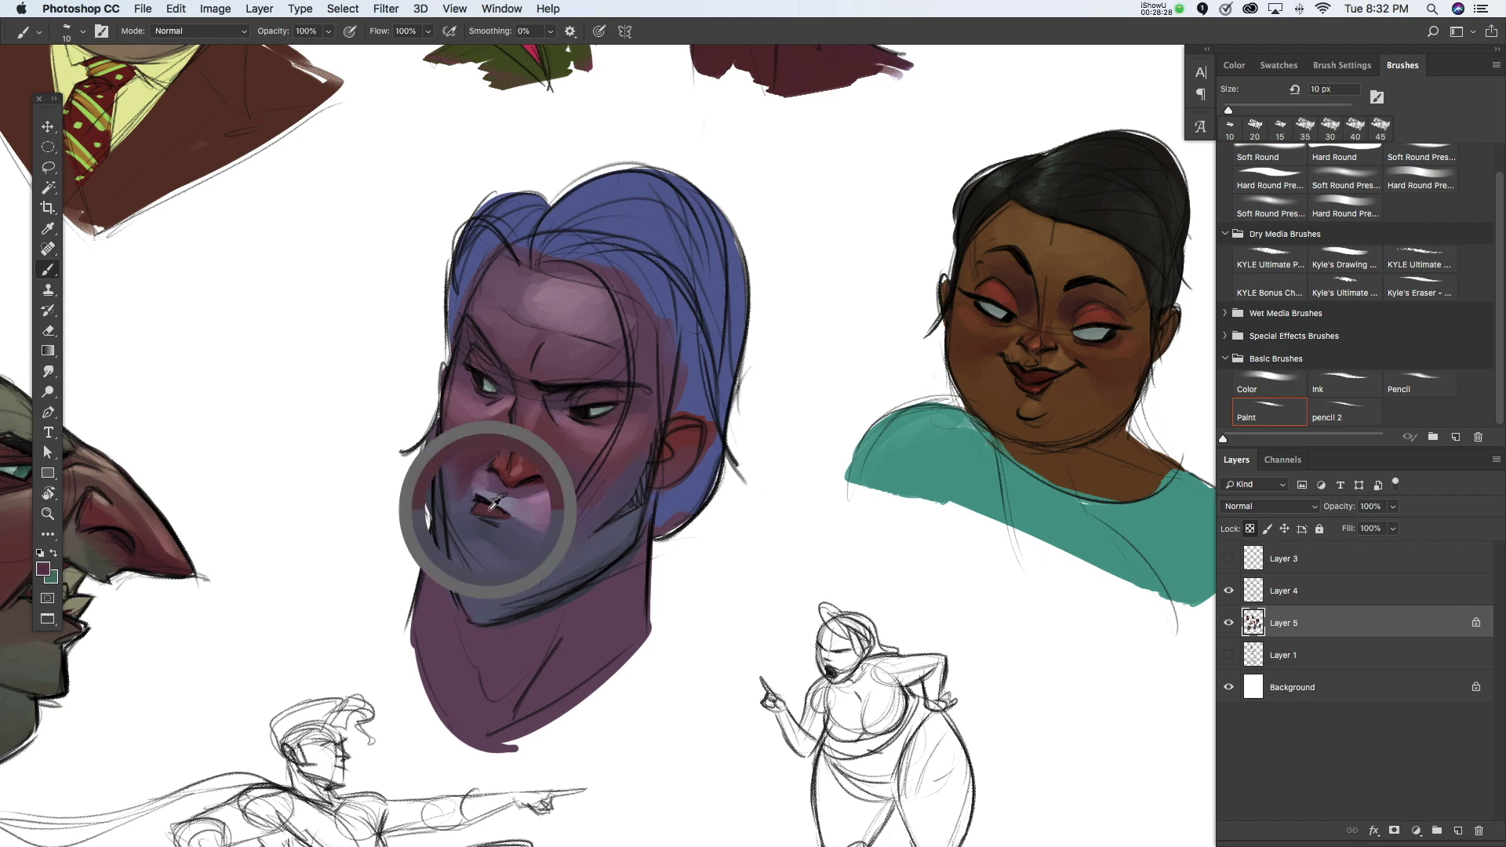
Step: Set the paint colour to a lighter pinkish purple
click(47, 568)
click(823, 403)
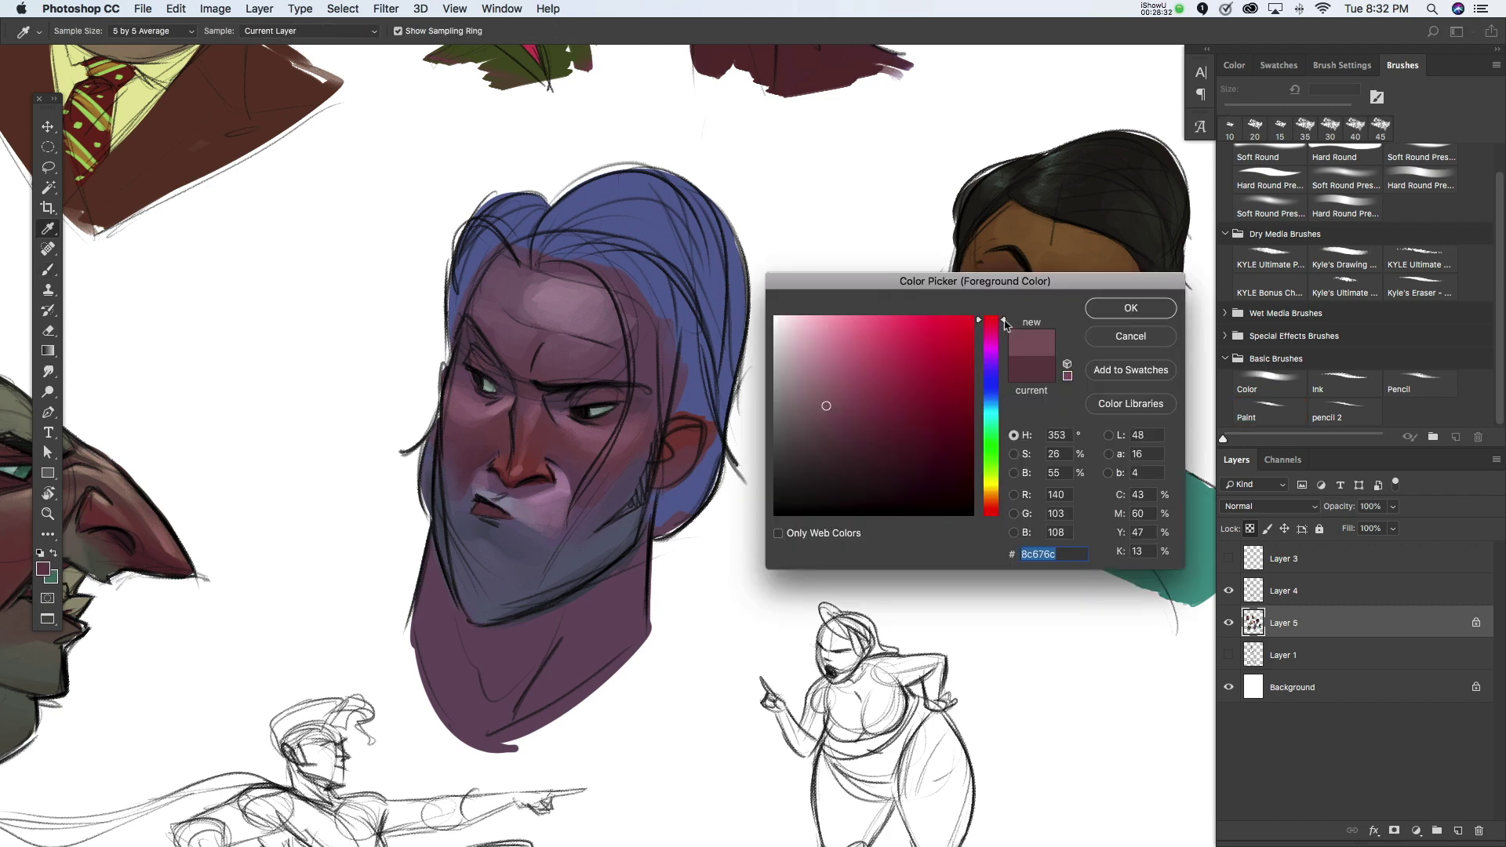
click(1136, 304)
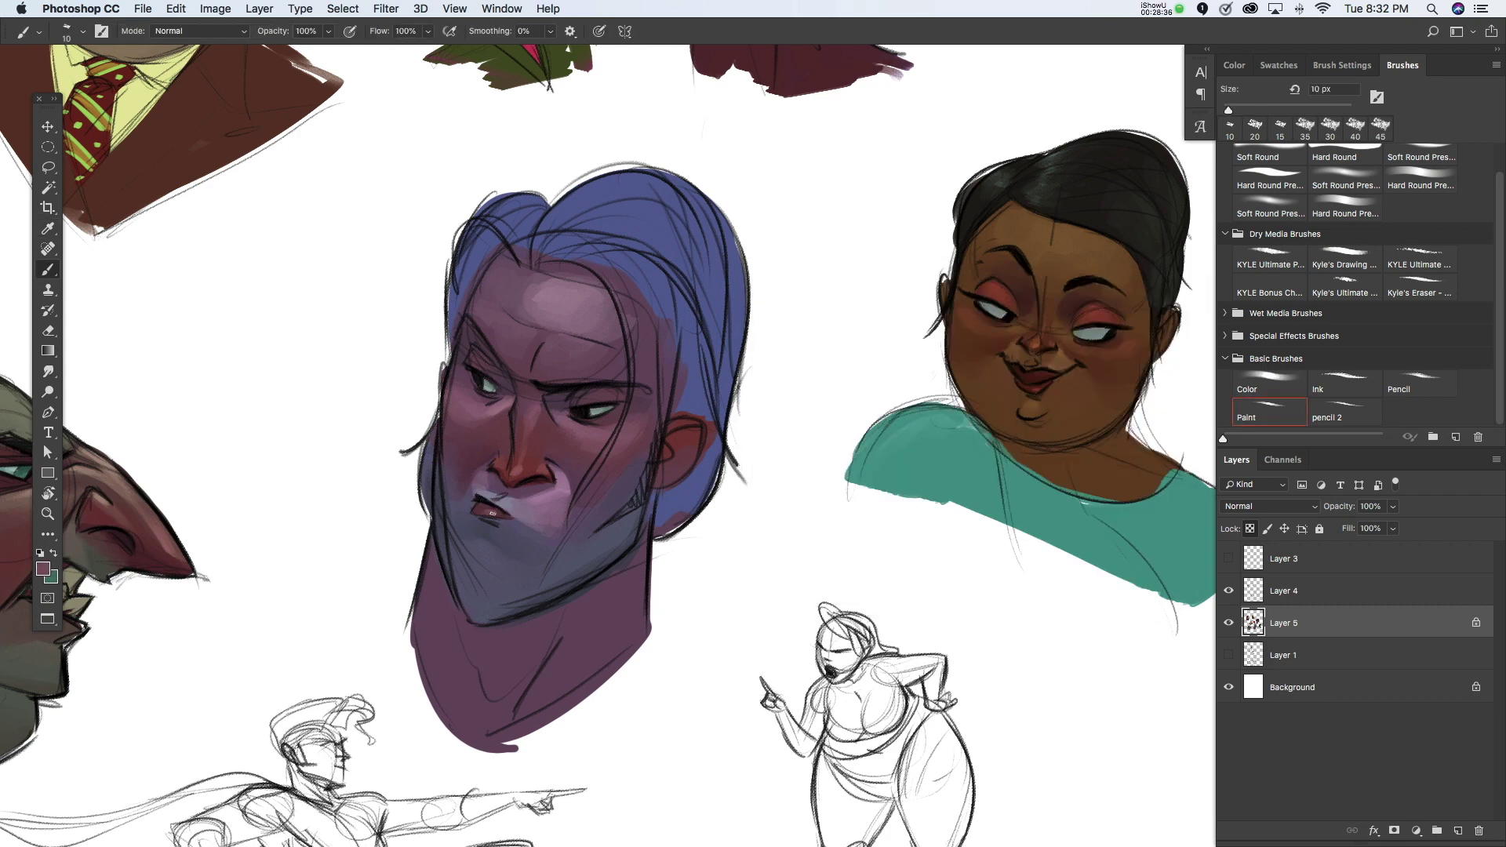
click(43, 568)
click(824, 403)
click(1136, 305)
click(43, 568)
click(1126, 310)
Step: Set the brush to 30 px, sample the chin colour, and pick a dark blue for the hair
key(bracketright)
key(bracketright)
key(bracketright)
key(bracketleft)
key(bracketleft)
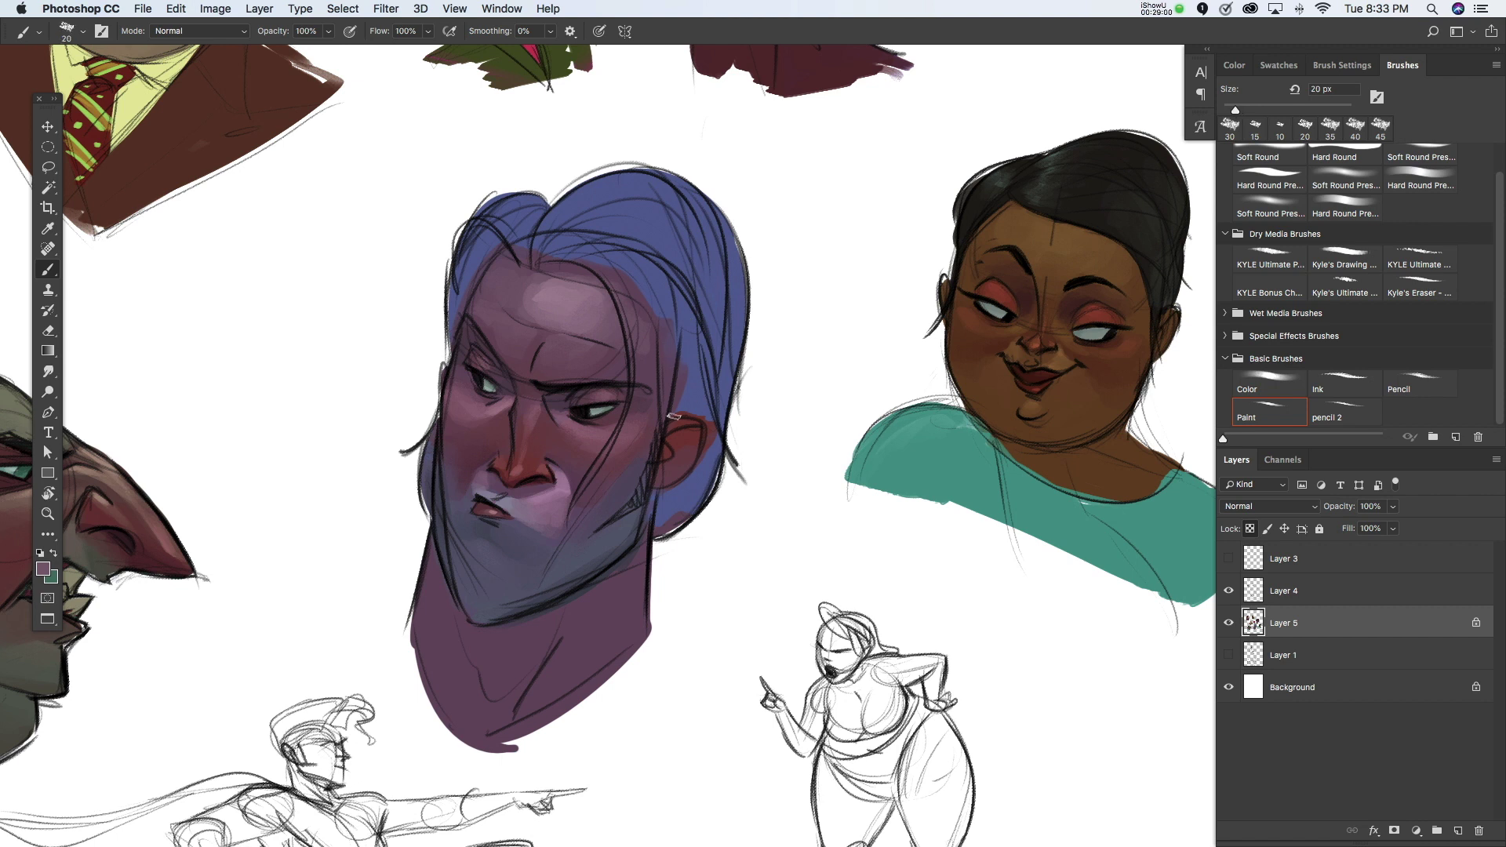
scroll(609, 574, down, 1)
key(bracketright)
key(bracketright)
key(bracketright)
alt+click(438, 641)
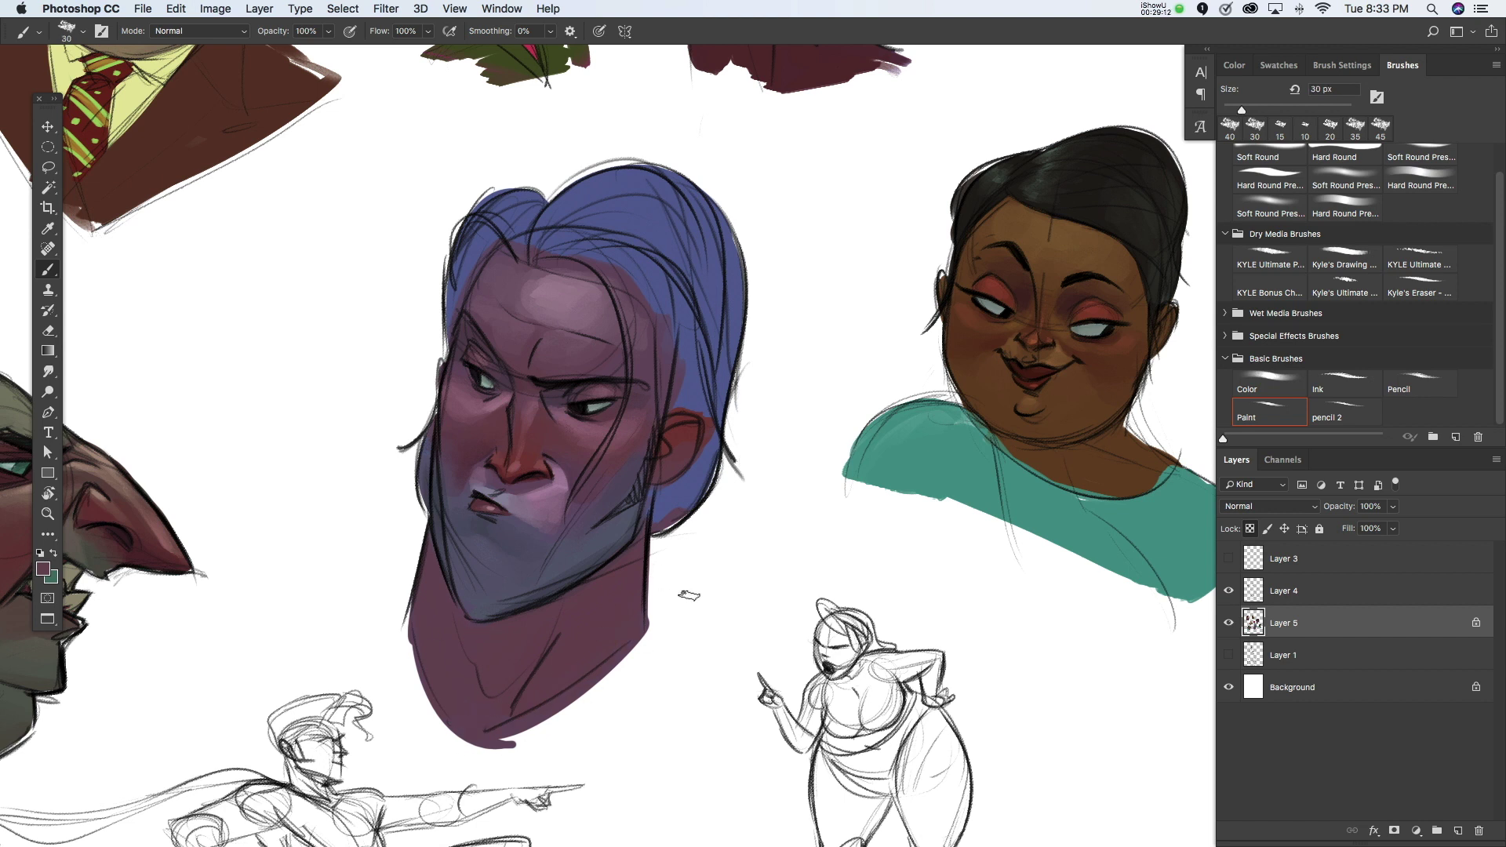
click(43, 569)
click(694, 292)
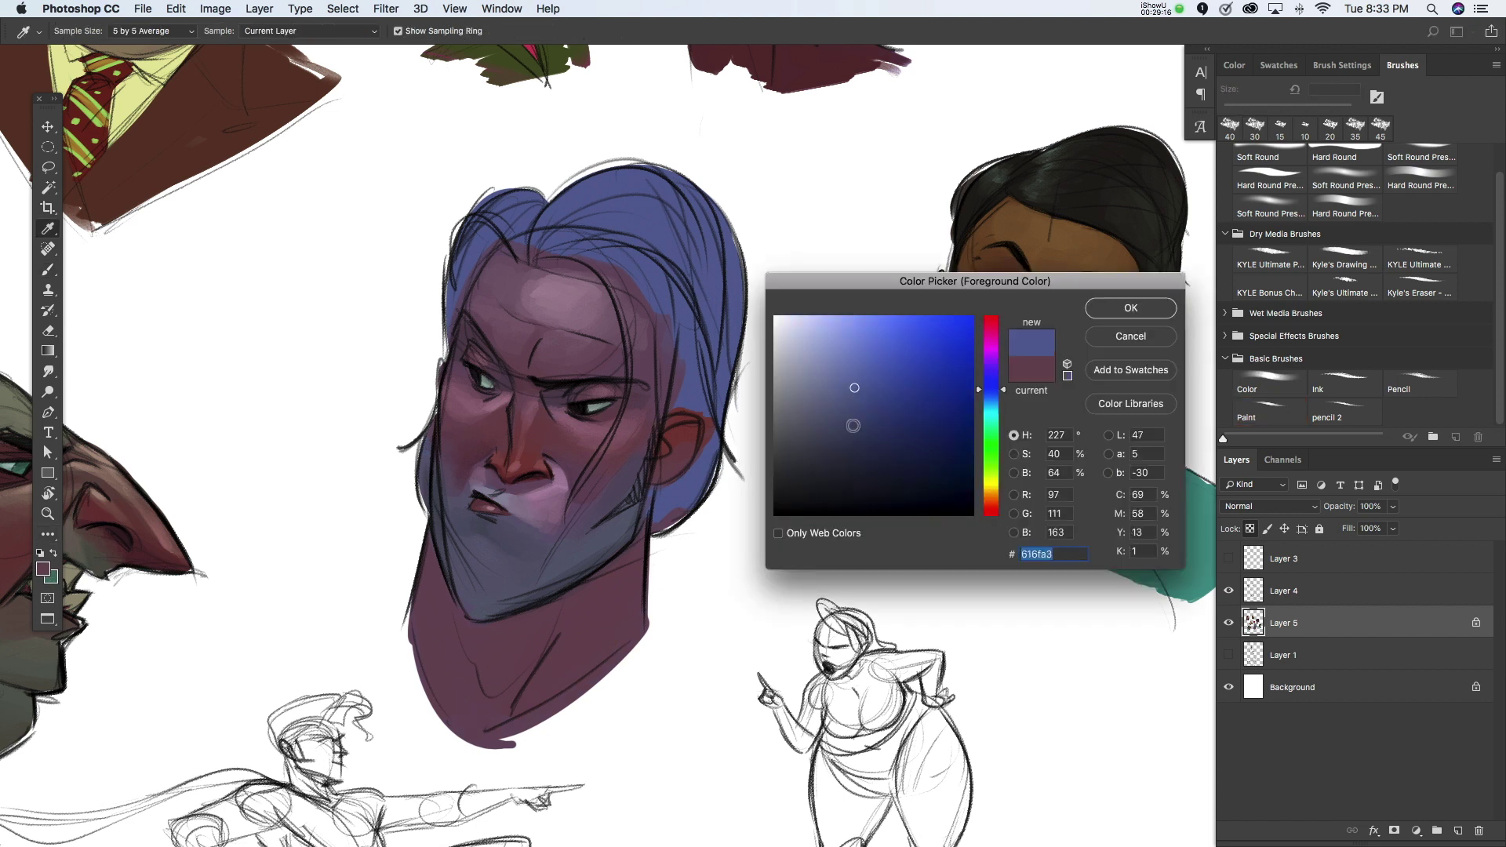
Step: Darken the blue to navy and paint it over the top and right side of the hair
drag(851, 431, 837, 478)
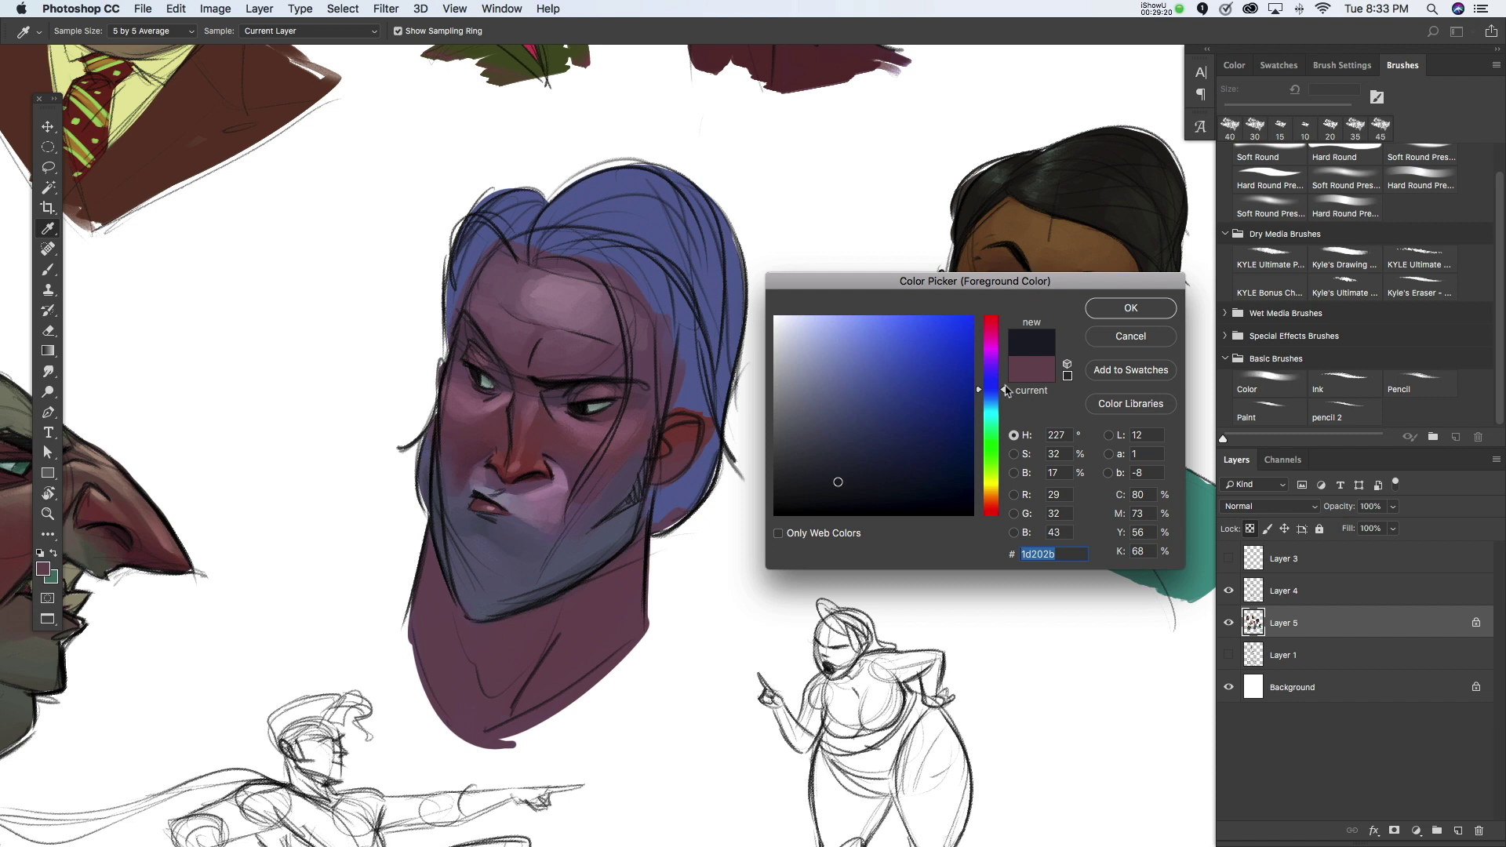
key(Return)
mouse_move(549, 208)
mouse_down()
mouse_move(723, 211)
mouse_move(734, 353)
mouse_up()
drag(663, 243, 659, 396)
mouse_move(710, 294)
mouse_down()
mouse_move(667, 392)
mouse_move(715, 404)
mouse_move(663, 541)
mouse_up()
Step: Repaint the hair behind the ear and cover the blue hair highlights with navy
key(bracketleft)
drag(675, 478, 706, 517)
key(bracketright)
key(bracketright)
key(bracketright)
mouse_move(694, 235)
mouse_down()
mouse_move(658, 302)
mouse_move(577, 290)
mouse_up()
drag(534, 224, 612, 243)
mouse_move(655, 302)
mouse_down()
mouse_move(576, 243)
mouse_move(651, 204)
mouse_up()
Step: Paint navy over the top-left hair patch and darken the face edge
alt+click(457, 195)
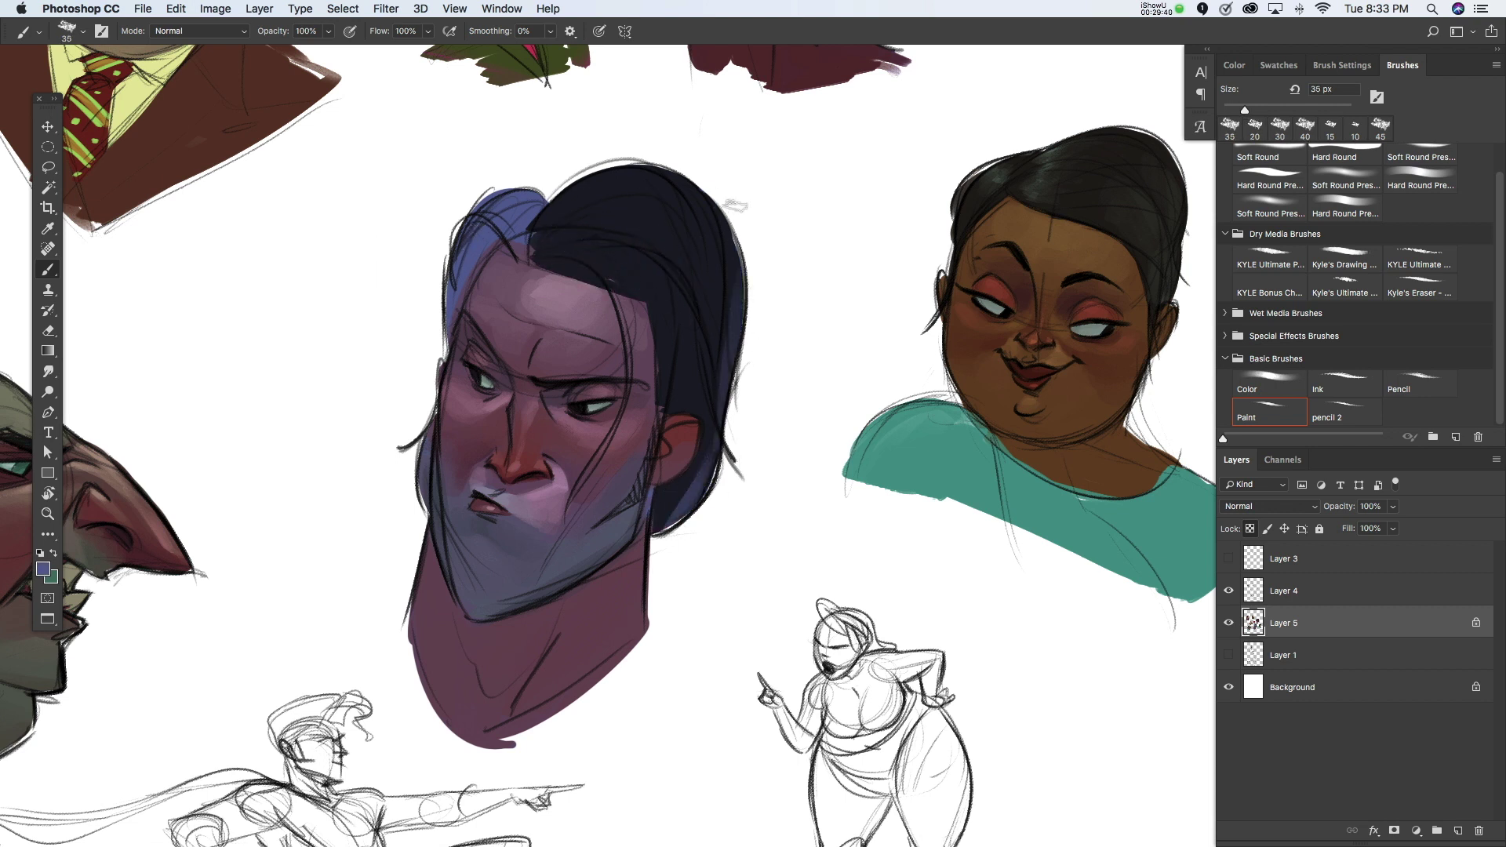
alt+click(579, 211)
drag(518, 204, 525, 251)
mouse_move(470, 197)
mouse_down()
mouse_move(508, 220)
mouse_move(451, 330)
mouse_up()
drag(479, 258, 451, 345)
drag(510, 231, 470, 294)
key(bracketleft)
drag(427, 412, 420, 502)
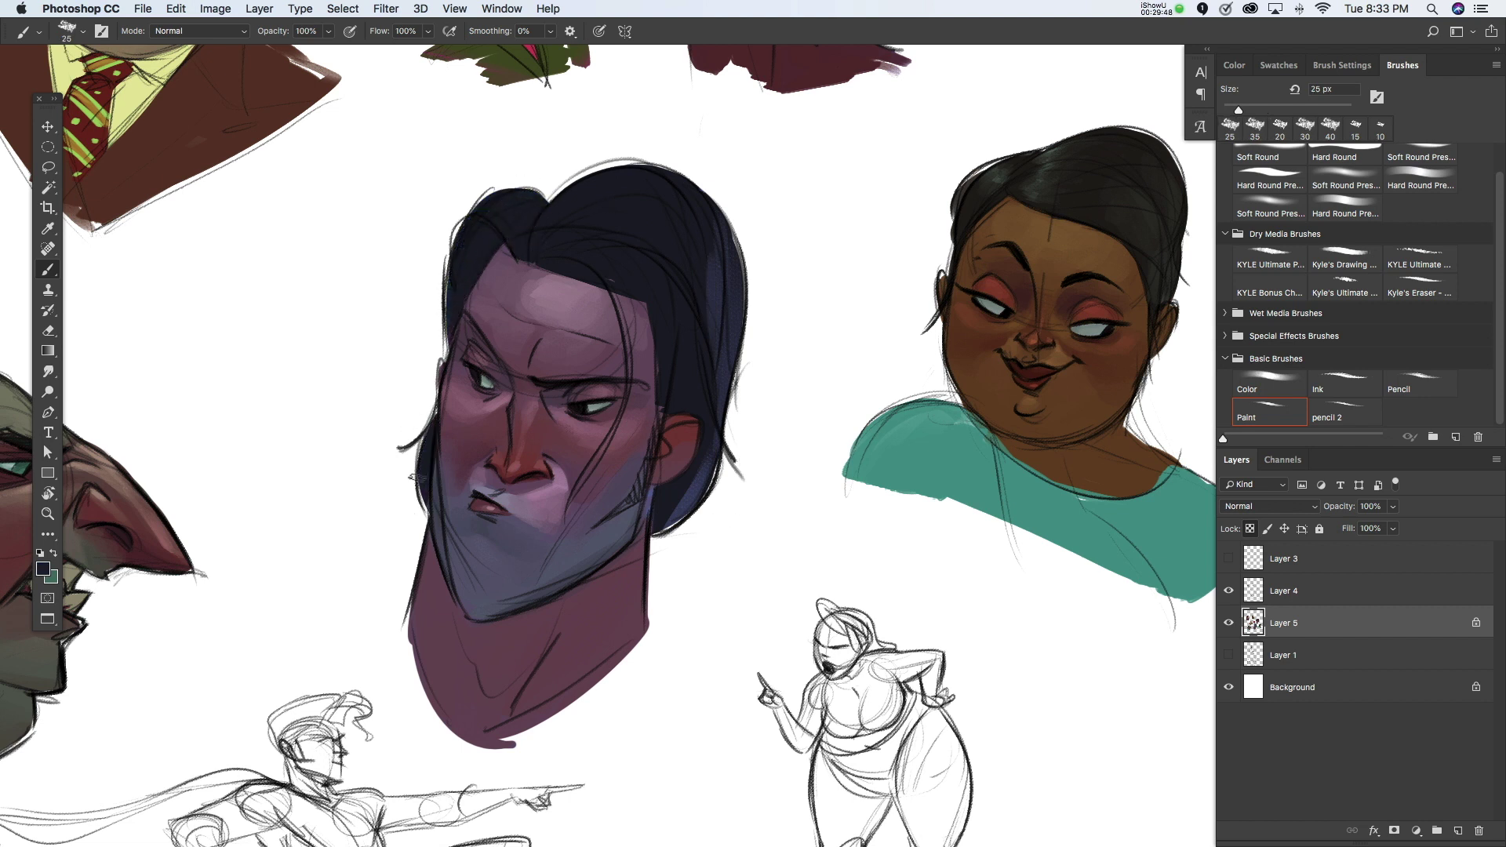
Step: Add bluish navy strokes to the right hair, plus fine mauve touches on forehead and ear
mouse_move(710, 502)
mouse_down()
mouse_move(698, 236)
mouse_move(679, 318)
mouse_move(625, 382)
mouse_up()
key(bracketleft)
key(bracketleft)
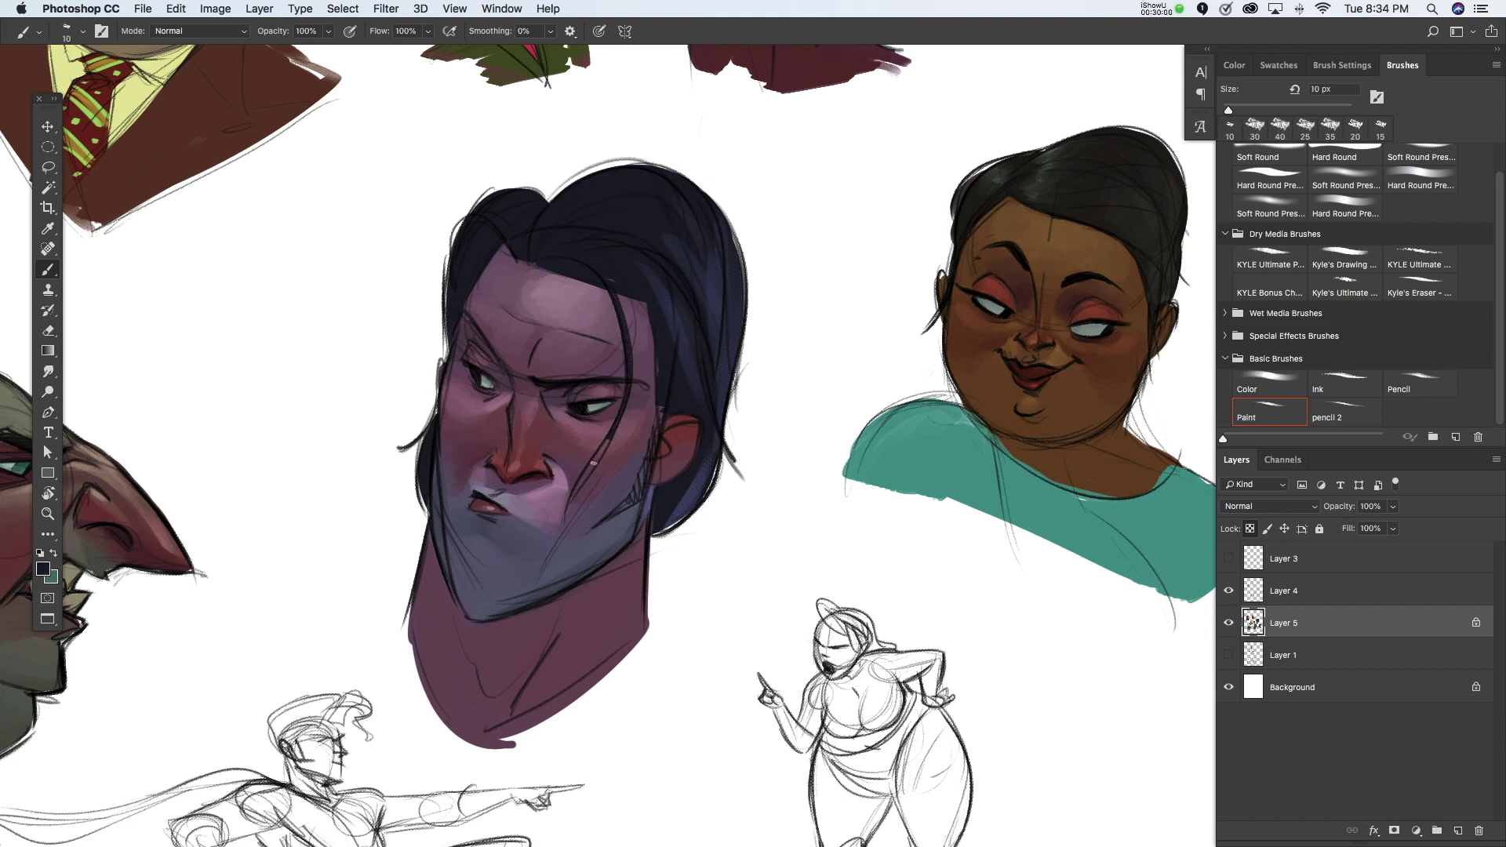
alt+click(651, 318)
key(bracketleft)
key(bracketleft)
mouse_move(589, 283)
mouse_down()
mouse_move(603, 339)
mouse_move(596, 287)
mouse_up()
key(bracketright)
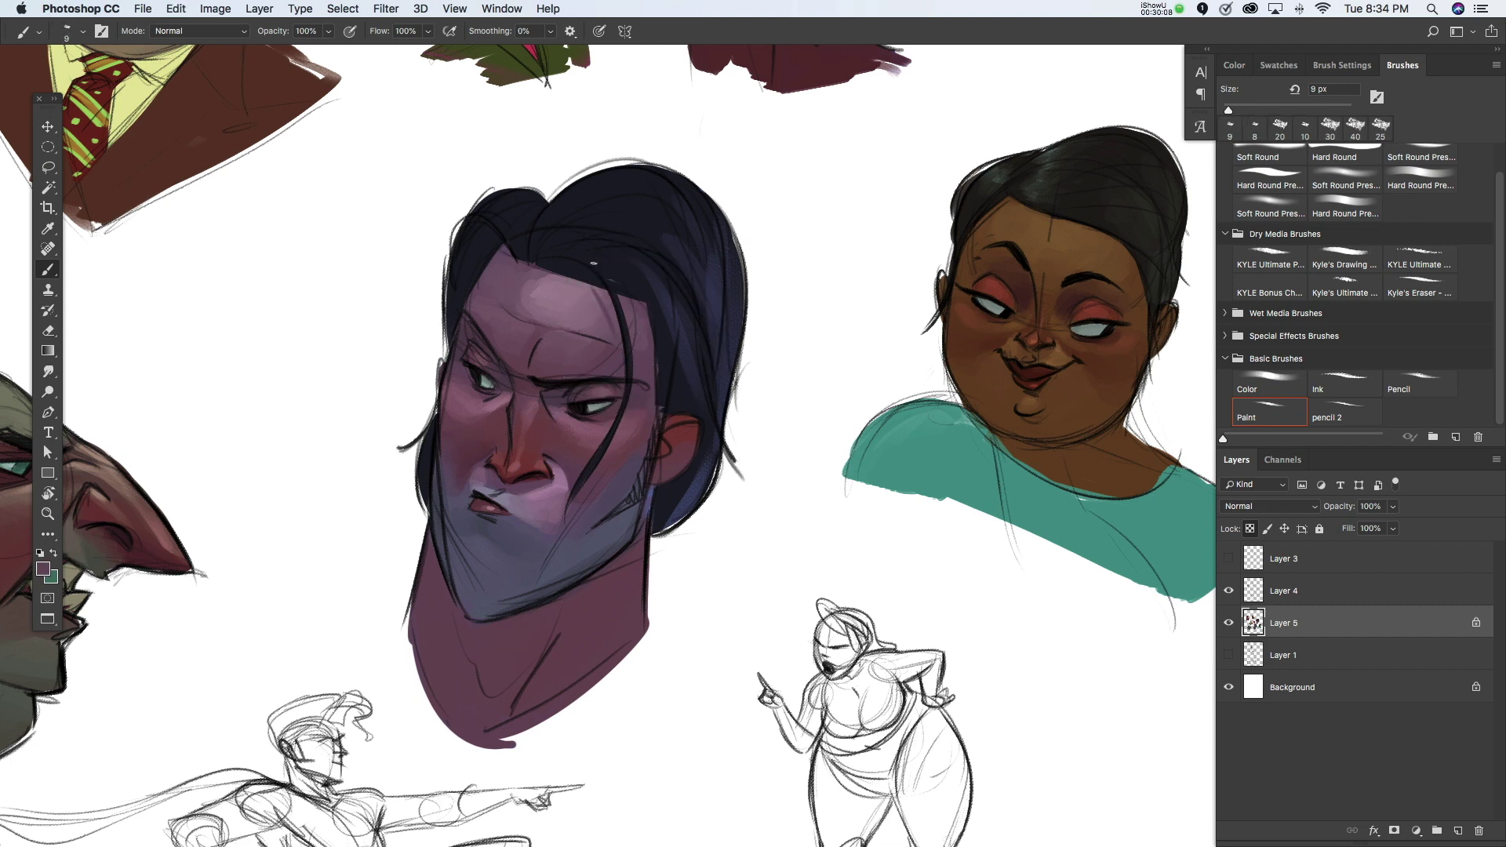
drag(854, 463, 959, 441)
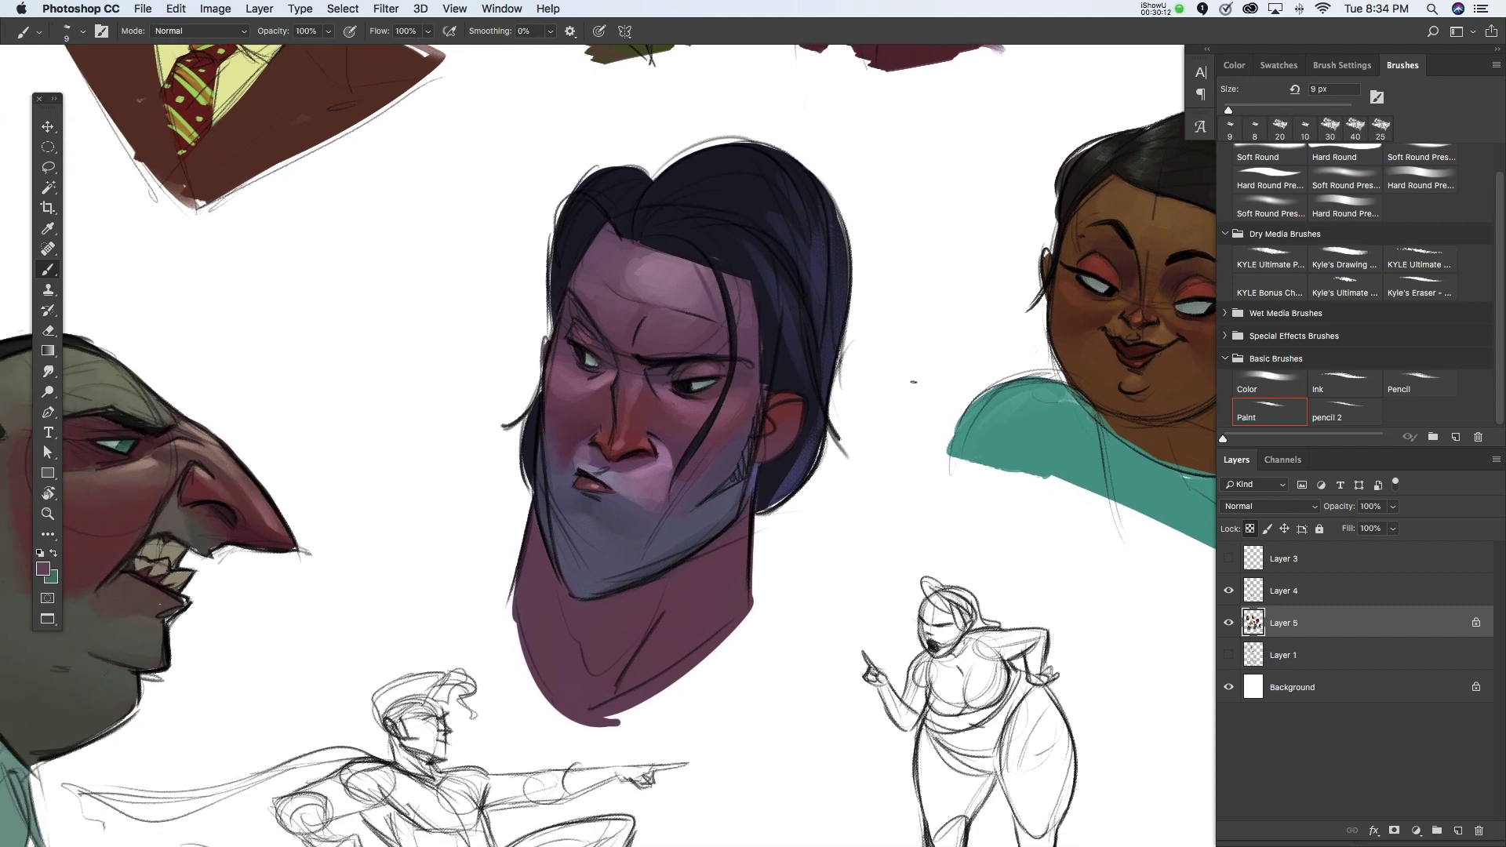
drag(768, 399, 753, 432)
Step: Add dark strokes to the right side of the hair with a 30-40 px brush
key(bracketright)
key(bracketright)
key(bracketright)
drag(776, 259, 793, 353)
mouse_move(814, 227)
mouse_down()
mouse_move(816, 298)
mouse_move(796, 261)
mouse_up()
key(bracketright)
key(bracketright)
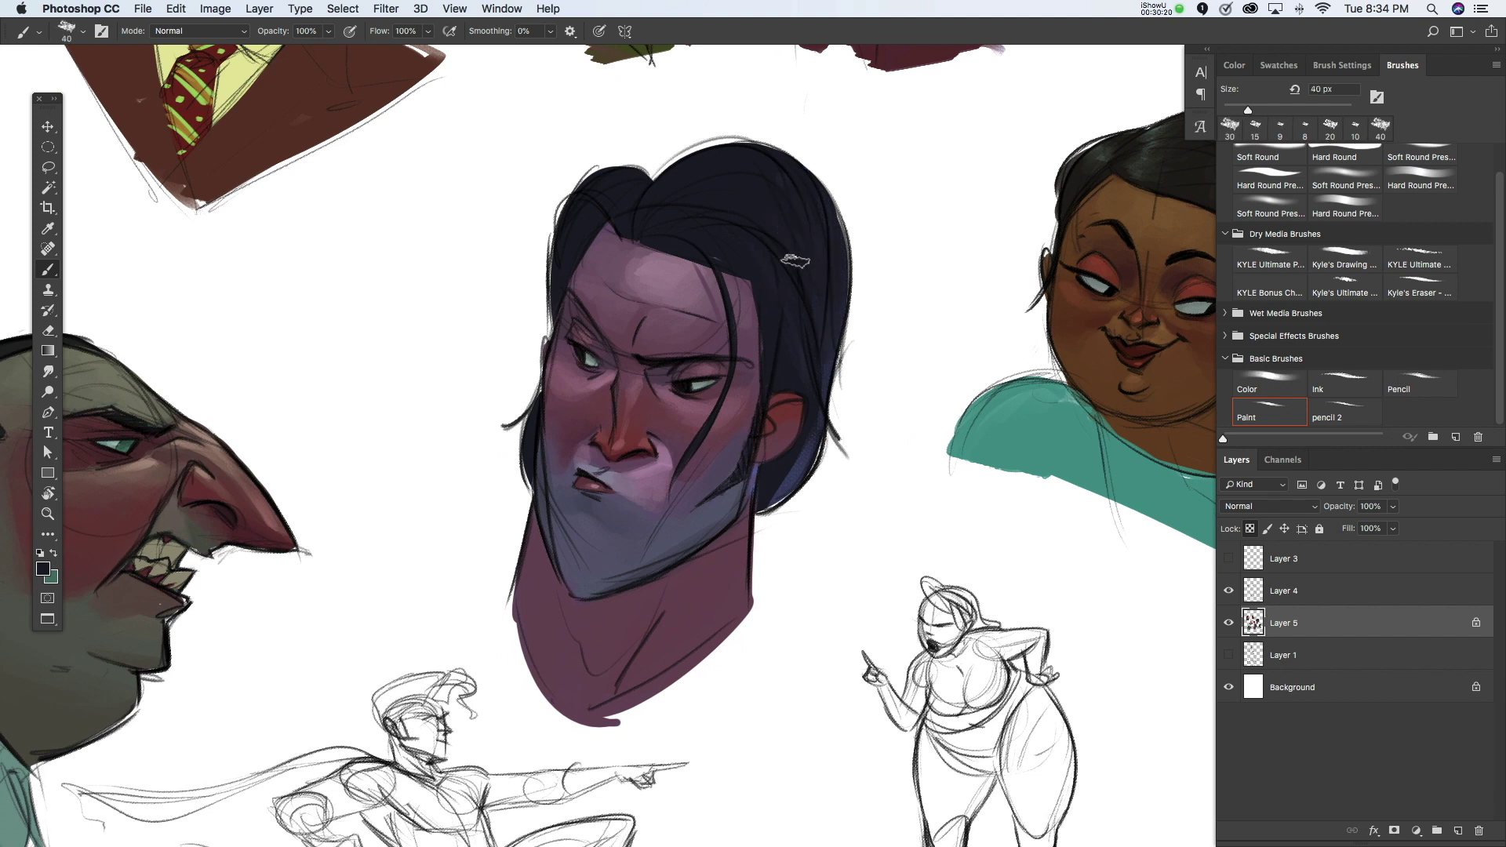
Step: Paint a light blue-grey highlight on the top of the hair, then zoom out
click(43, 568)
click(829, 404)
key(Return)
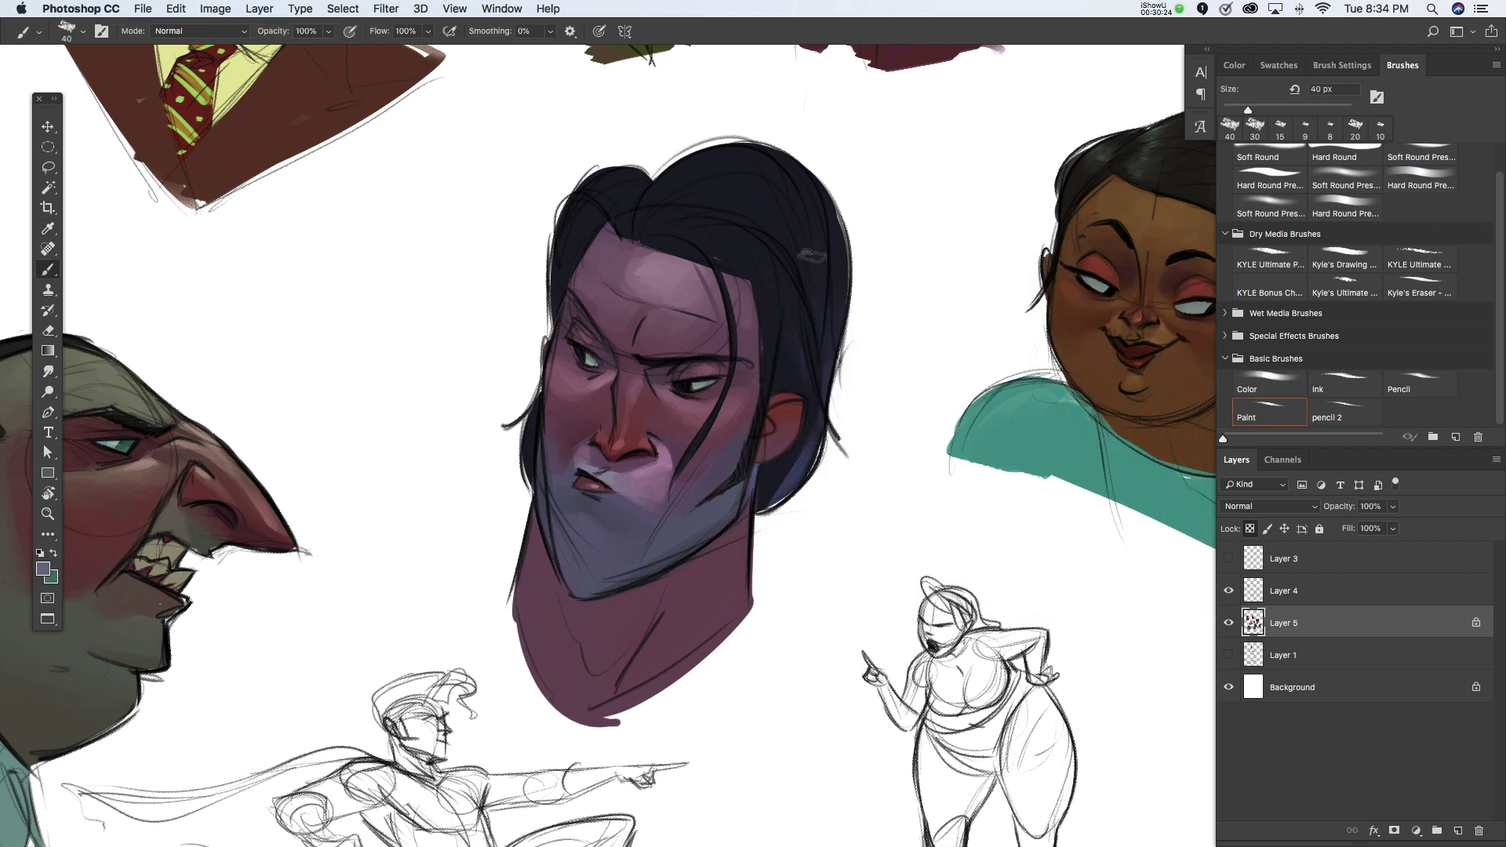
mouse_move(726, 157)
mouse_down()
mouse_move(643, 213)
mouse_move(716, 167)
mouse_move(682, 218)
mouse_move(745, 240)
mouse_move(659, 200)
mouse_move(767, 171)
mouse_move(682, 185)
mouse_up()
key(bracketright)
mouse_move(777, 177)
mouse_down()
mouse_move(627, 231)
mouse_move(700, 157)
mouse_move(588, 196)
mouse_move(620, 222)
mouse_up()
alt+click(718, 189)
key(bracketleft)
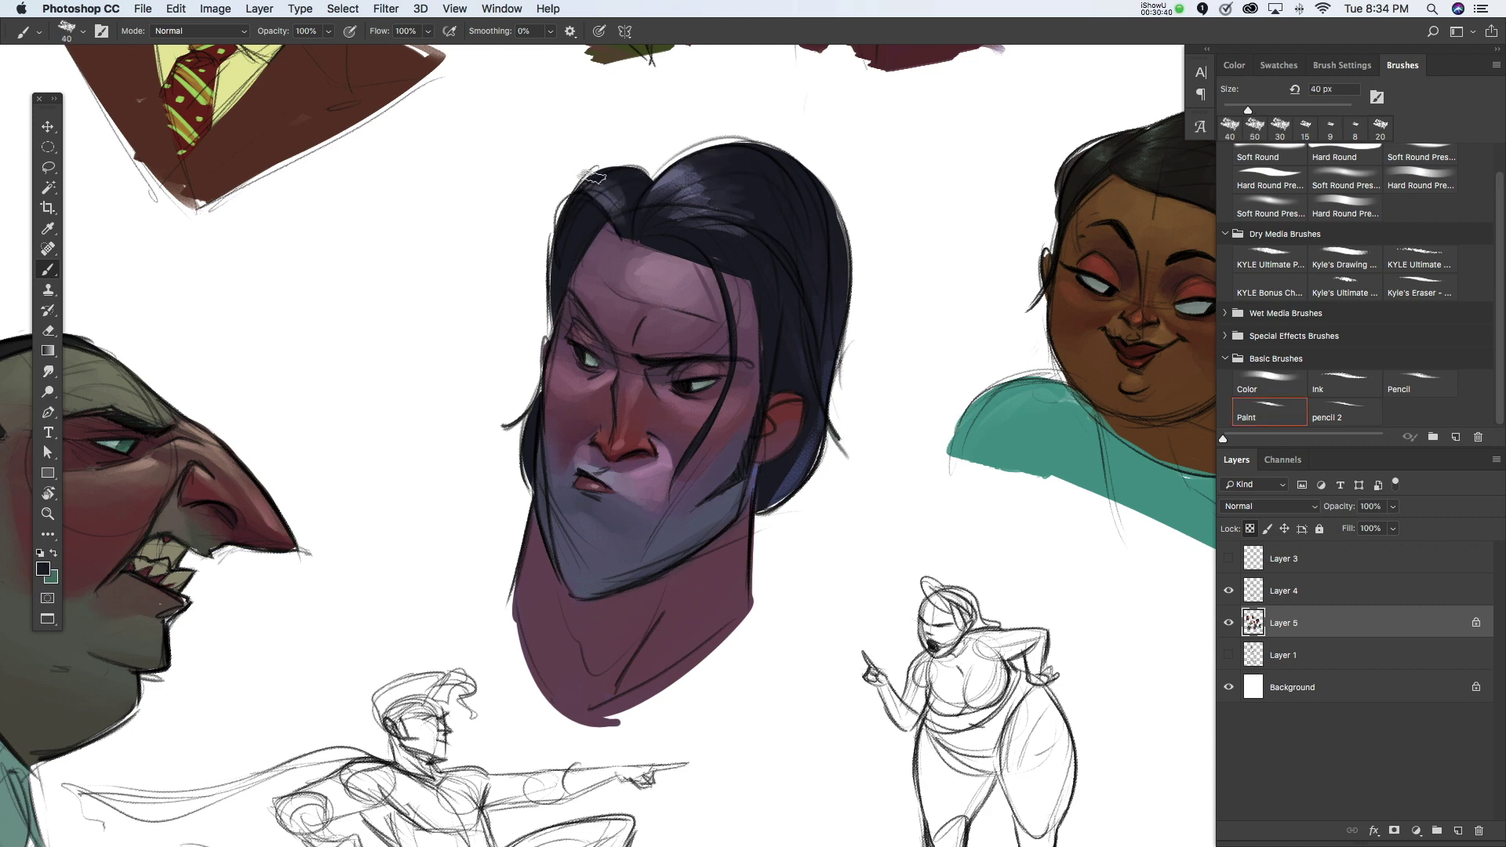
key(ctrl+minus)
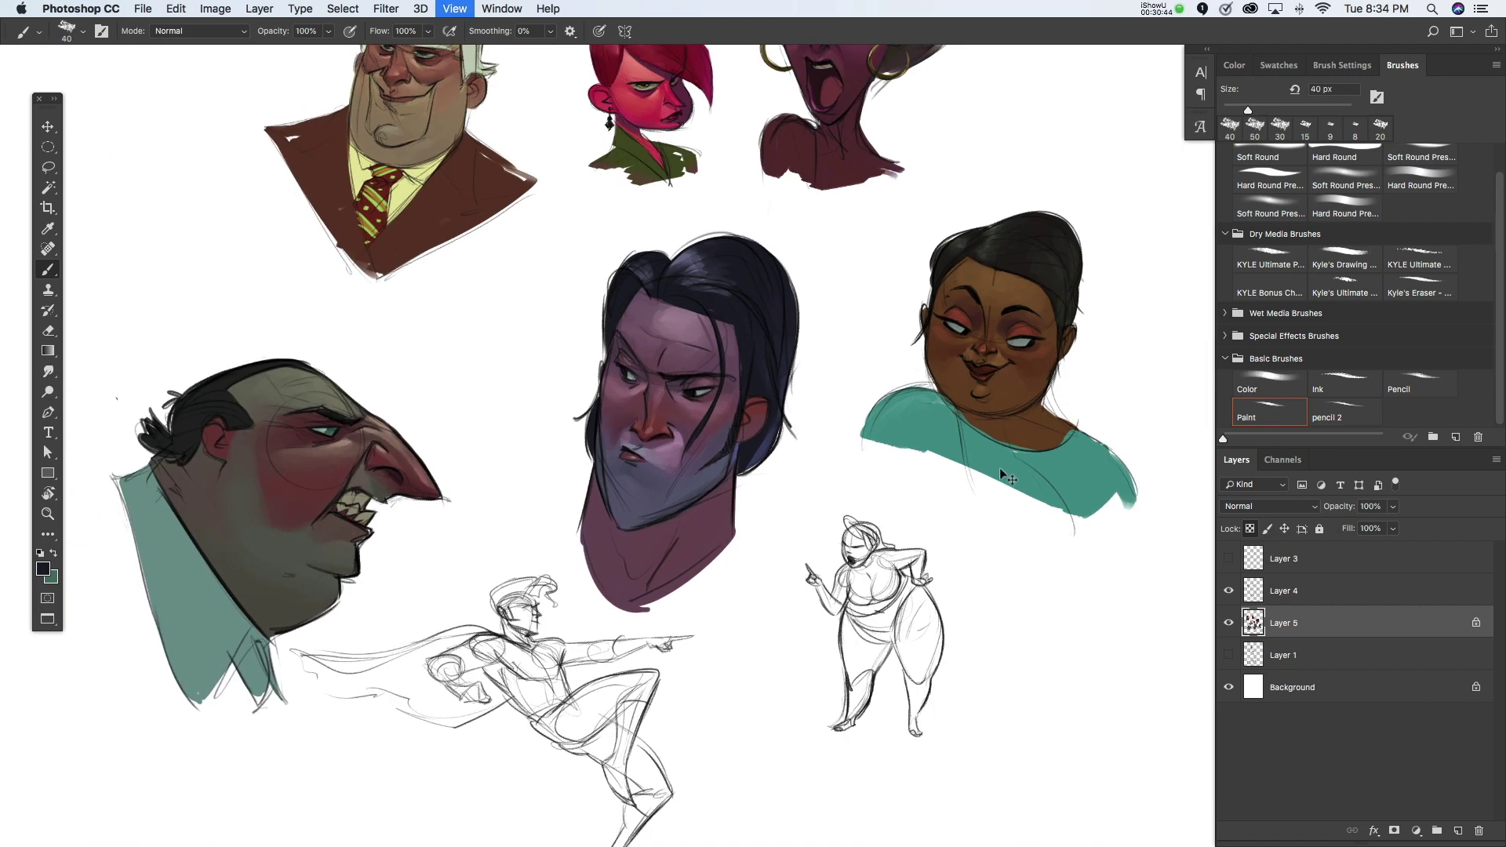
Step: Zoom in on the figure sketch, pick dark red, and lay the first stroke
key(ctrl+minus)
drag(999, 467, 993, 651)
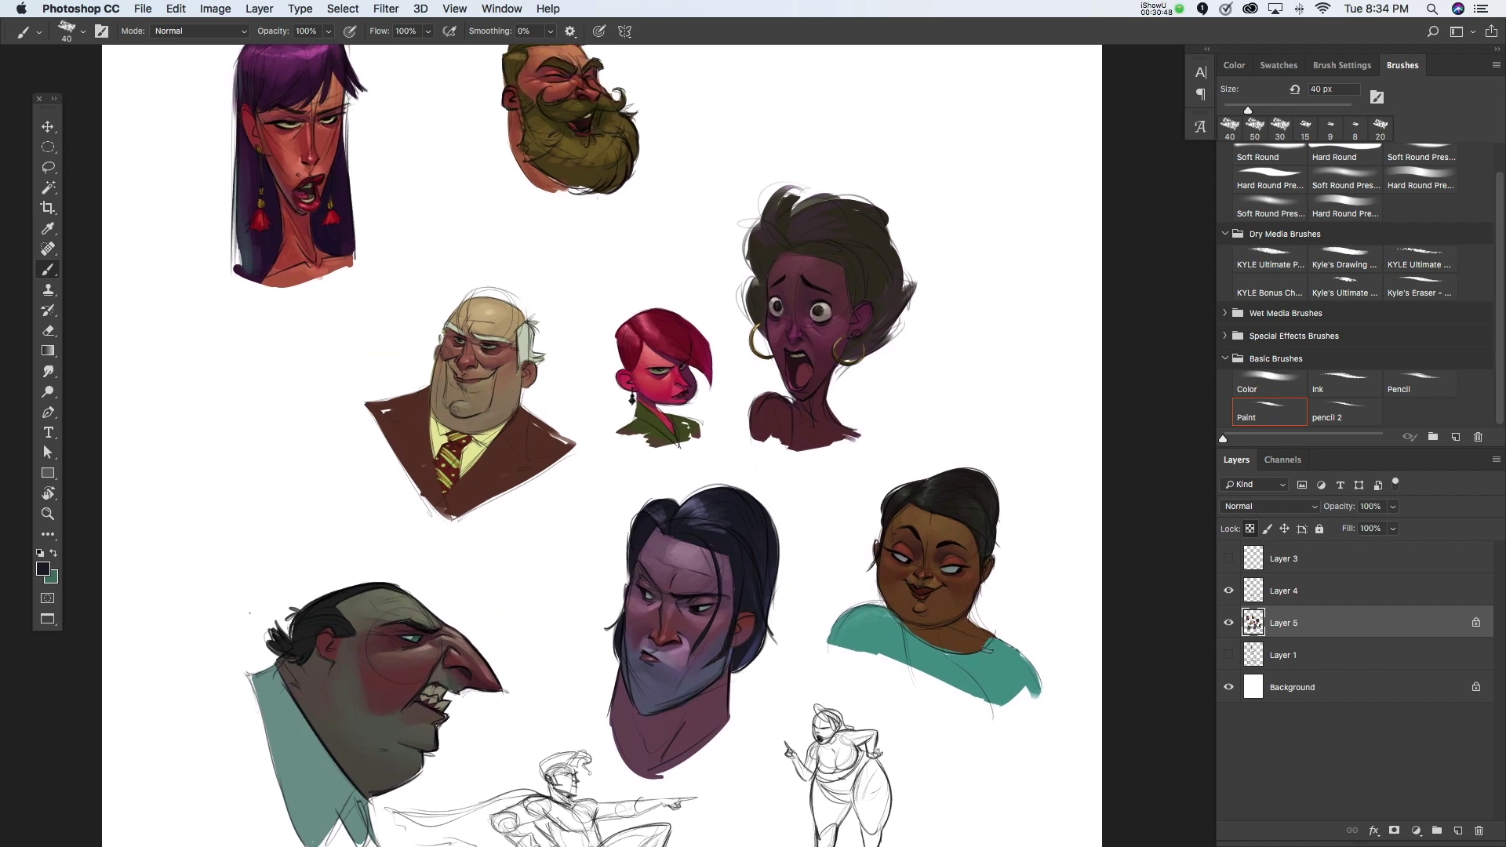
scroll(946, 498, up, 6)
scroll(946, 498, up, 4)
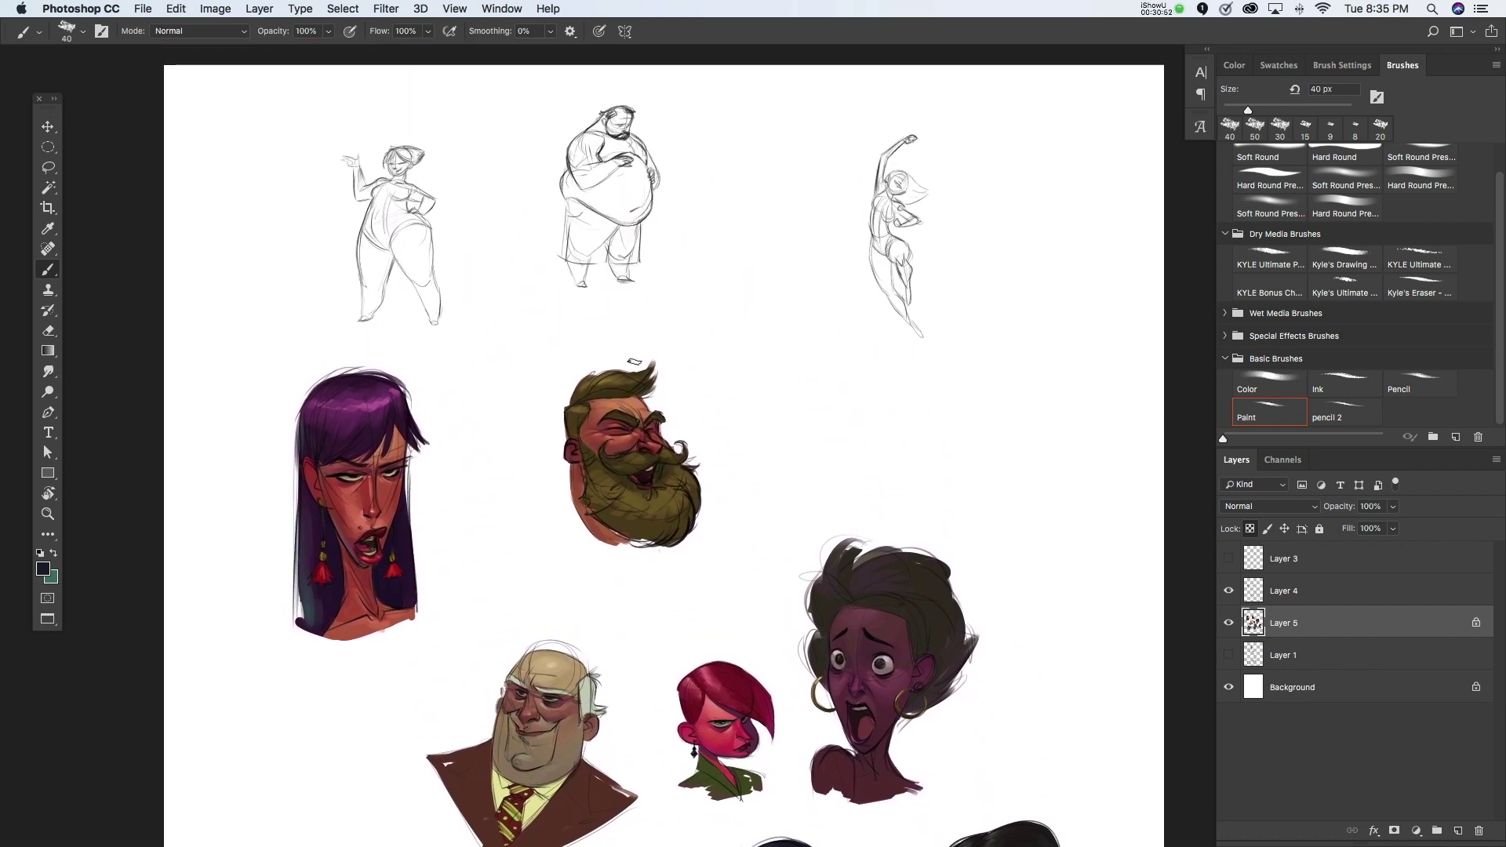
key(ctrl+plus)
key(ctrl+plus)
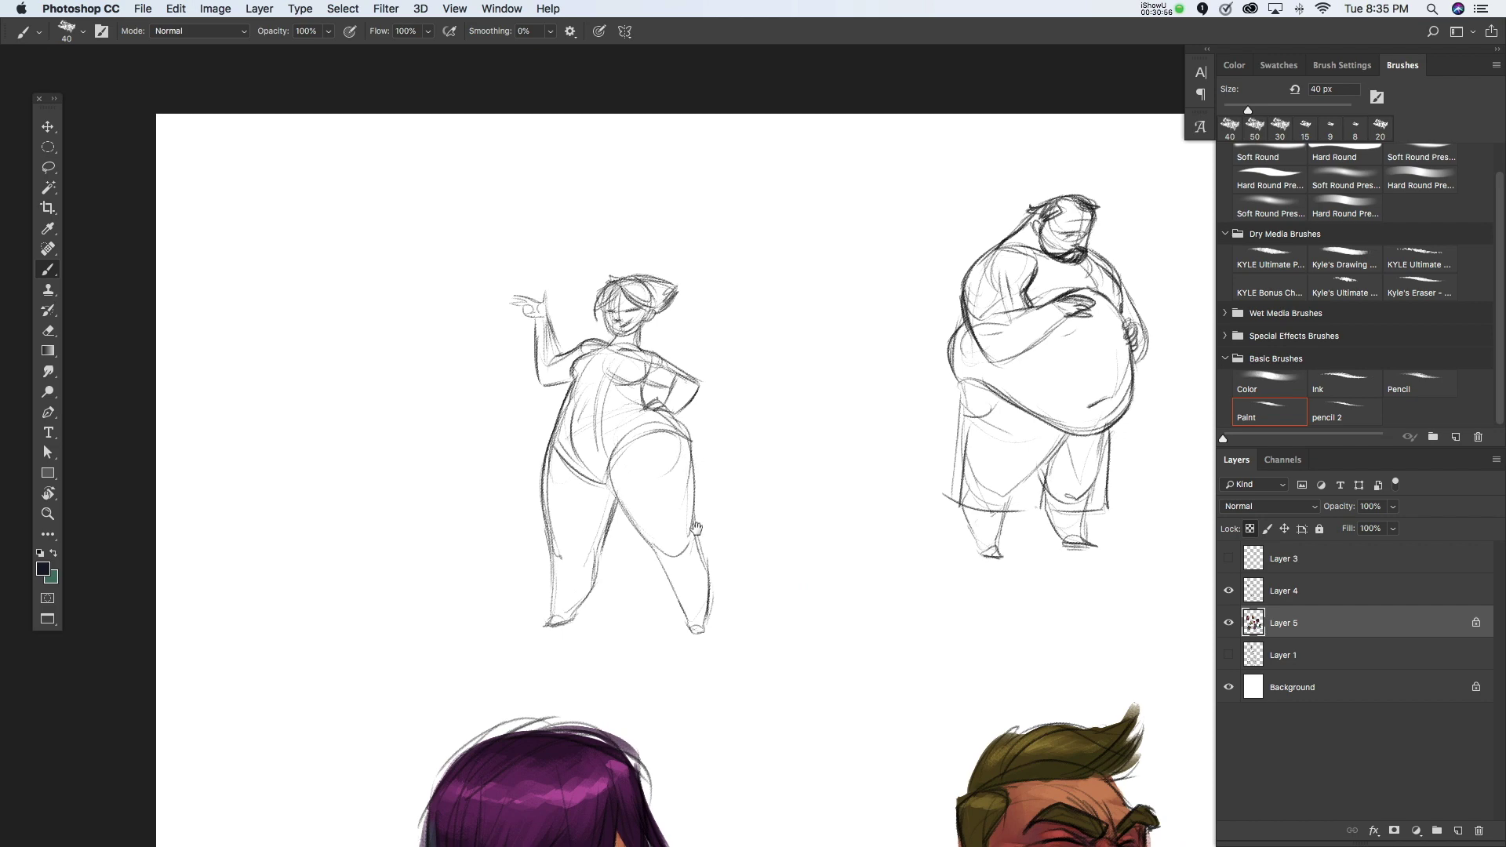
key(ctrl+plus)
alt+click(488, 667)
scroll(488, 668, up, 5)
key(ctrl+plus)
key(bracketleft)
drag(333, 297, 275, 419)
Step: Fill the left leg, hip, torso, shoulder, raised arm and hand with dark maroon
drag(322, 337, 263, 698)
drag(377, 491, 314, 690)
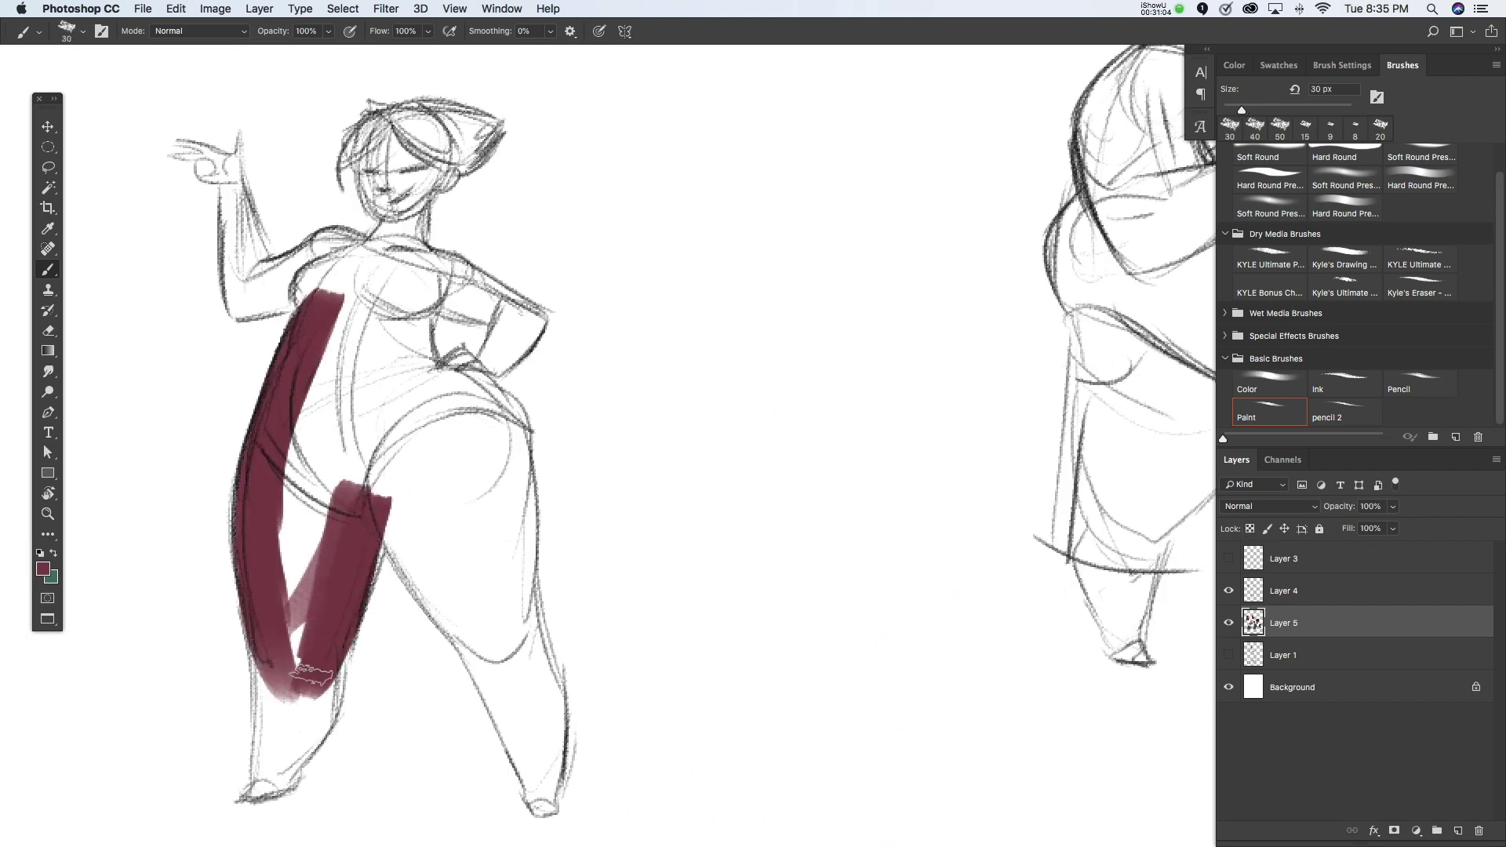
drag(338, 628, 267, 785)
drag(290, 541, 274, 761)
drag(364, 251, 305, 549)
key(bracketleft)
mouse_move(263, 282)
mouse_down()
mouse_move(369, 232)
mouse_move(224, 173)
mouse_move(245, 306)
mouse_up()
drag(330, 283, 220, 318)
key(bracketleft)
mouse_move(185, 139)
mouse_down()
mouse_move(231, 165)
mouse_move(227, 151)
mouse_move(238, 176)
mouse_up()
Step: Fill the face, head, hair, neck, chest, right arm and hip-resting hand with maroon
drag(384, 145, 377, 255)
drag(419, 173, 424, 259)
key(bracketright)
mouse_move(376, 114)
mouse_down()
mouse_move(392, 212)
mouse_move(487, 133)
mouse_move(495, 149)
mouse_move(388, 161)
mouse_up()
drag(377, 216, 313, 275)
mouse_move(416, 255)
mouse_down()
mouse_move(549, 317)
mouse_move(486, 376)
mouse_up()
drag(502, 310, 427, 283)
mouse_move(408, 349)
mouse_down()
mouse_move(428, 292)
mouse_move(407, 393)
mouse_move(467, 365)
mouse_move(517, 470)
mouse_move(526, 647)
mouse_up()
Step: Fill the waist, right hip and right leg, and paint both feet maroon
drag(376, 459, 471, 631)
drag(408, 560, 533, 706)
drag(549, 620, 549, 784)
drag(470, 651, 526, 777)
scroll(507, 640, down, 2)
key([)
drag(508, 639, 522, 731)
drag(216, 706, 263, 716)
Step: Fill the remaining white gaps in the torso, crotch and thighs
scroll(396, 615, up, 2)
key(bracketright)
key(bracketright)
key(bracketright)
drag(392, 266, 360, 435)
drag(408, 368, 478, 620)
drag(447, 408, 330, 565)
drag(337, 440, 306, 564)
key(bracketright)
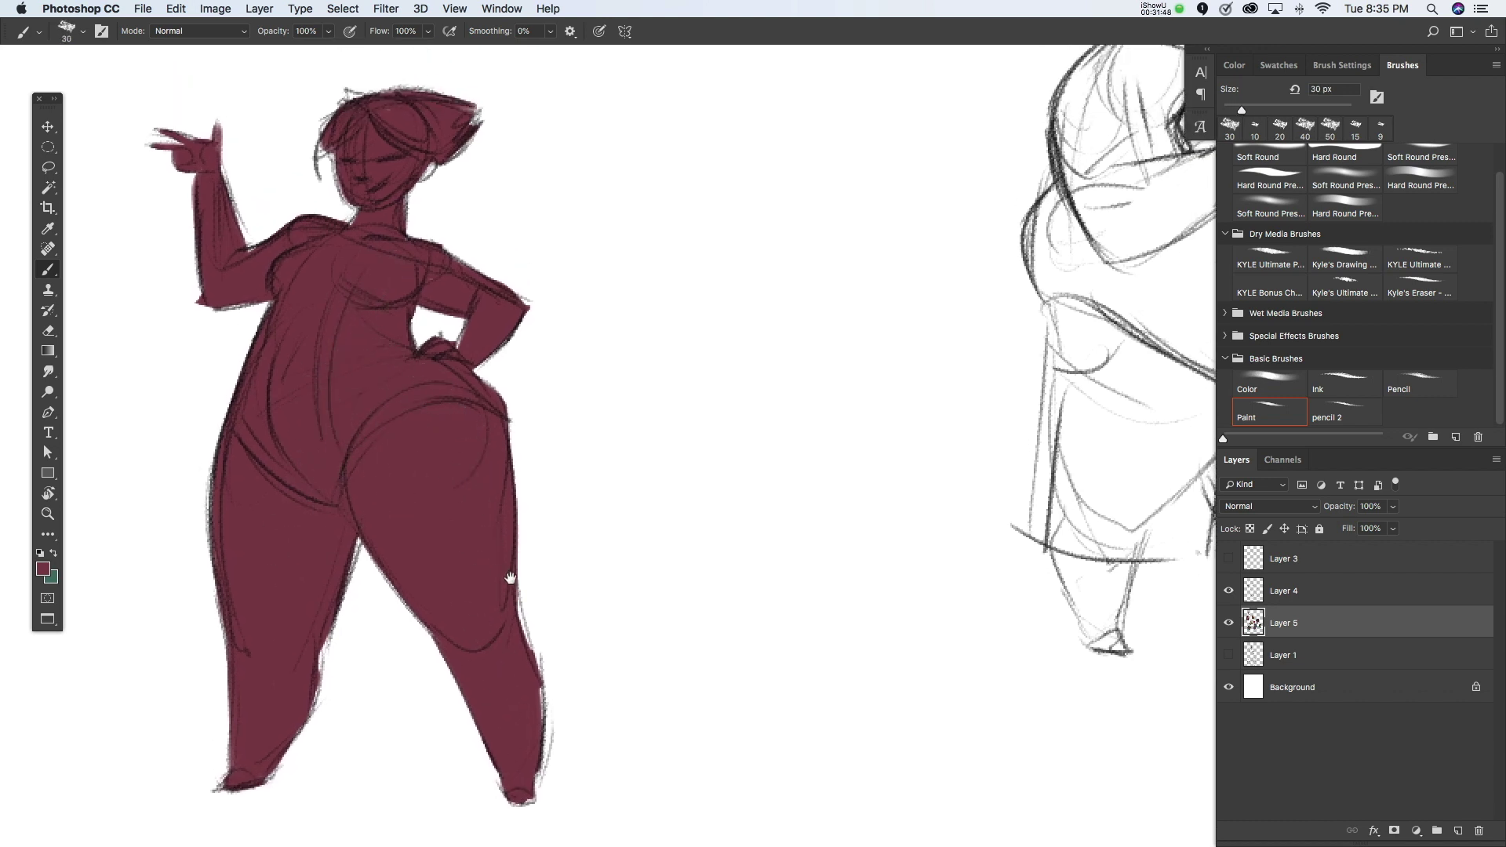
scroll(502, 577, up, 1)
key(bracketleft)
key(bracketleft)
key(bracketleft)
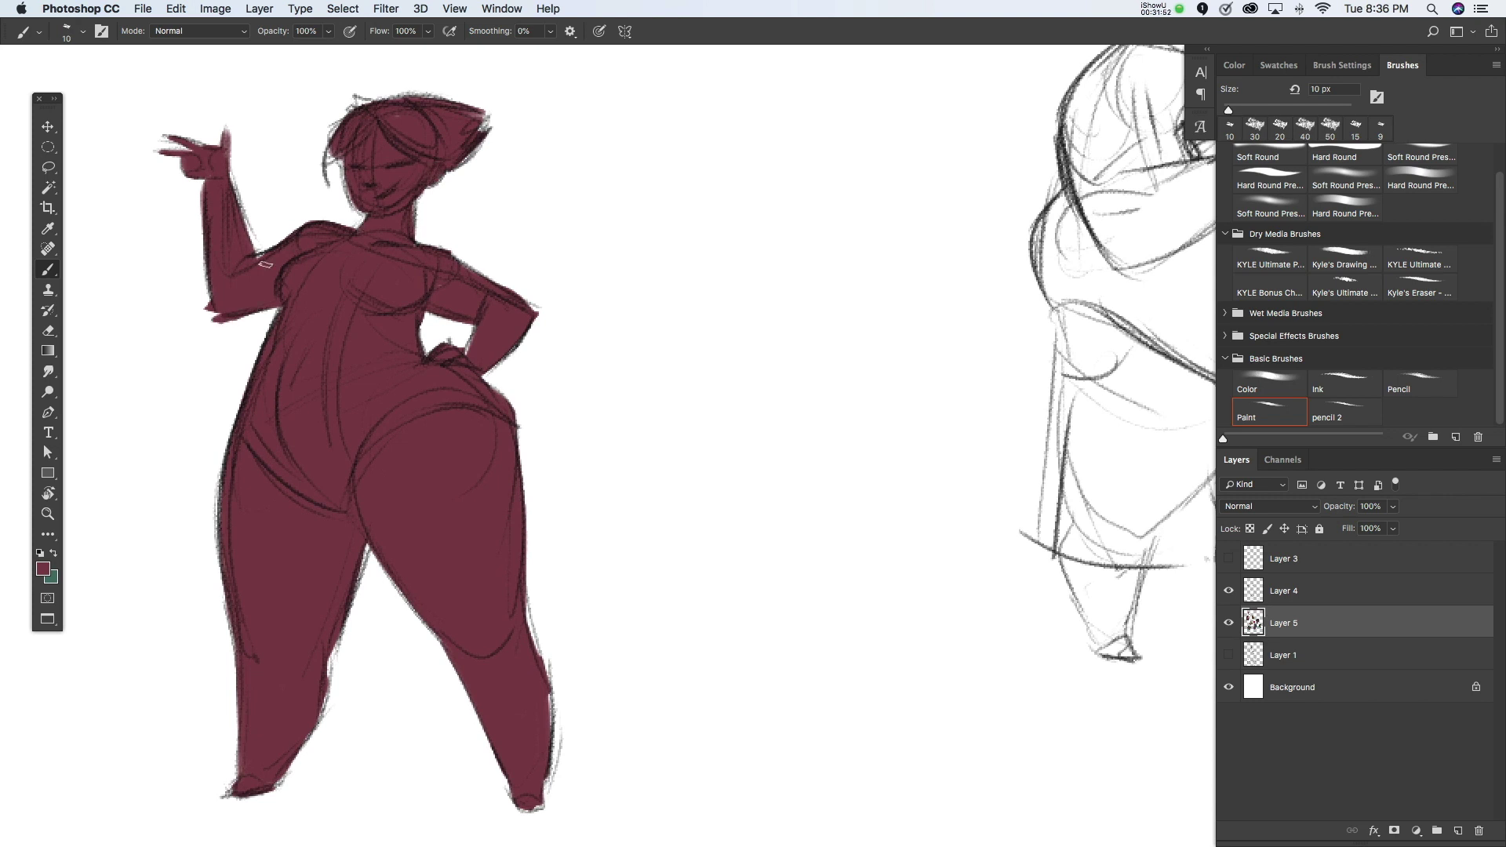
Step: Pick a light pink highlight colour in the Color Picker and return to the brush
key(comma)
click(43, 567)
click(829, 355)
drag(992, 326, 993, 506)
click(1090, 308)
key(b)
Step: Paint light pink highlights across the chest, shoulders, bust, lower chest and midriff
mouse_move(445, 251)
mouse_down()
mouse_move(345, 262)
mouse_move(323, 234)
mouse_up()
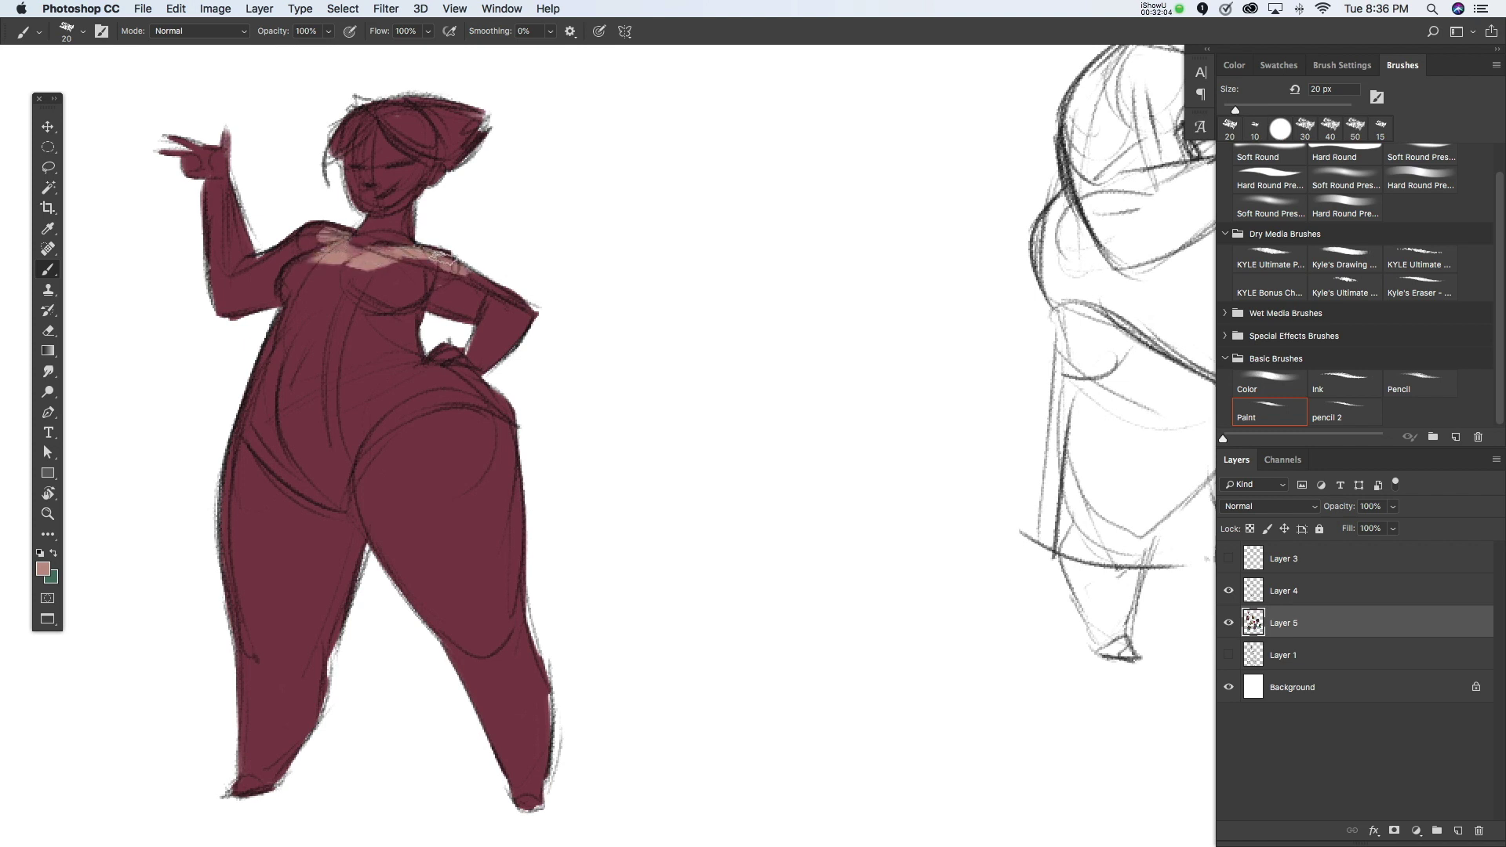
drag(432, 255, 526, 312)
mouse_move(369, 267)
mouse_down()
mouse_move(419, 265)
mouse_move(298, 271)
mouse_move(322, 279)
mouse_up()
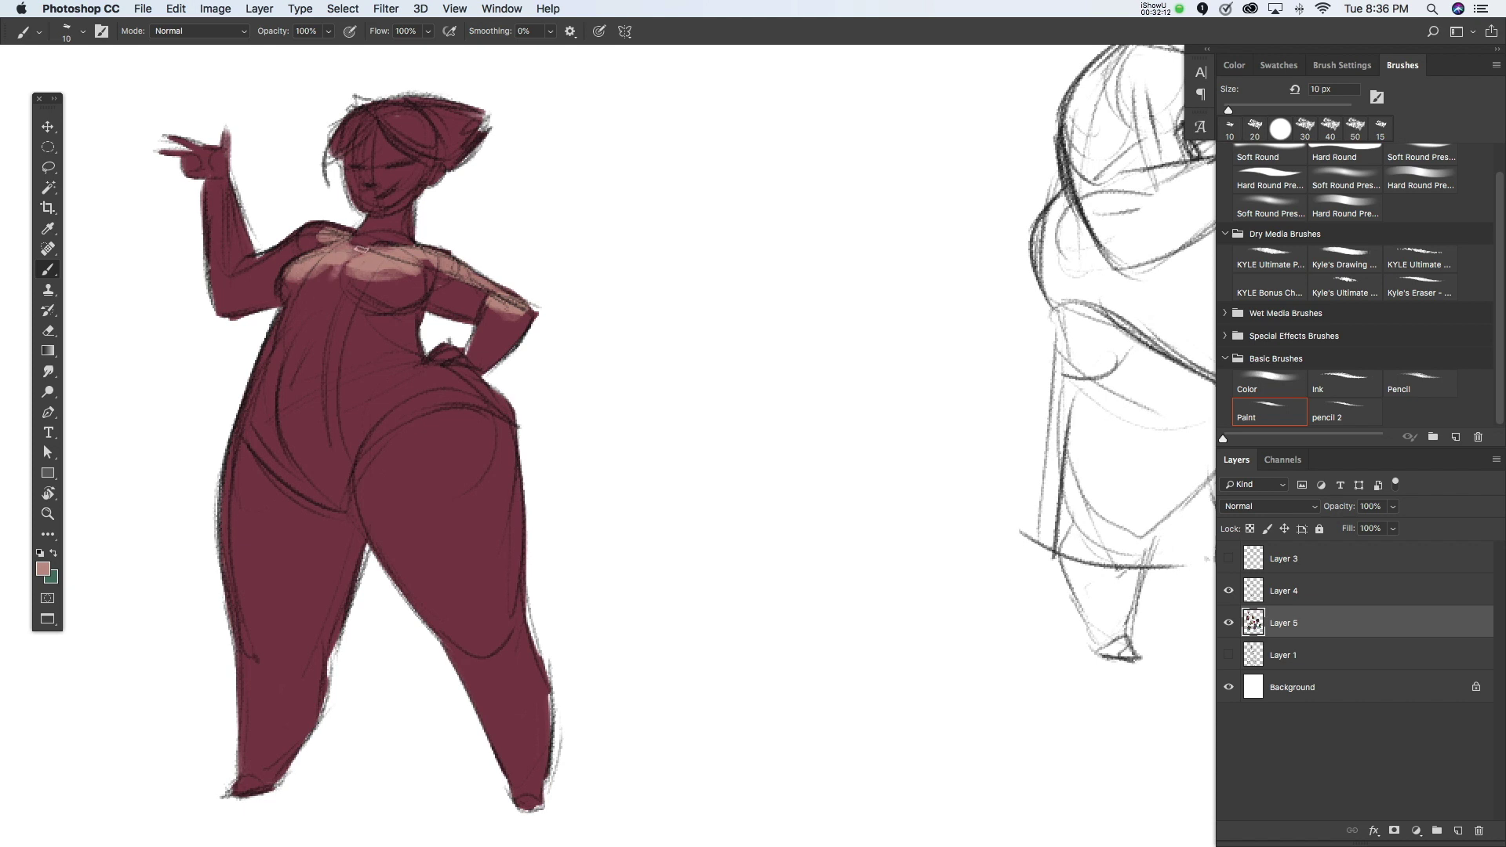
key(comma)
mouse_move(337, 282)
mouse_down()
mouse_move(275, 322)
mouse_move(376, 314)
mouse_move(333, 288)
mouse_move(392, 326)
mouse_up()
drag(290, 326, 400, 334)
drag(274, 353, 370, 347)
Step: Sample chest tones and blend the highlight around the midriff and chest
alt+click(368, 345)
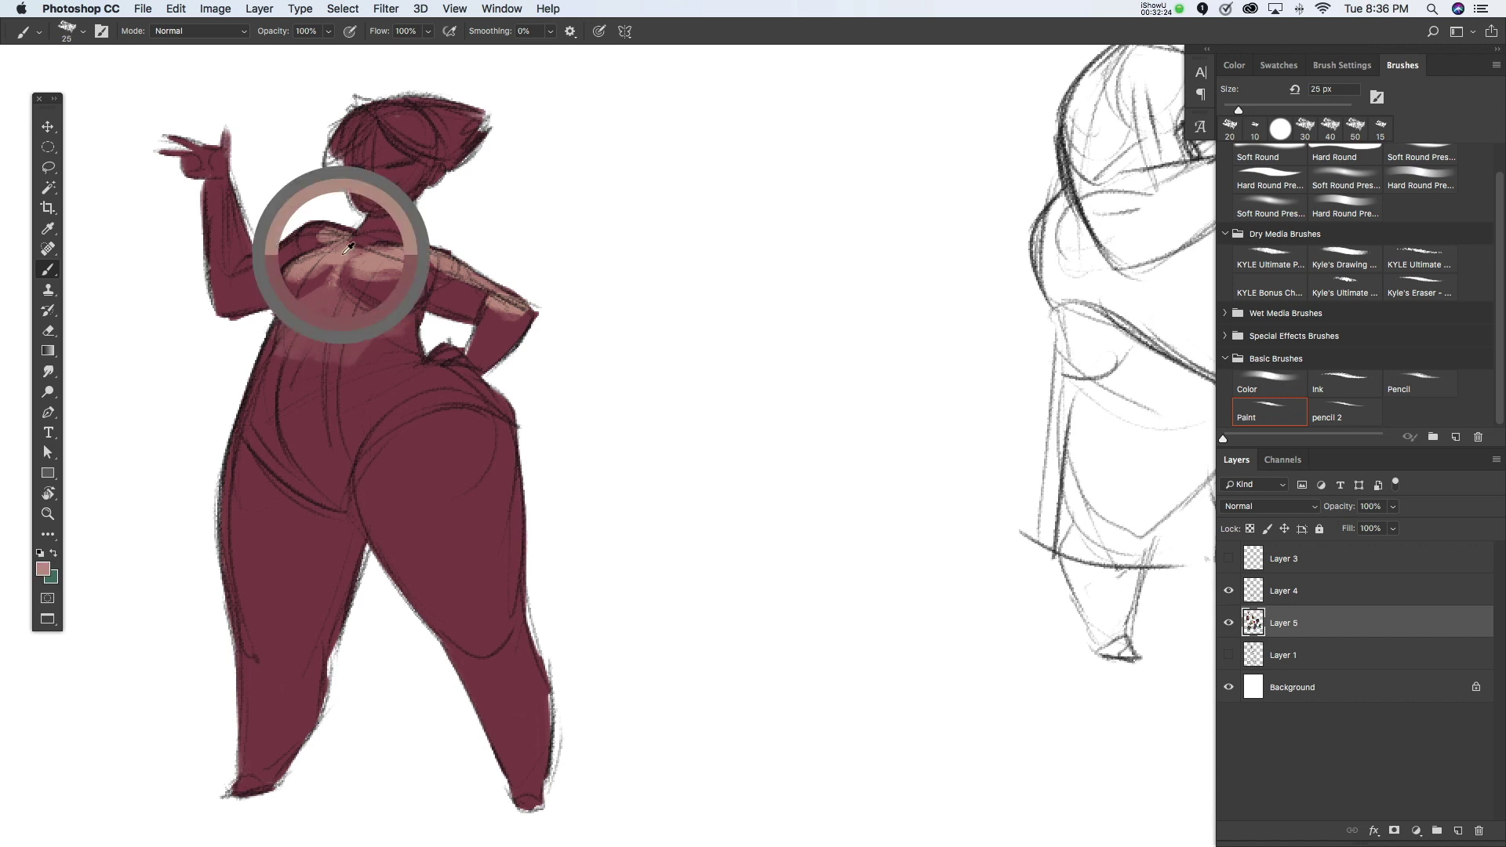
key(bracketright)
alt+click(290, 355)
drag(298, 358, 355, 343)
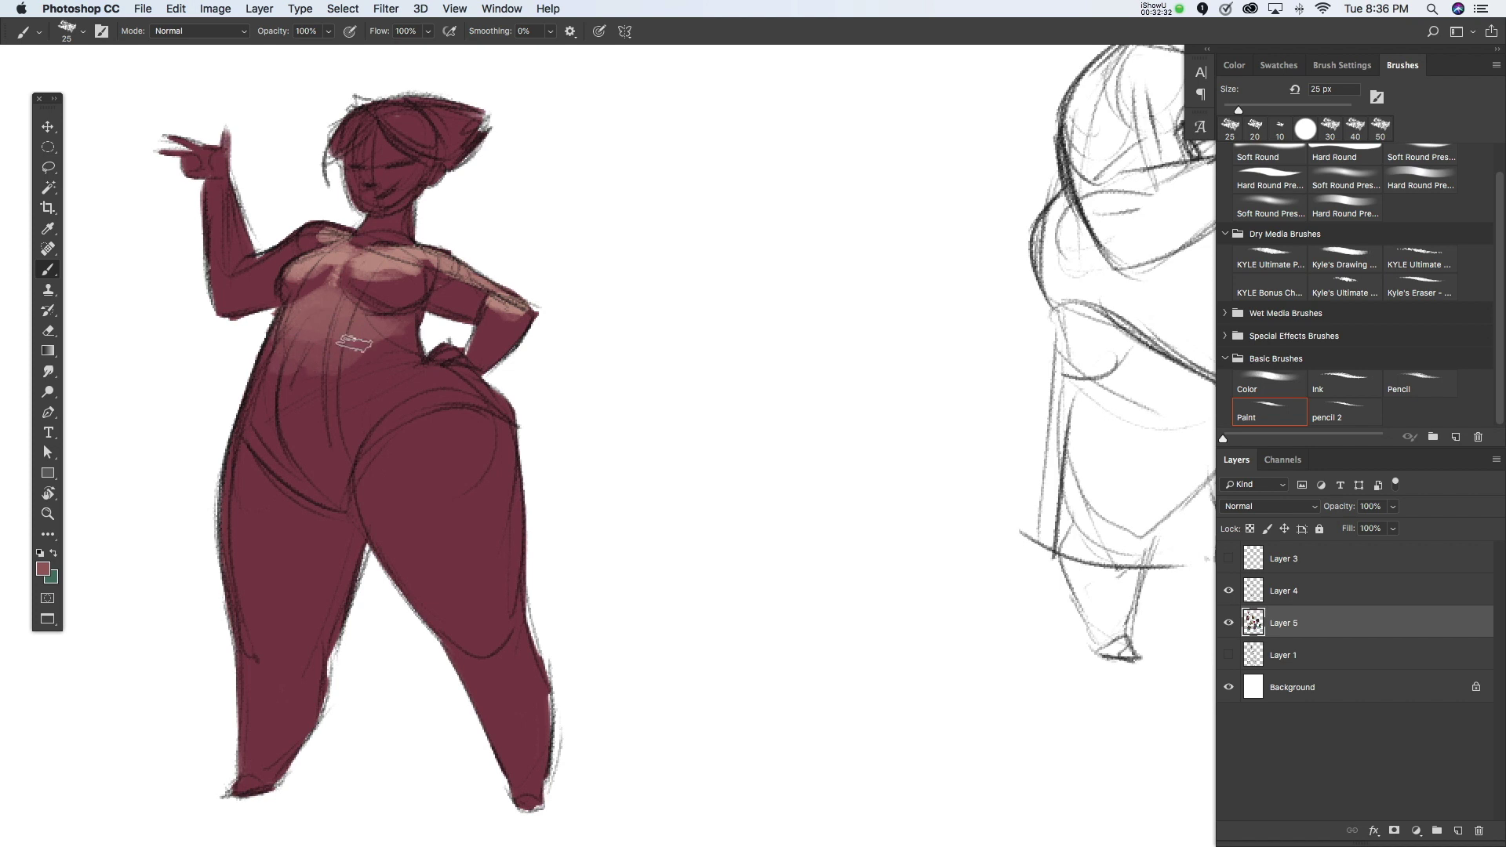
key(bracketleft)
key(bracketleft)
key(bracketleft)
drag(374, 309, 415, 320)
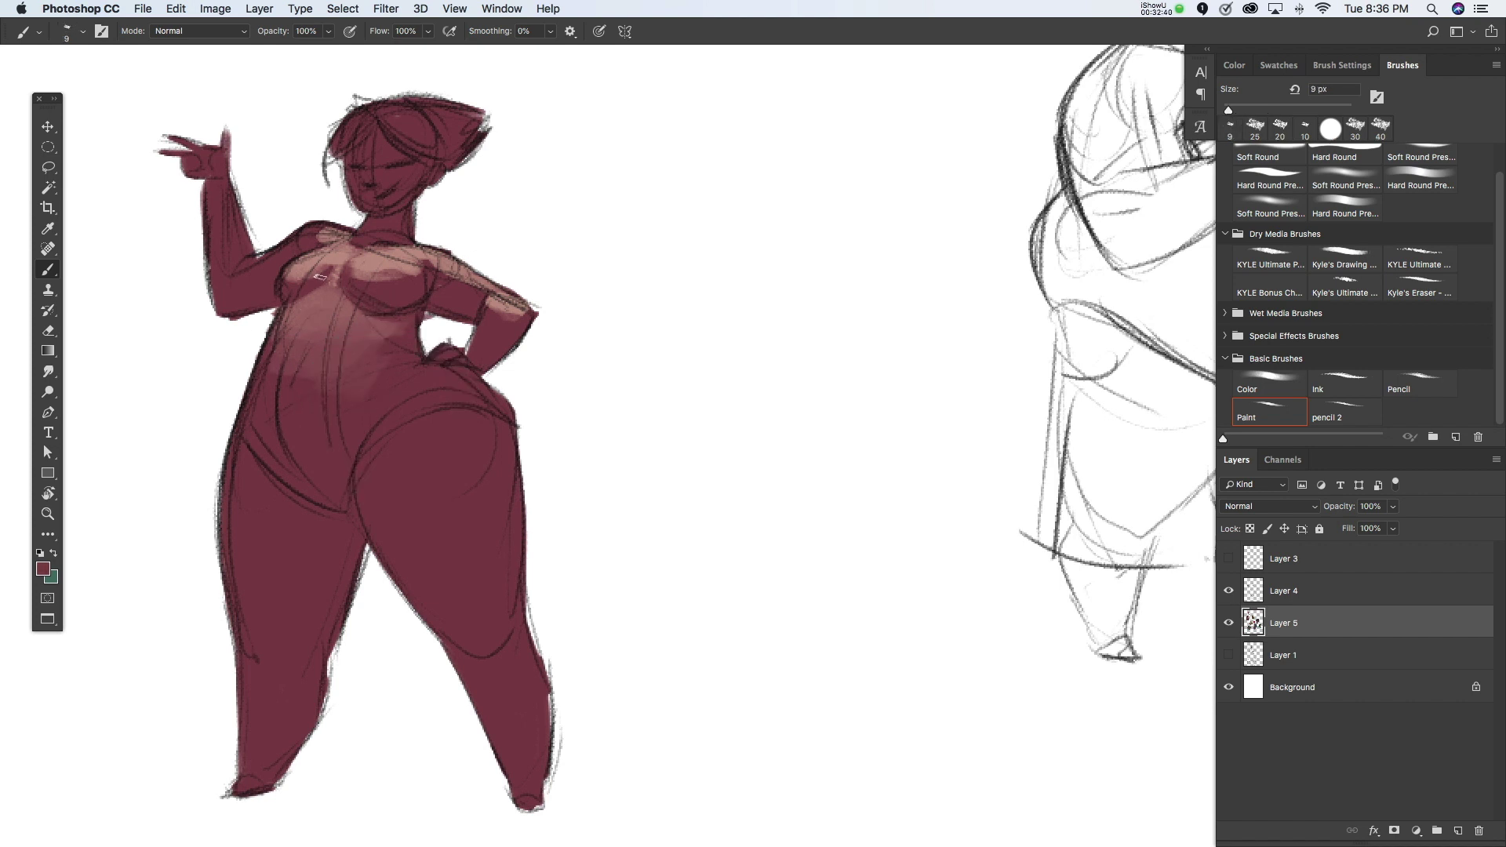
Step: Choose a darker maroon and paint shading on the chest and under the bust
click(43, 568)
click(866, 436)
click(1132, 305)
drag(374, 304, 412, 284)
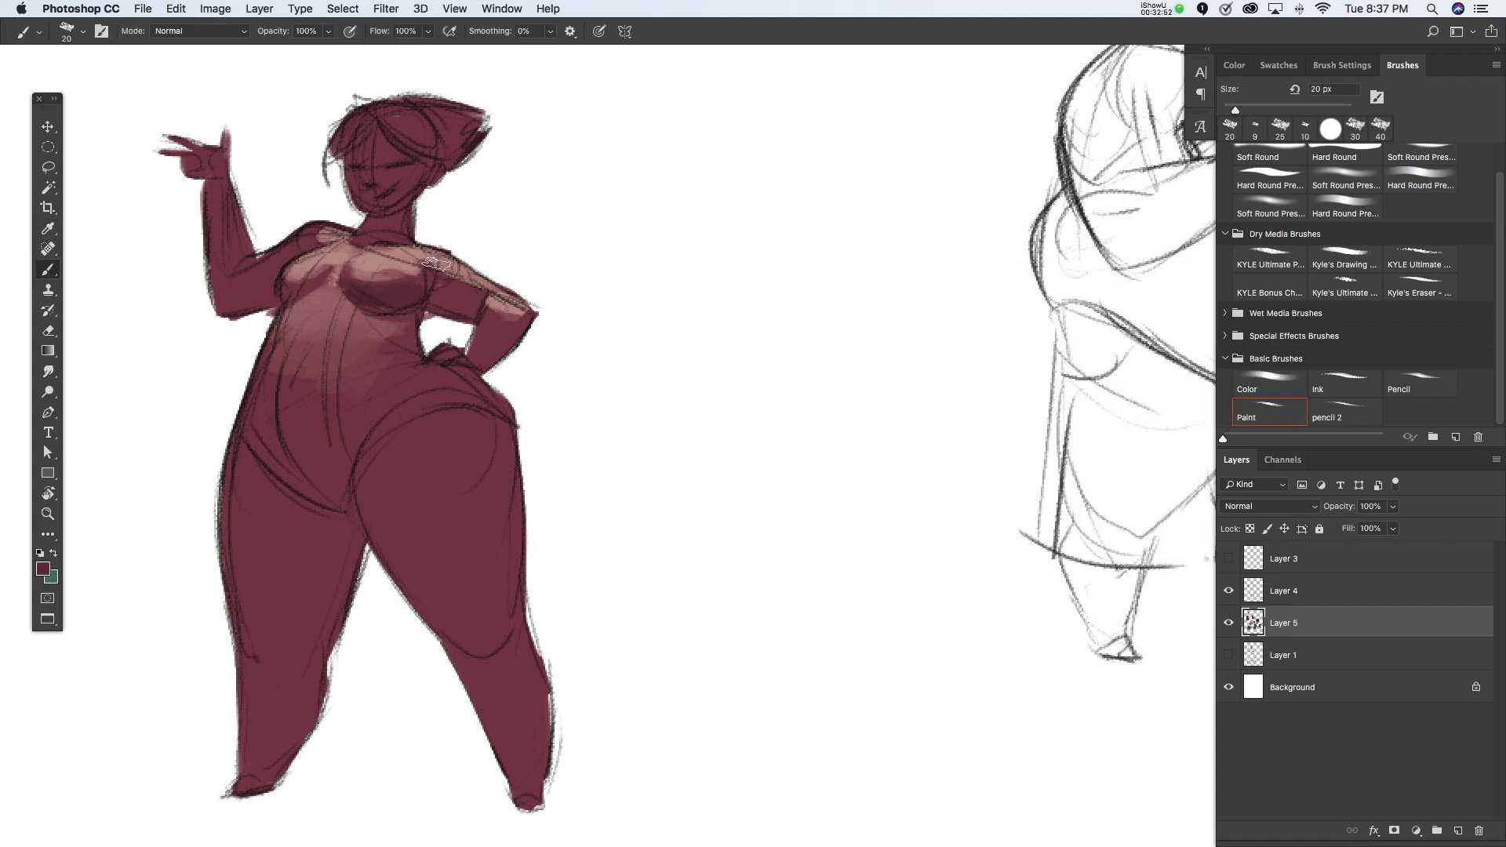
mouse_move(408, 294)
mouse_down()
mouse_move(427, 318)
mouse_move(363, 313)
mouse_up()
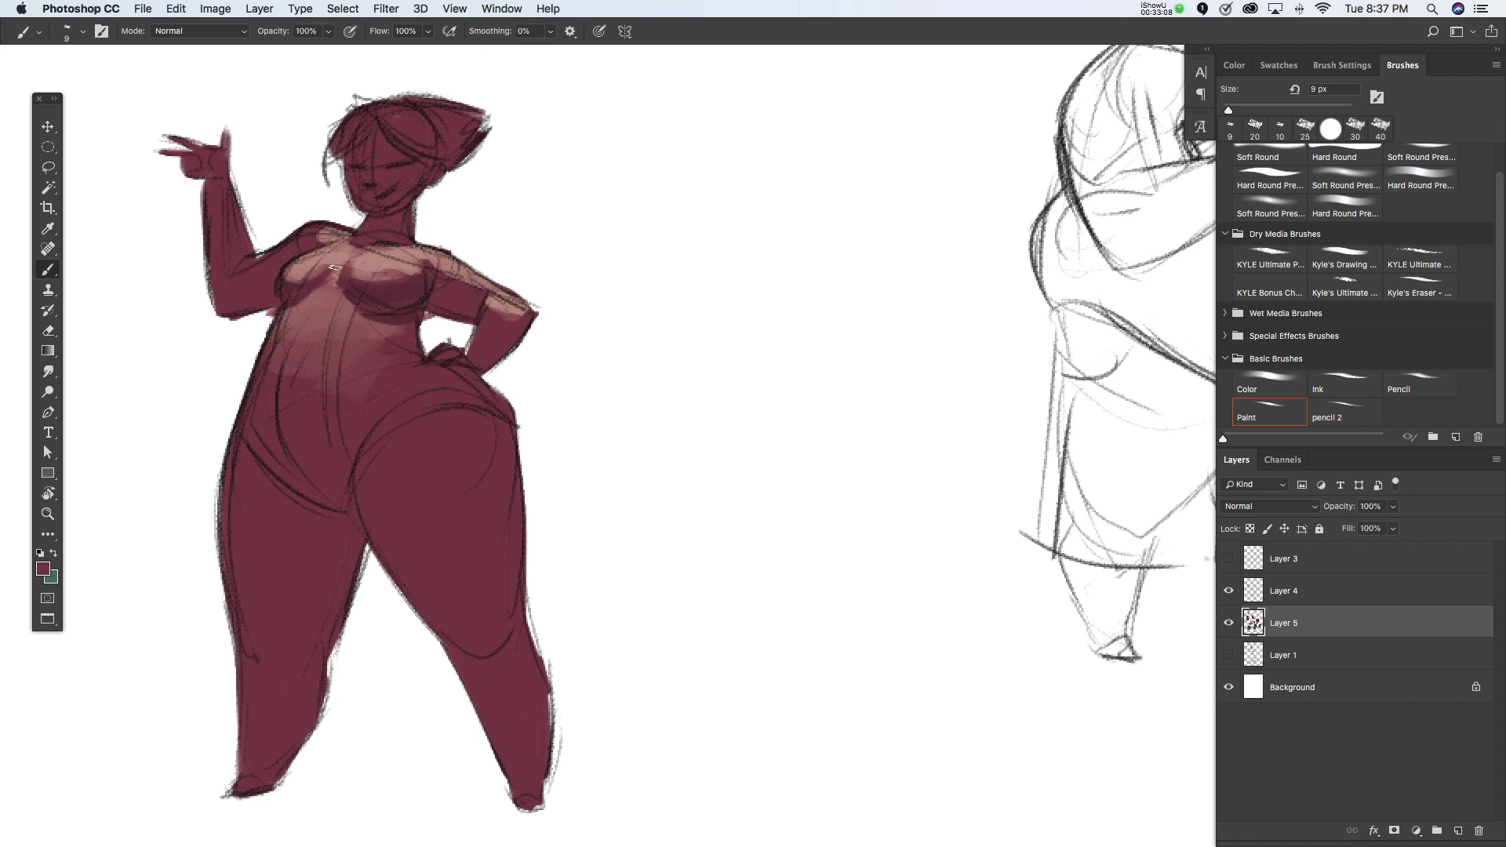
Step: Lighten the hip with scrubbing strokes using a 25 px brush
scroll(690, 310, up, 2)
key(bracketright)
key(bracketright)
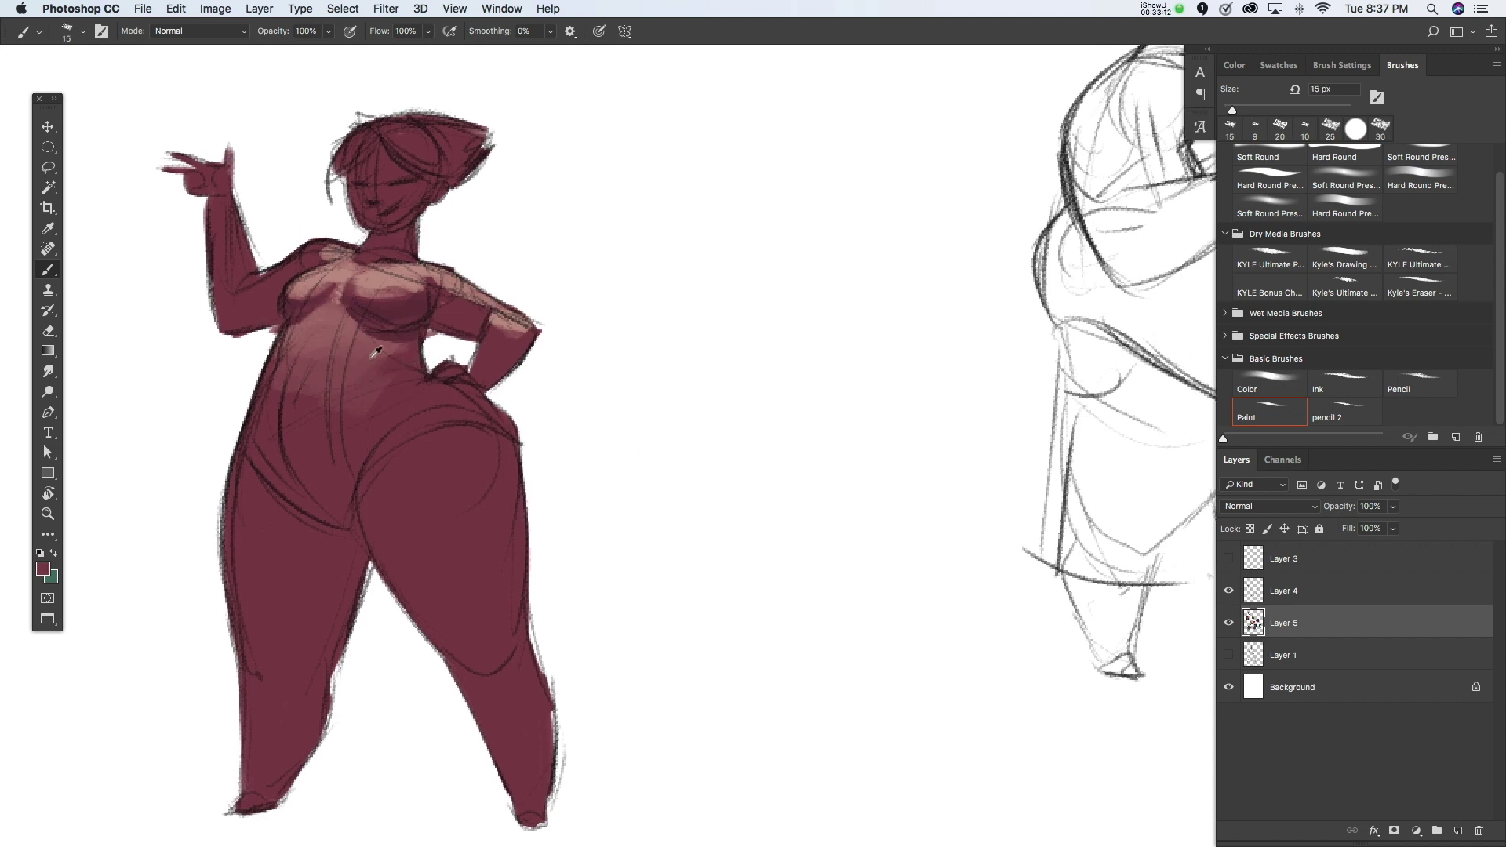
key(bracketright)
key(bracketright)
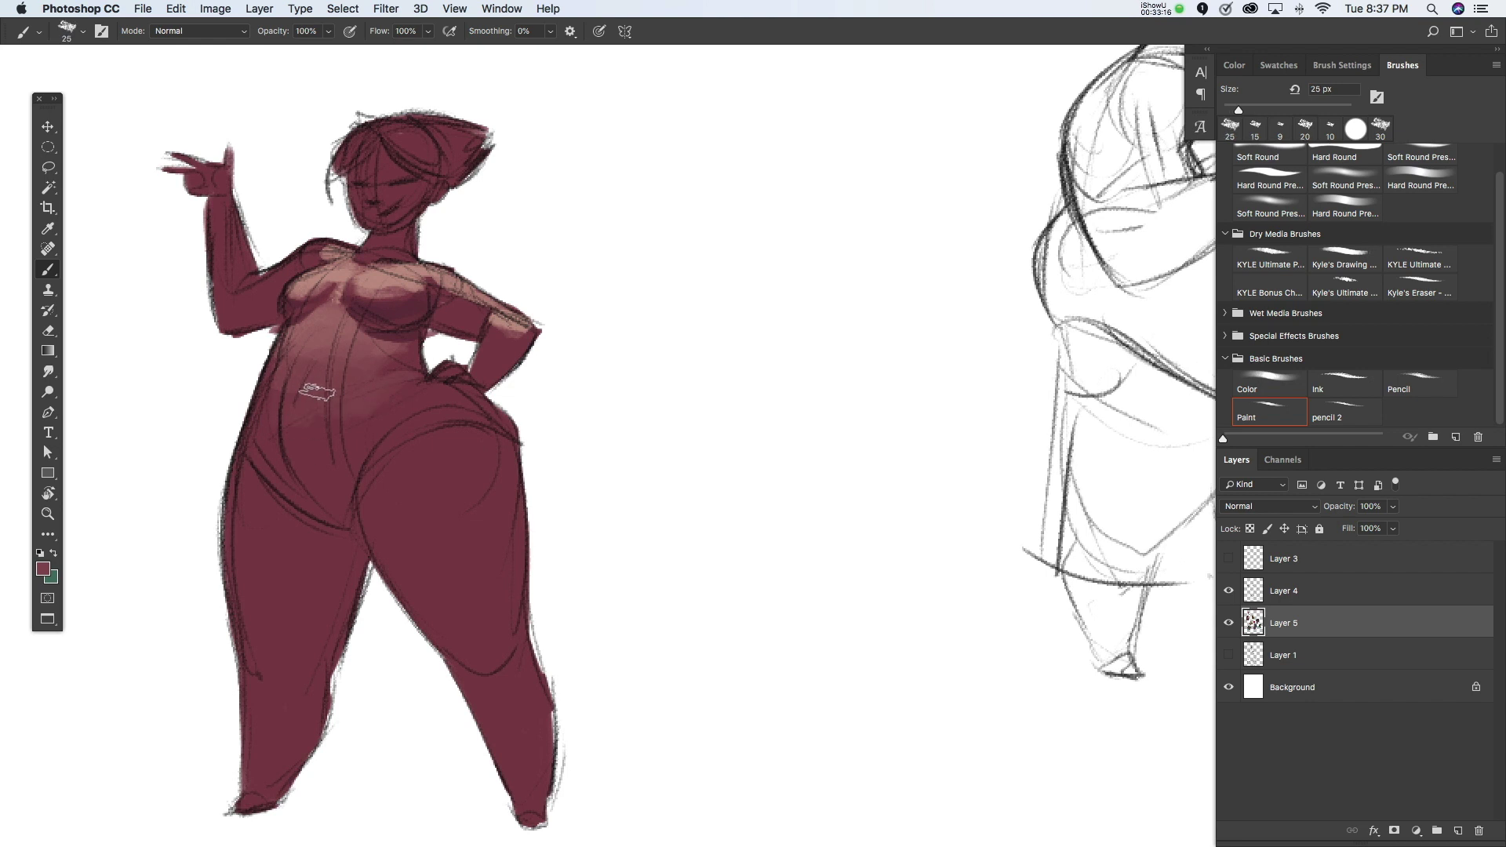
mouse_move(474, 405)
mouse_down()
mouse_move(406, 434)
mouse_move(462, 545)
mouse_up()
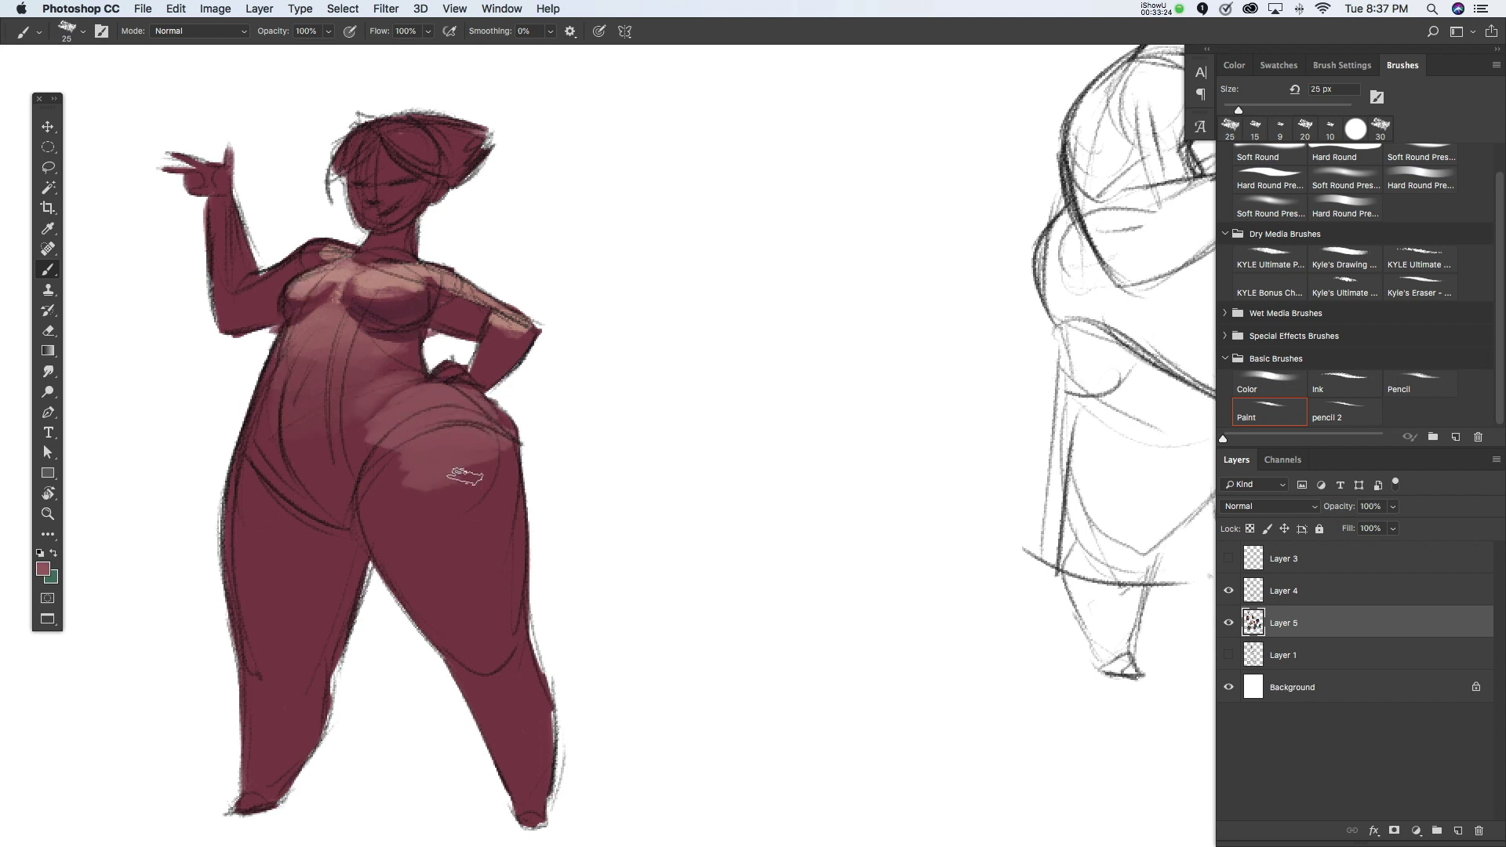
key(bracketleft)
key(bracketleft)
Step: Sample pink and maroon chest tones and paint a shadow stroke near the chest
alt+click(458, 297)
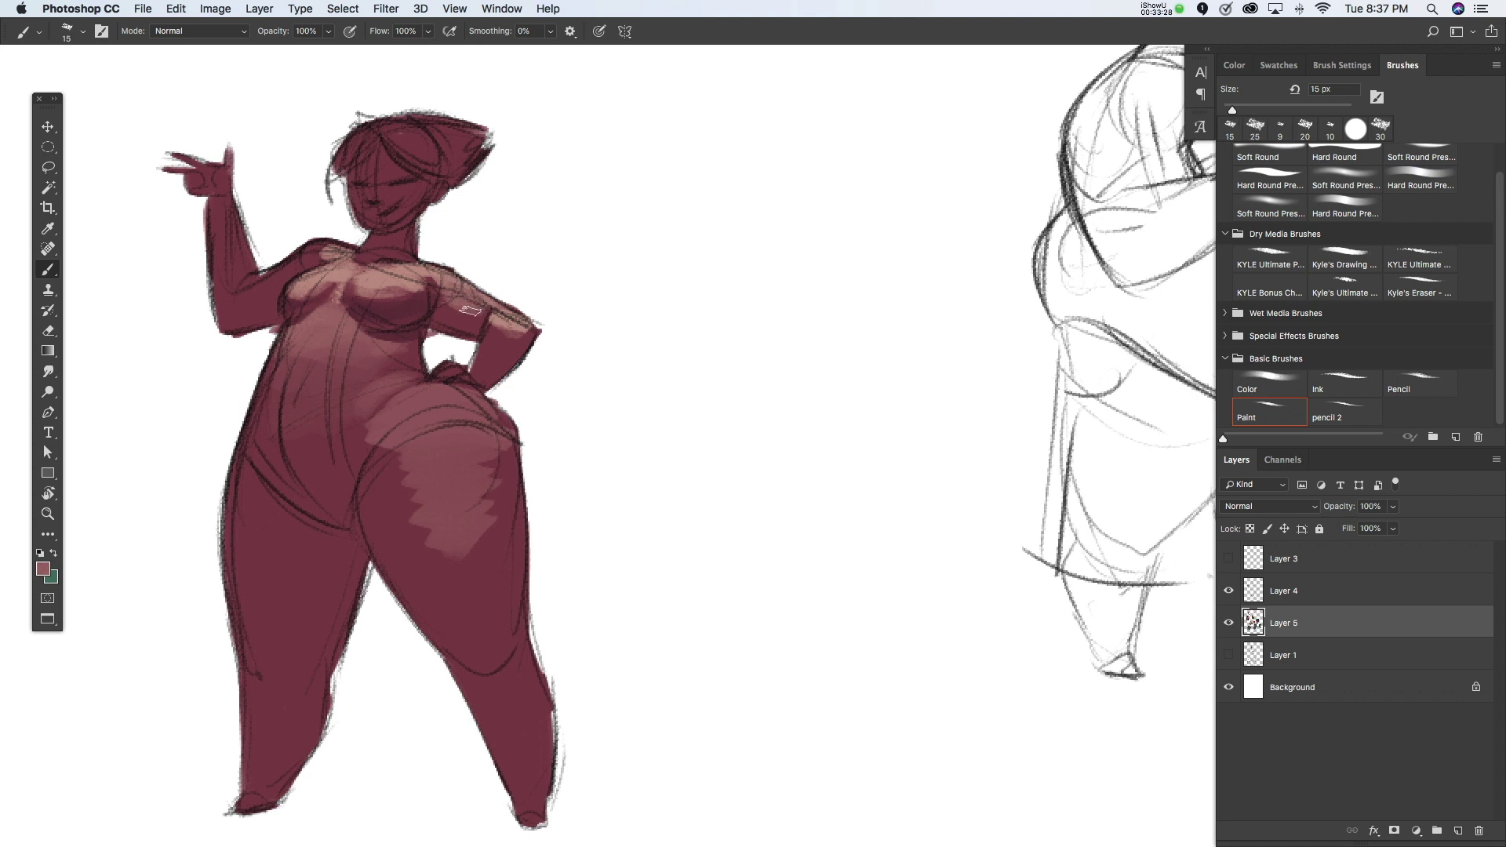
key(bracketleft)
key(bracketleft)
alt+click(444, 270)
alt+click(440, 284)
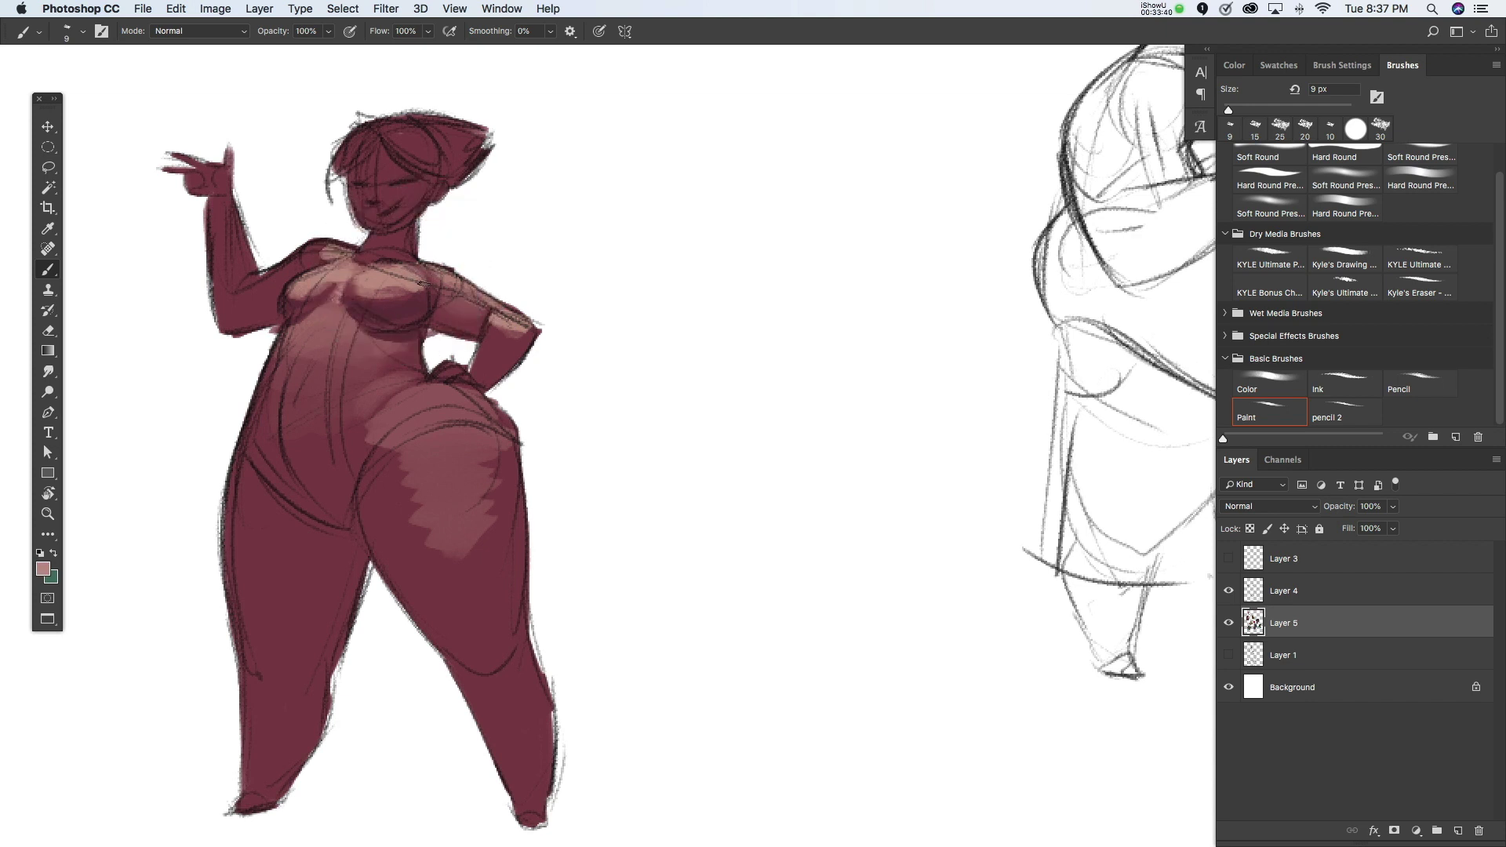
drag(408, 268, 245, 297)
Step: Sample darker maroon and darken the upper arm with a 9 px brush
alt+click(354, 239)
alt+click(267, 288)
key(bracketright)
key(bracketleft)
key(bracketleft)
drag(311, 257, 315, 258)
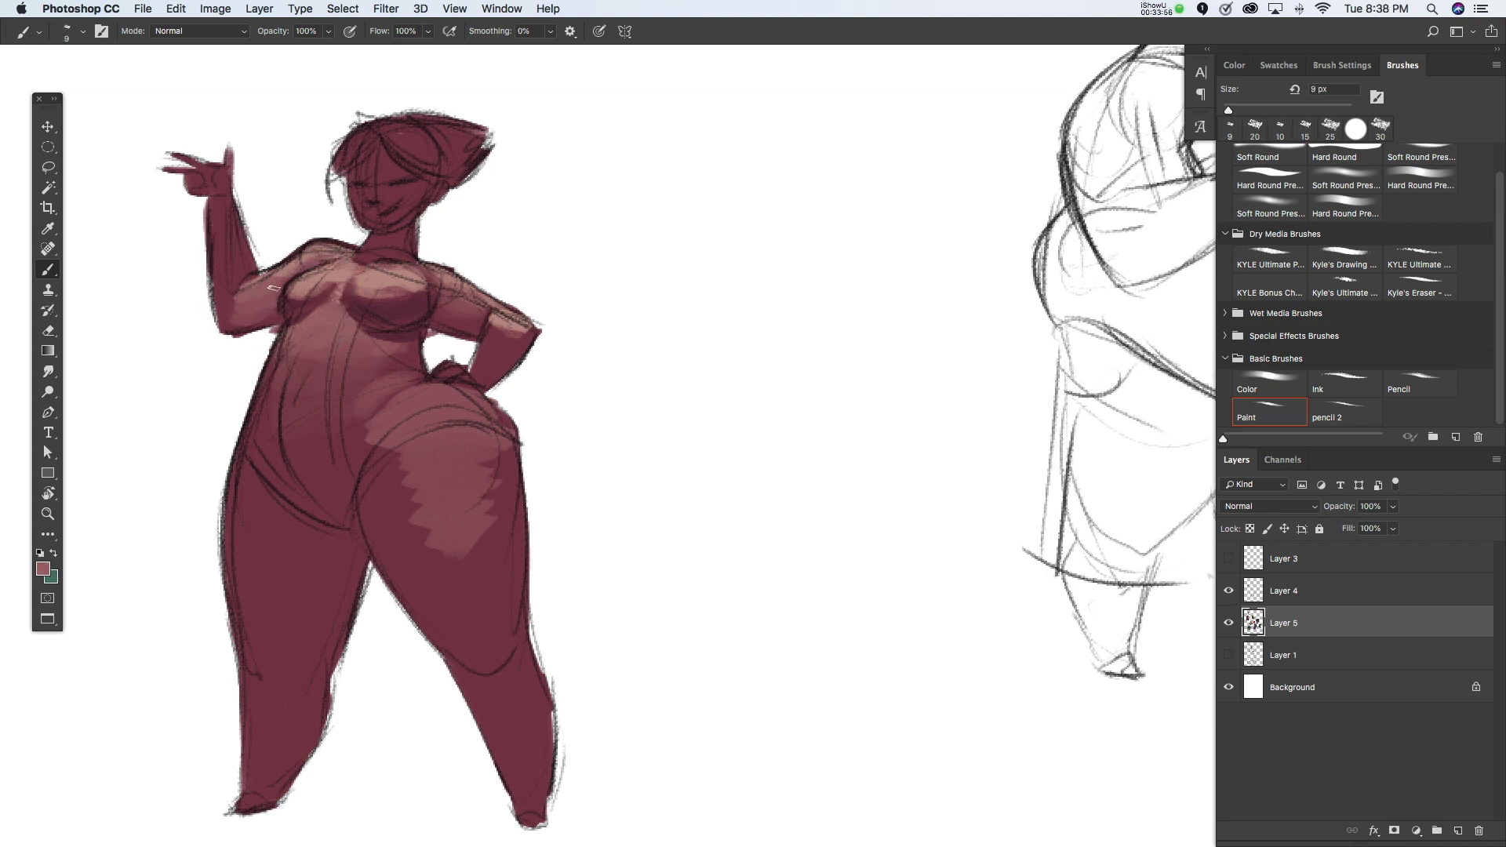
Step: Repaint and refine the darker maroon shading along the upper arm
key(bracketright)
drag(228, 289, 275, 309)
key(bracketleft)
drag(237, 222, 232, 267)
drag(227, 176, 237, 256)
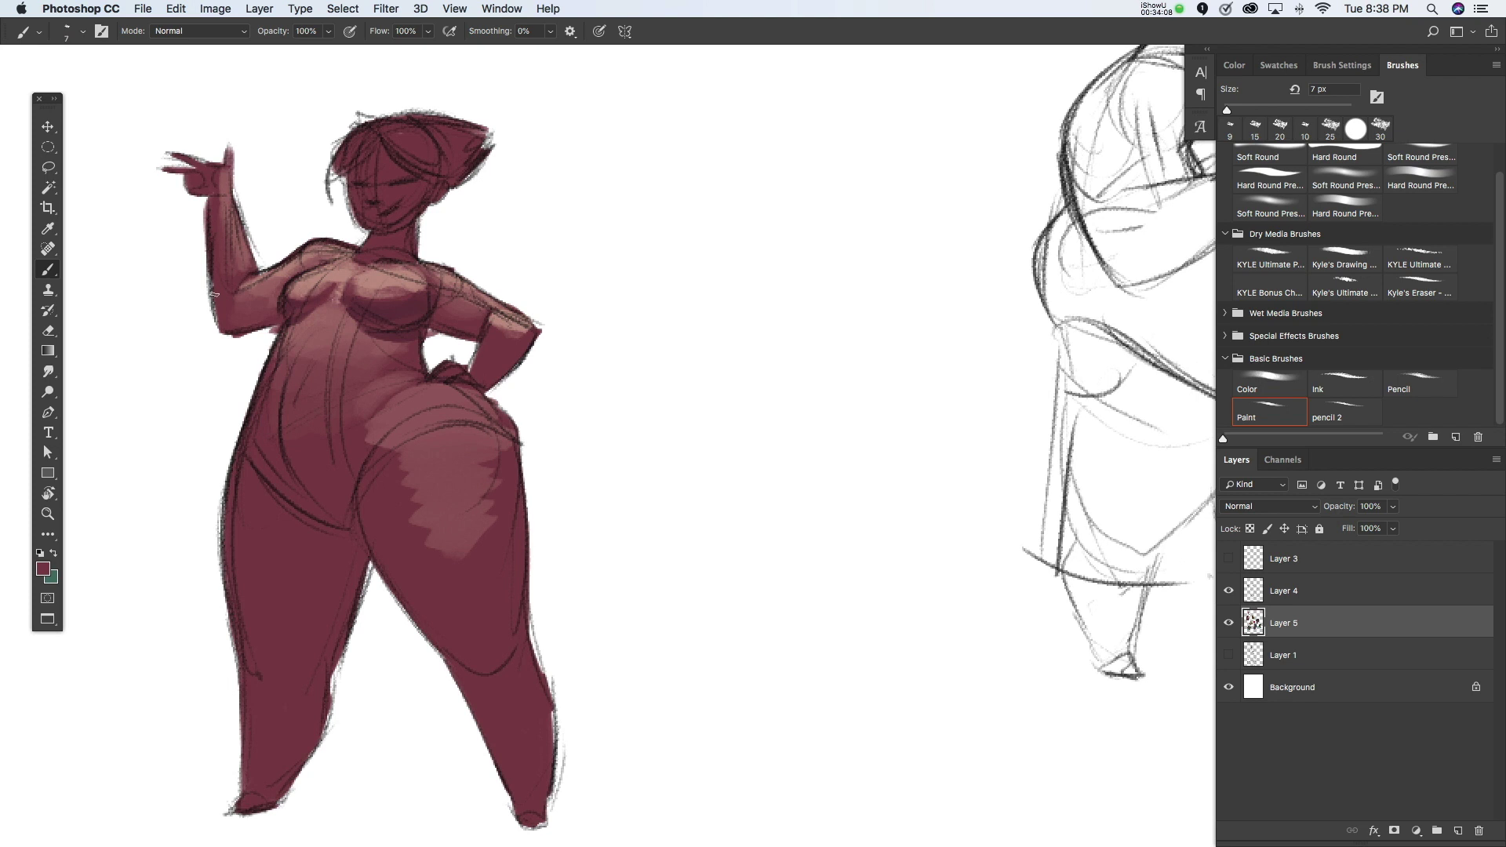
drag(251, 270, 224, 285)
Step: Paint a dark maroon shadow in the crotch and pick a deeper maroon
key(bracketright)
key(bracketright)
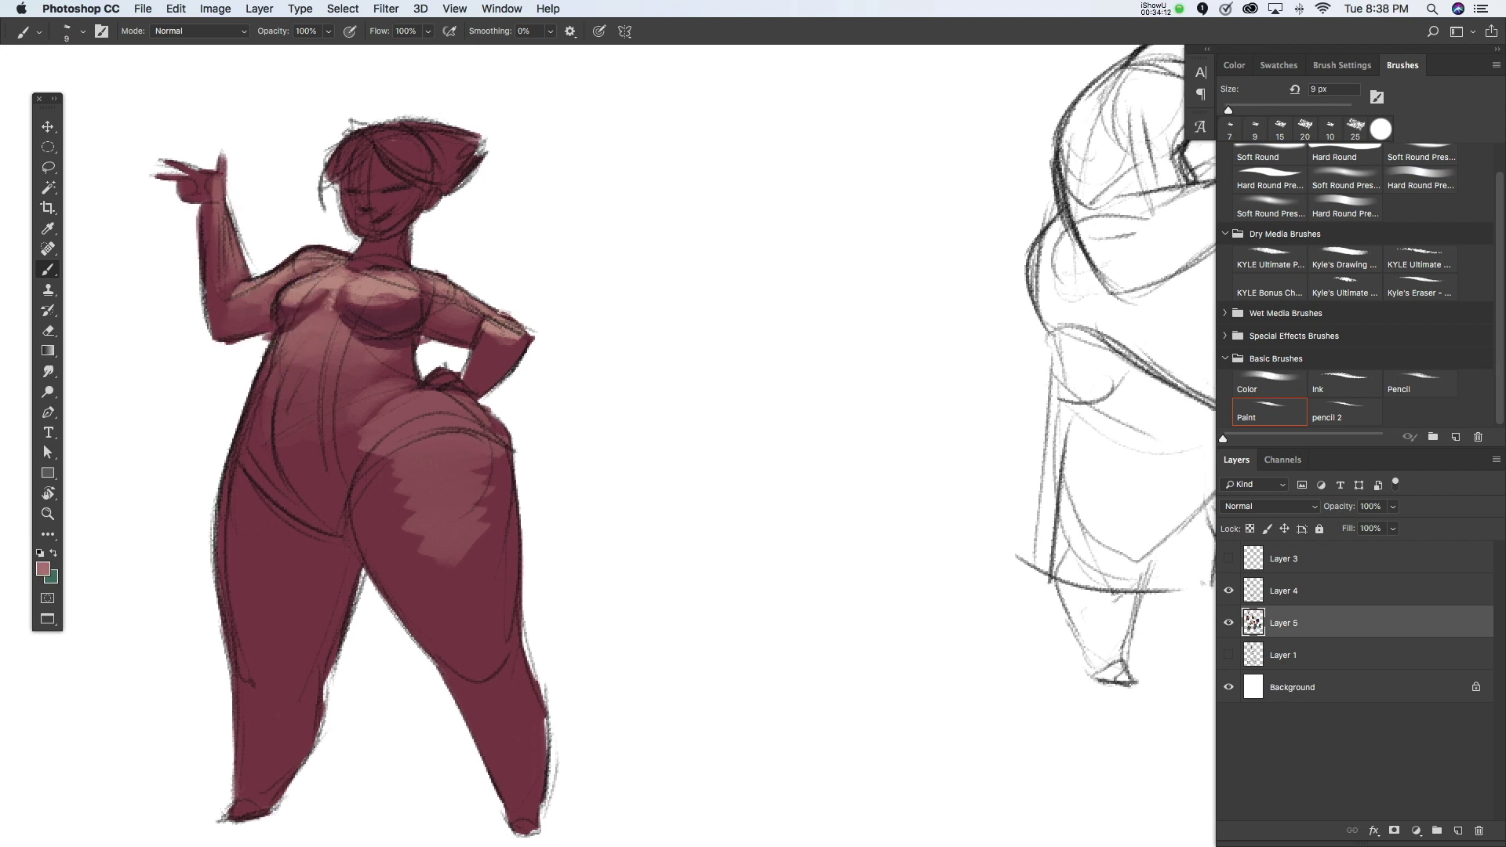
key(bracketright)
alt+click(516, 345)
alt+click(522, 335)
alt+click(534, 374)
key(bracketright)
key(bracketright)
key(bracketright)
drag(341, 478, 296, 496)
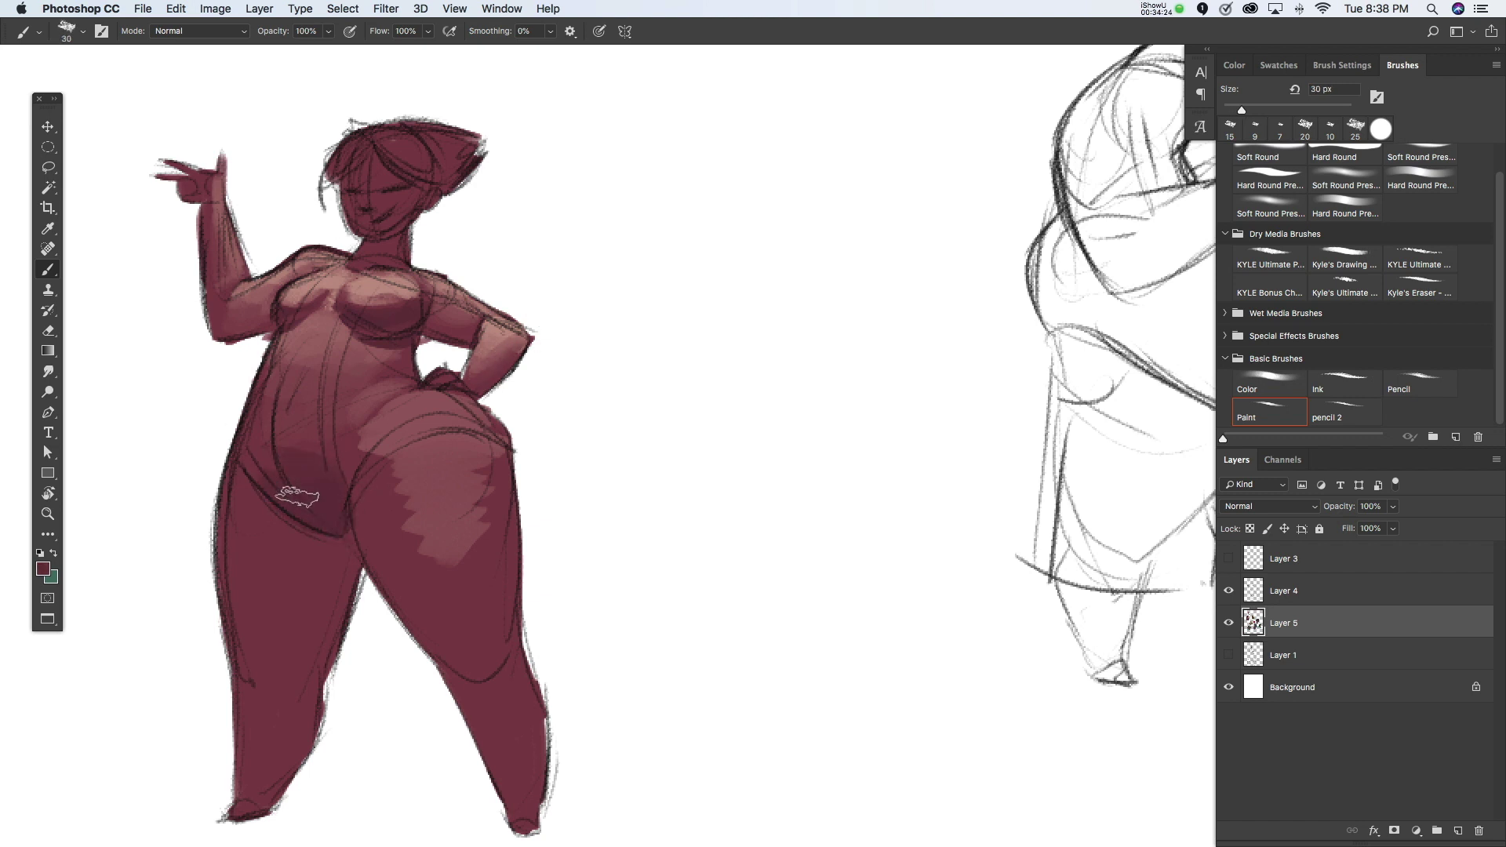
key(bracketleft)
key(bracketleft)
key(bracketleft)
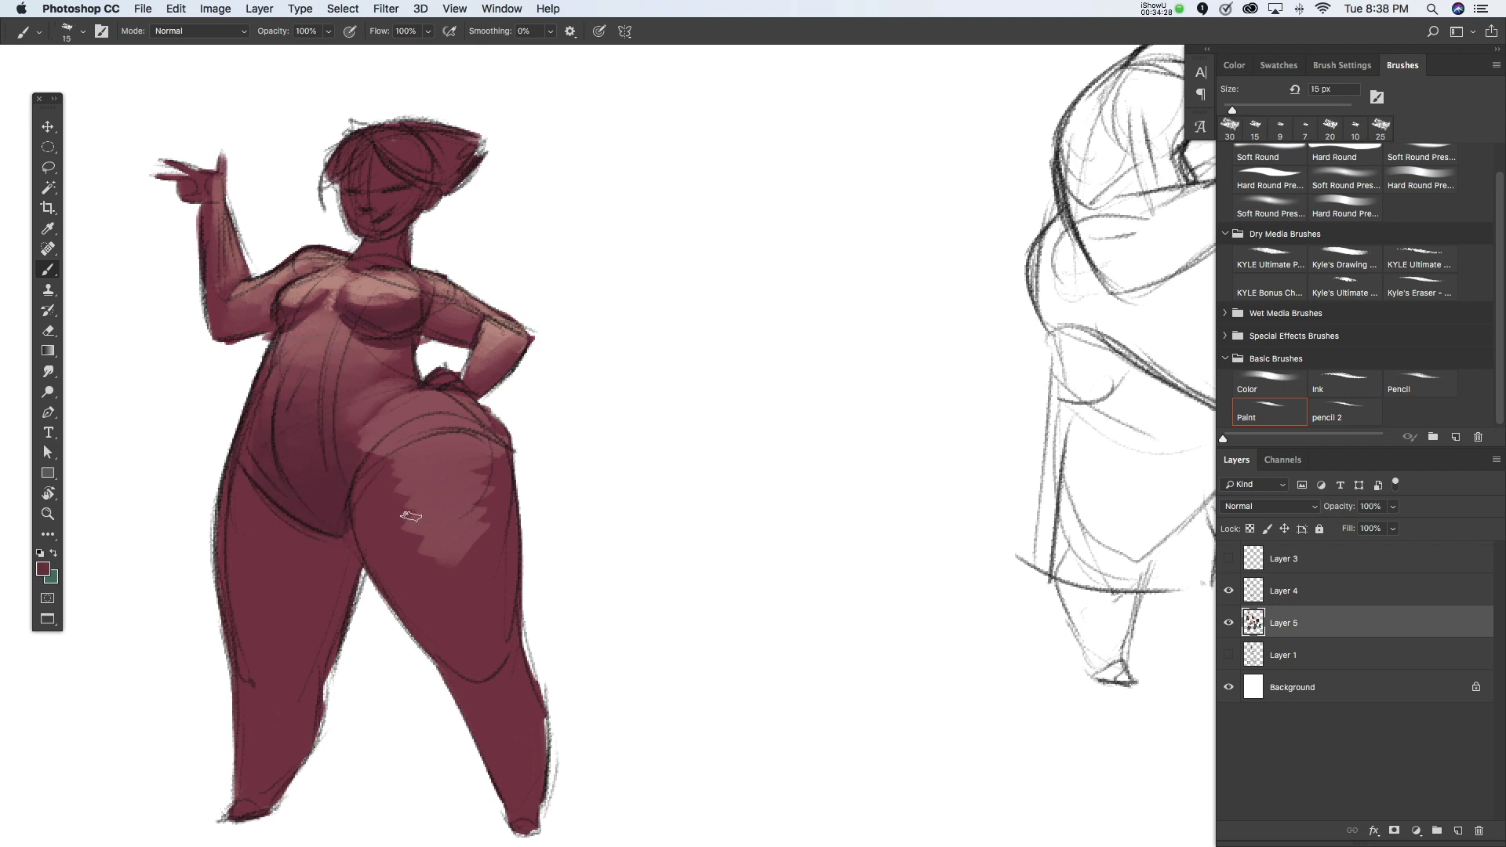
click(43, 568)
click(862, 454)
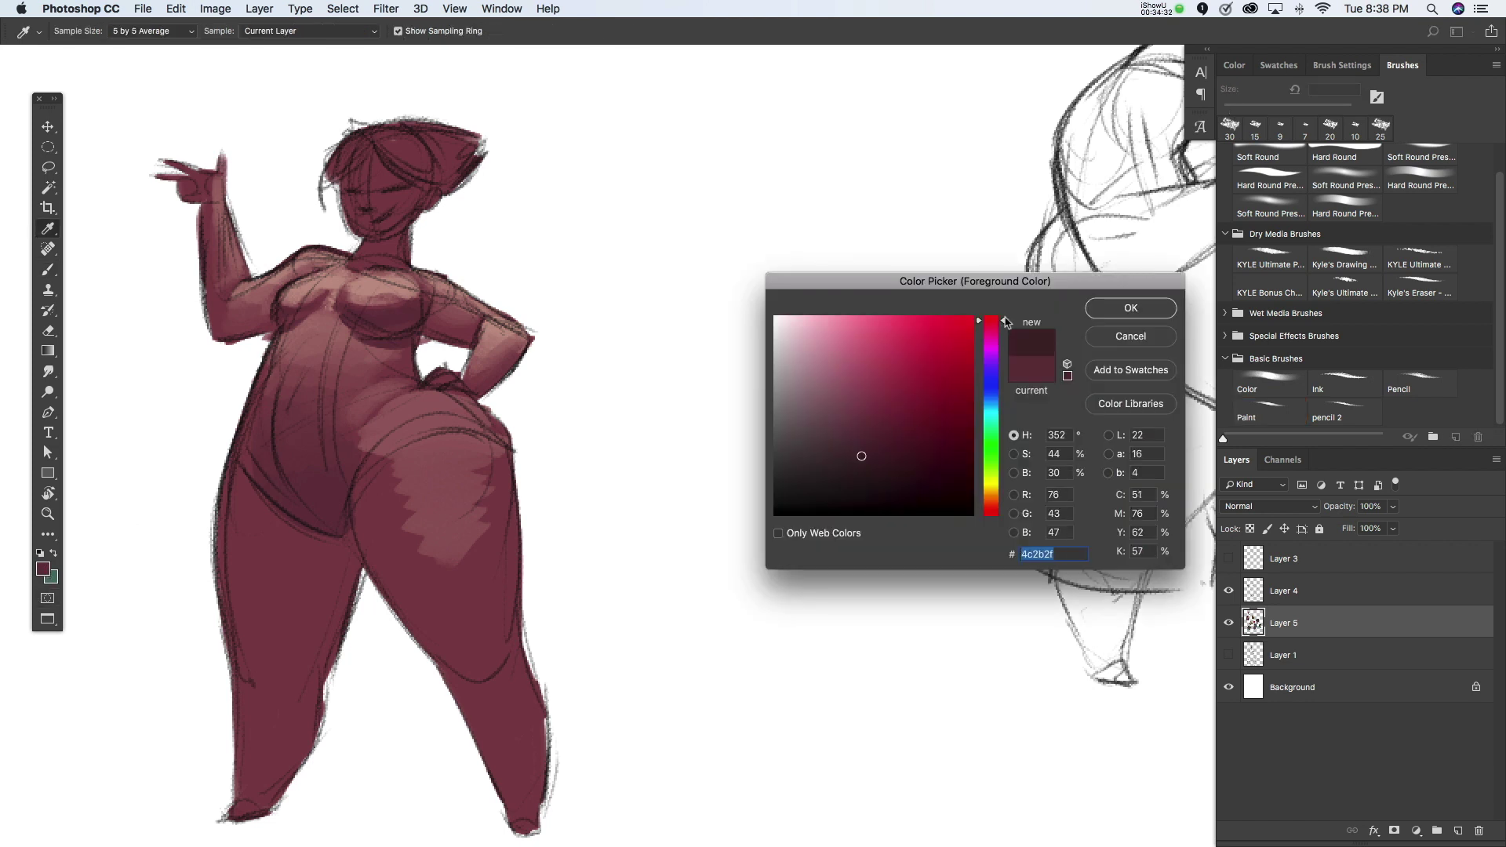
Step: Paint deep maroon shadows along the inner thigh and lower left thigh
click(1129, 306)
key(bracketright)
drag(328, 572, 329, 644)
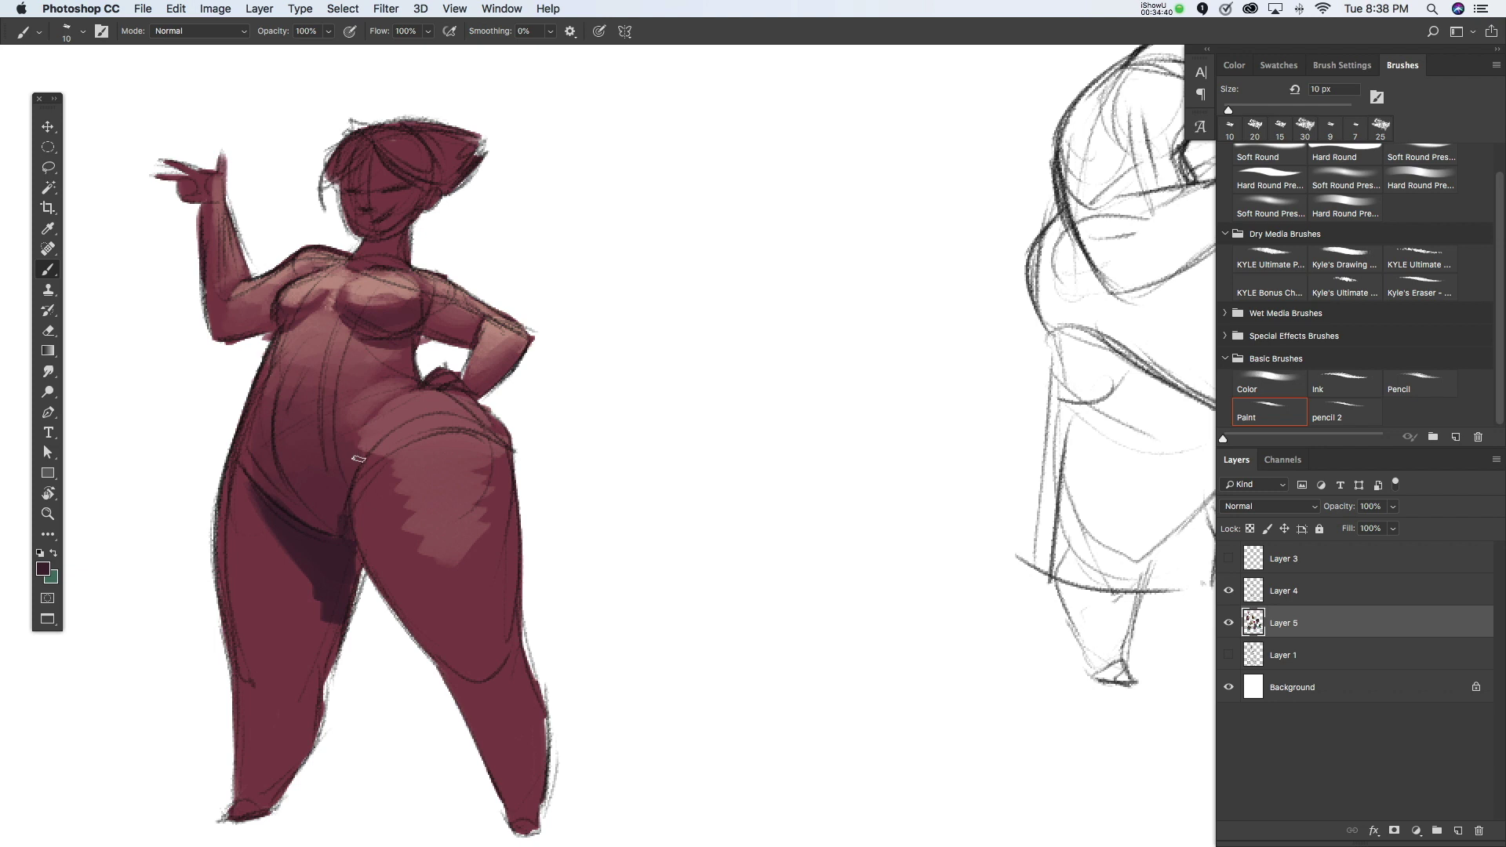
key(bracketright)
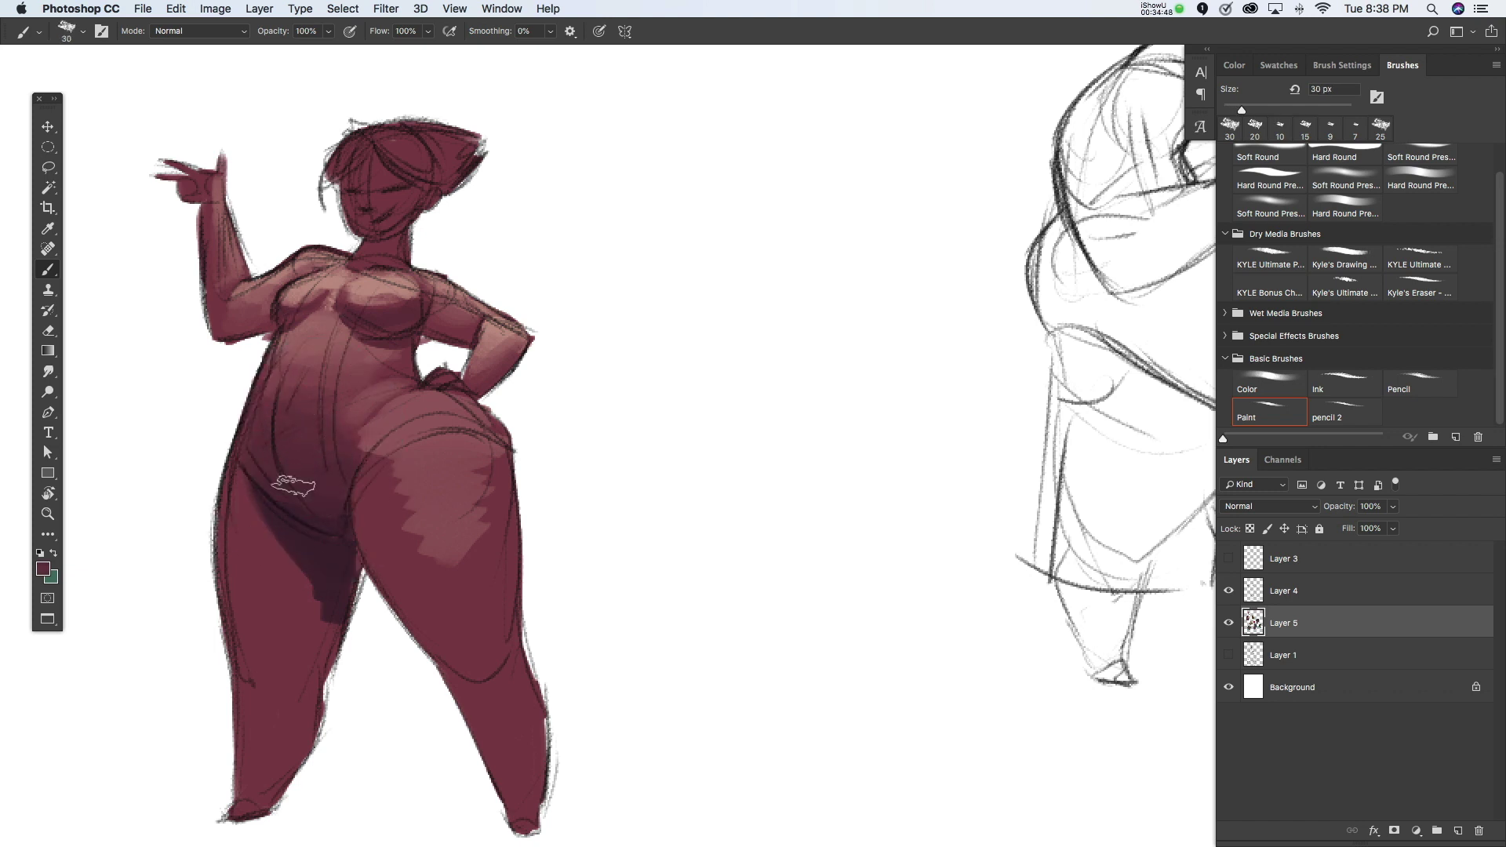
drag(270, 627, 310, 681)
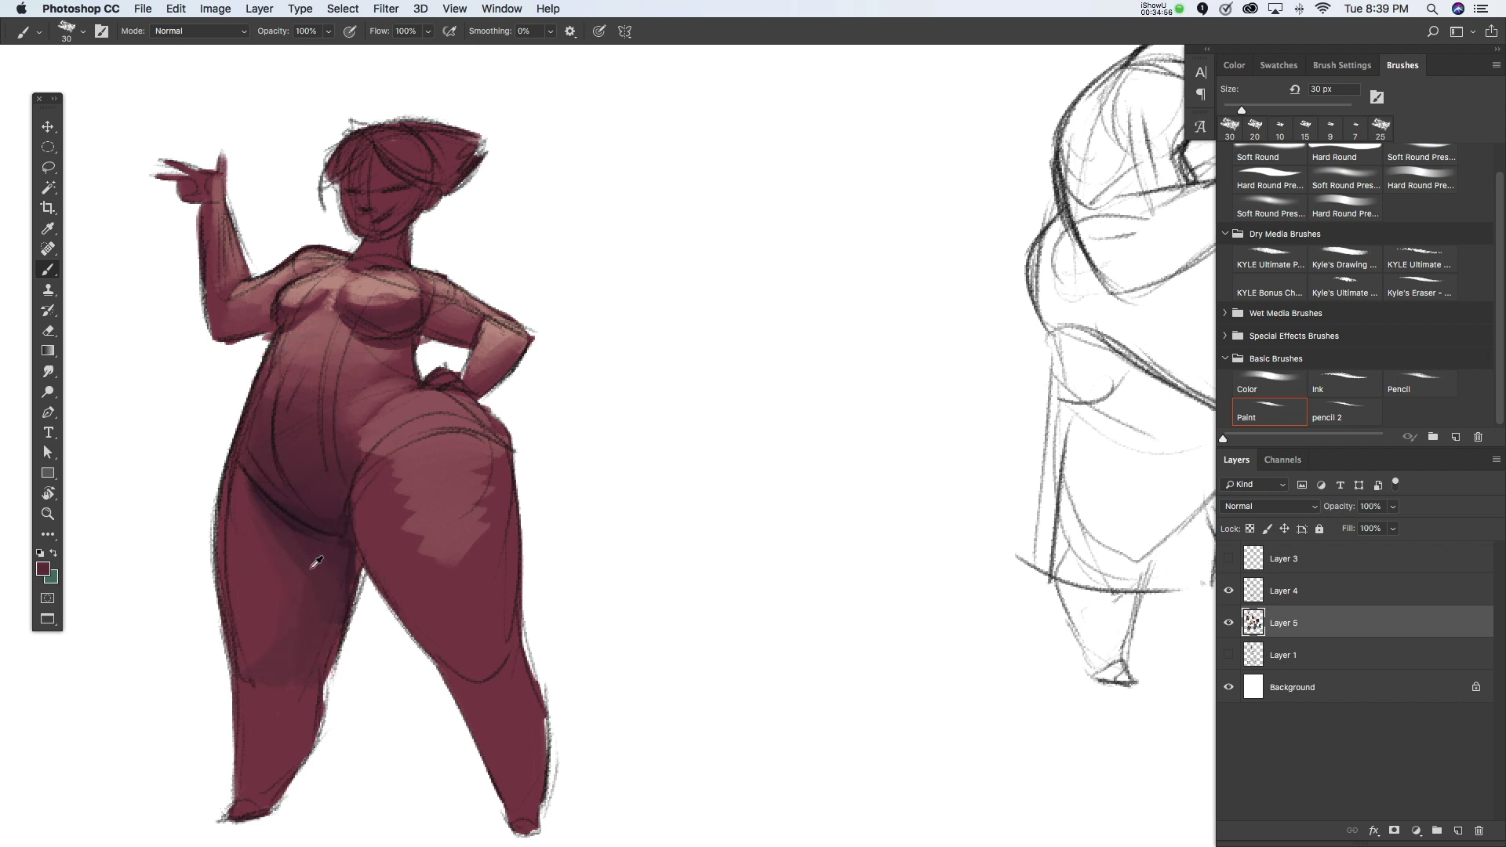
Step: Sample a lighter thigh tone and paint a lighter stroke on the lower leg
drag(405, 556, 421, 523)
key(bracketleft)
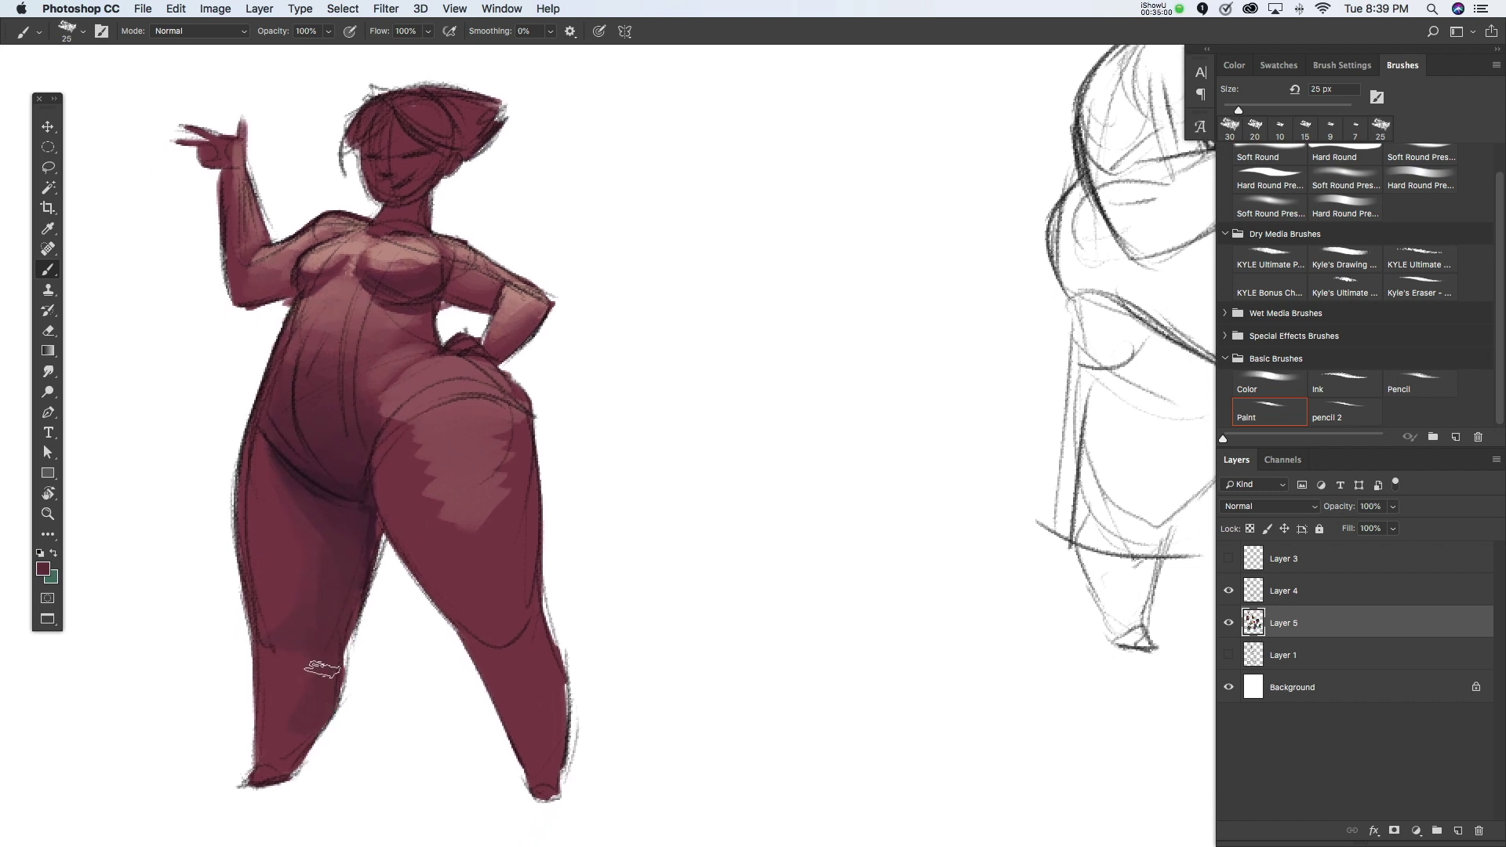
alt+click(318, 527)
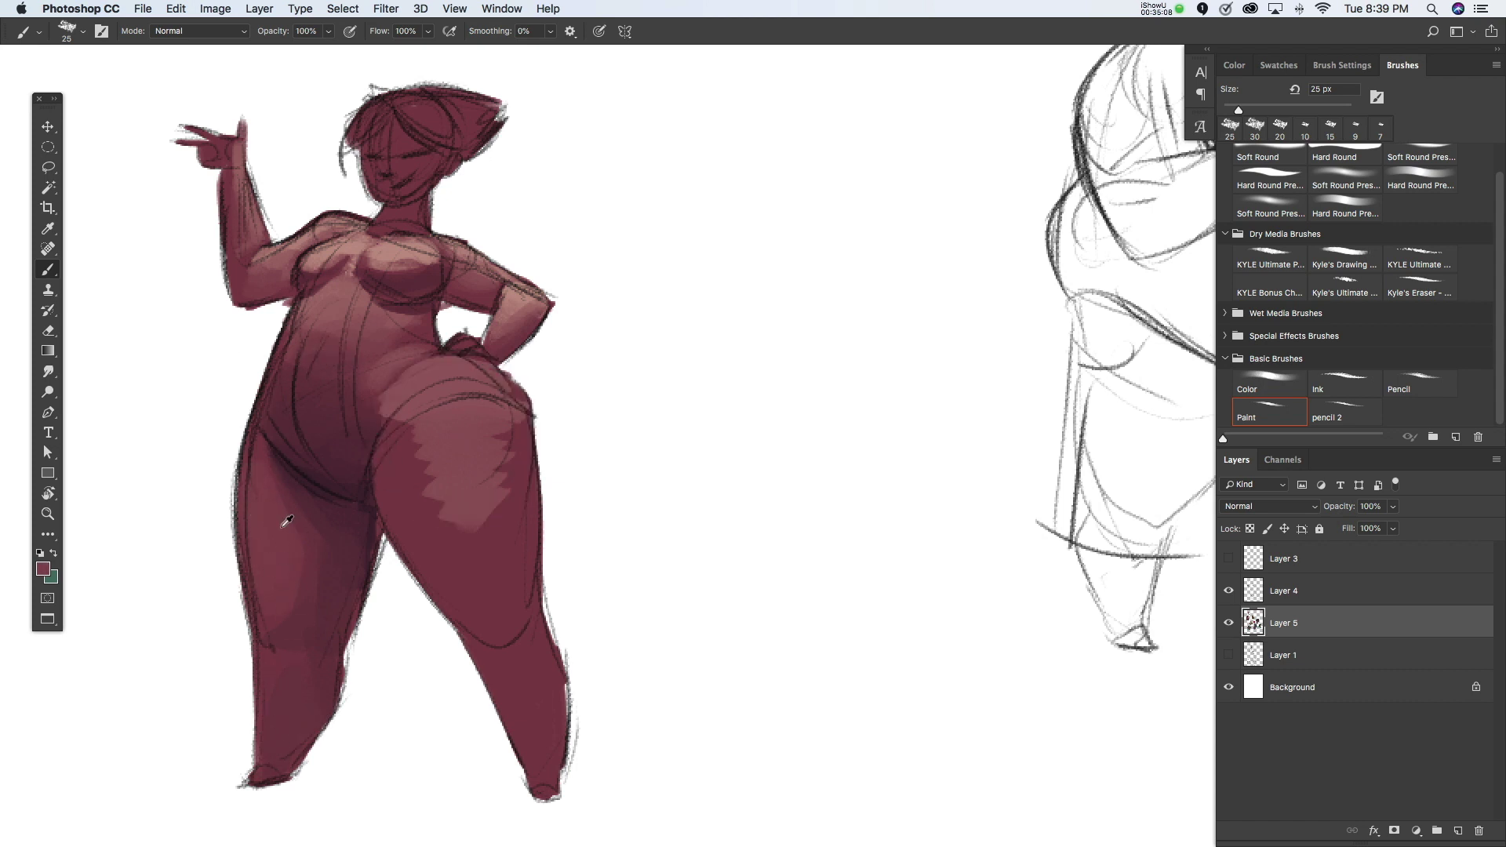
key(bracketleft)
drag(291, 673, 302, 654)
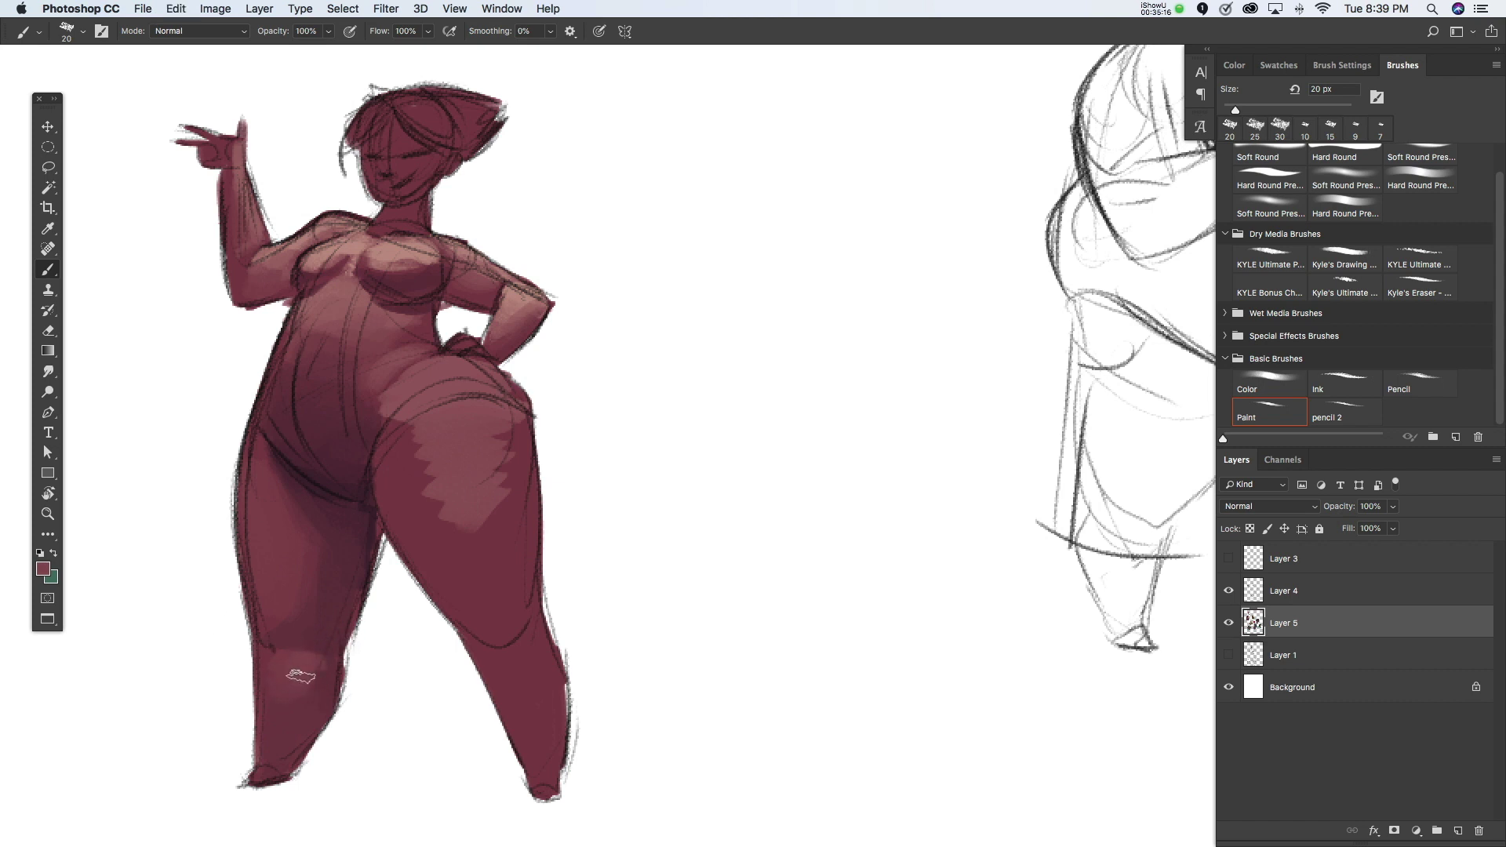
Step: Sample a darker skin shade and paint a shadow down the belly toward the crotch
key(bracketleft)
alt+click(284, 633)
key(bracketright)
key(bracketleft)
key(bracketleft)
key(bracketright)
key(bracketright)
key(bracketright)
alt+click(283, 436)
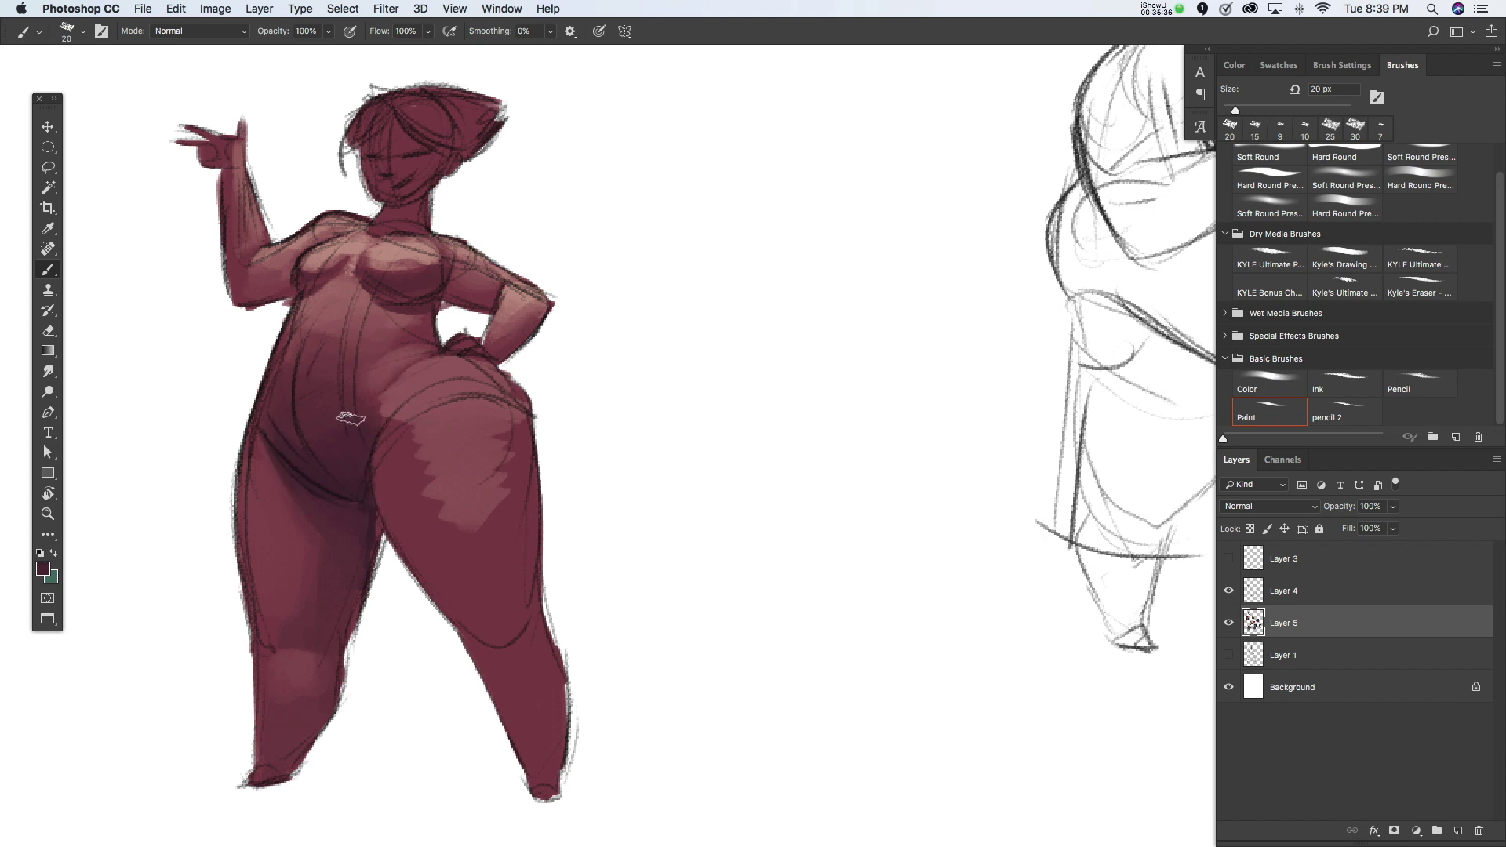
drag(337, 380, 343, 488)
scroll(342, 488, up, 2)
key(bracketleft)
key(bracketleft)
key(bracketleft)
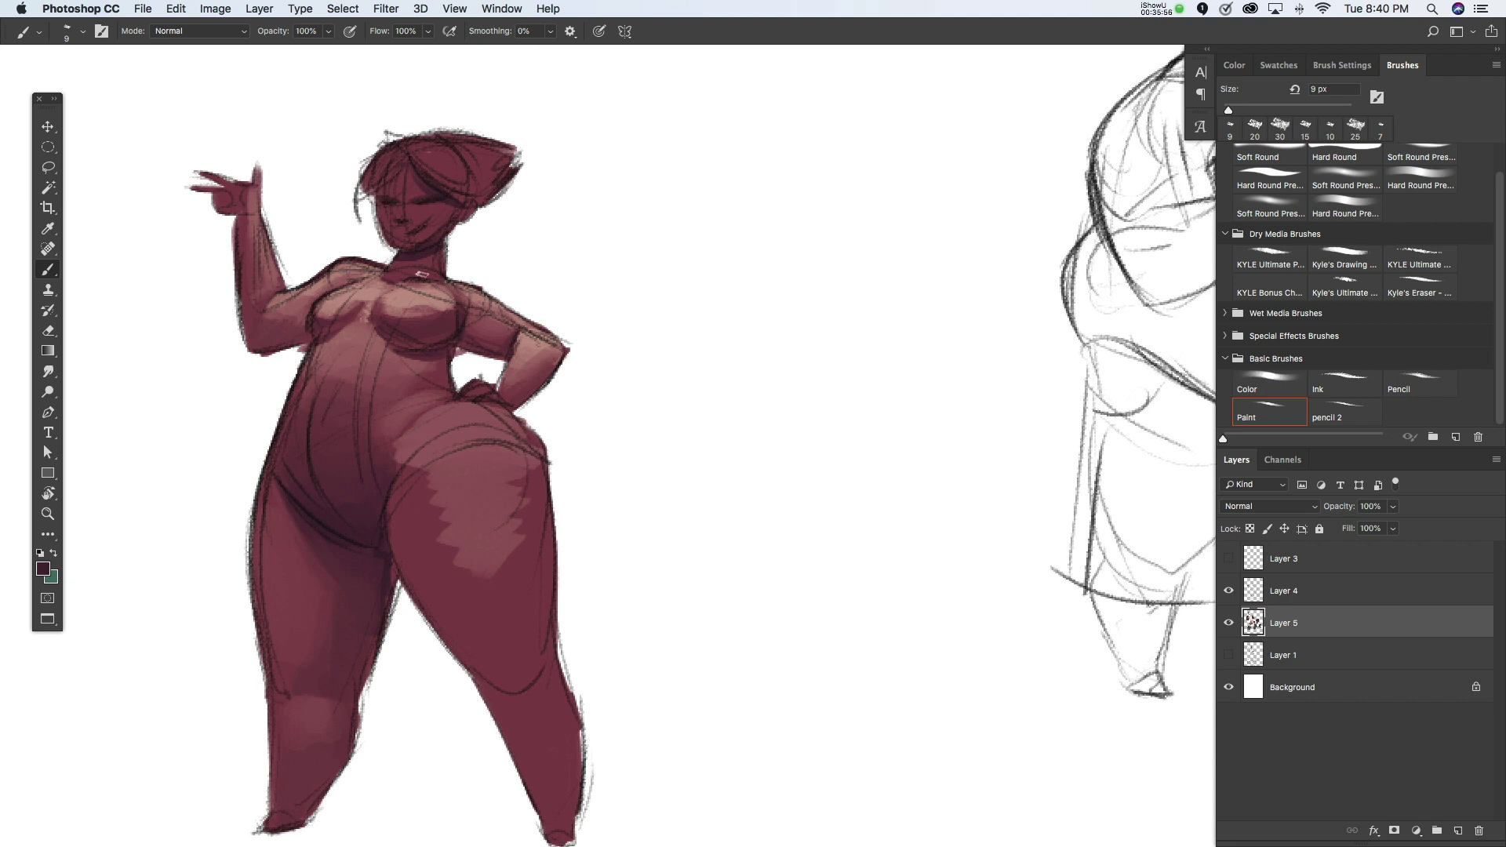
Step: Sample maroon and cheek tones, then paint a light stroke across the forehead
alt+click(403, 271)
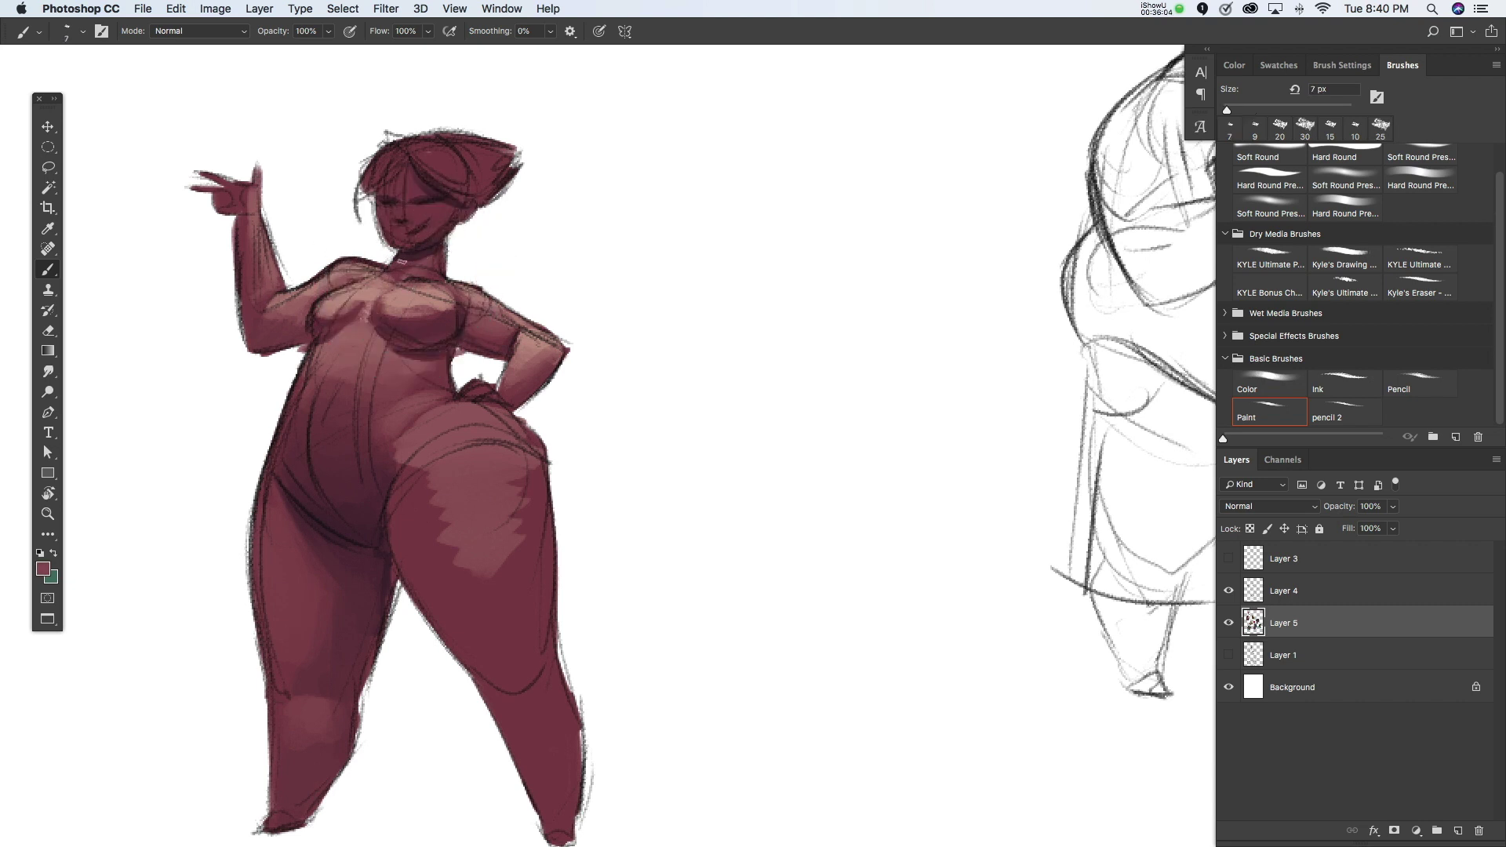
alt+click(385, 284)
alt+click(409, 265)
key(bracketright)
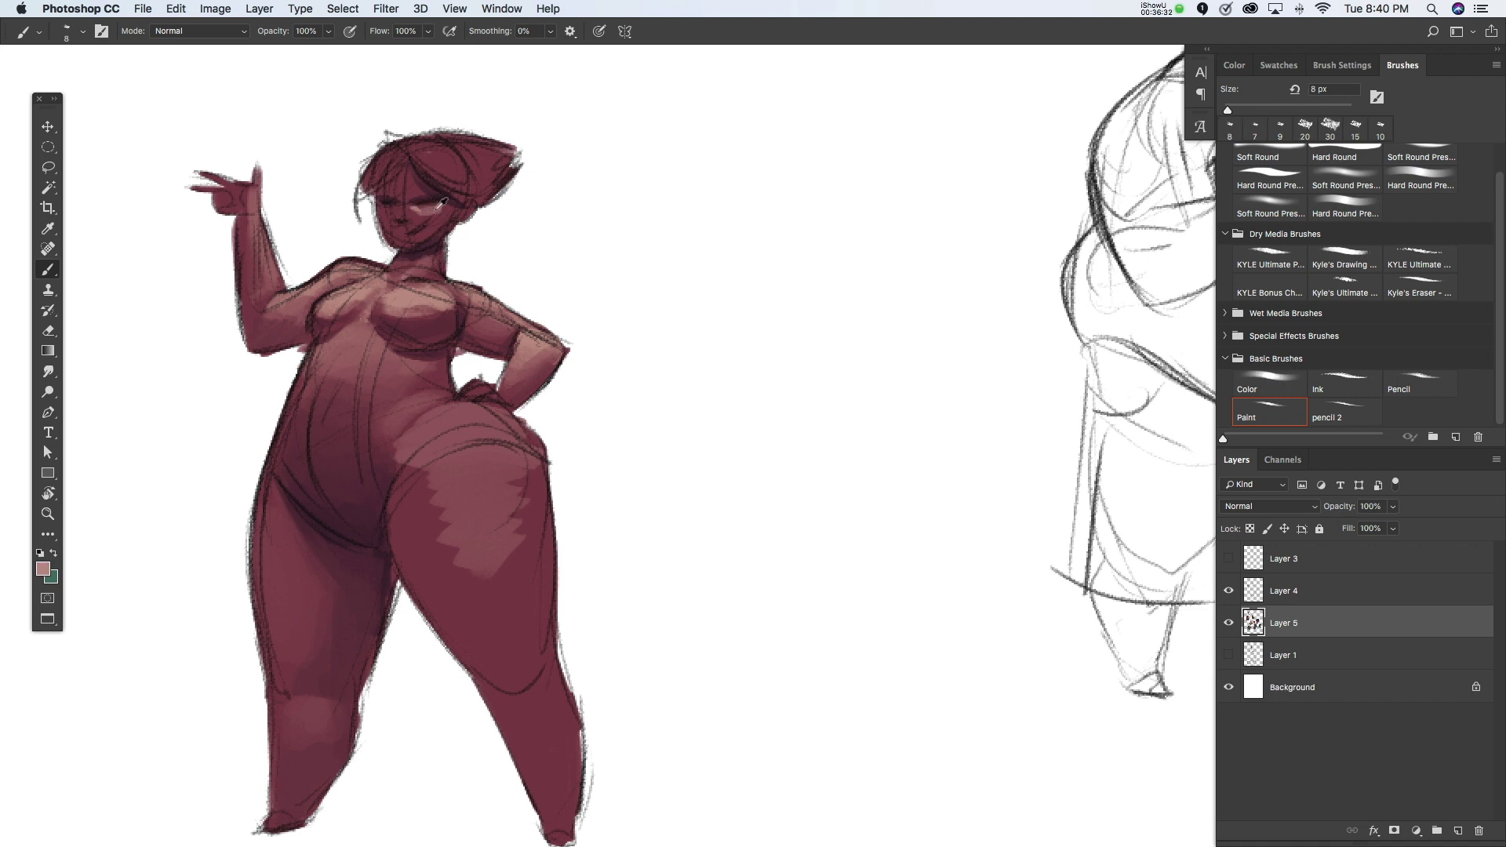
alt+click(430, 217)
drag(408, 178, 412, 189)
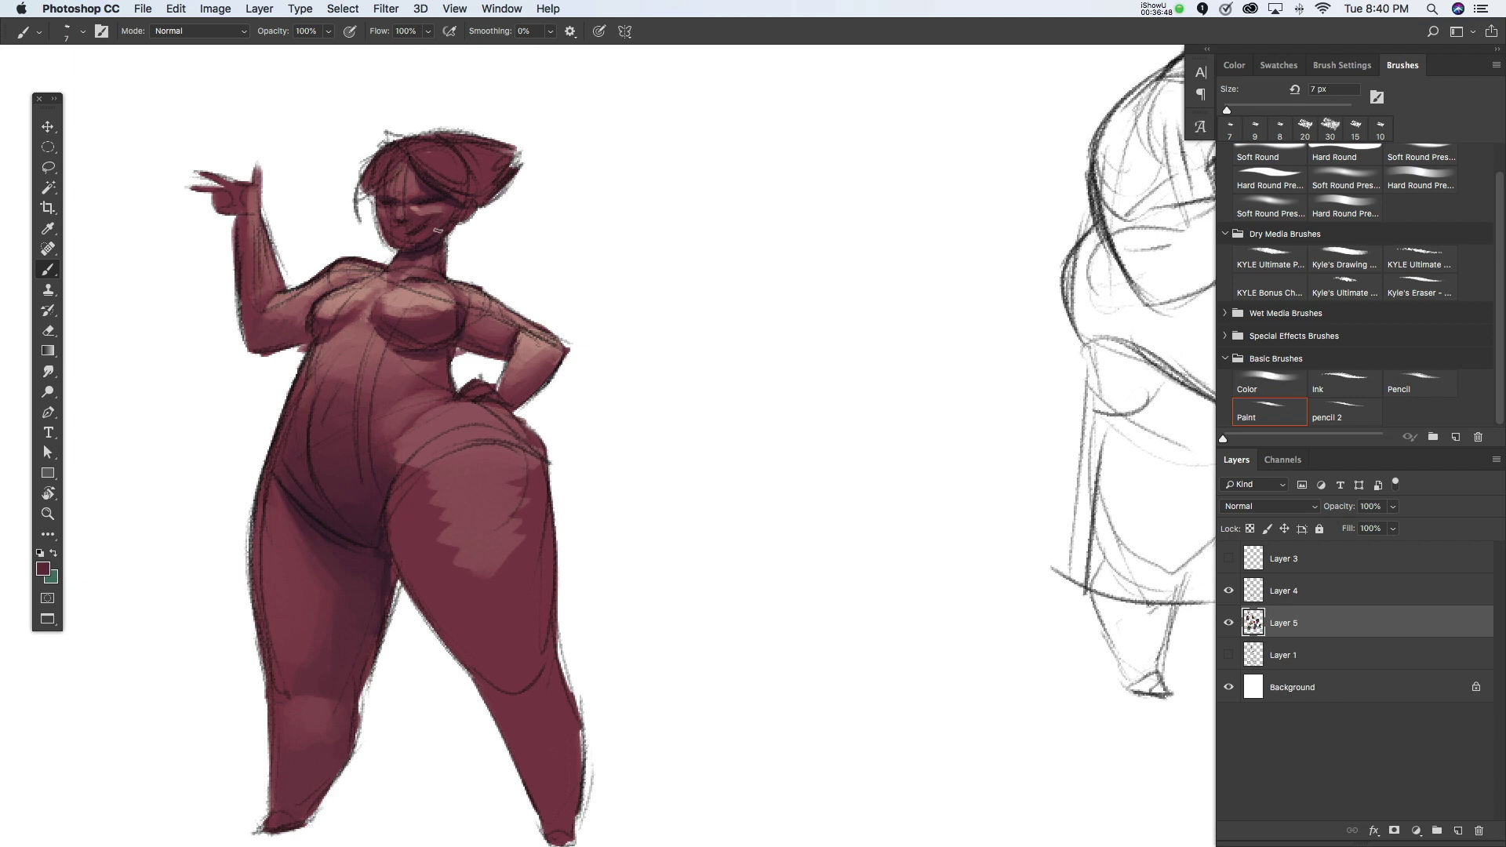
Step: Sample lighter face and rose tones while resizing the brush for face highlights
alt+click(435, 219)
key(bracketleft)
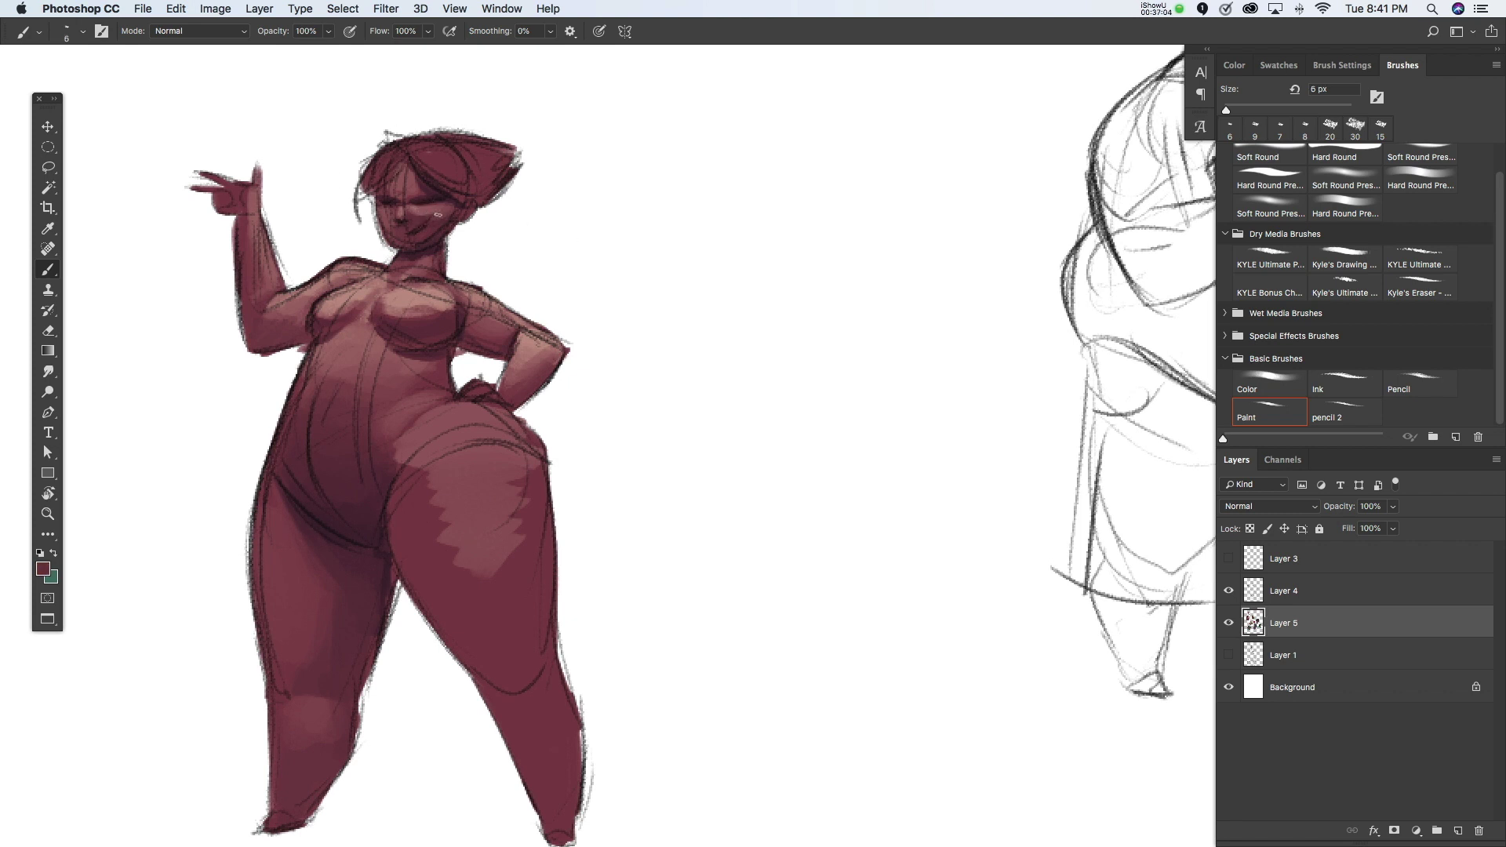
alt+click(437, 197)
alt+click(524, 368)
key(bracketright)
key(bracketright)
key(bracketright)
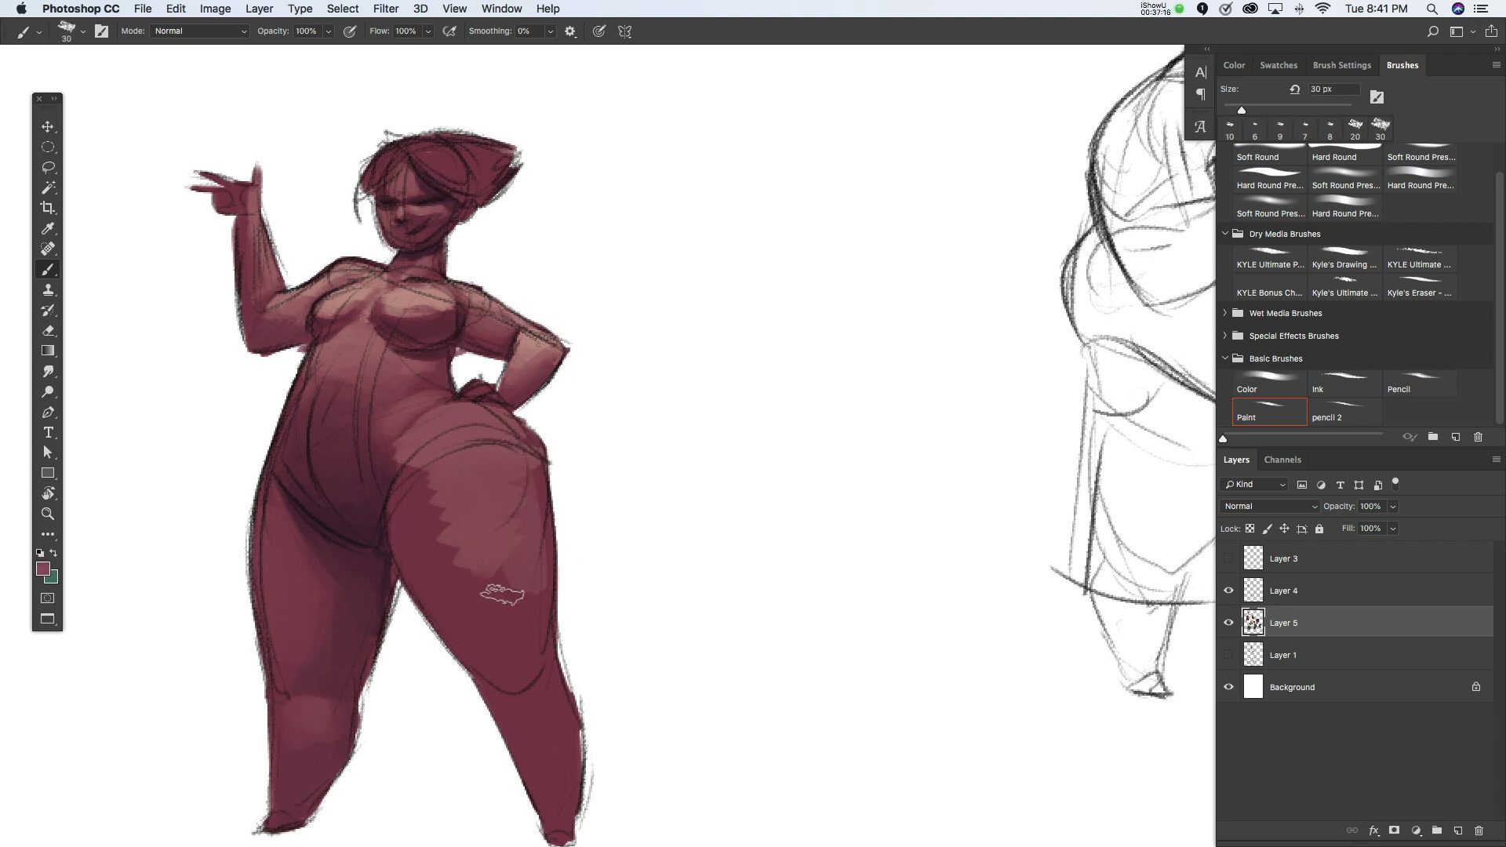
Step: Cover the light thigh patch with darker maroon and undo a stray edge stroke
alt+click(369, 413)
mouse_move(439, 486)
mouse_down()
mouse_move(488, 661)
mouse_move(521, 632)
mouse_move(503, 628)
mouse_move(569, 625)
mouse_move(524, 679)
mouse_move(502, 676)
mouse_up()
alt+click(355, 516)
key(ctrl+z)
Step: Paint darker shading strokes up the thigh and on the leg
key(bracketleft)
key(bracketleft)
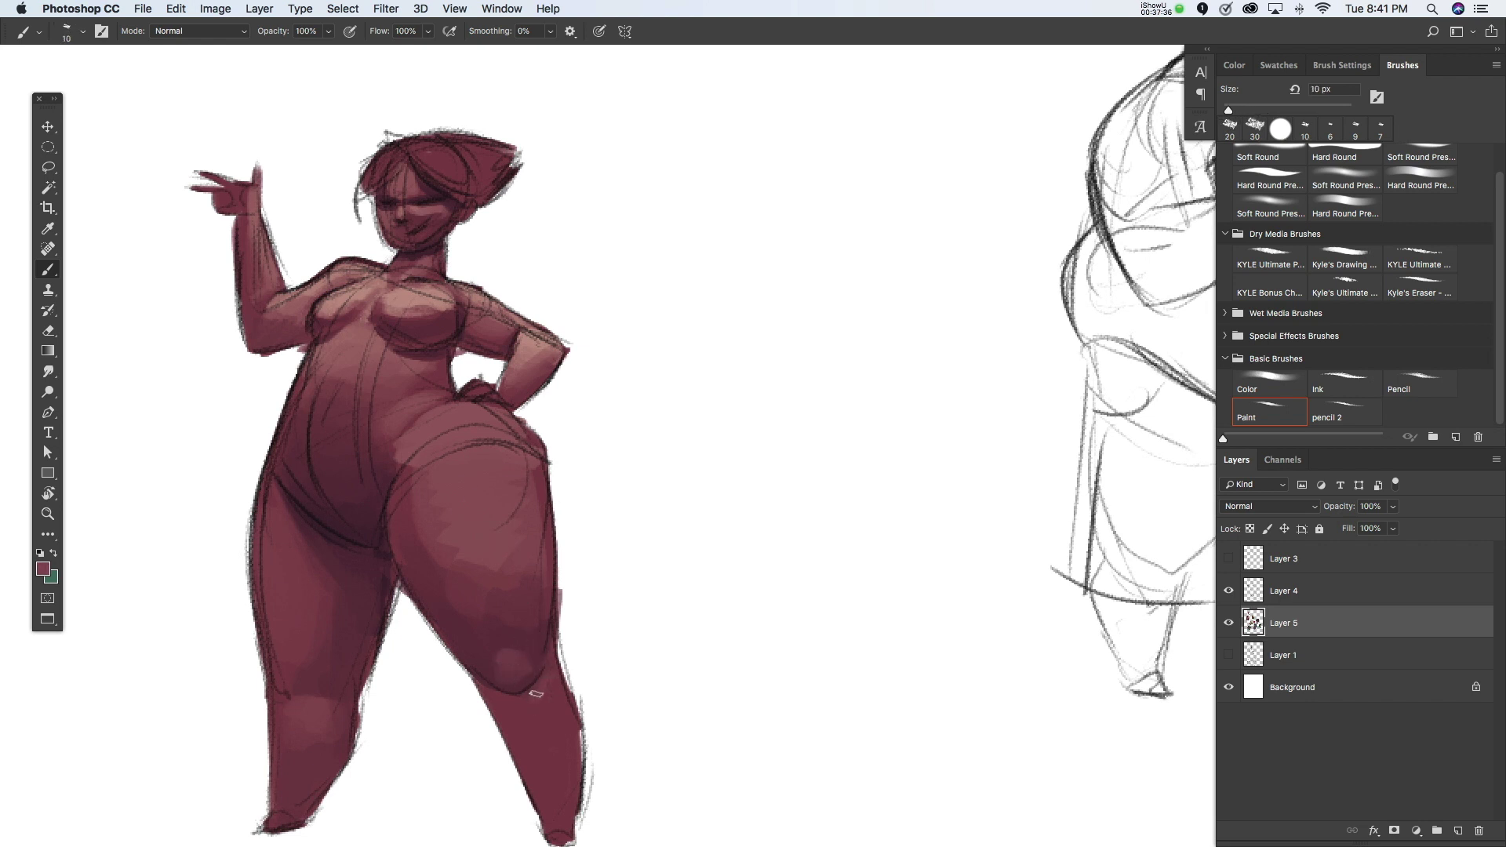
key(bracketright)
scroll(539, 699, down, 3)
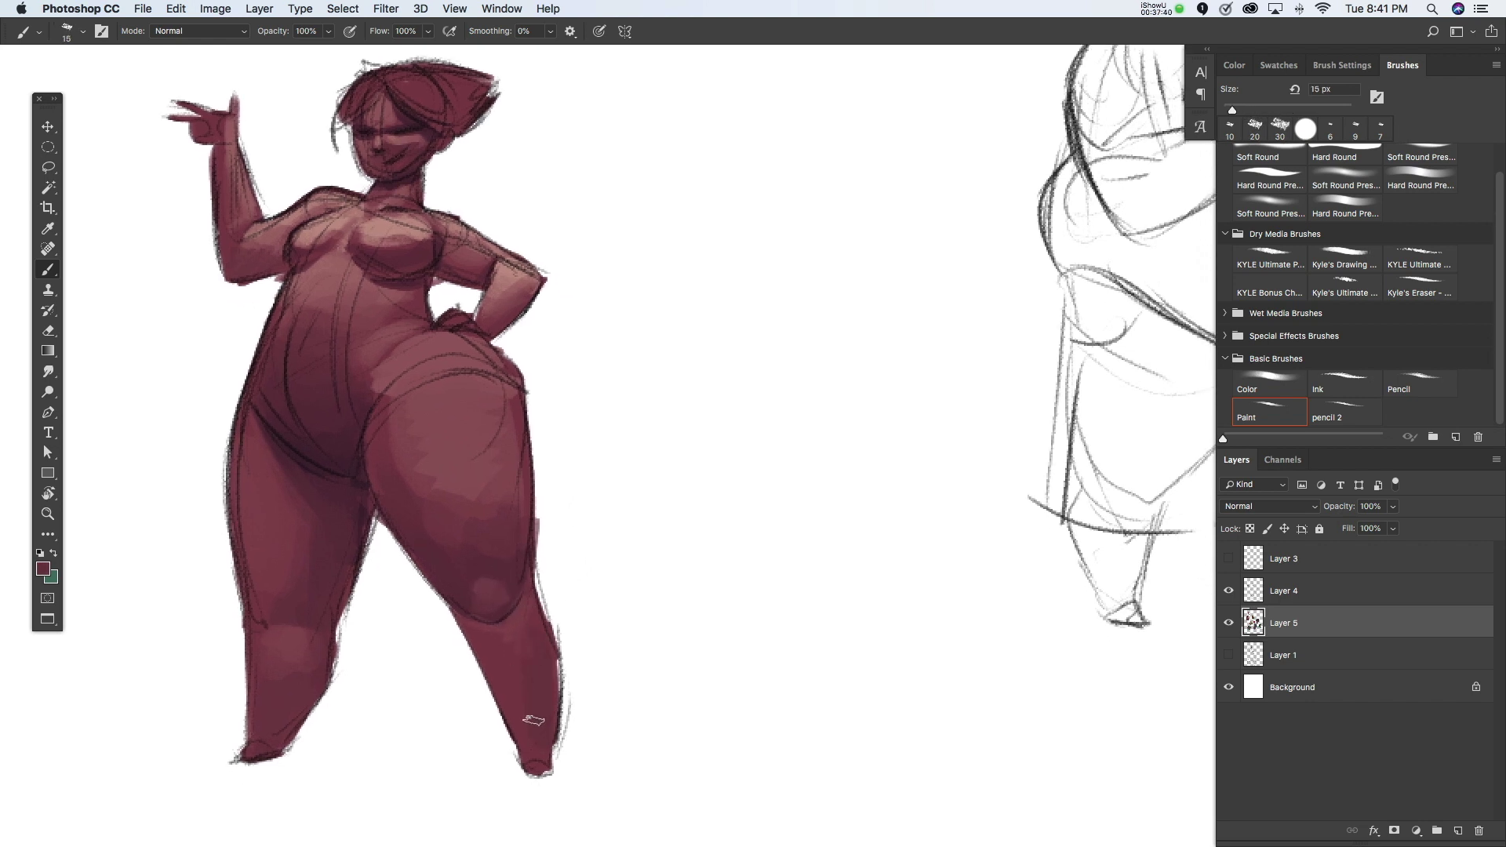
drag(520, 622, 533, 543)
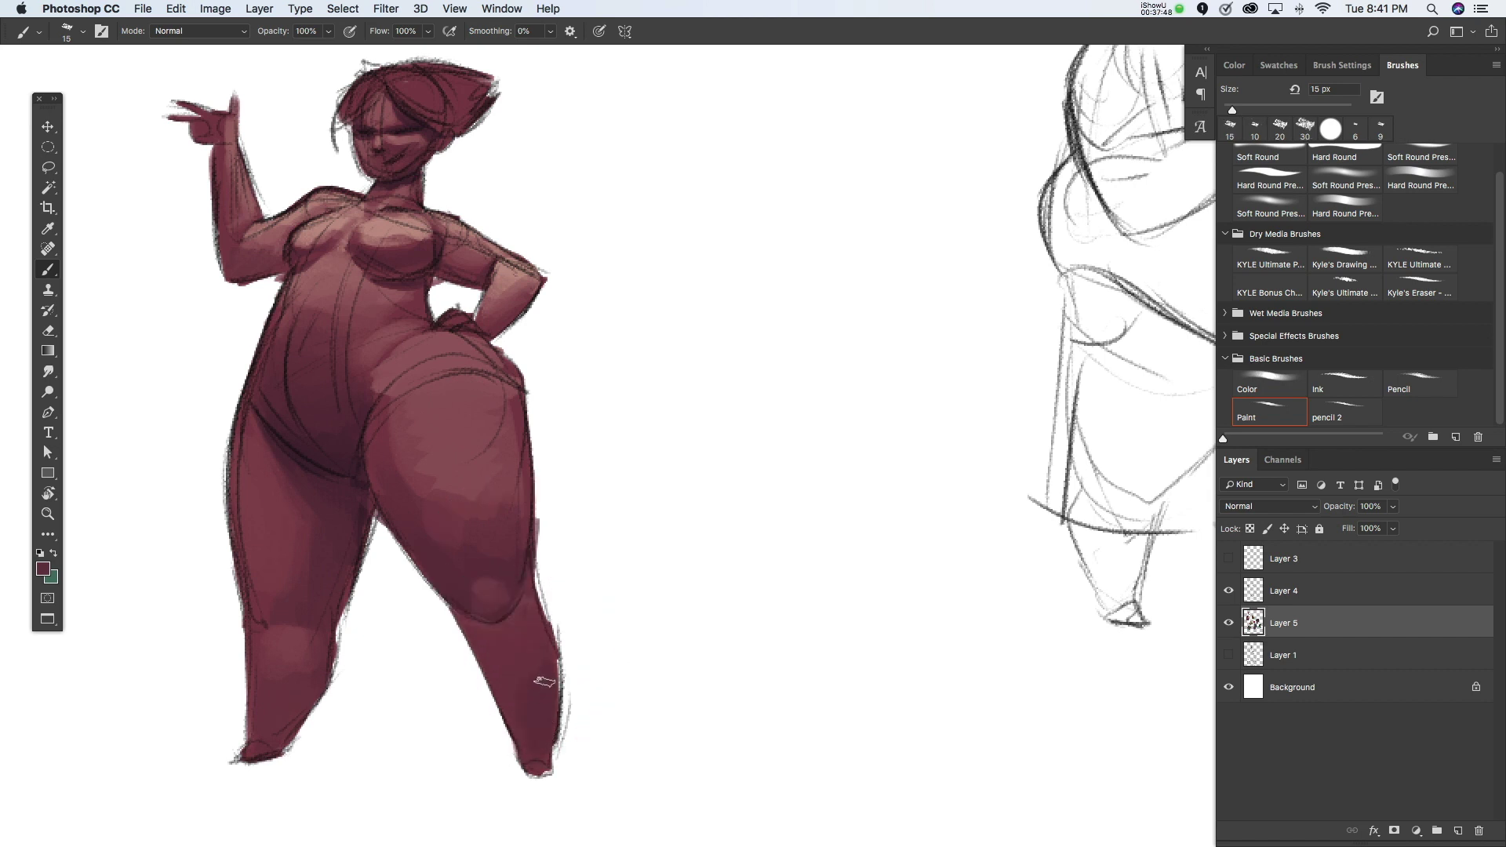
key(bracketleft)
key(bracketleft)
drag(506, 631, 497, 622)
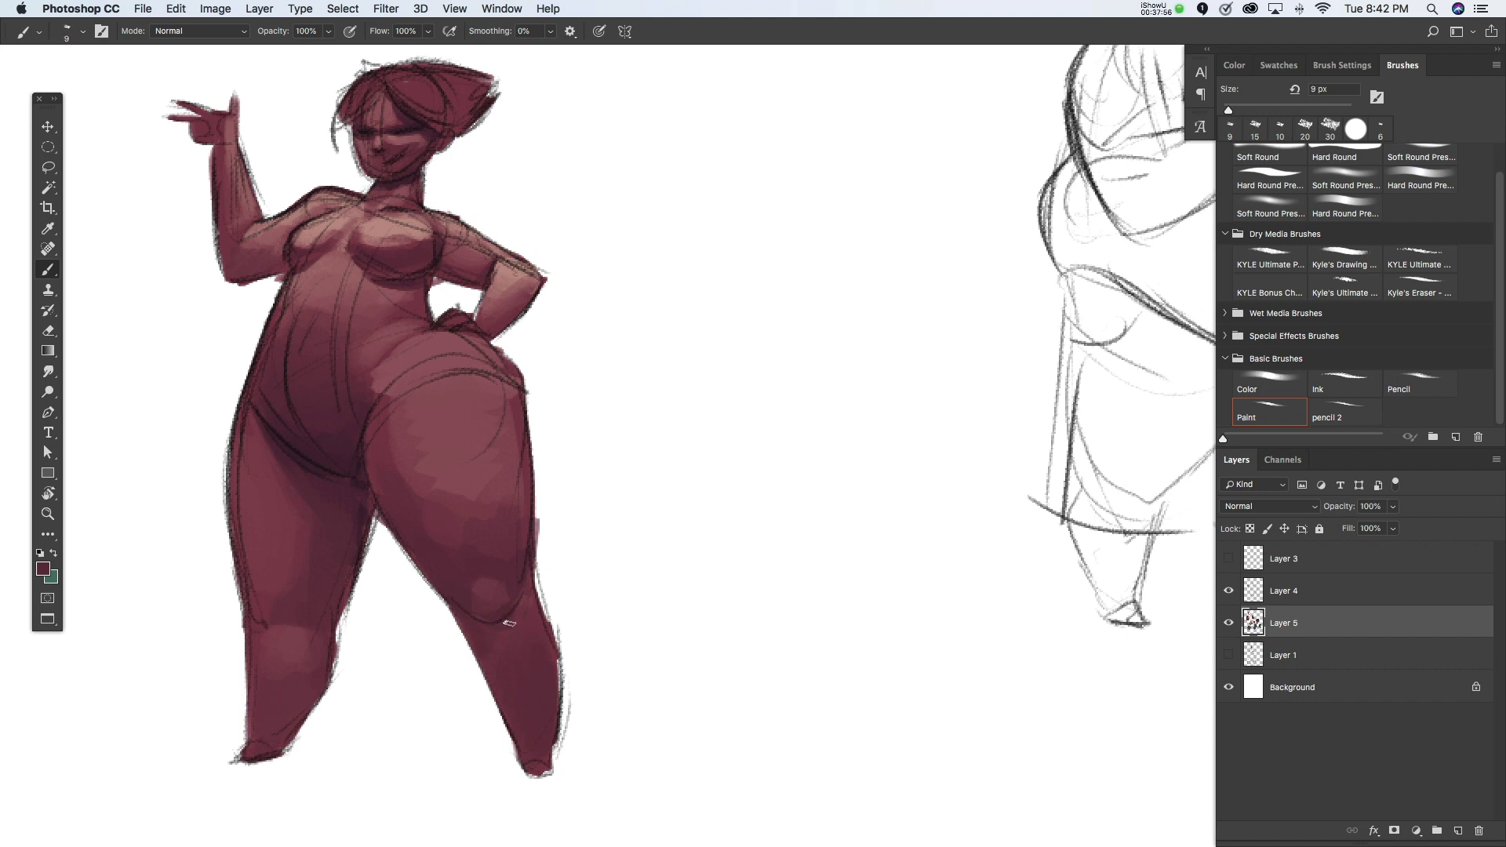
Step: Zoom out to check the figure beside the other artwork and save the document
alt+click(451, 471)
alt+click(531, 437)
alt+click(537, 403)
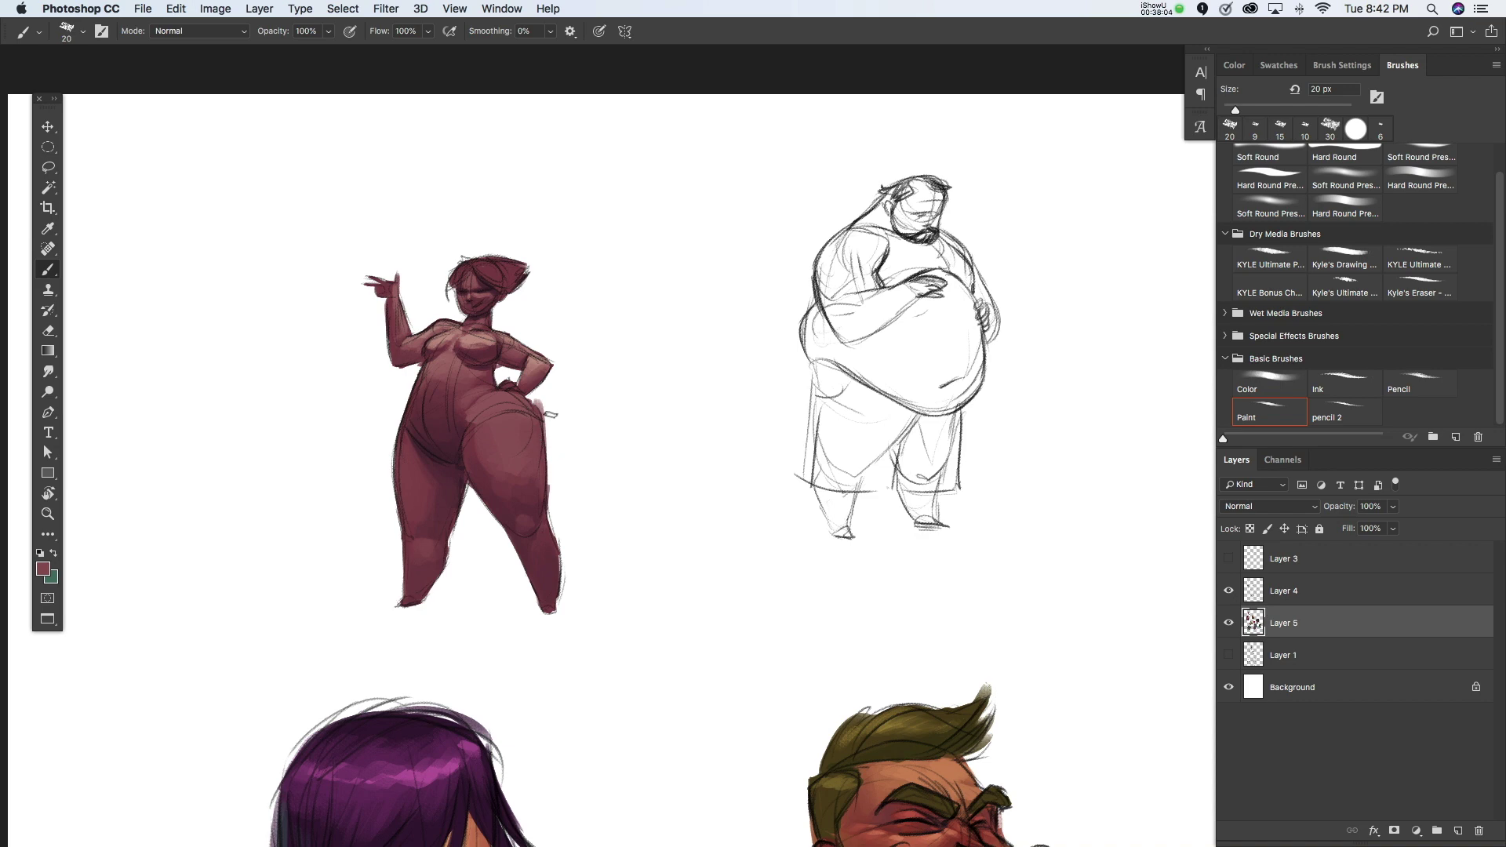
key(comma)
key(super+s)
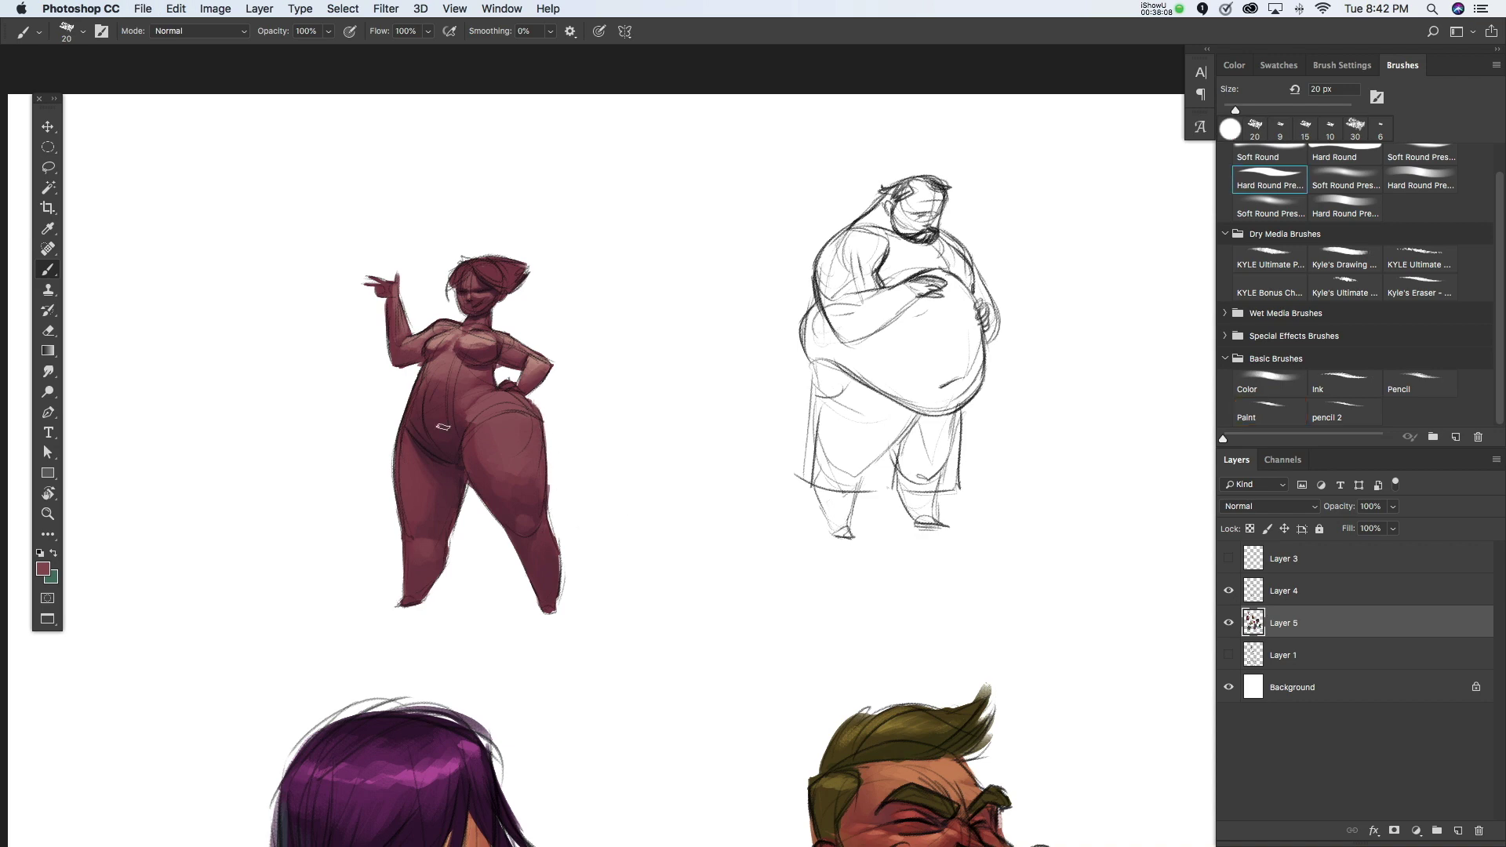
key(period)
Step: Zoom back in on the woman and paint dark detail marks on the fingers
super+click(516, 276)
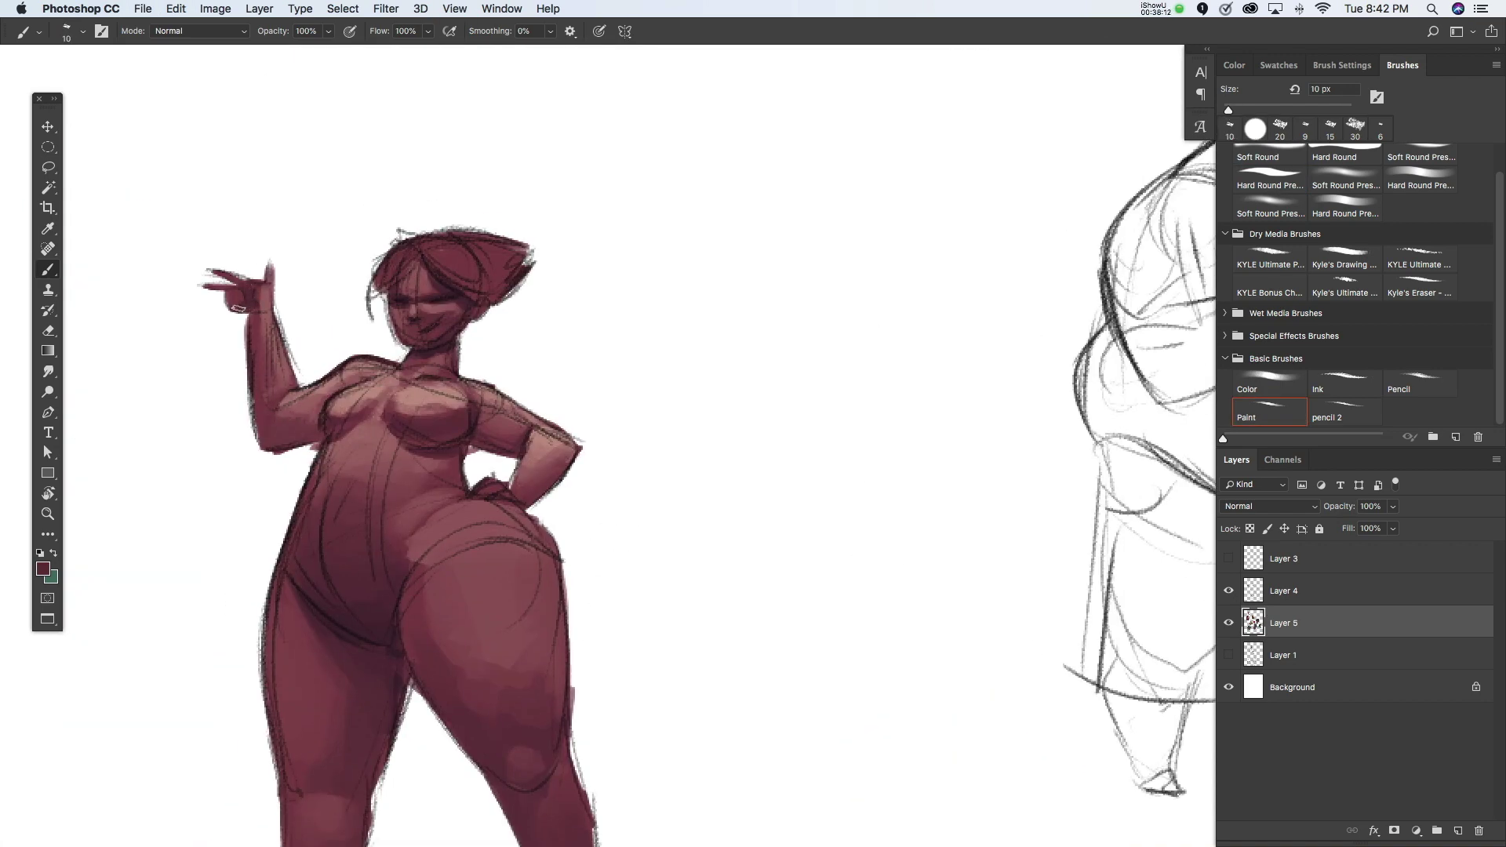
drag(220, 277, 232, 291)
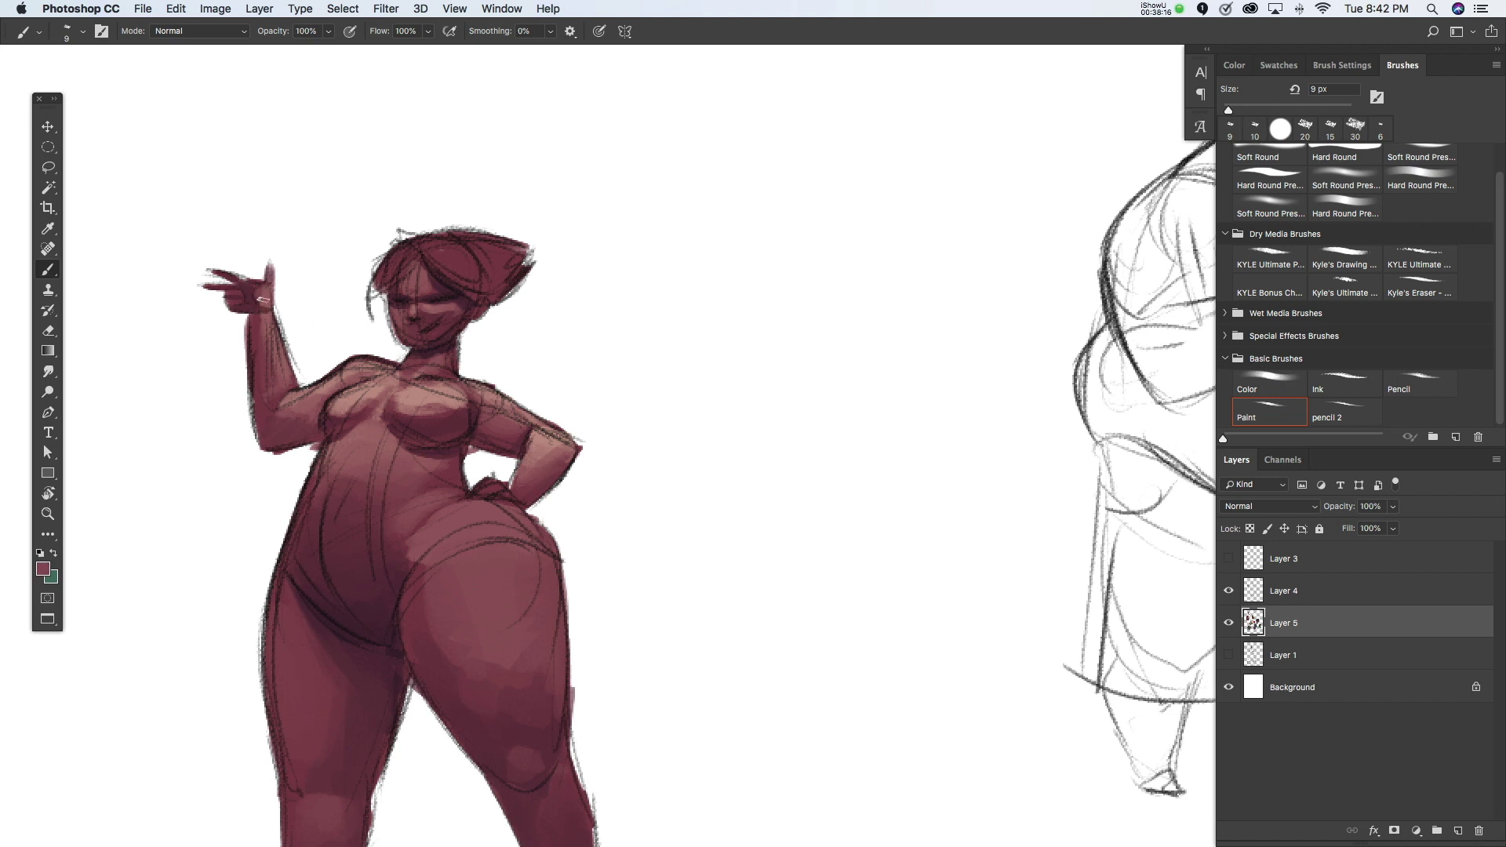
alt+click(768, 471)
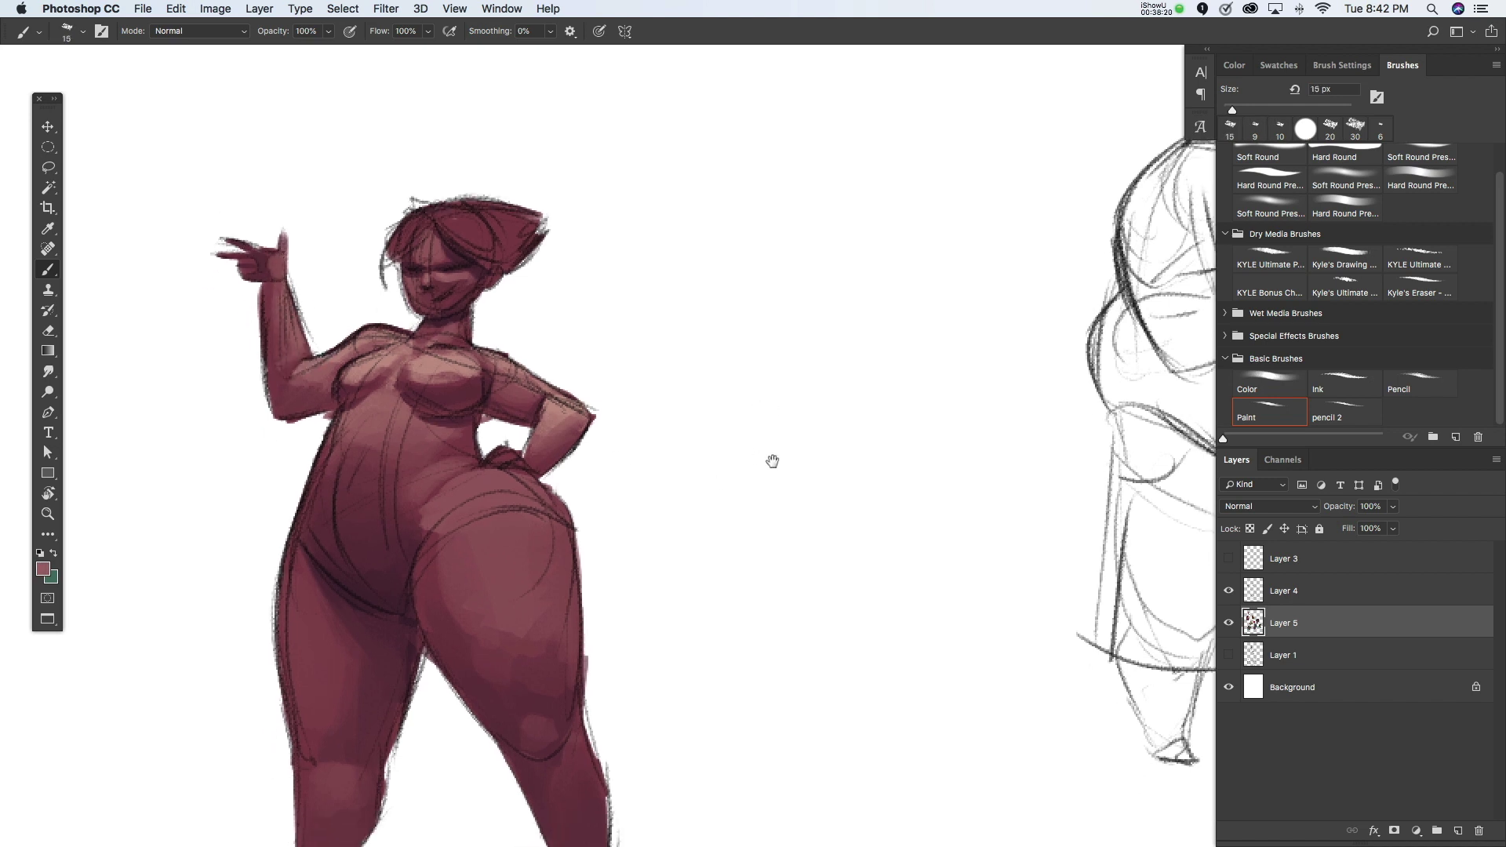
super+click(753, 435)
key(bracketright)
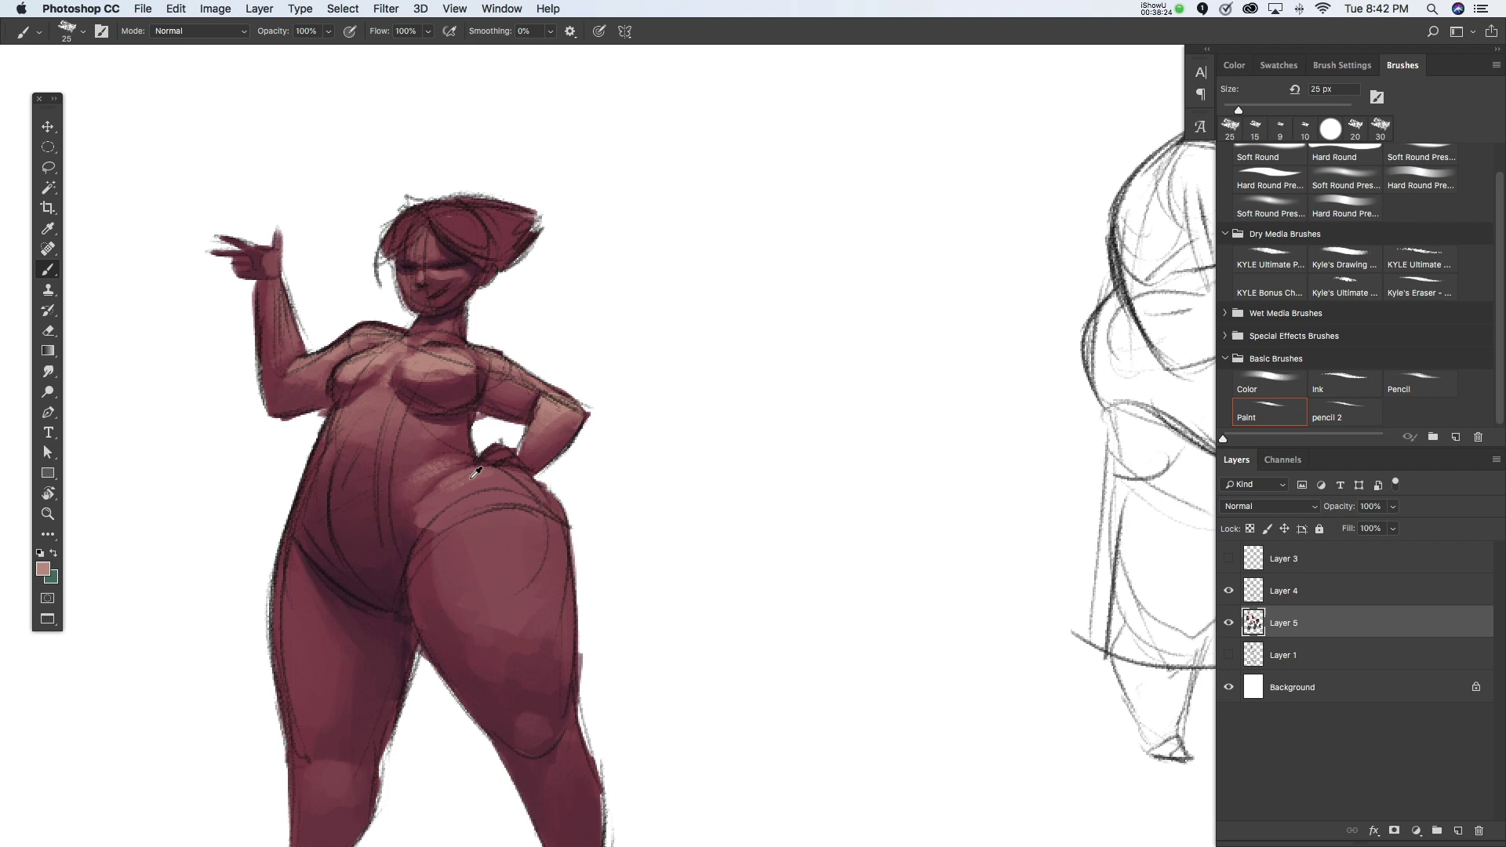
key(bracketleft)
Step: Sample darker body skin tones with a 25 px brush and bring the whole body into view
alt+click(425, 478)
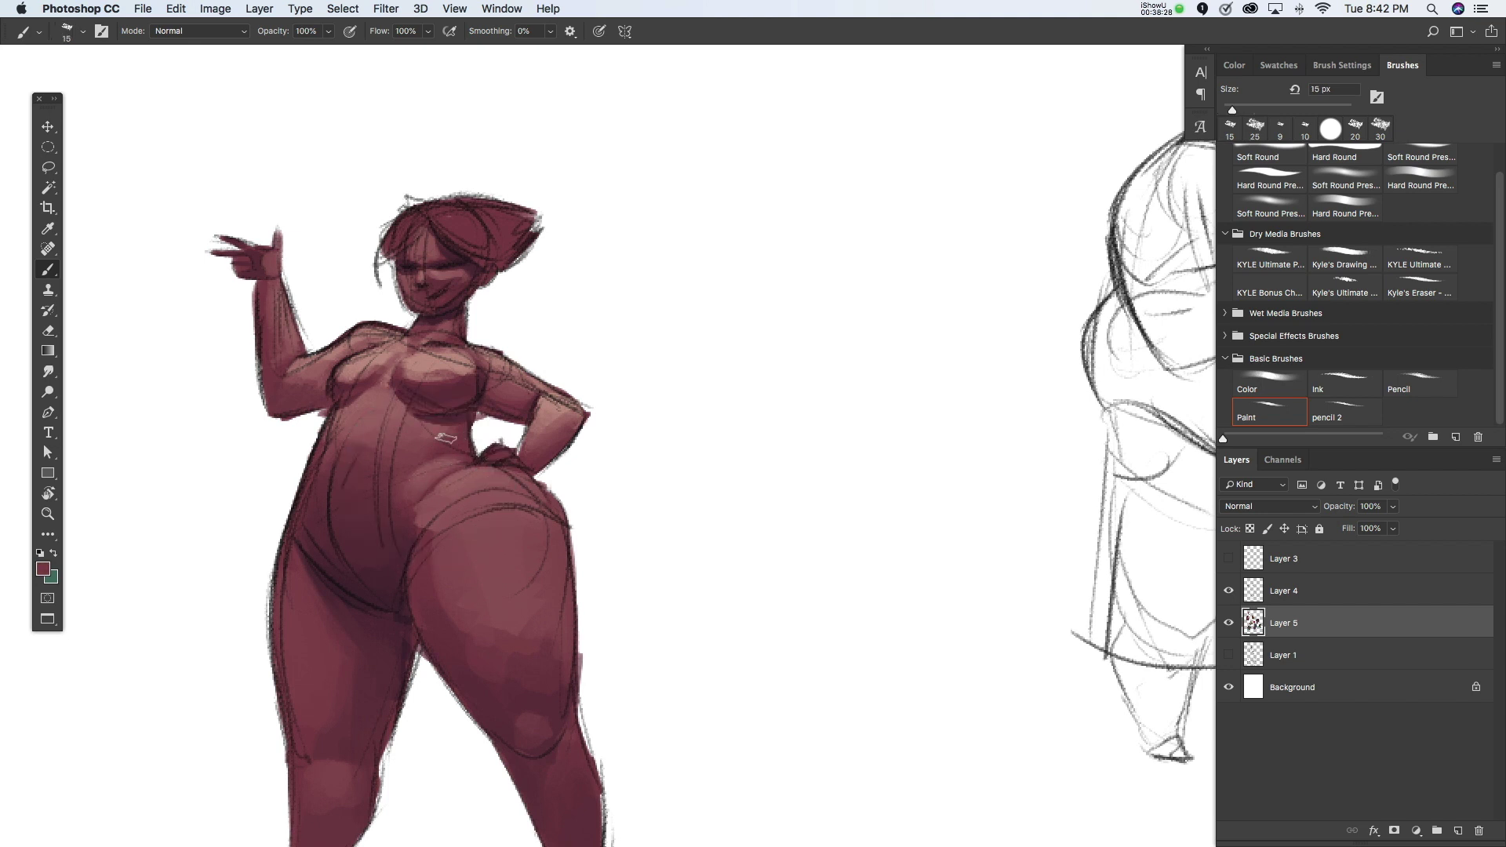
alt+click(439, 476)
key(bracketright)
key(bracketright)
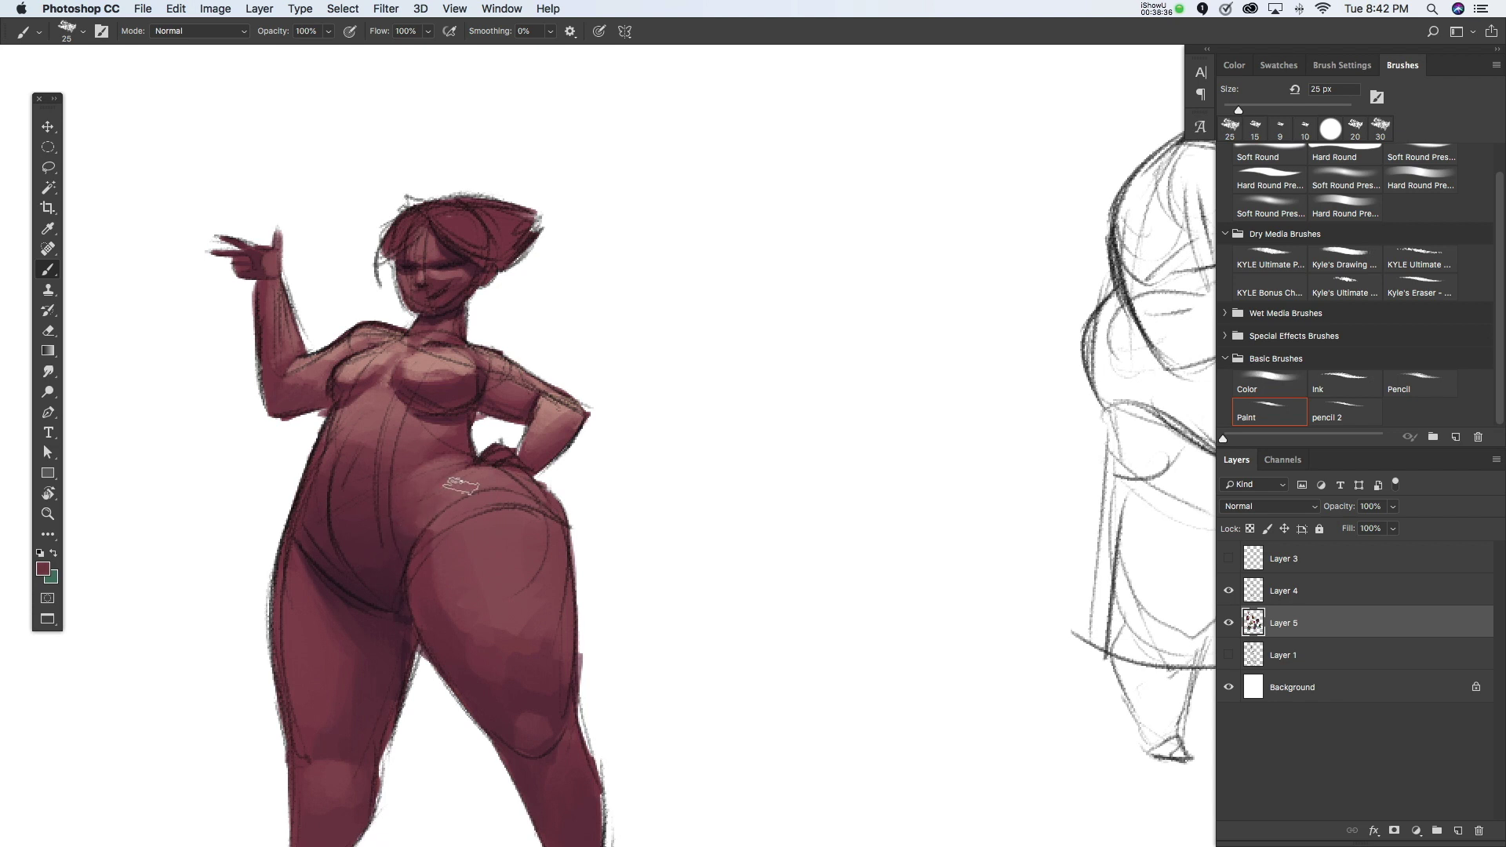
drag(777, 589, 847, 461)
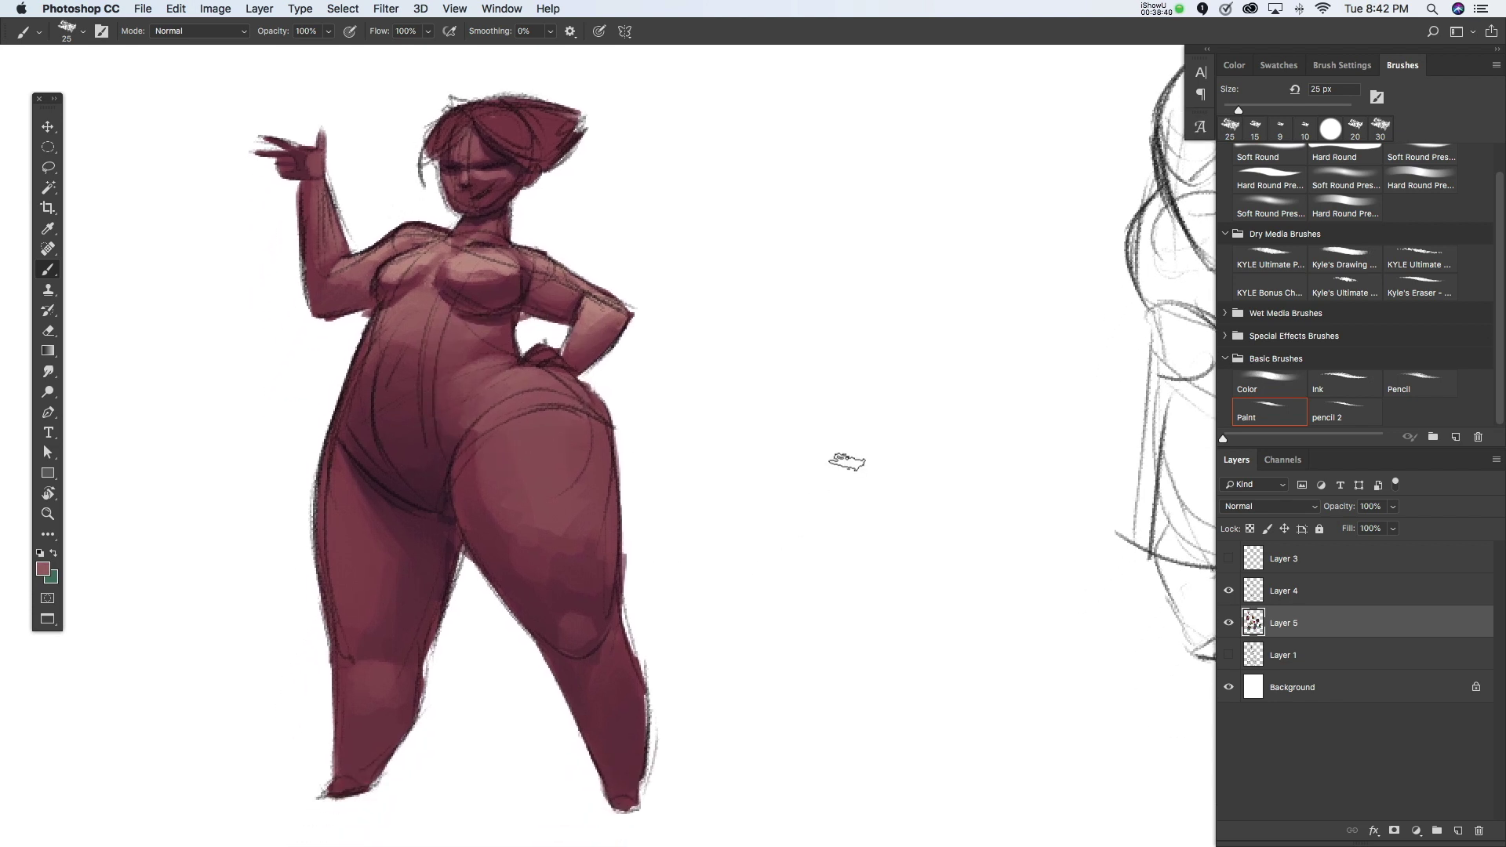